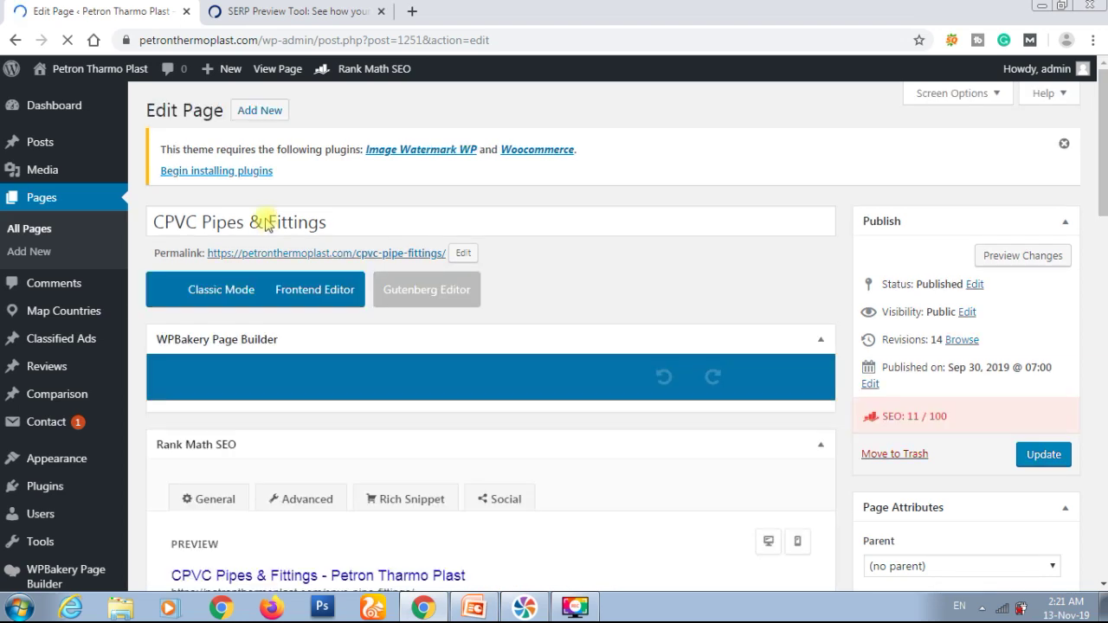
# Delete the ampersand and extra space from the page title, leaving 'CPVC Pipes Fittings'
pyautogui.click(263, 223)
pyautogui.hotkey('shift', 'Left')
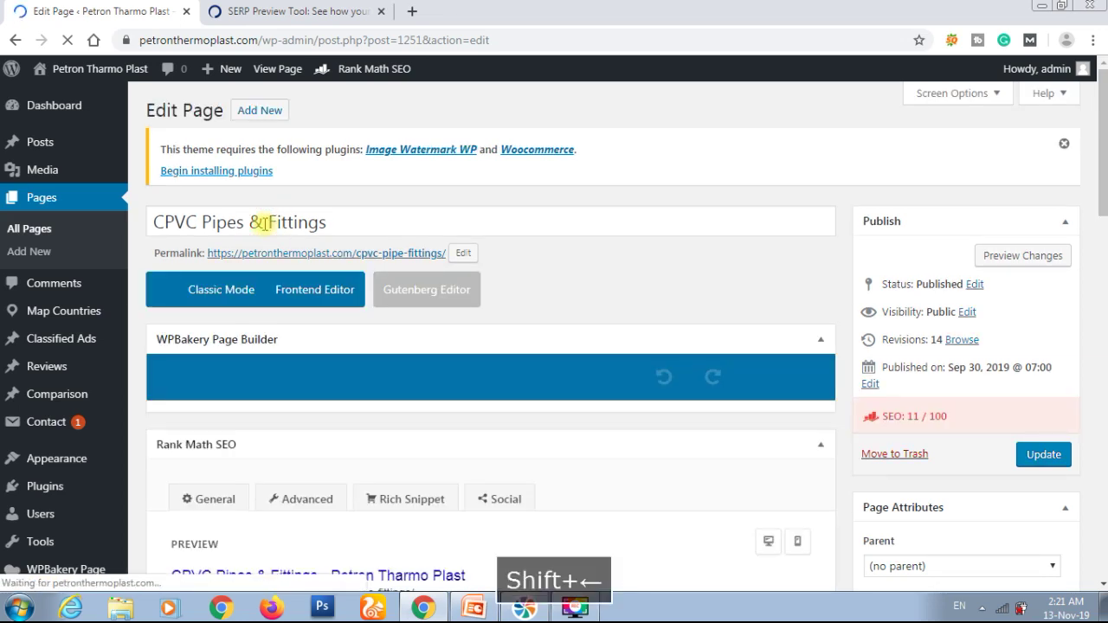
pyautogui.click(263, 223)
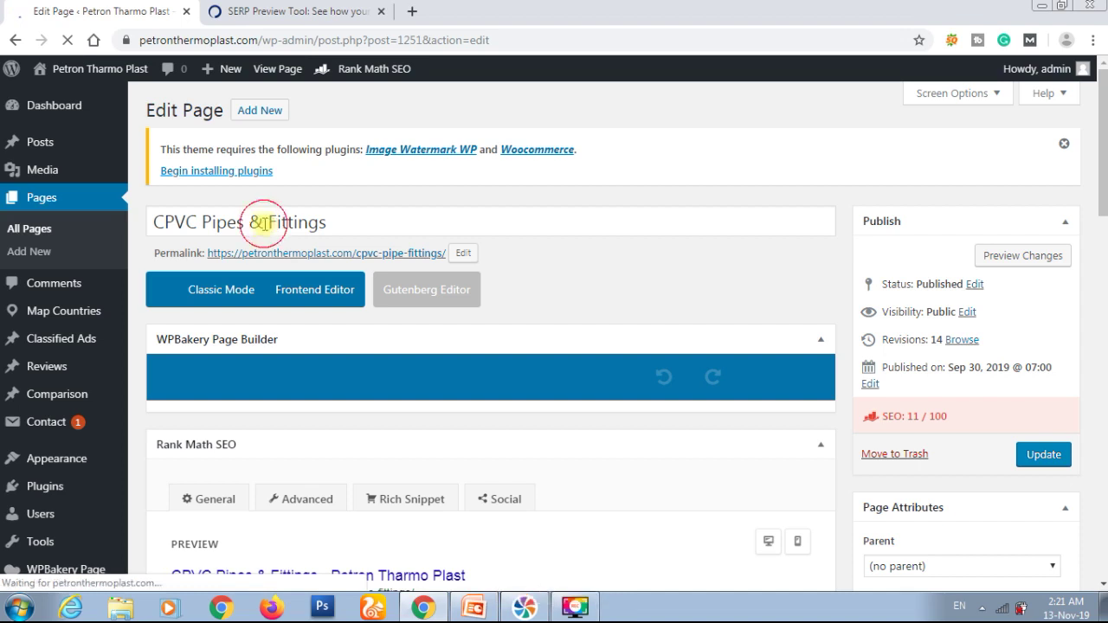
pyautogui.click(256, 222)
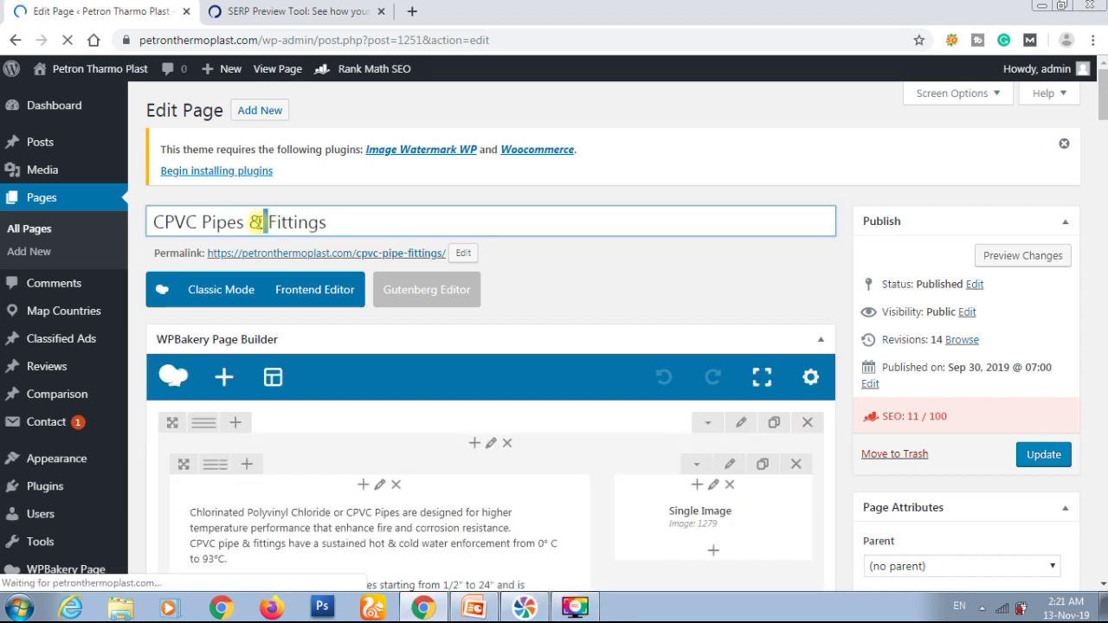
pyautogui.press('BackSpace')
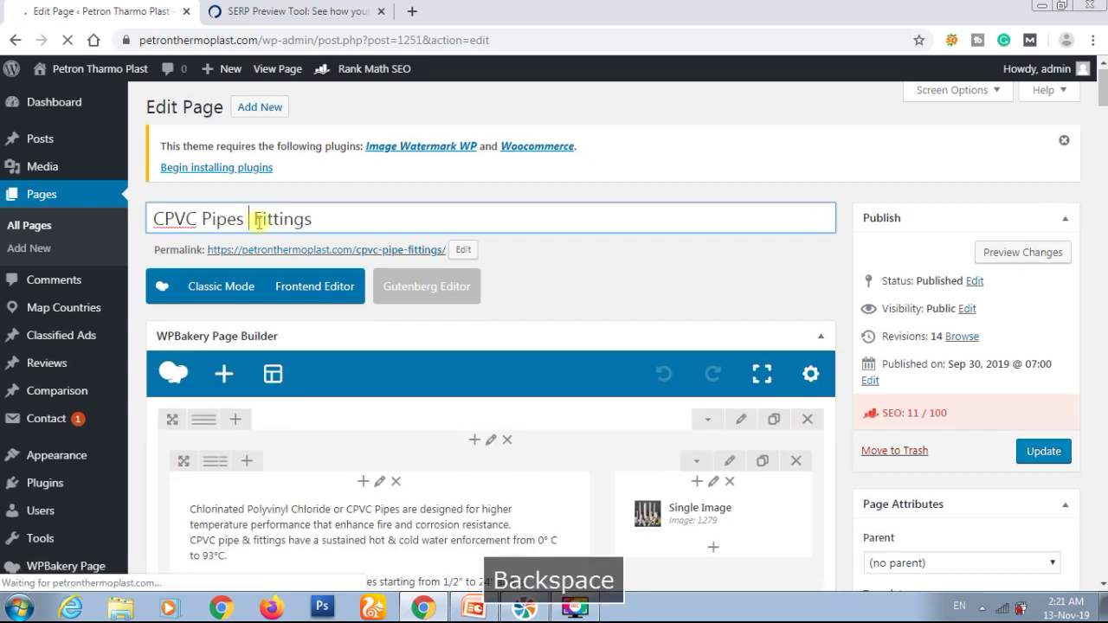
pyautogui.press('BackSpace')
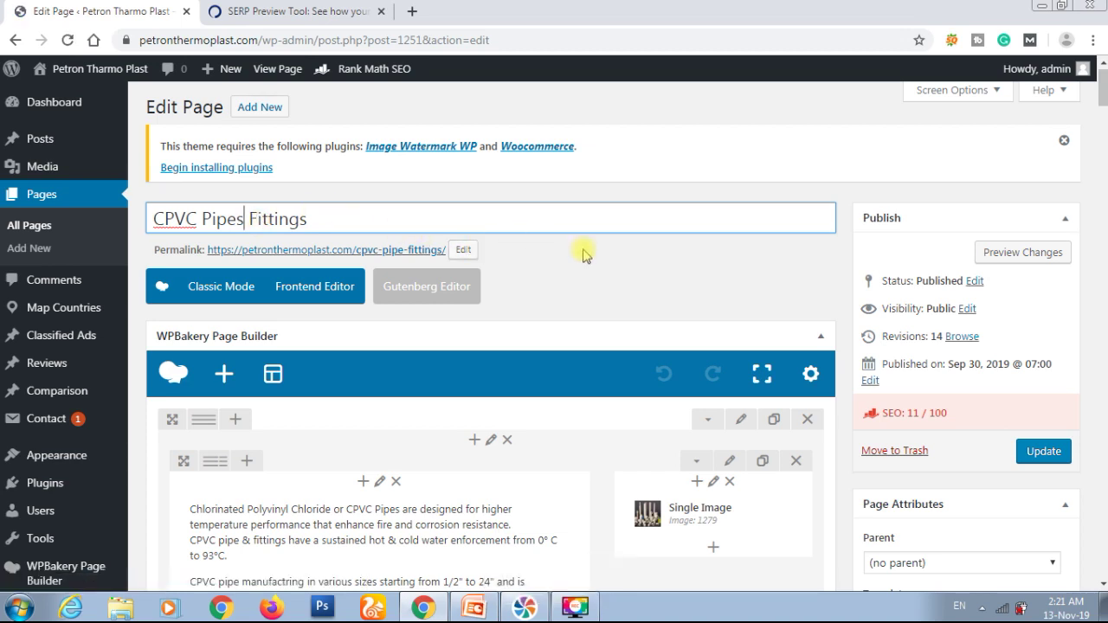
# Scroll down to the Rank Math SEO panel showing the snippet preview and 11/100 score
pyautogui.scroll(-2, 582, 254)
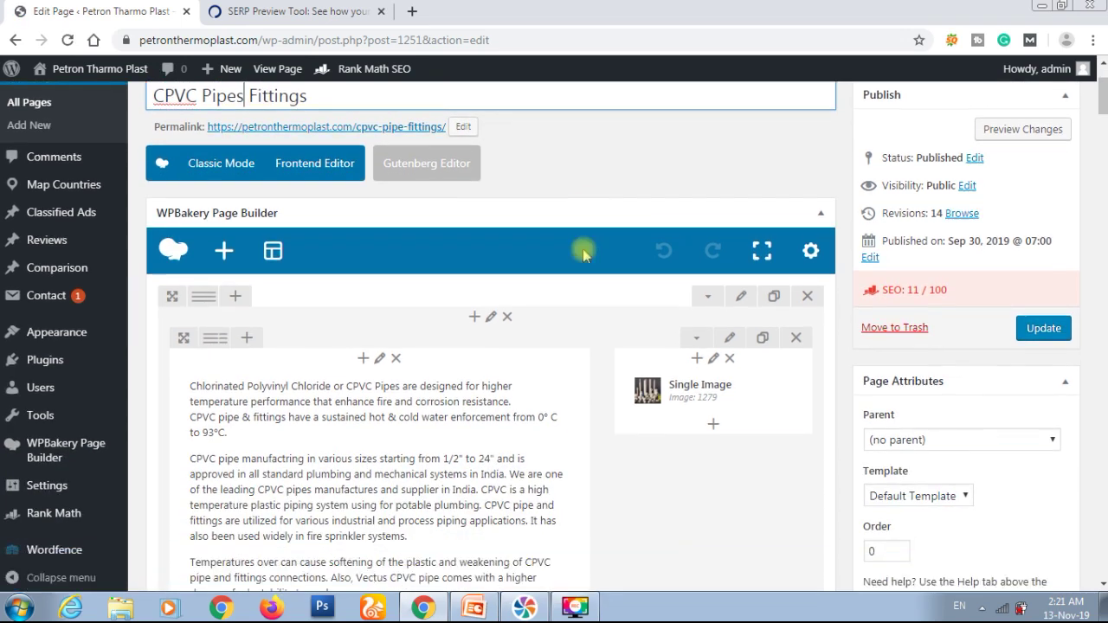
pyautogui.scroll(2, 583, 253)
pyautogui.scroll(-6, 582, 254)
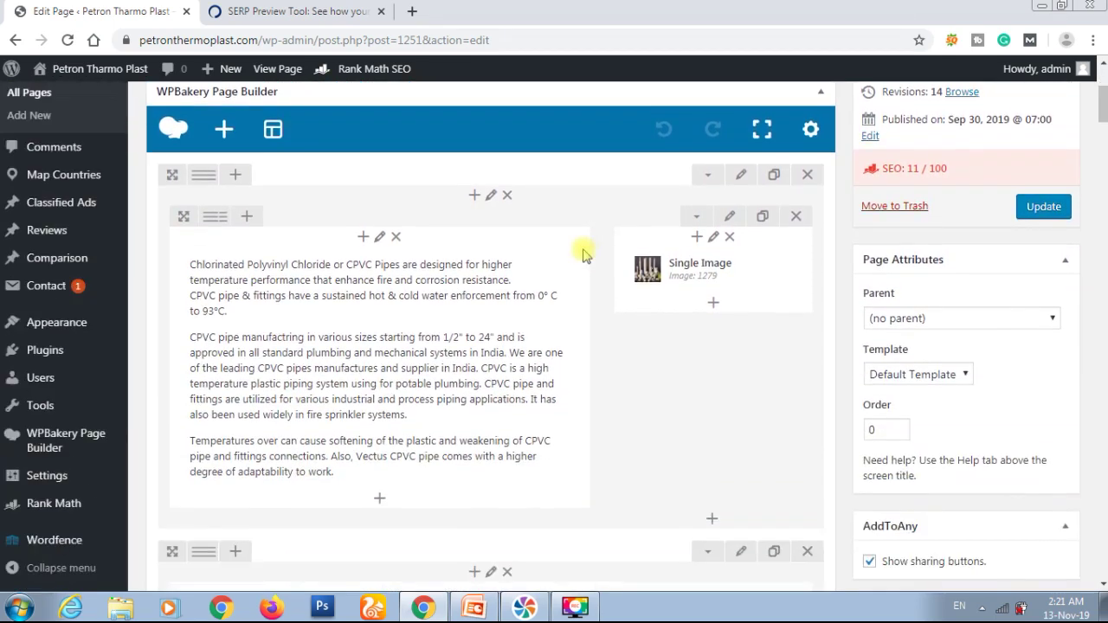
pyautogui.scroll(-2, 583, 253)
pyautogui.scroll(5, 582, 254)
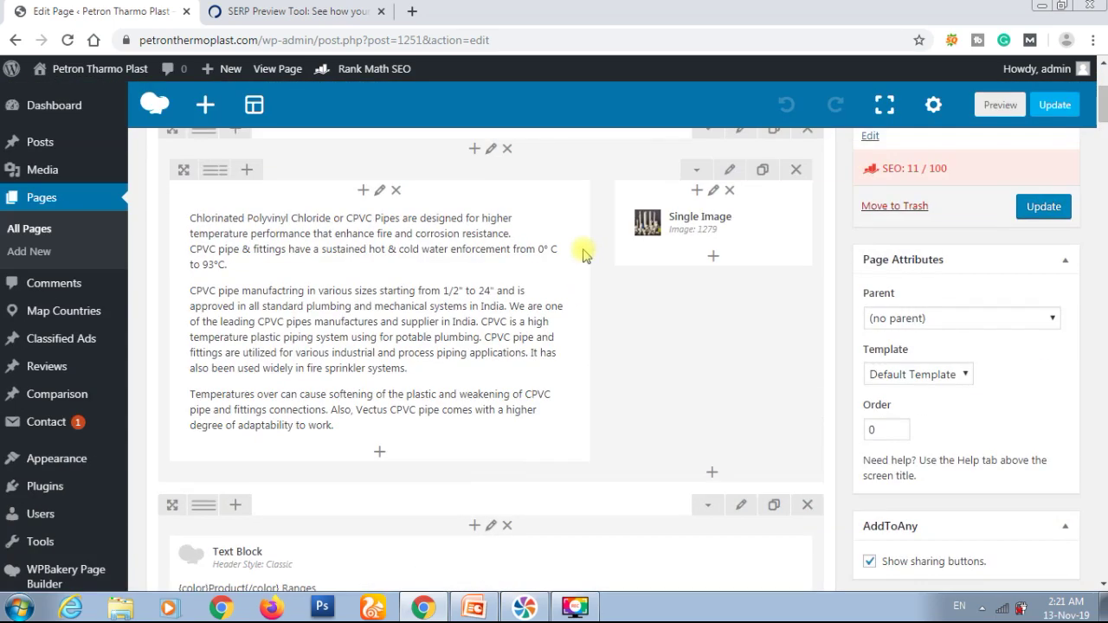
pyautogui.scroll(2, 582, 254)
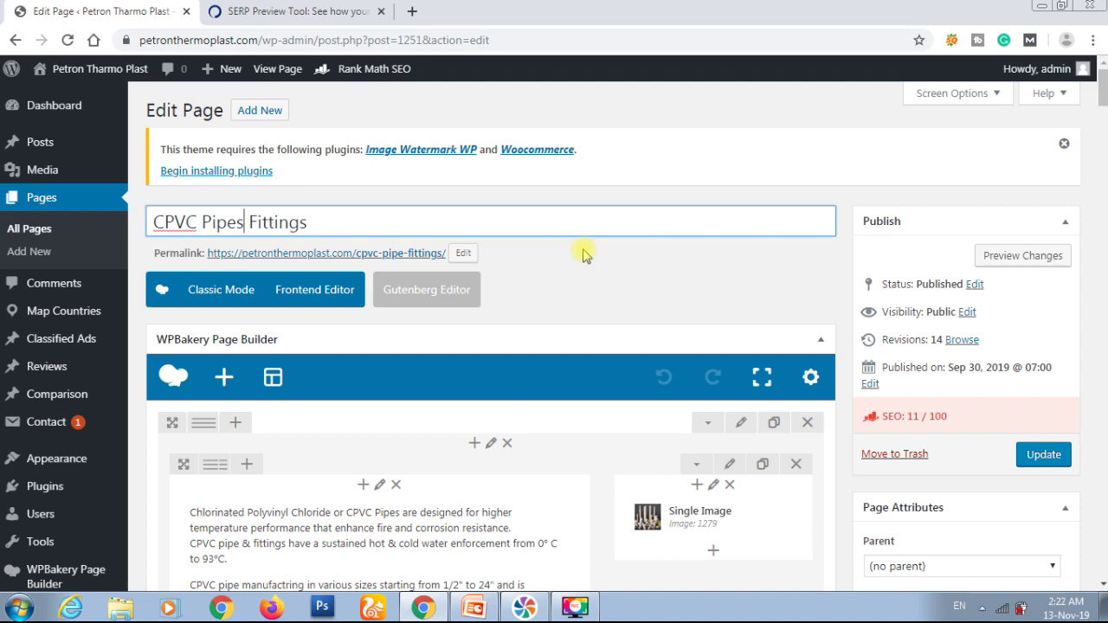
pyautogui.scroll(-15, 582, 254)
pyautogui.scroll(-10, 583, 253)
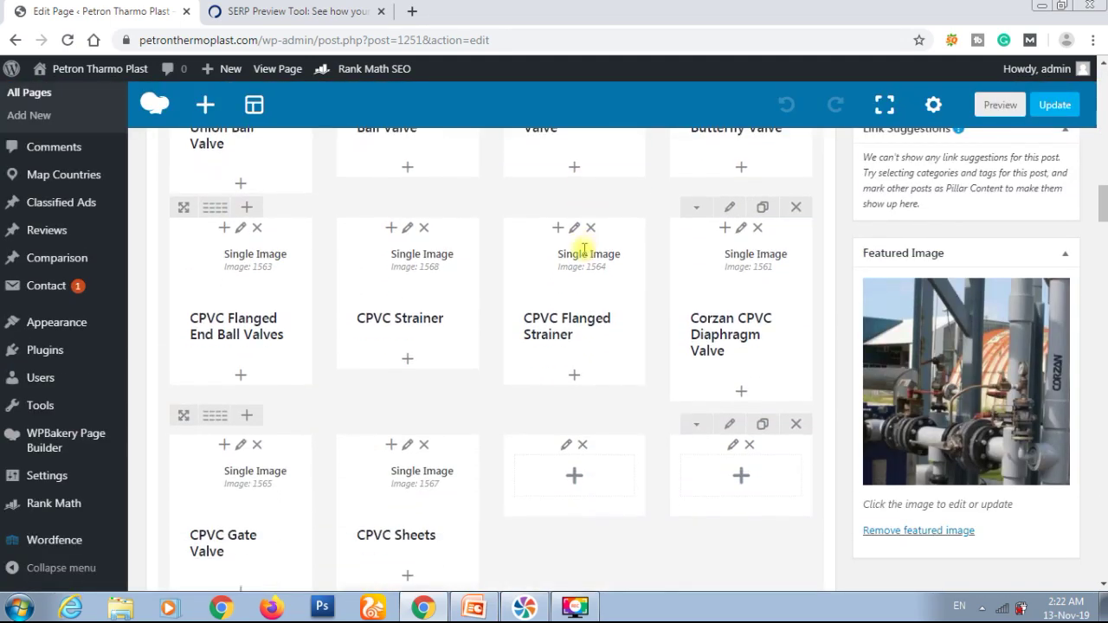
pyautogui.scroll(-15, 582, 253)
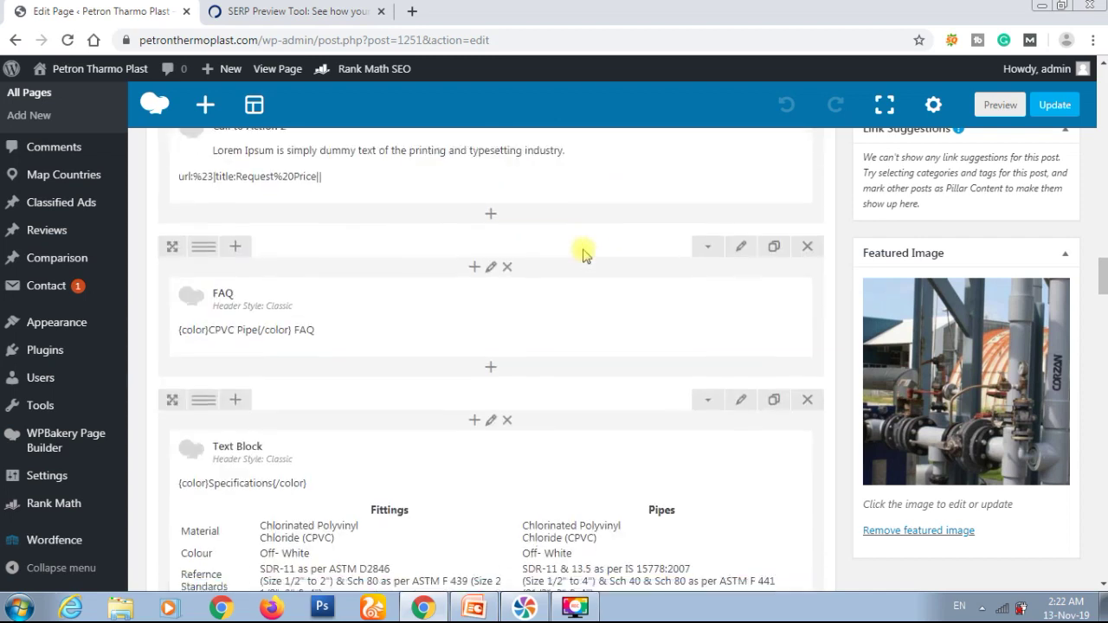
pyautogui.scroll(-8, 583, 254)
pyautogui.scroll(-1, 583, 254)
pyautogui.scroll(1, 584, 256)
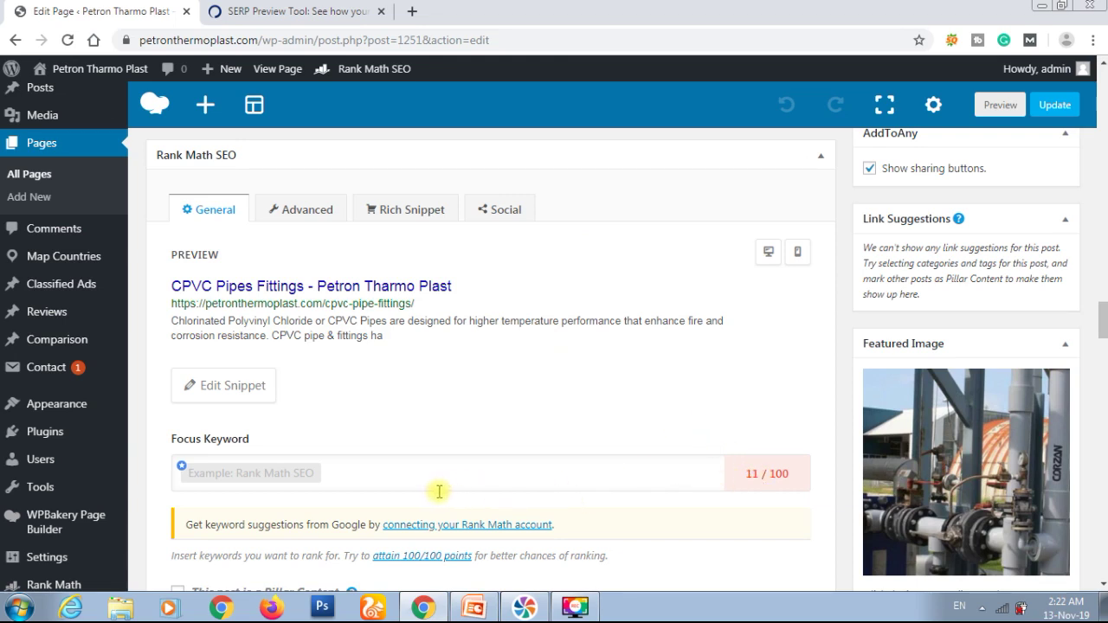
# Add 'cpvc pipe' and 'cpvc pipe fittings' as Rank Math focus keywords, lifting the score to 60/100
pyautogui.click(370, 473)
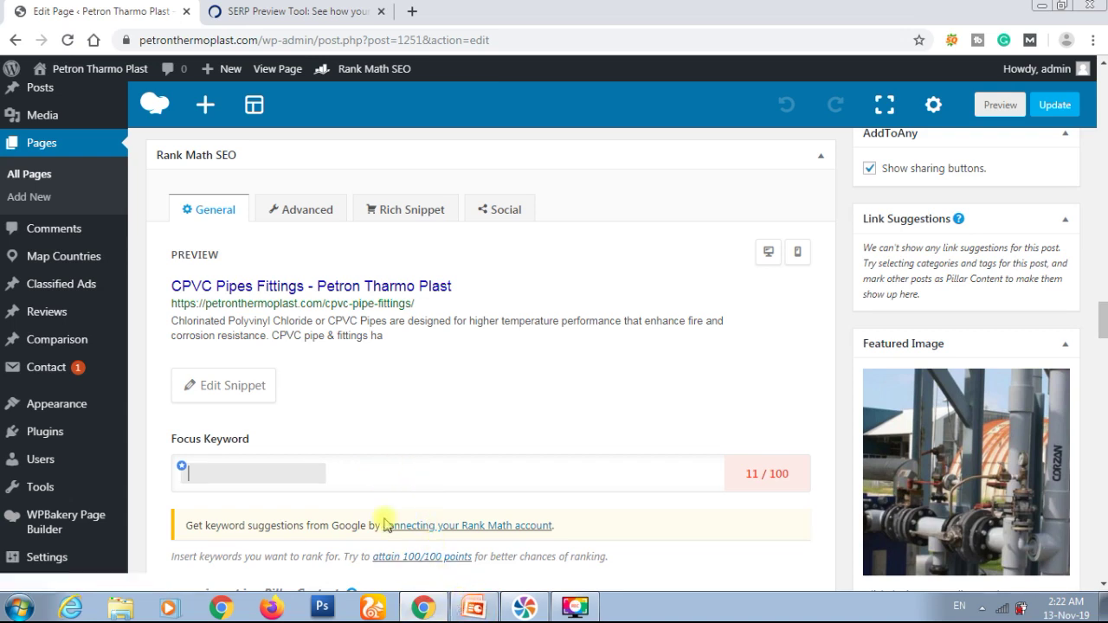
pyautogui.write('c')
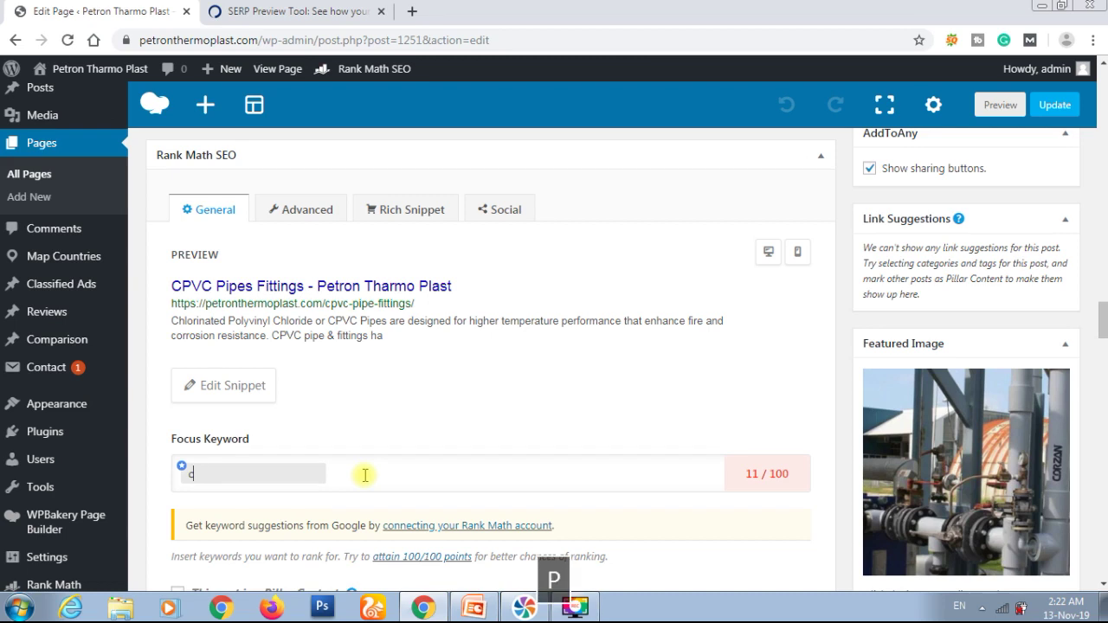
pyautogui.write('pvc pipe')
pyautogui.press('BackSpace')
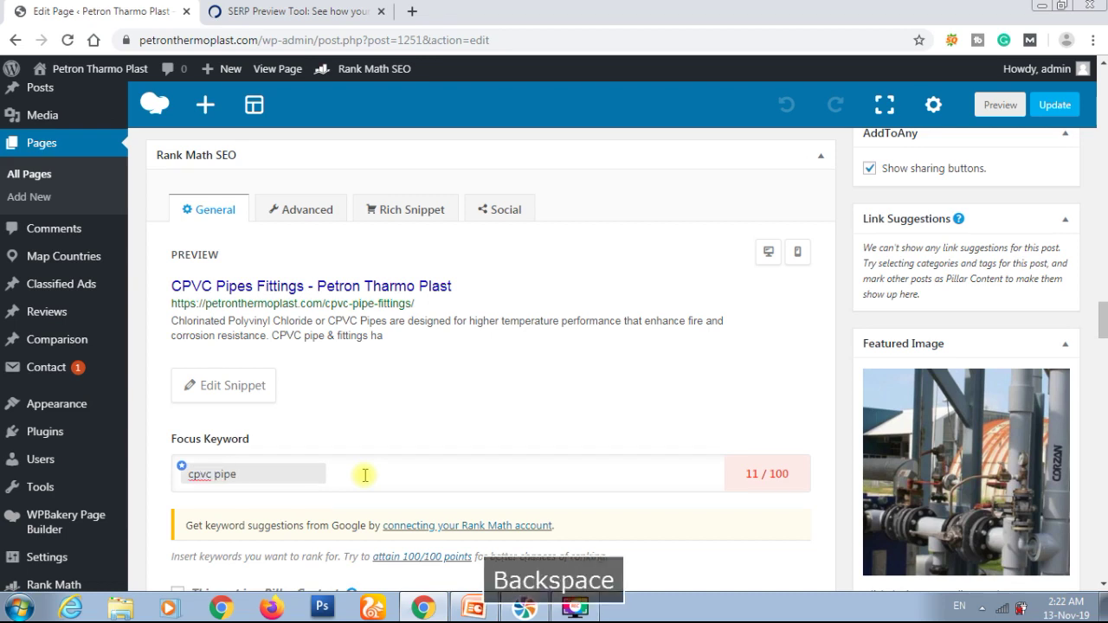
pyautogui.press('Tab')
pyautogui.write('cpvc ')
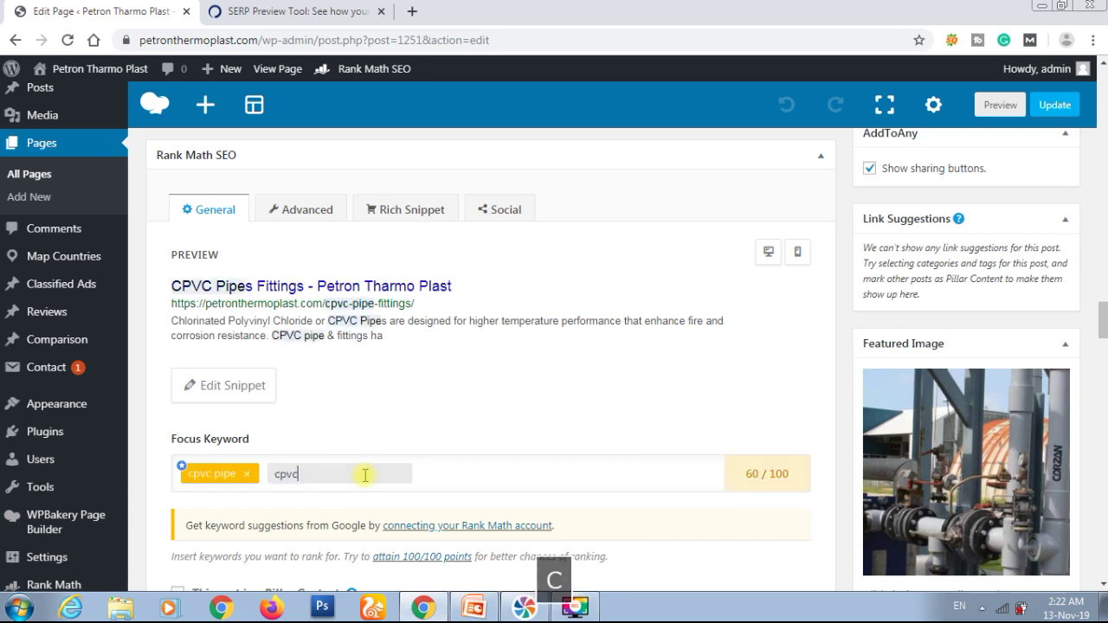
pyautogui.write('pipe ')
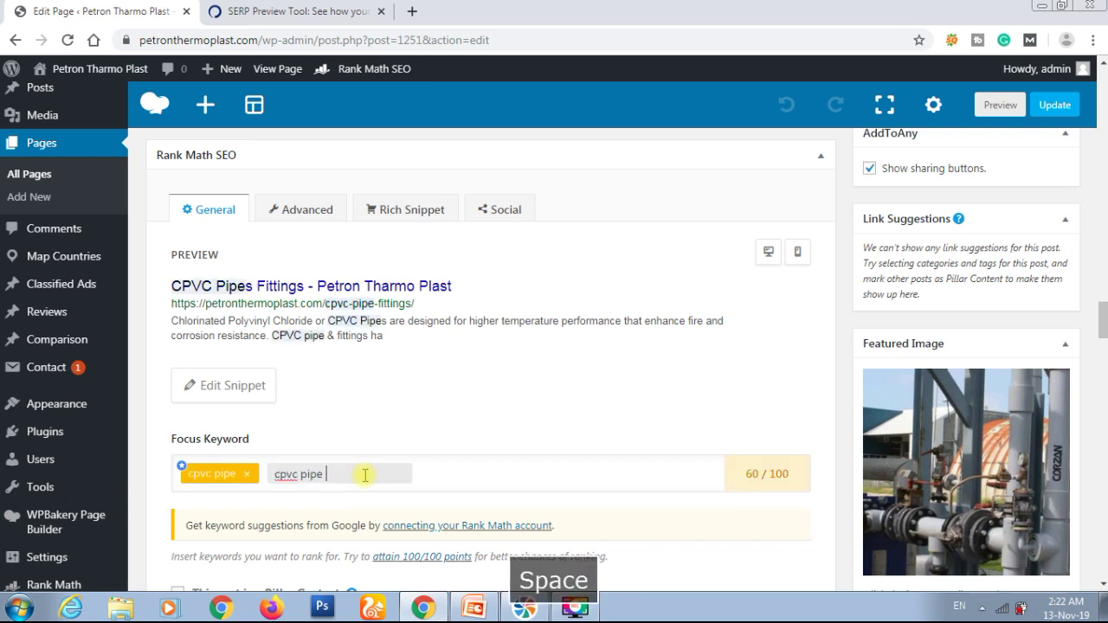
pyautogui.write('fittings')
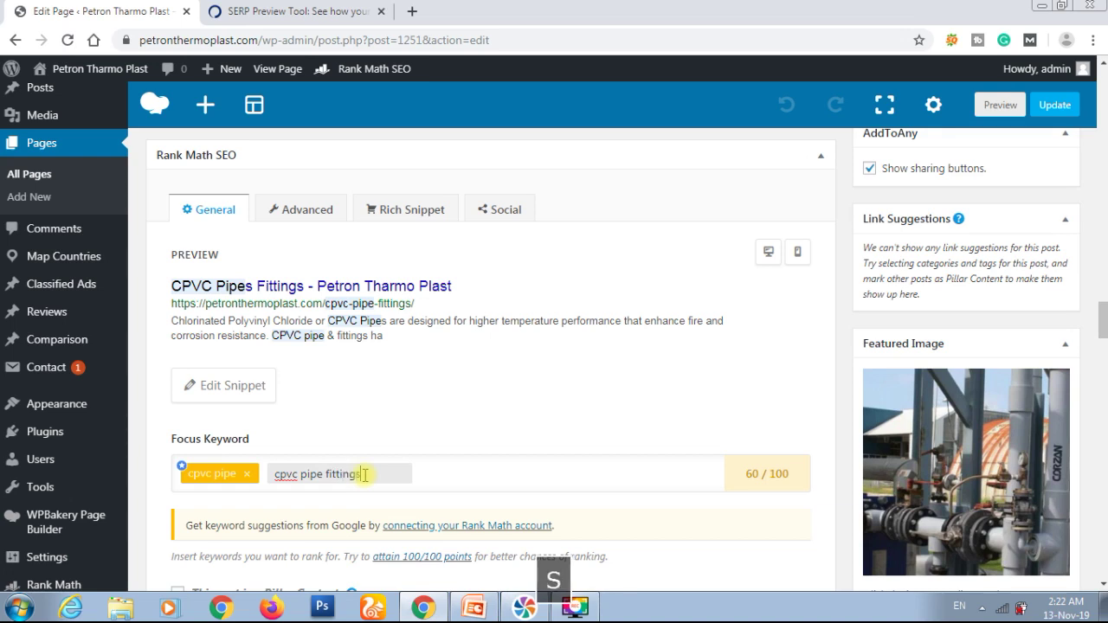
pyautogui.press('Return')
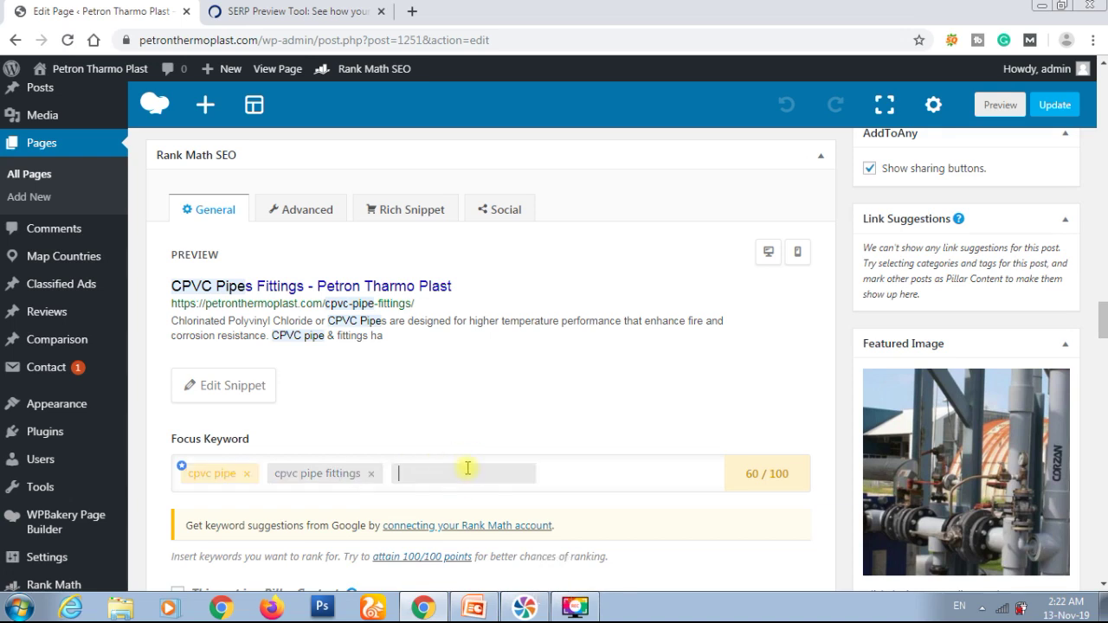
pyautogui.click(482, 606)
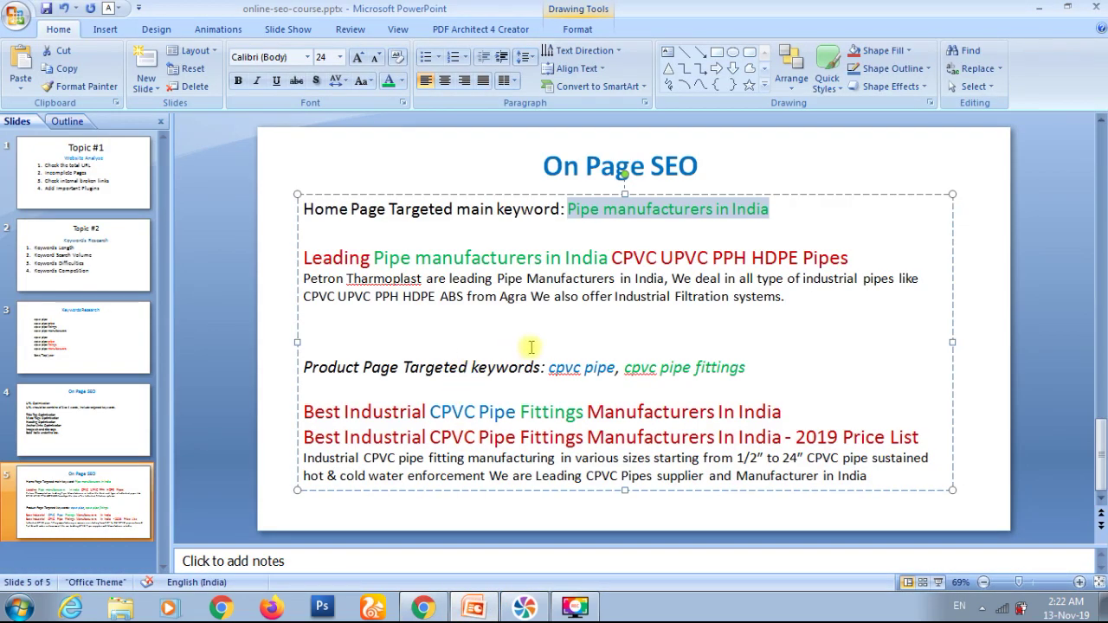
# Copy the headline ending '- 2019 Price List' from the On Page SEO slide
pyautogui.doubleClick(715, 366)
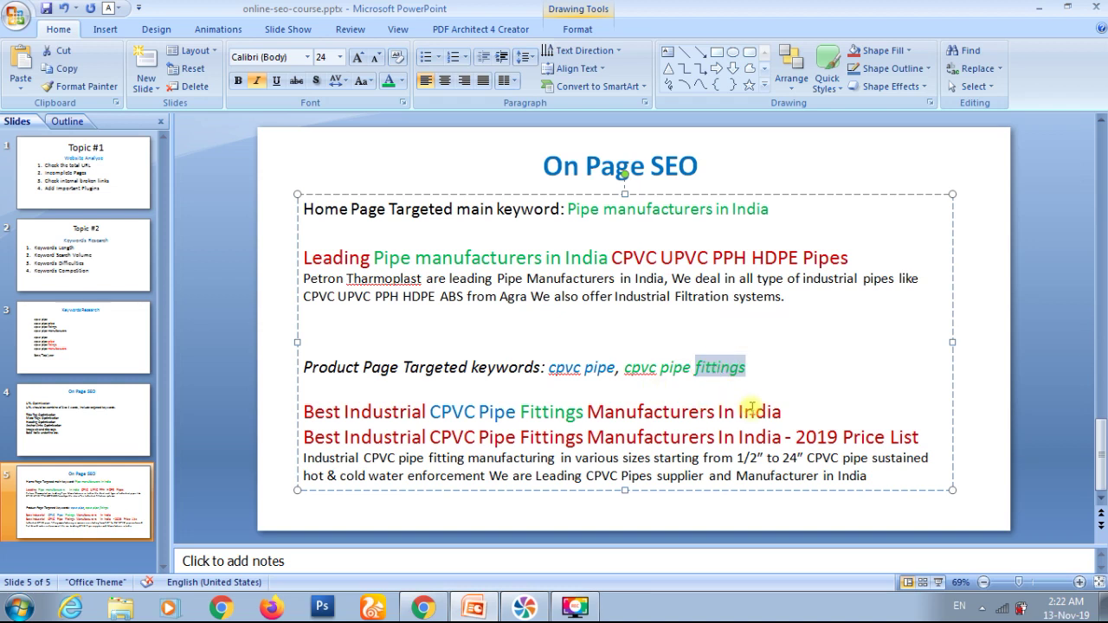
pyautogui.click(923, 435)
pyautogui.hotkey('shift', 'Home')
pyautogui.hotkey('ctrl', 'c')
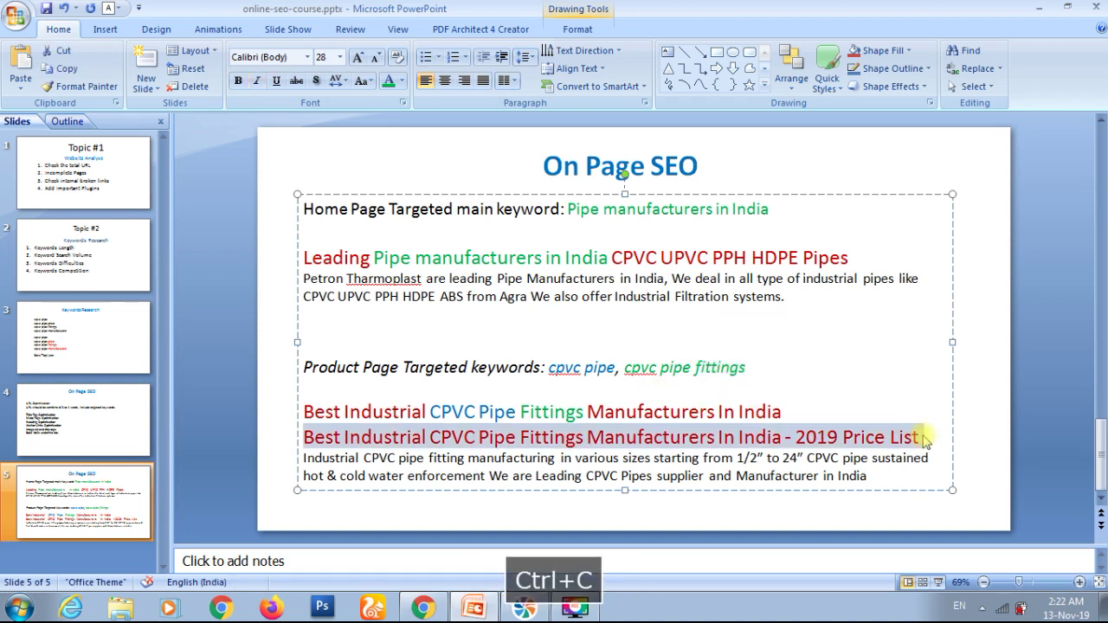
pyautogui.rightClick(891, 442)
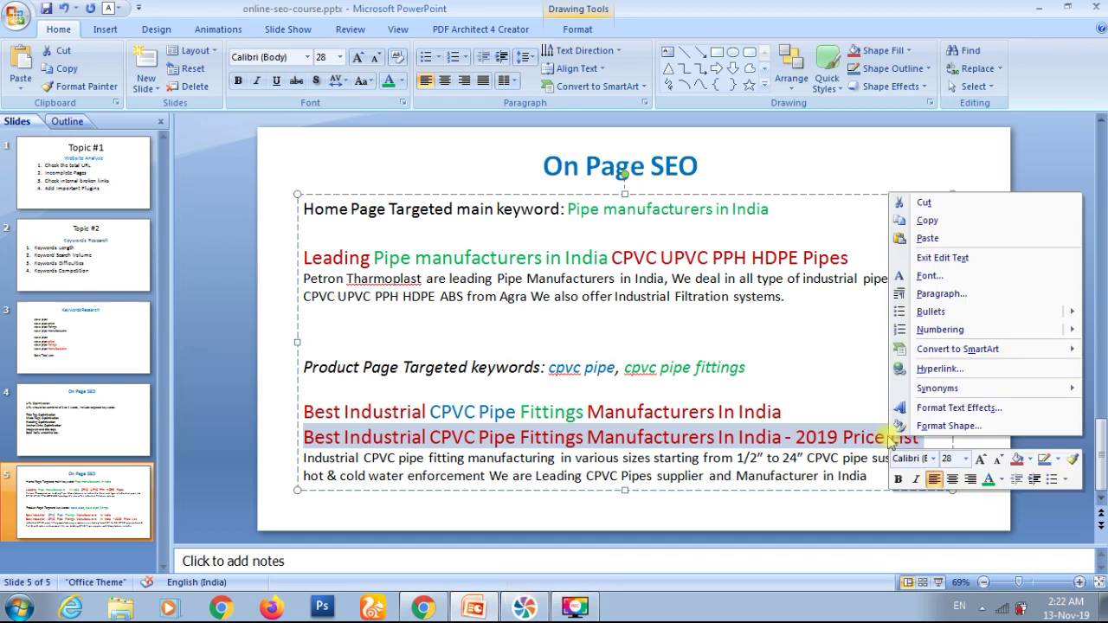
pyautogui.click(927, 224)
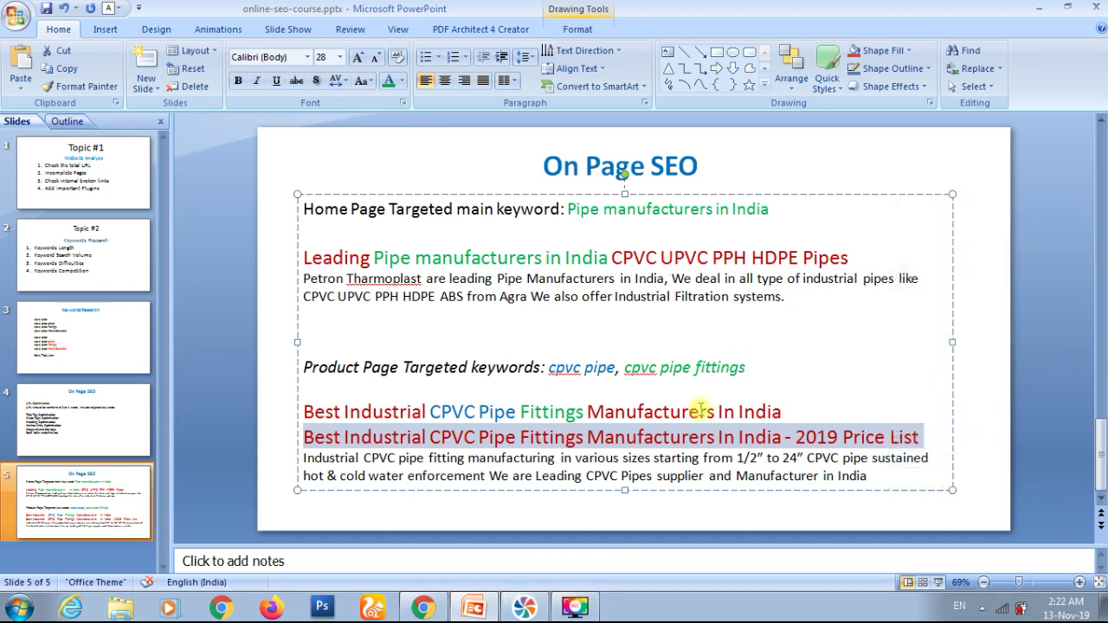
pyautogui.click(423, 608)
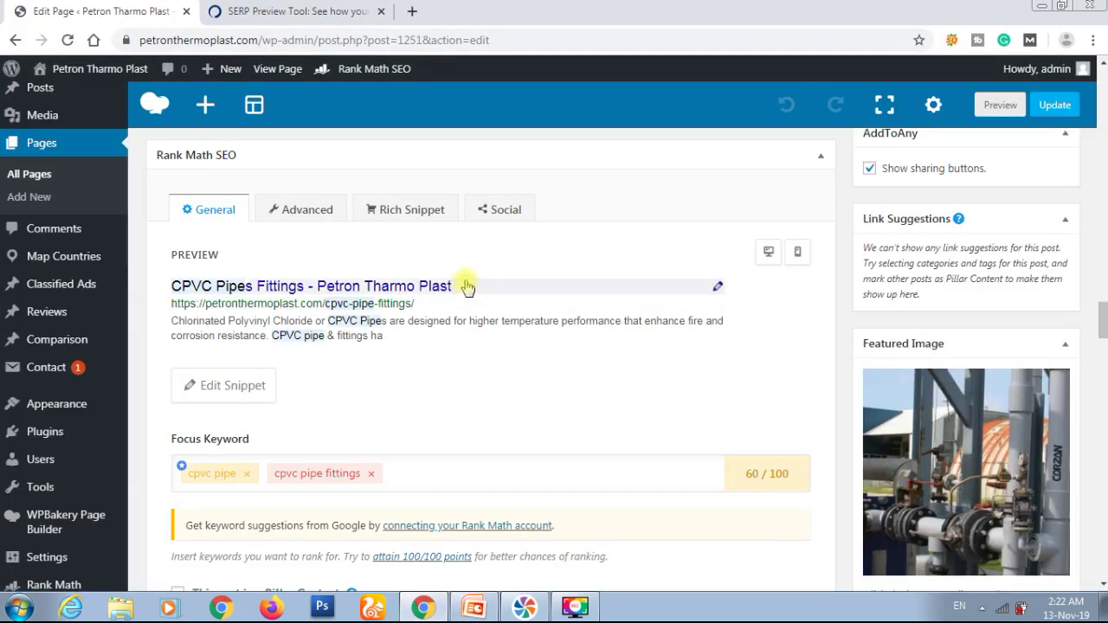
# Paste the headline as the Rank Math SEO title: 'Best Industrial CPVC Pipe Fittings Manufacturers In India - 2019 Price List'
pyautogui.click(558, 295)
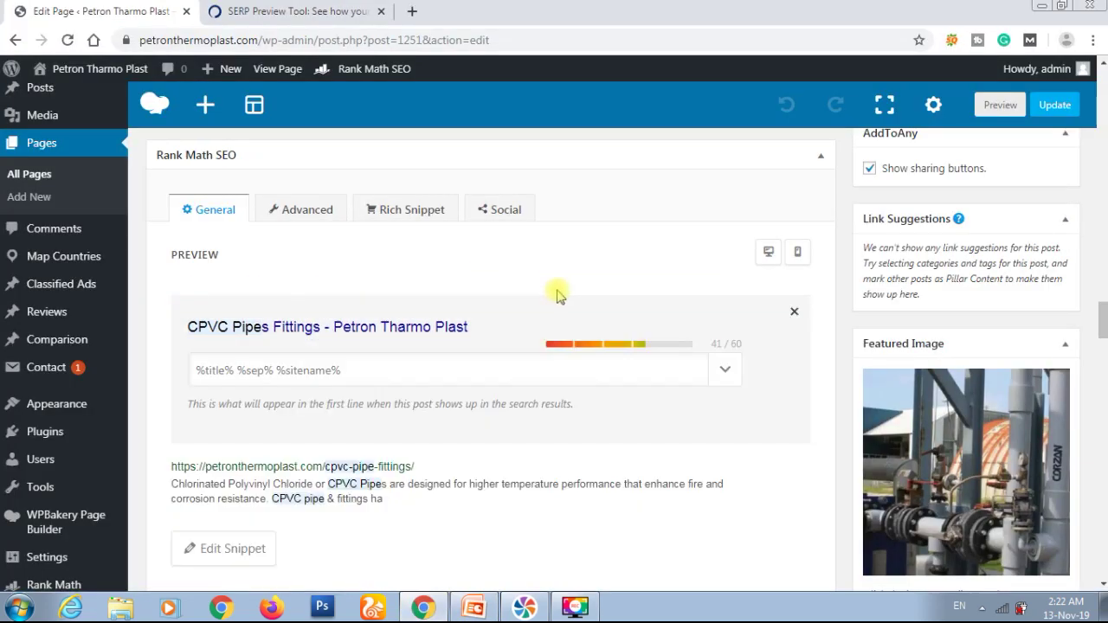
pyautogui.click(393, 361)
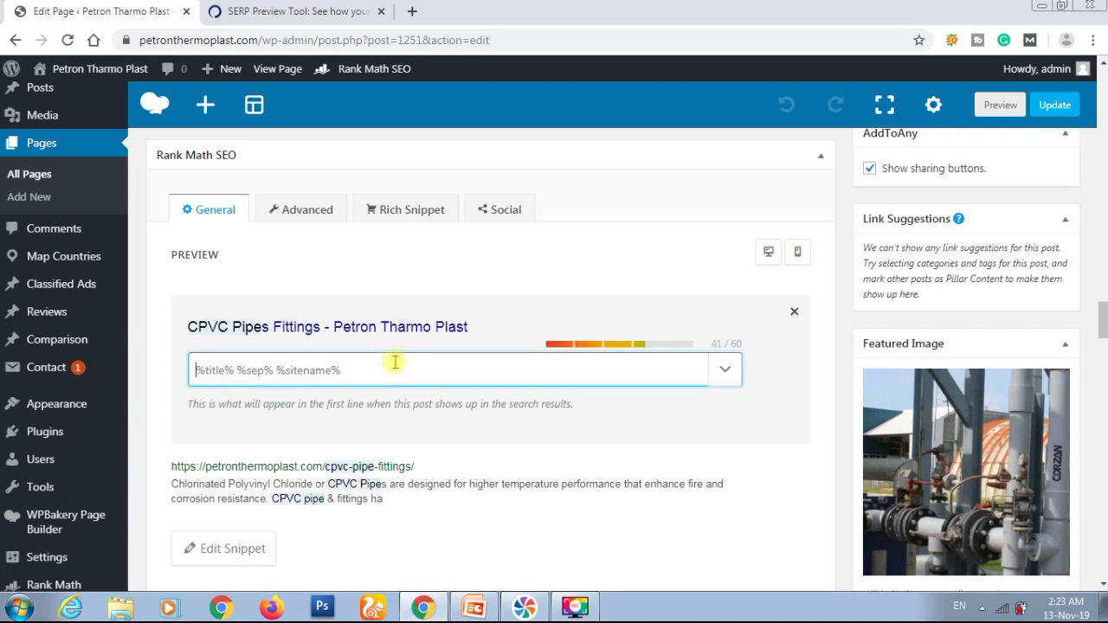
pyautogui.hotkey('ctrl', 'v')
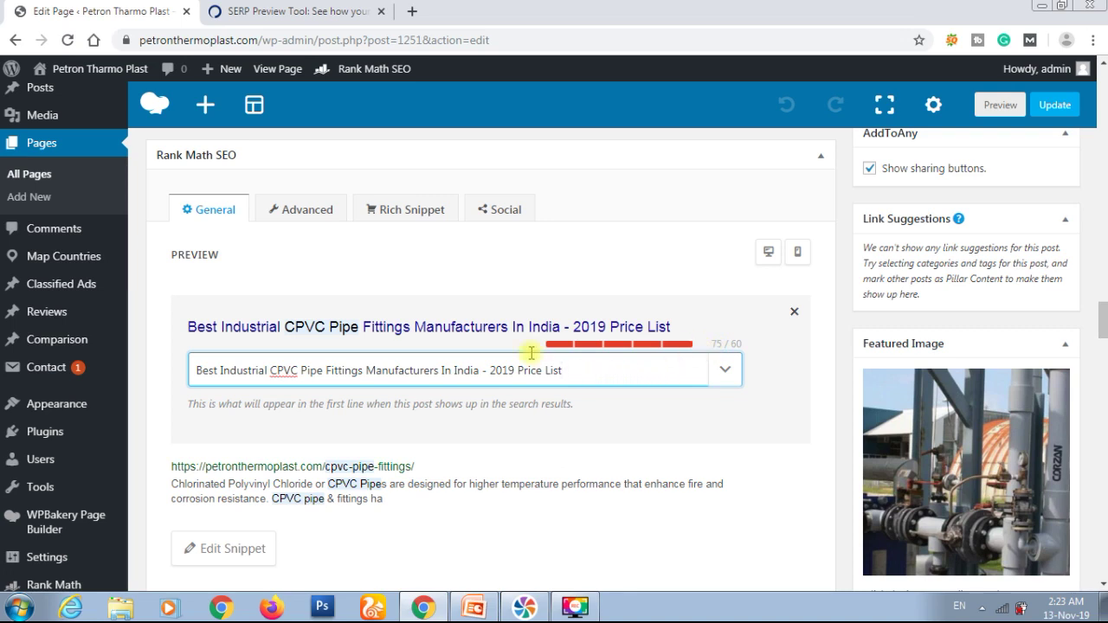
pyautogui.click(297, 14)
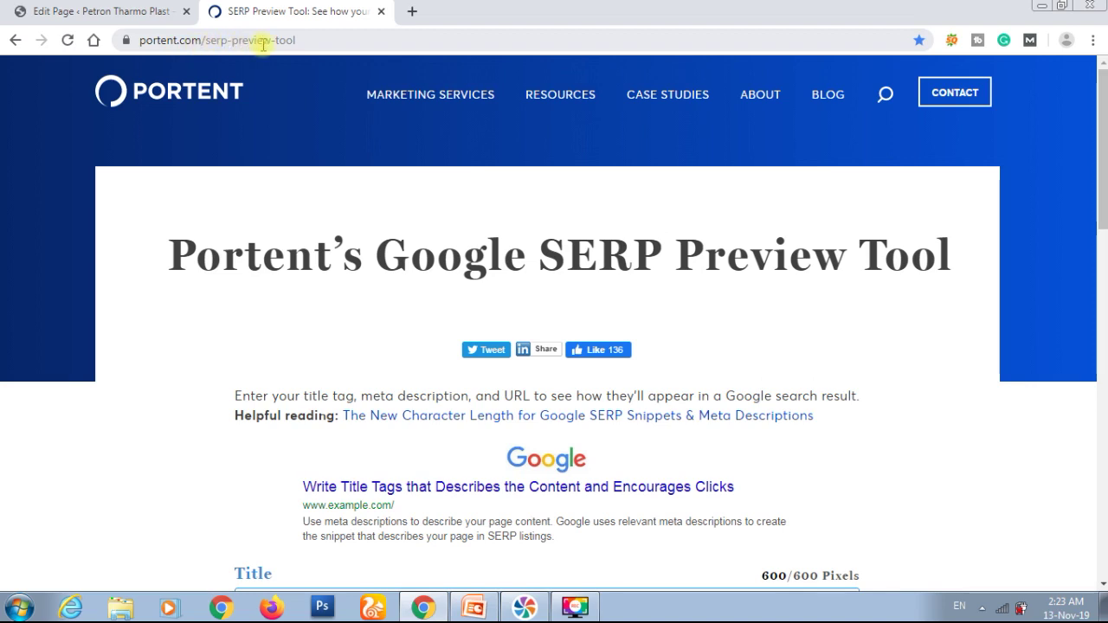
# Paste the 2019 Price List headline into the SERP Preview Tool's Title field
pyautogui.scroll(-4, 425, 252)
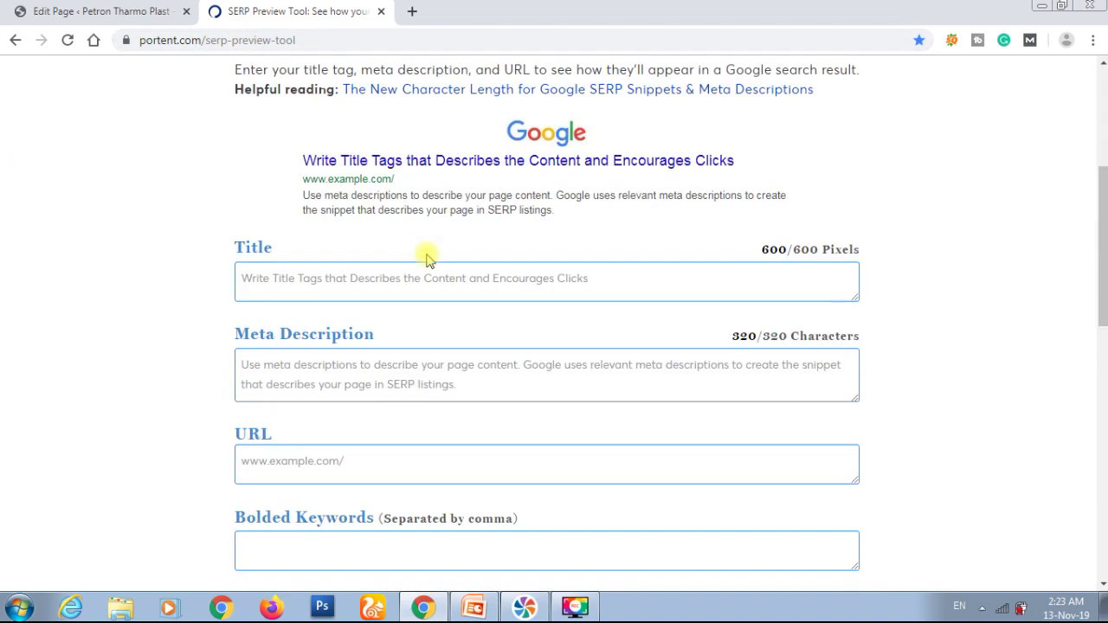
pyautogui.click(415, 279)
pyautogui.hotkey('ctrl', 'v')
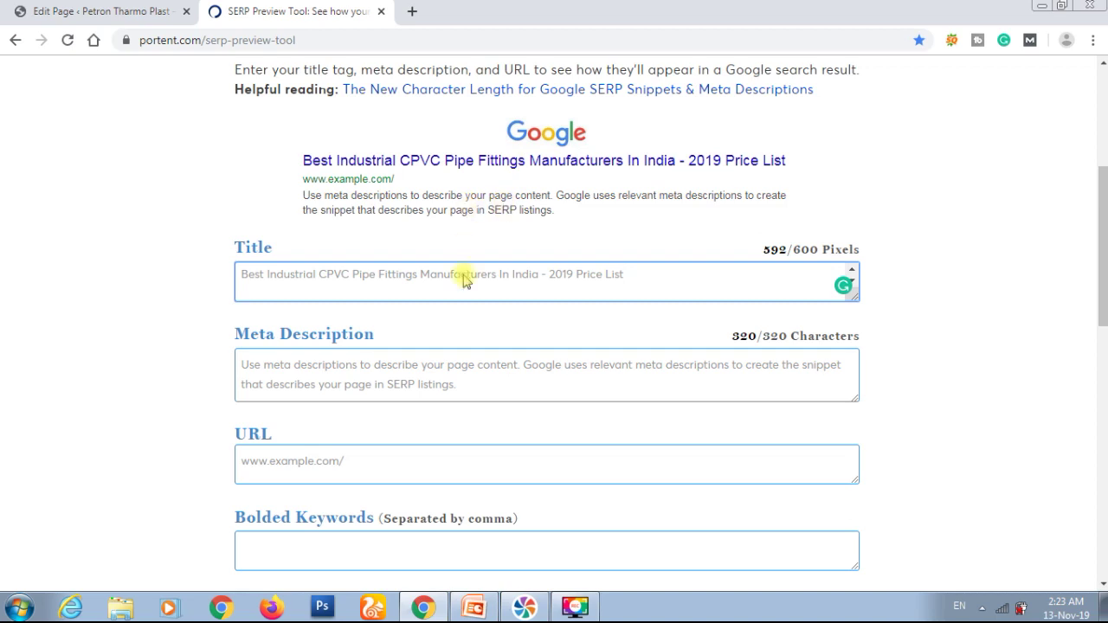
# Copy the two-line product description paragraph from the PowerPoint slide
pyautogui.click(474, 608)
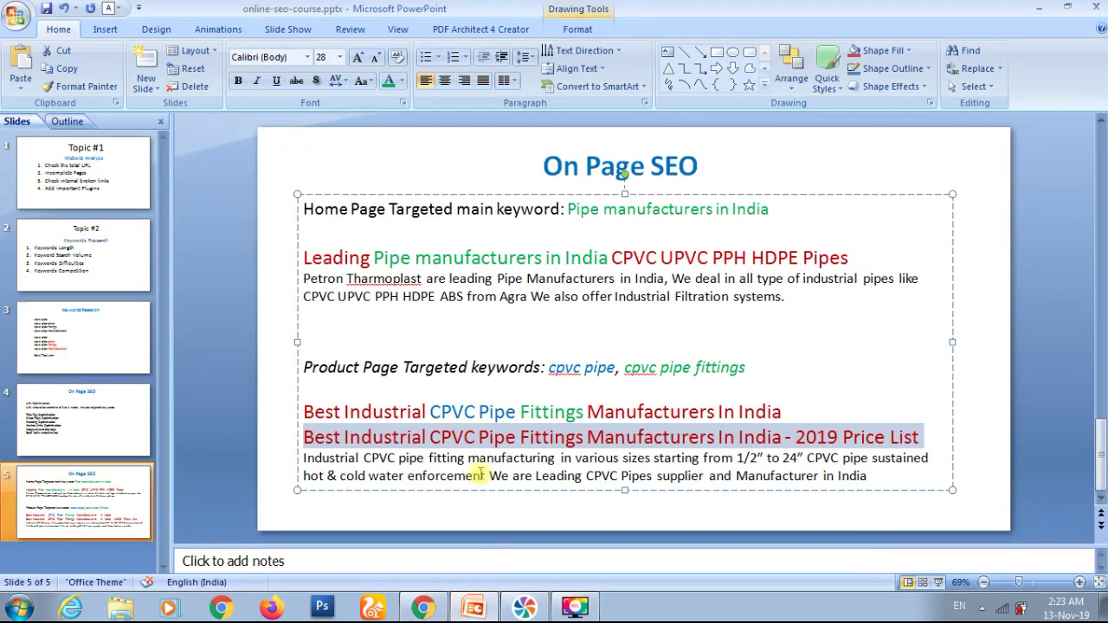
pyautogui.click(532, 465)
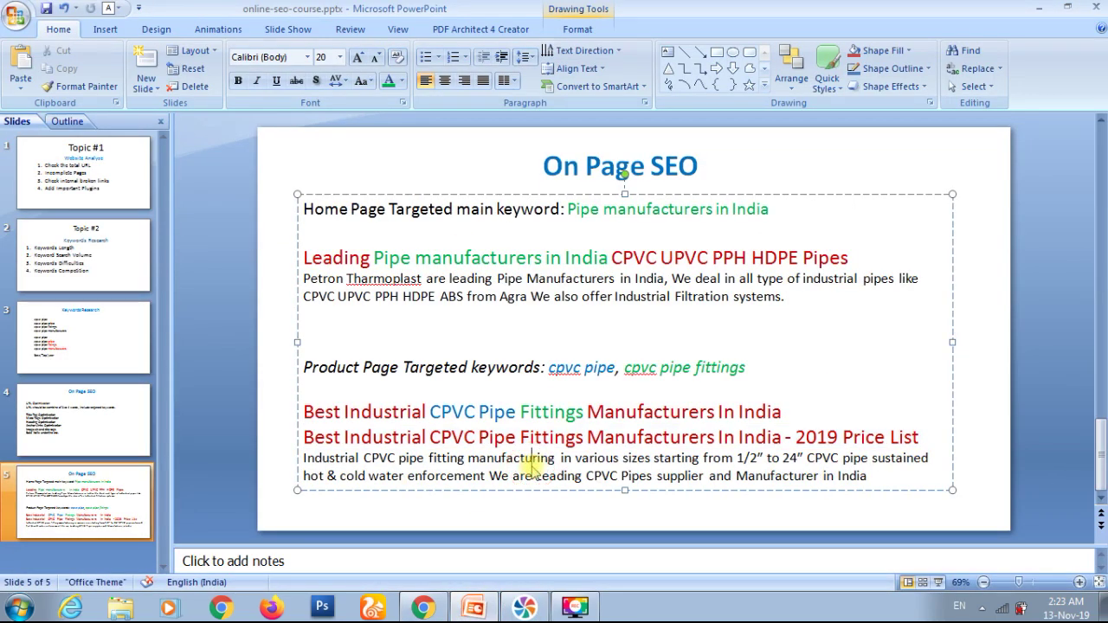
pyautogui.press('Home')
pyautogui.hotkey('shift', 'Down')
pyautogui.hotkey('shift', 'Down')
pyautogui.hotkey('ctrl', 'c')
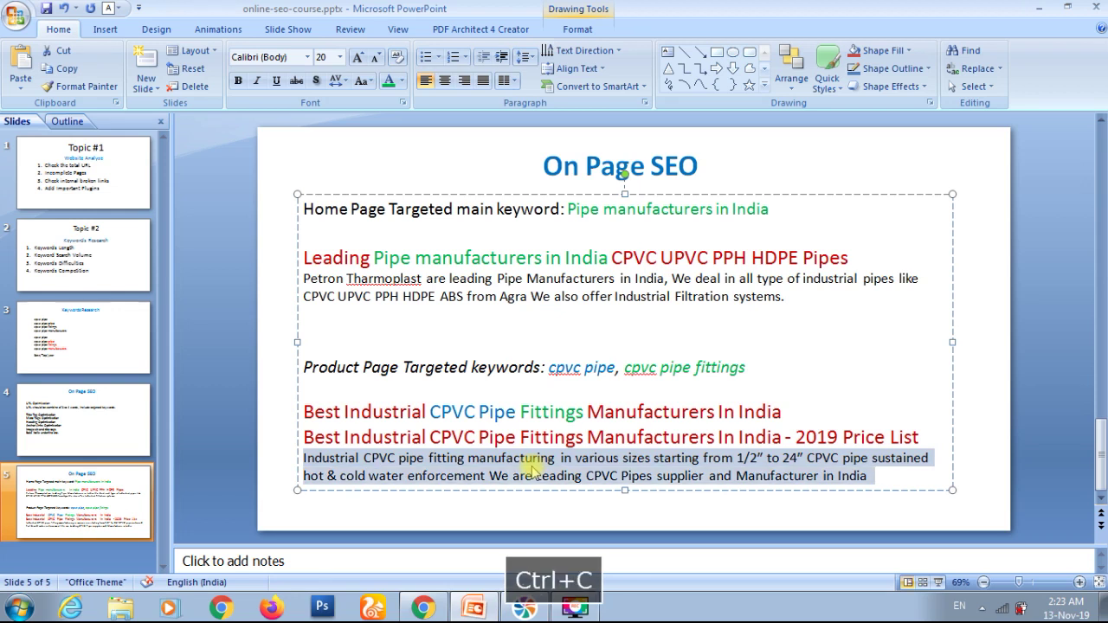
pyautogui.hotkey('alt', 'Tab')
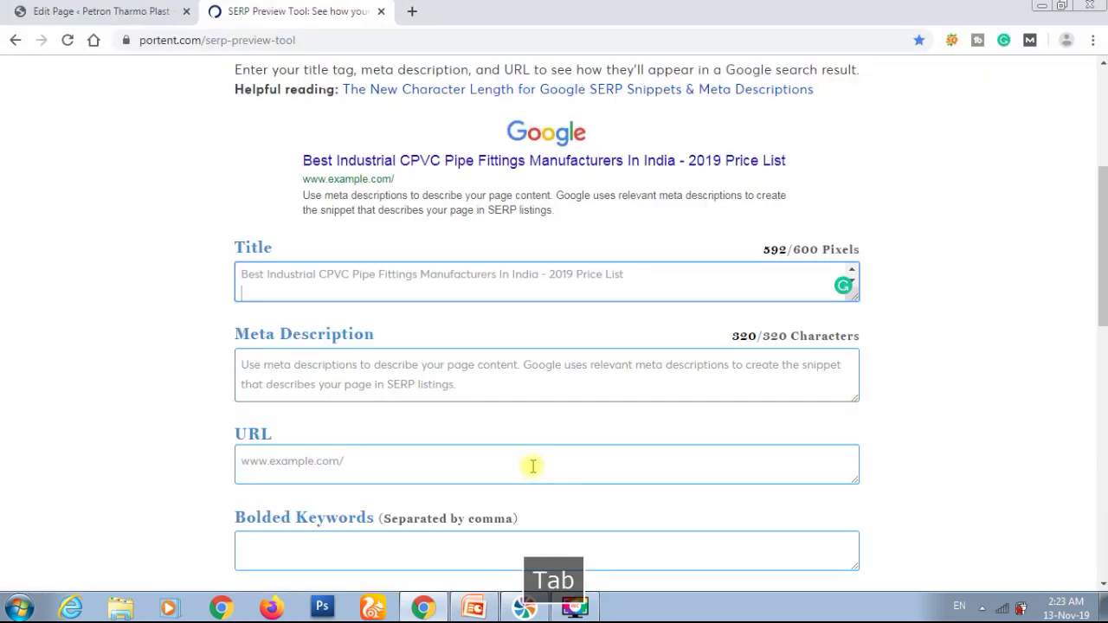
# Paste the CPVC pipe fitting paragraph as the preview's Meta Description, trimmed to end 'India.'
pyautogui.click(448, 374)
pyautogui.hotkey('ctrl', 'v')
pyautogui.press('BackSpace')
pyautogui.press('BackSpace')
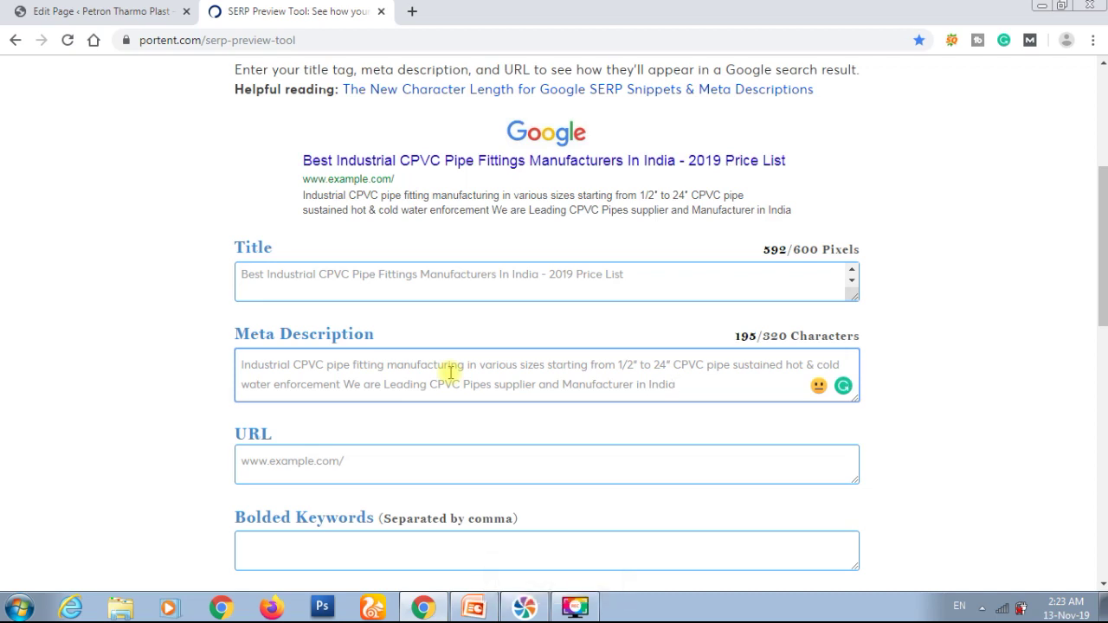
pyautogui.write('.')
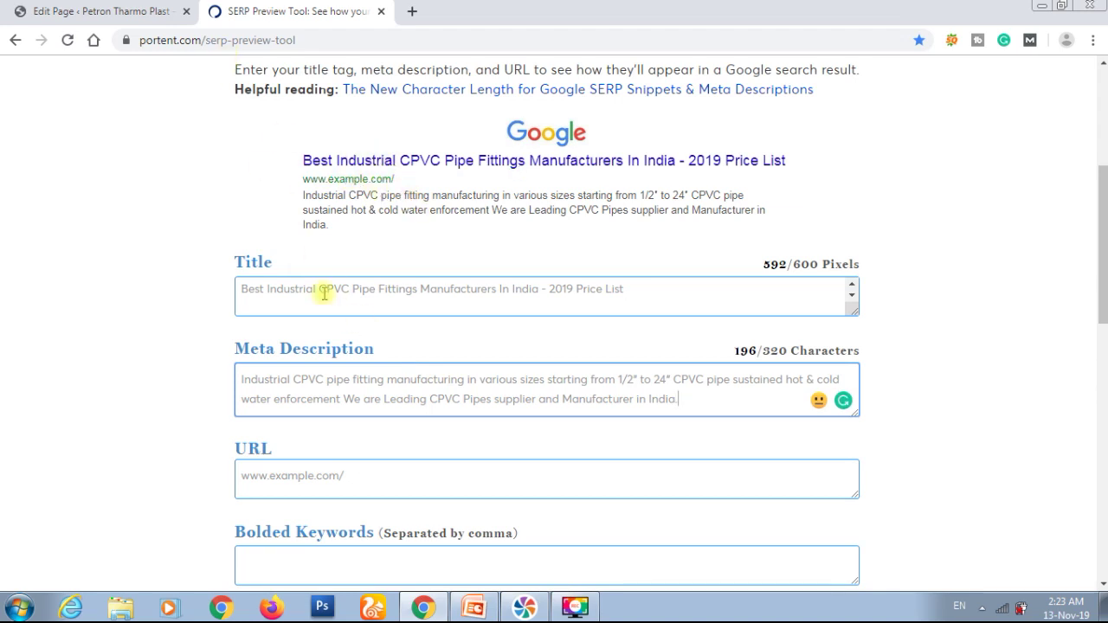
# Copy the page's full URL from the Rank Math snippet editor preview
pyautogui.click(124, 11)
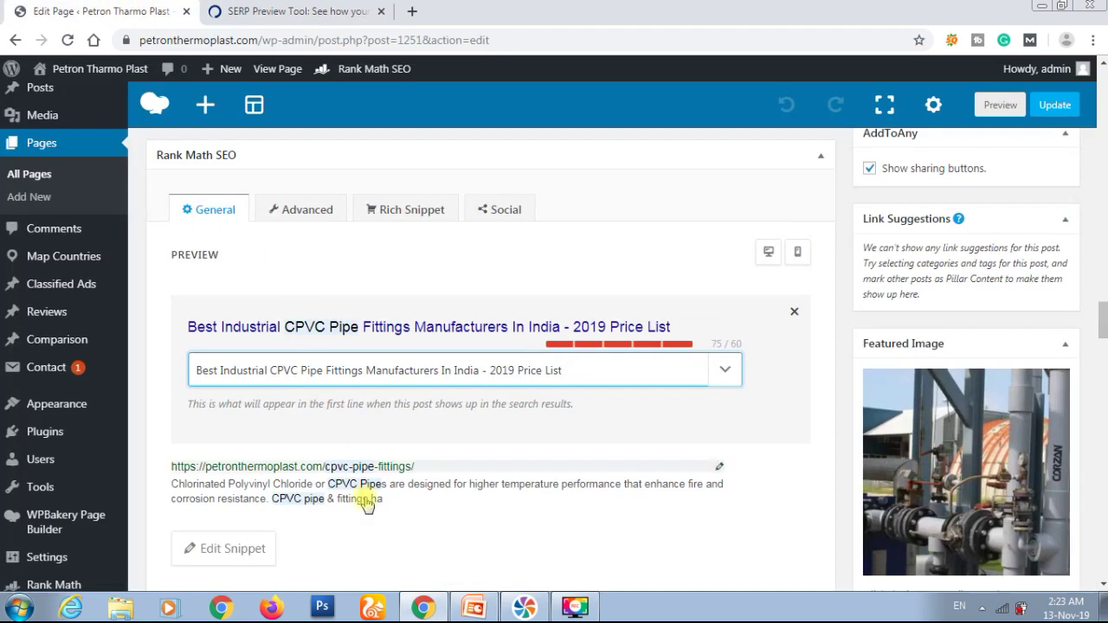
pyautogui.scroll(-1, 367, 505)
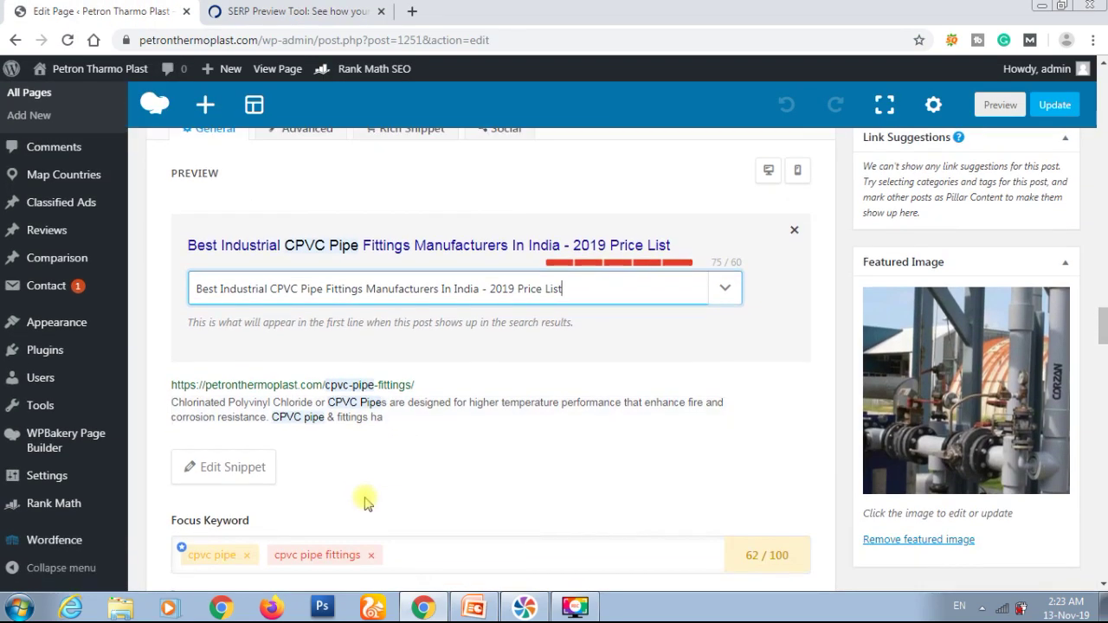
pyautogui.click(232, 465)
pyautogui.click(371, 453)
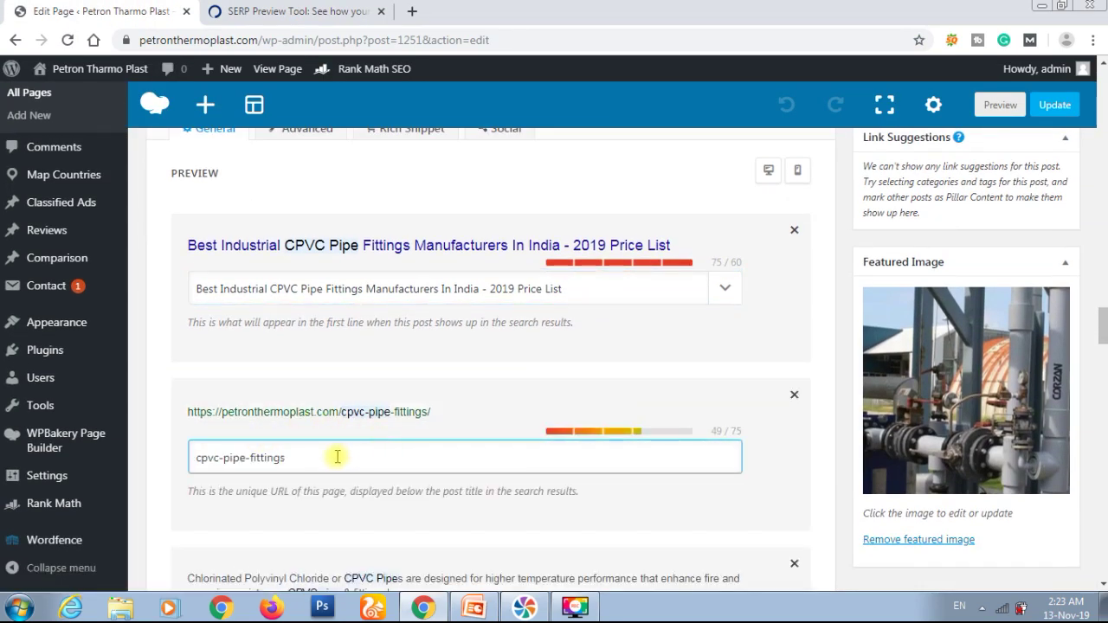
pyautogui.doubleClick(336, 457)
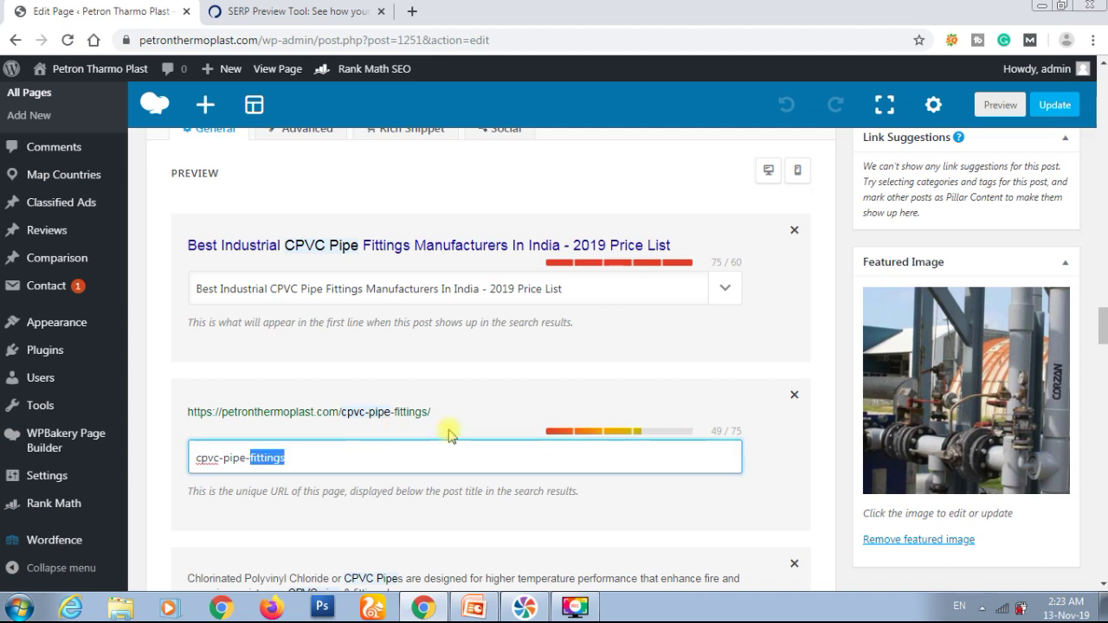
pyautogui.moveTo(433, 411); pyautogui.dragTo(182, 419)
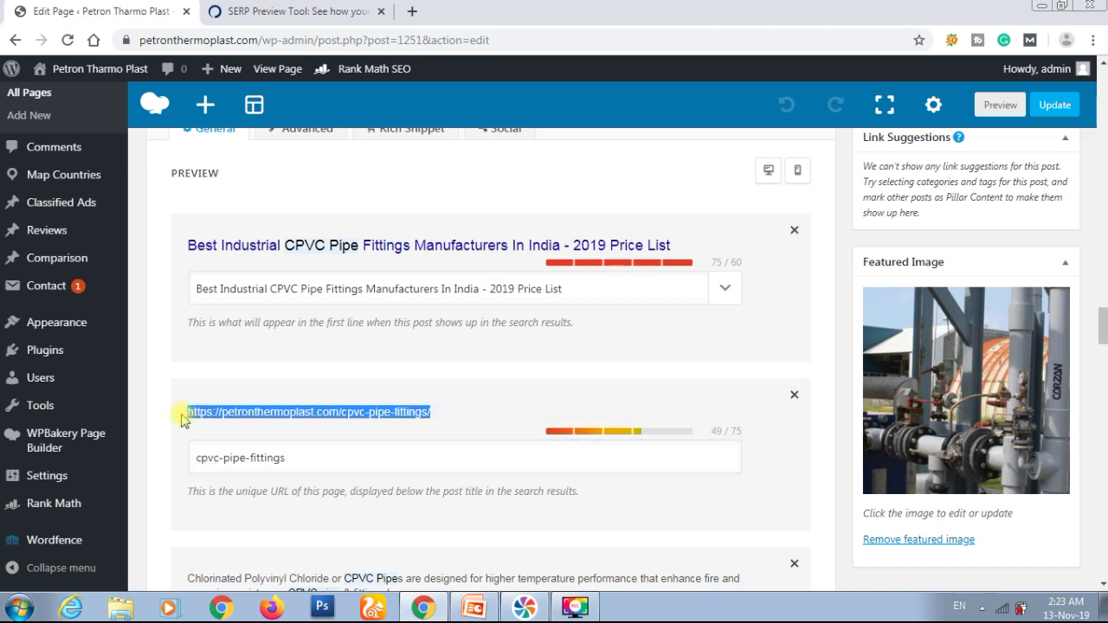
pyautogui.hotkey('ctrl', 'c')
pyautogui.click(251, 11)
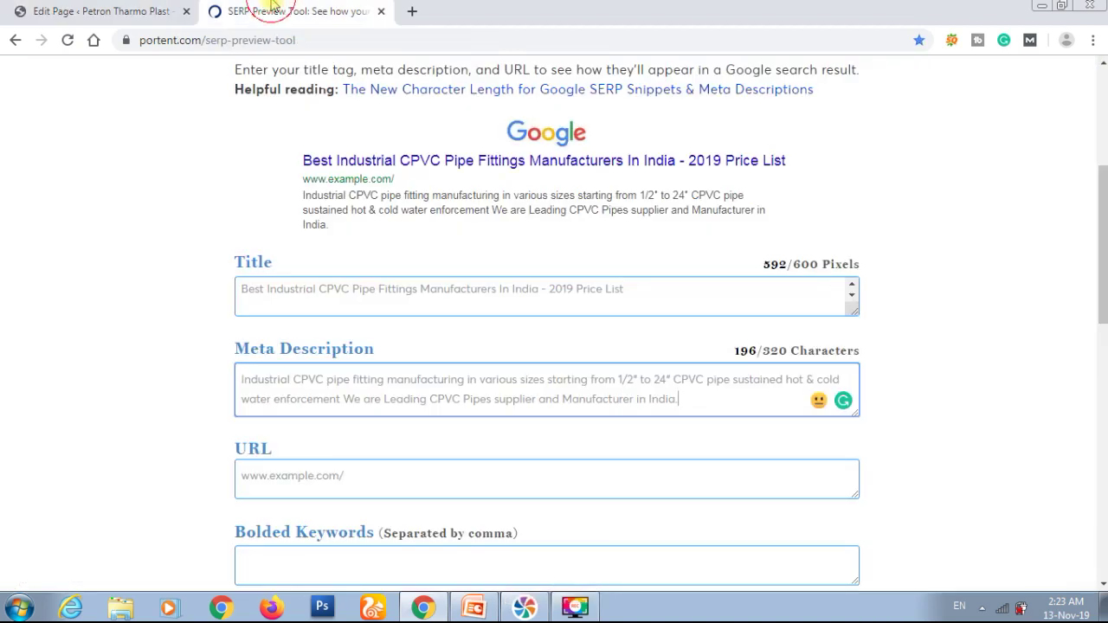
# Paste the cpvc-pipe-fittings URL into the SERP preview, then select the SEO title's '2019 Price List' ending
pyautogui.click(337, 475)
pyautogui.hotkey('ctrl', 'v')
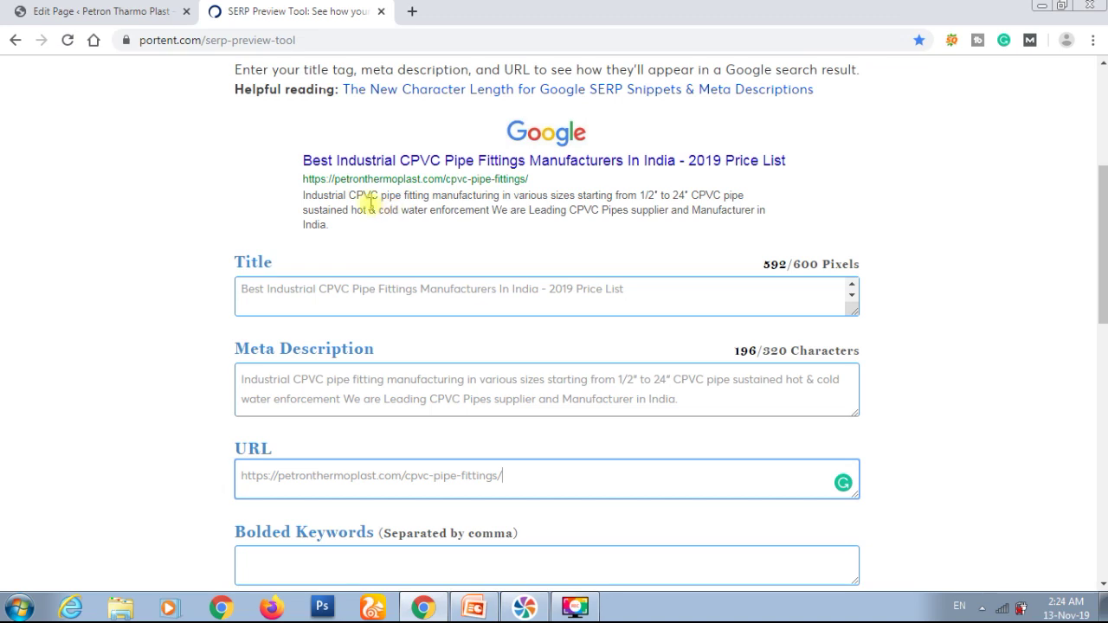
pyautogui.click(125, 4)
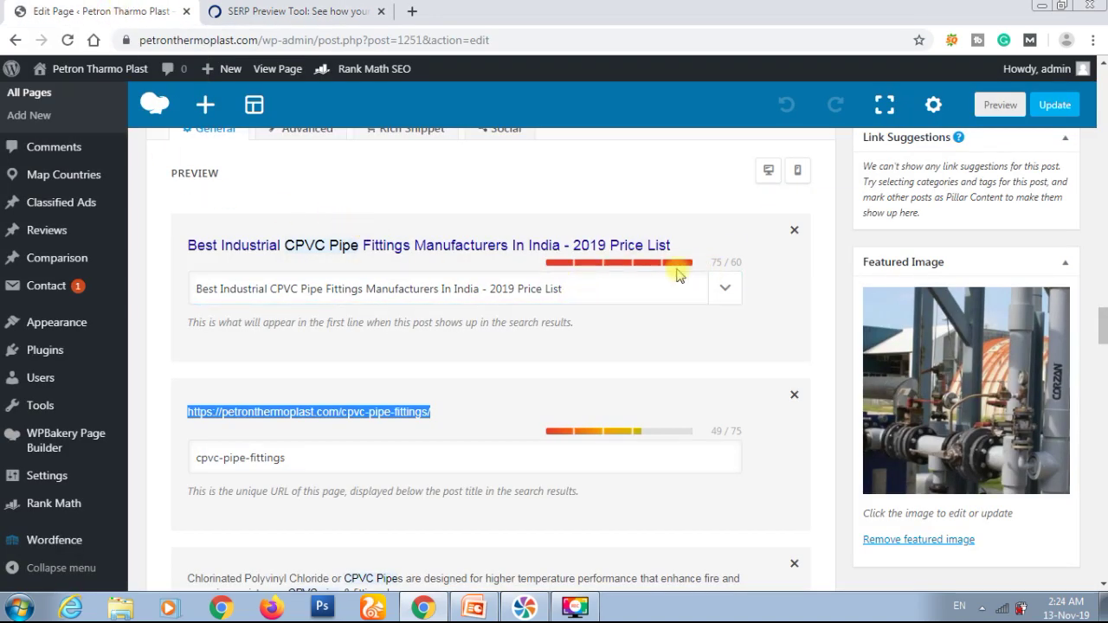
pyautogui.click(579, 291)
pyautogui.hotkey('shift', 'Left')
pyautogui.hotkey('shift', 'Left')
pyautogui.hotkey('shift', 'Left')
pyautogui.hotkey('shift', 'Left')
pyautogui.hotkey('shift', 'Left')
pyautogui.hotkey('shift', 'Left')
pyautogui.hotkey('shift', 'Left')
pyautogui.hotkey('shift', 'Left')
pyautogui.hotkey('shift', 'Left')
pyautogui.hotkey('shift', 'Left')
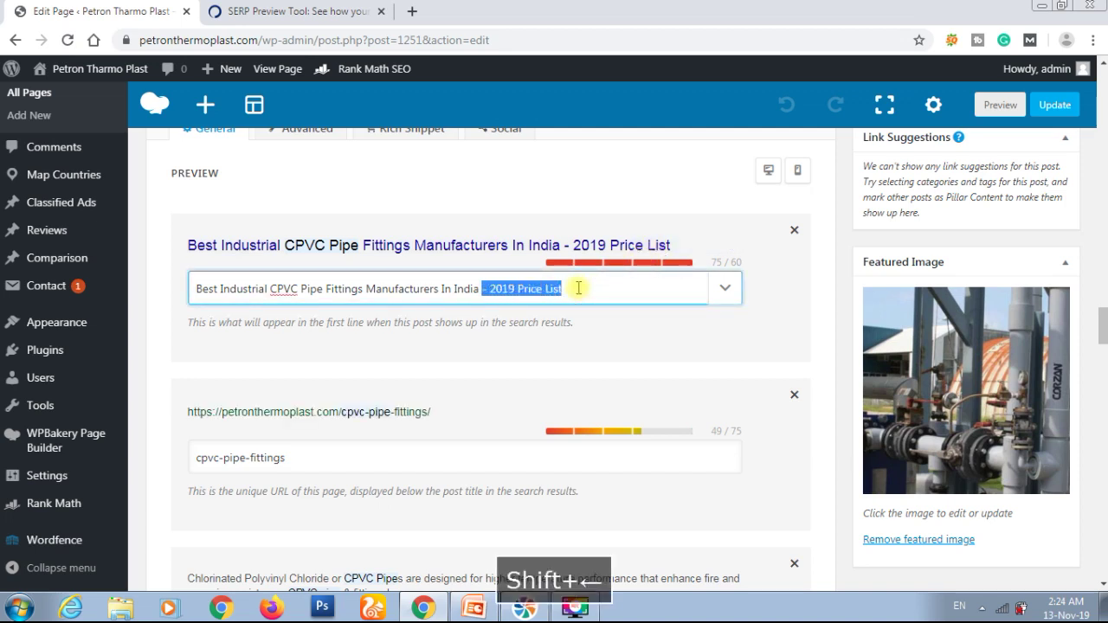
# Delete ' - 2019 Price List' so the SEO title ends 'Manufacturers In India'
pyautogui.press('BackSpace')
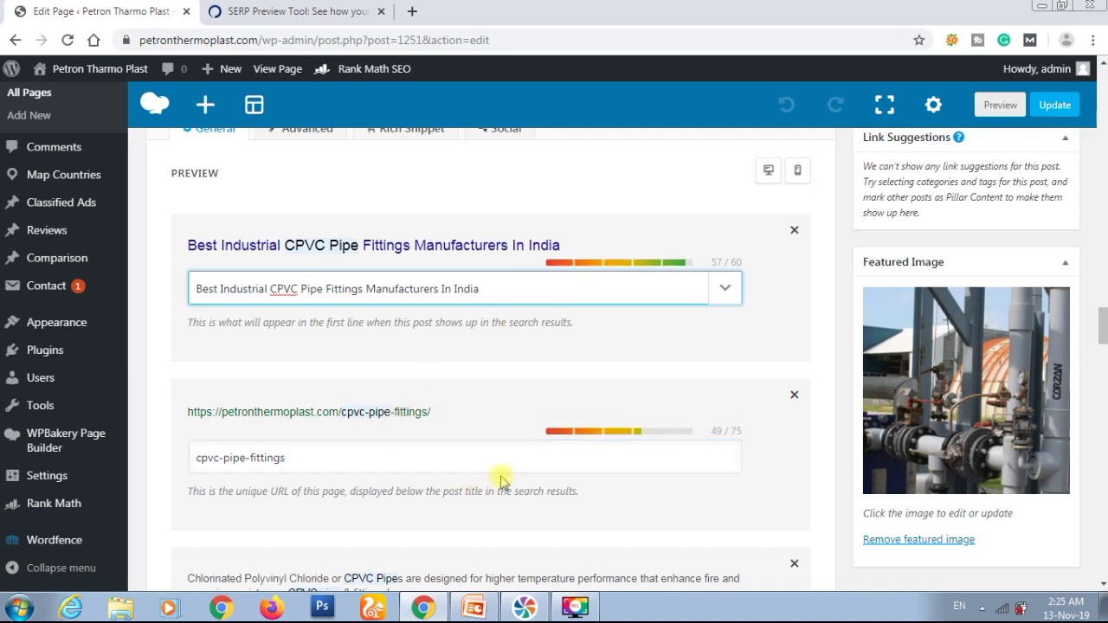
pyautogui.scroll(-1, 500, 481)
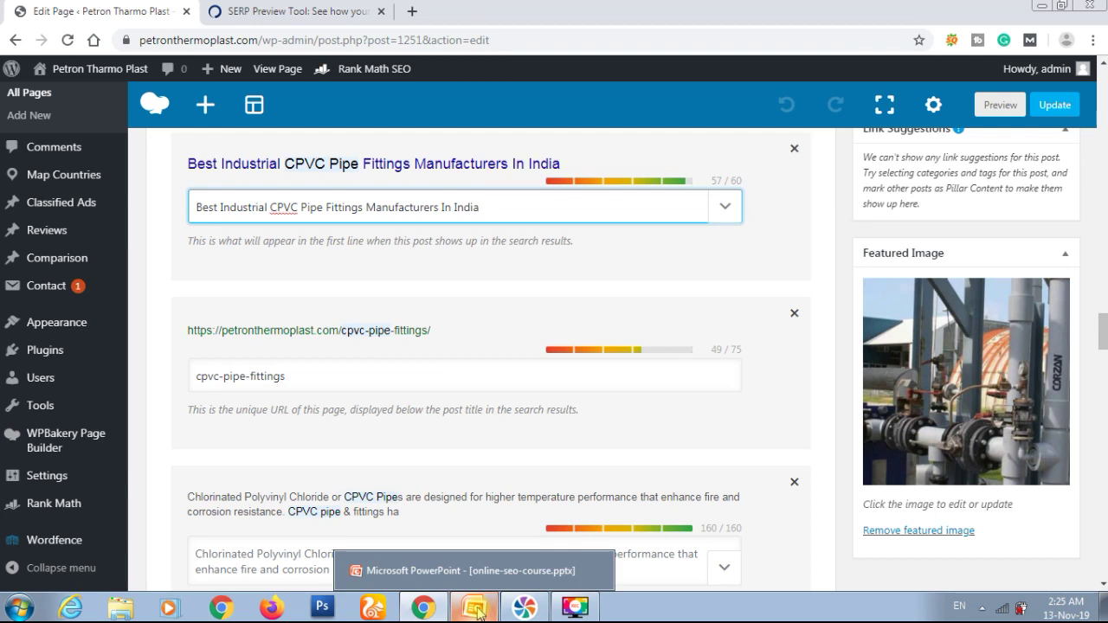
pyautogui.click(508, 546)
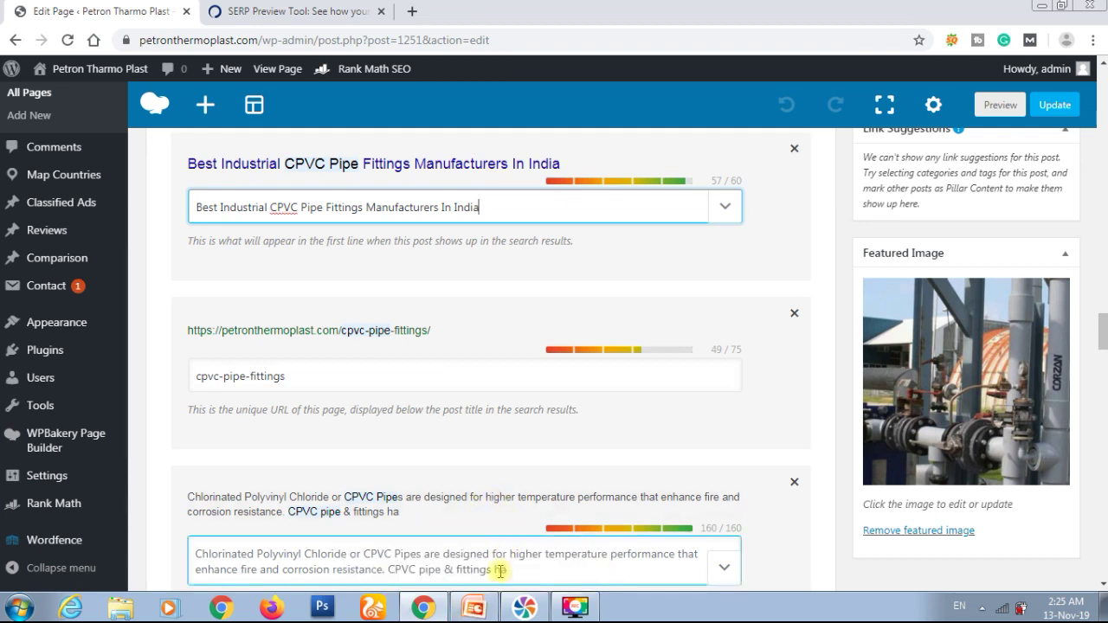
# Copy the description paragraph from the PowerPoint slide
pyautogui.click(474, 608)
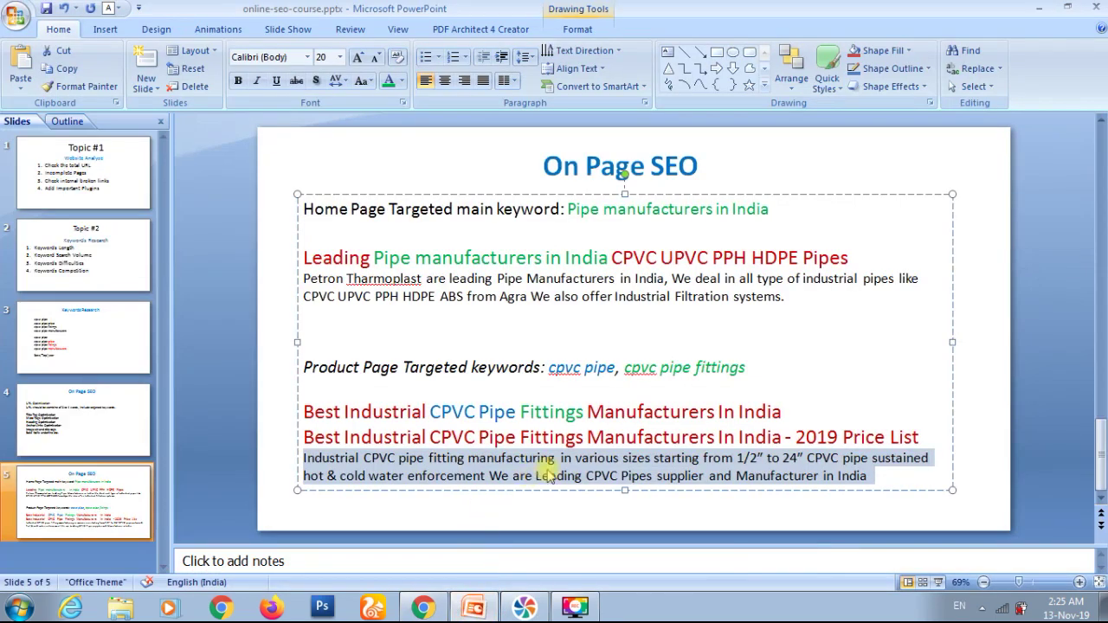
pyautogui.hotkey('ctrl', 'c')
pyautogui.hotkey('alt', 'Tab')
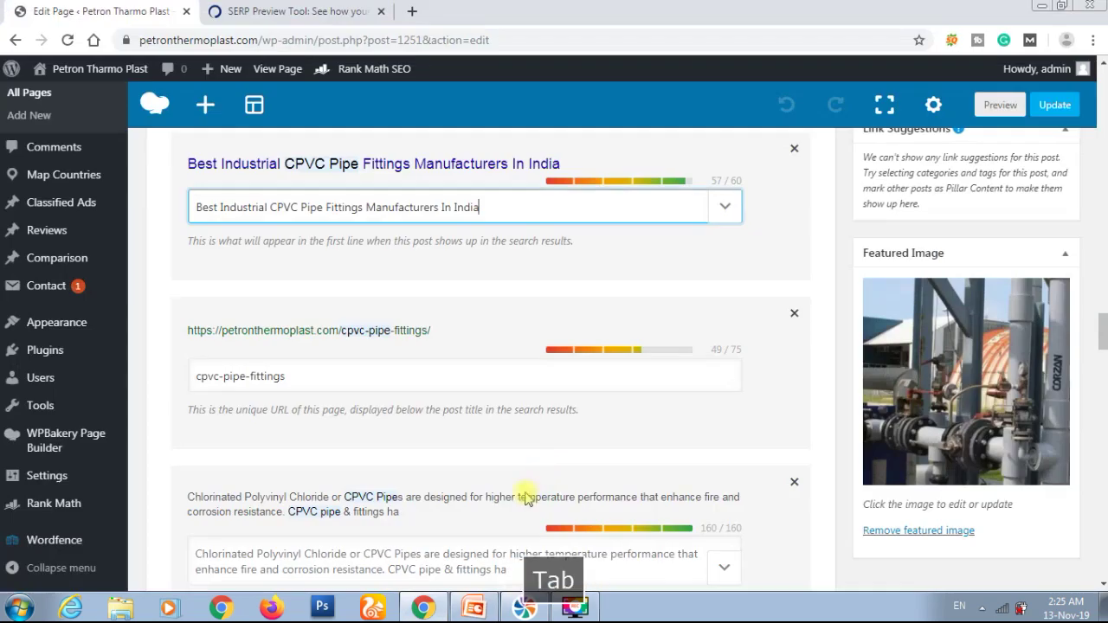
# Paste the CPVC fittings paragraph as the Rank Math meta description and remove 'supplier and'
pyautogui.click(477, 549)
pyautogui.scroll(-2, 475, 549)
pyautogui.click(531, 396)
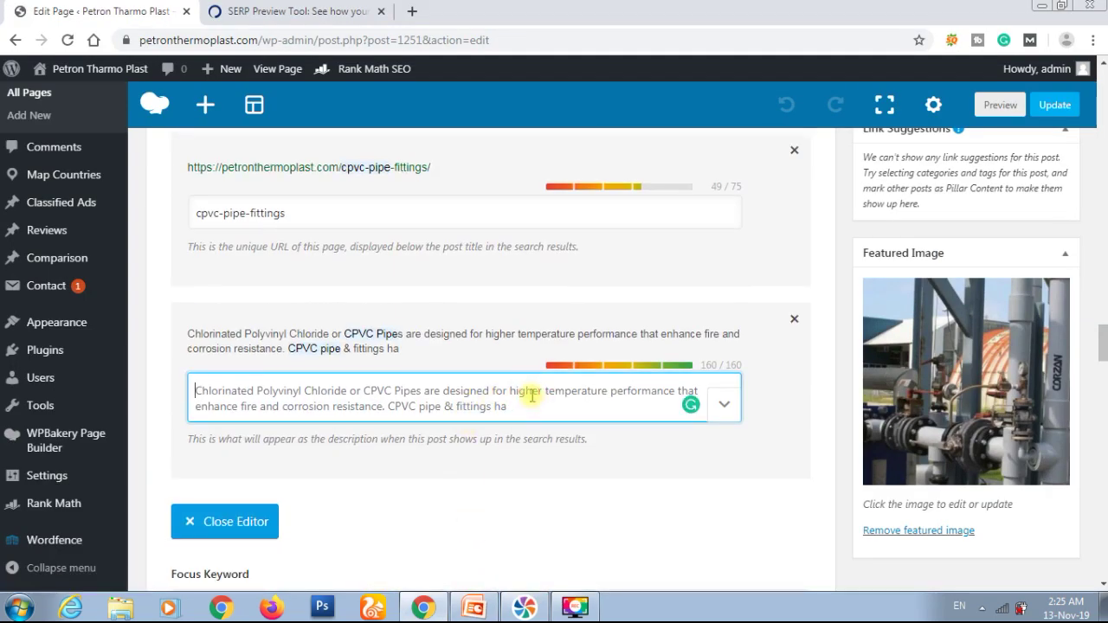
pyautogui.hotkey('ctrl', 'v')
pyautogui.press('BackSpace')
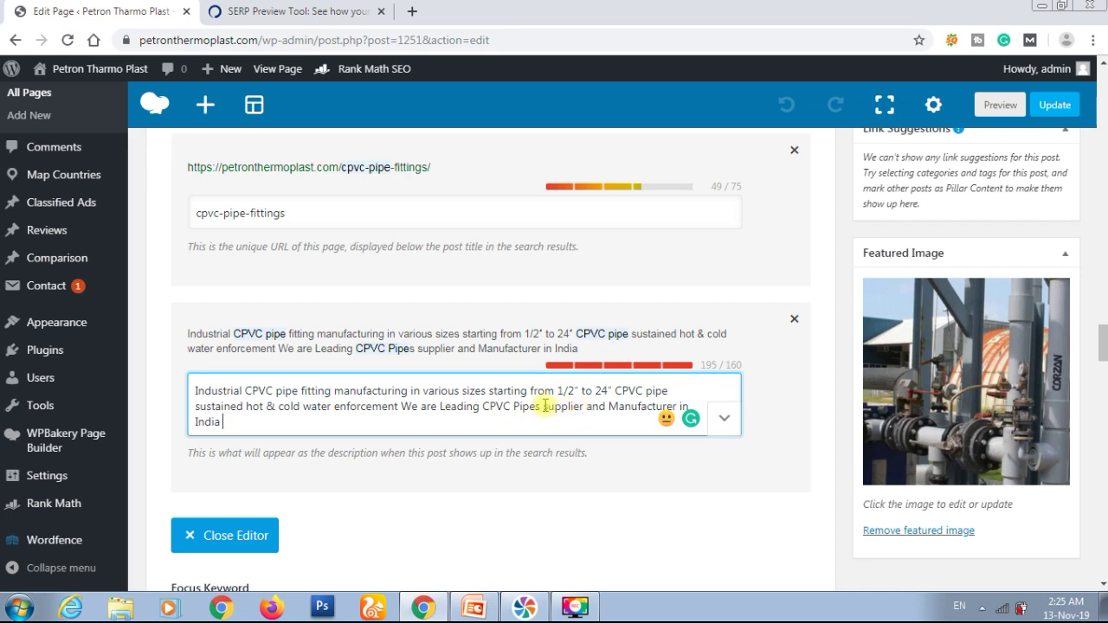
pyautogui.hotkey('shift', 'Right')
pyautogui.hotkey('shift', 'Right')
pyautogui.hotkey('shift', 'Right')
pyautogui.hotkey('shift', 'Right')
pyautogui.hotkey('shift', 'Right')
pyautogui.hotkey('shift', 'Right')
pyautogui.hotkey('shift', 'Right')
pyautogui.hotkey('shift', 'Right')
pyautogui.hotkey('shift', 'Right')
pyautogui.hotkey('shift', 'Right')
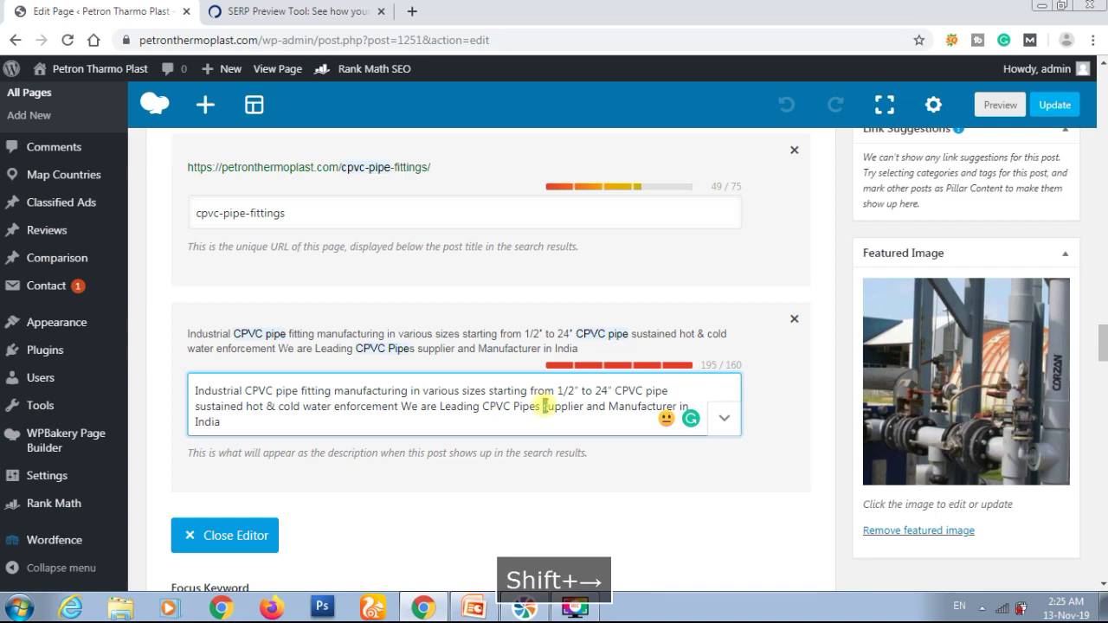
pyautogui.hotkey('shift', 'Right')
pyautogui.hotkey('shift', 'Right')
pyautogui.hotkey('shift', 'Right')
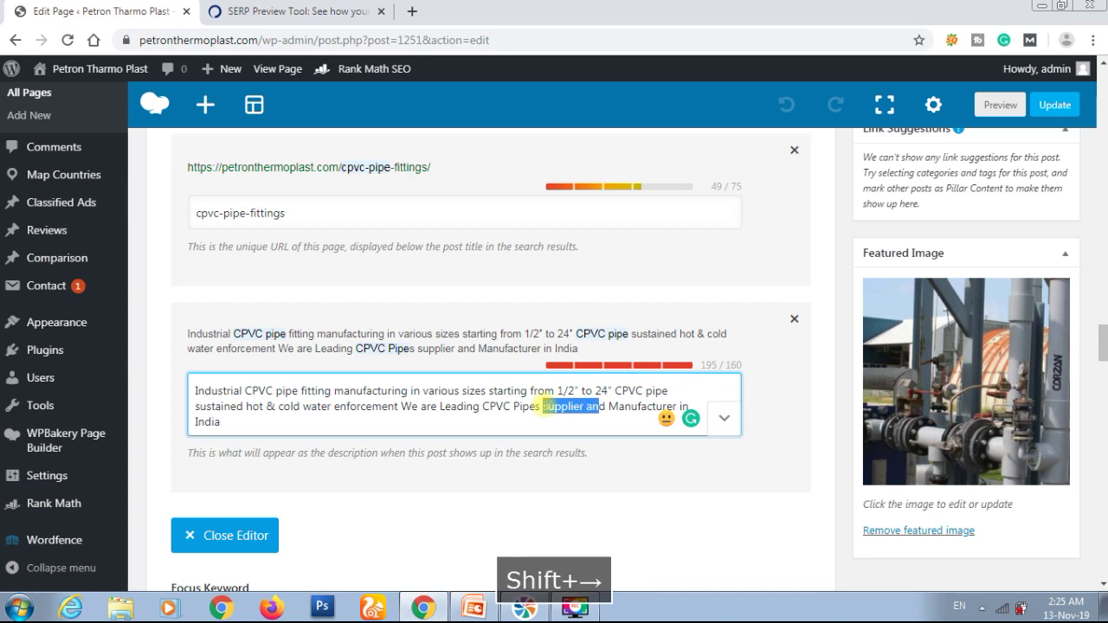
pyautogui.press('Delete')
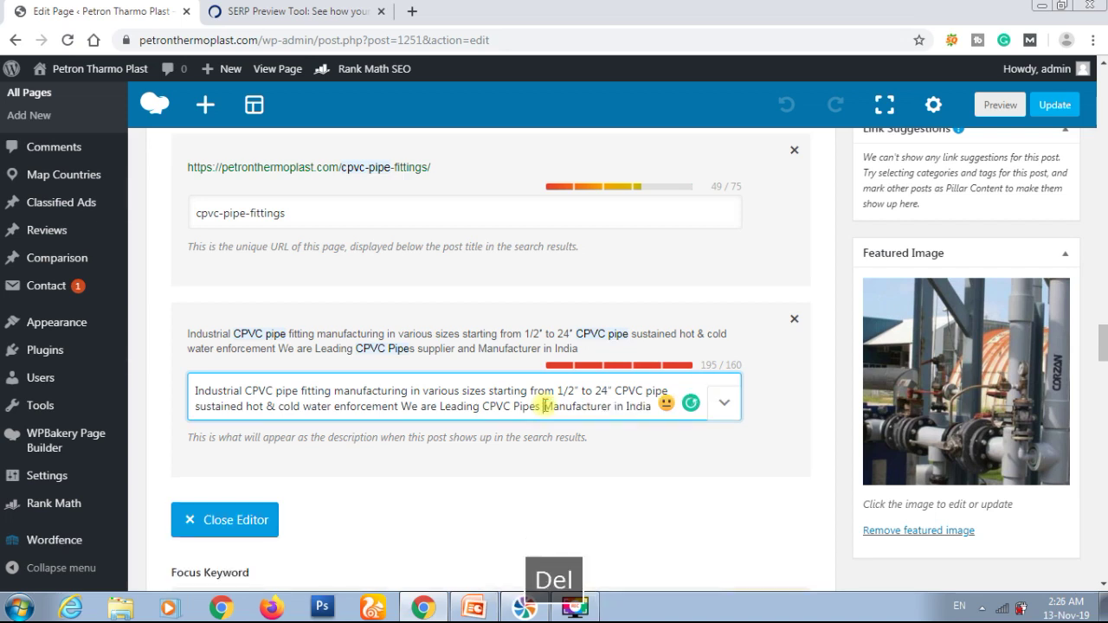
pyautogui.press('Right')
pyautogui.press('Right')
pyautogui.press('Right')
pyautogui.press('Right')
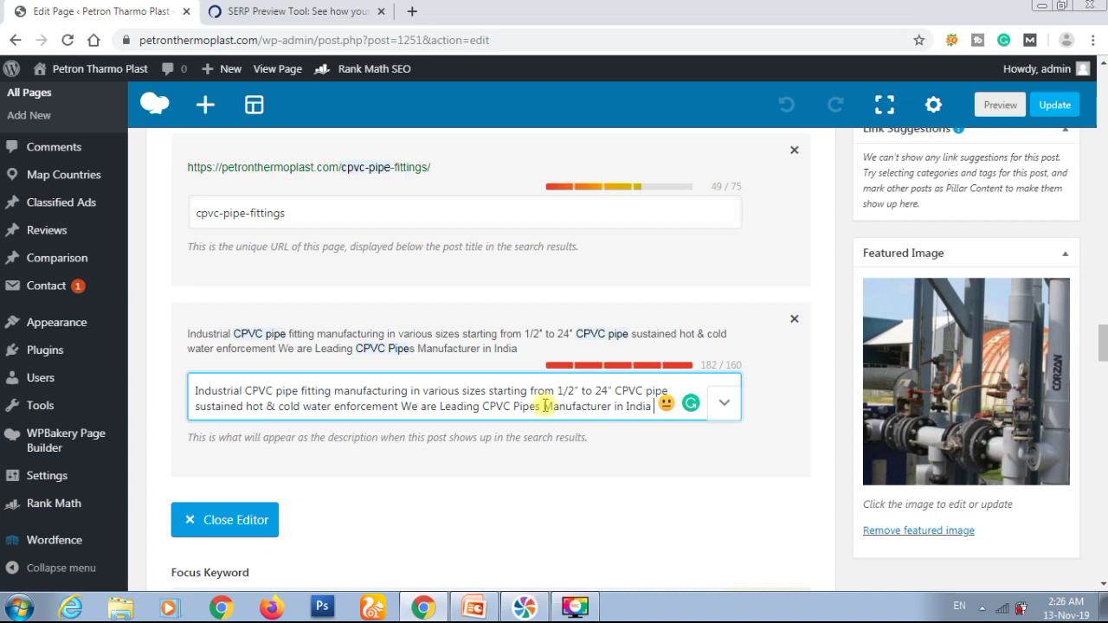
# Replace 'to' between the sizes after 24 with a dash in the meta description
pyautogui.press('BackSpace')
pyautogui.press('Up')
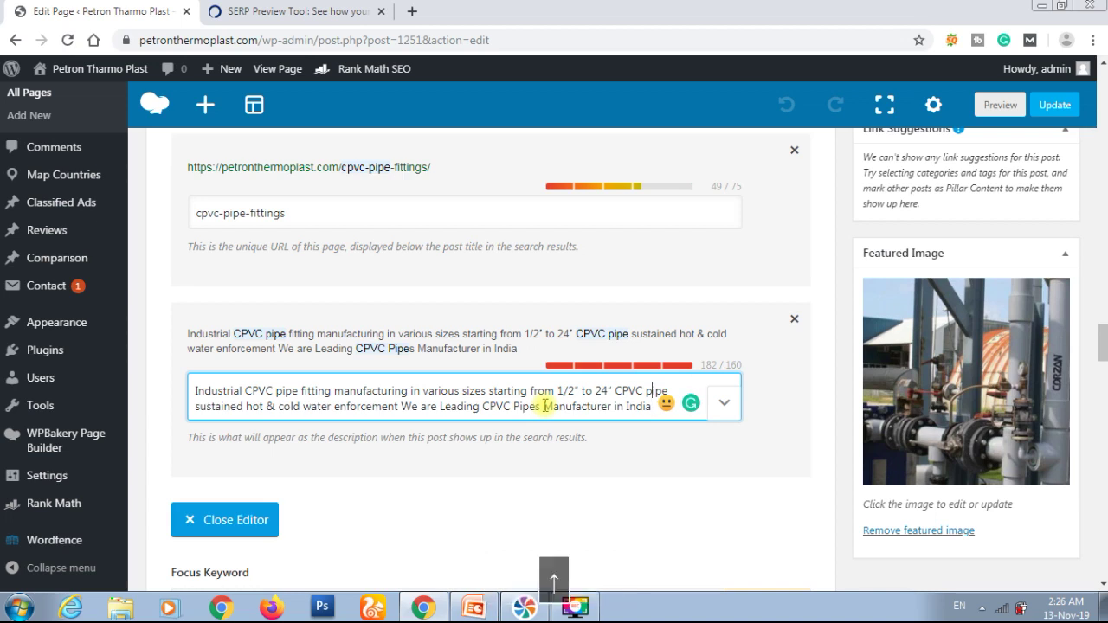
pyautogui.press('Left')
pyautogui.press('Left')
pyautogui.press('Left')
pyautogui.press('Left')
pyautogui.press('Left')
pyautogui.press('Left')
pyautogui.press('Left')
pyautogui.press('Left')
pyautogui.press('Left')
pyautogui.press('Left')
pyautogui.press('Left')
pyautogui.press('Left')
pyautogui.hotkey('shift', 'Left')
pyautogui.hotkey('shift', 'Left')
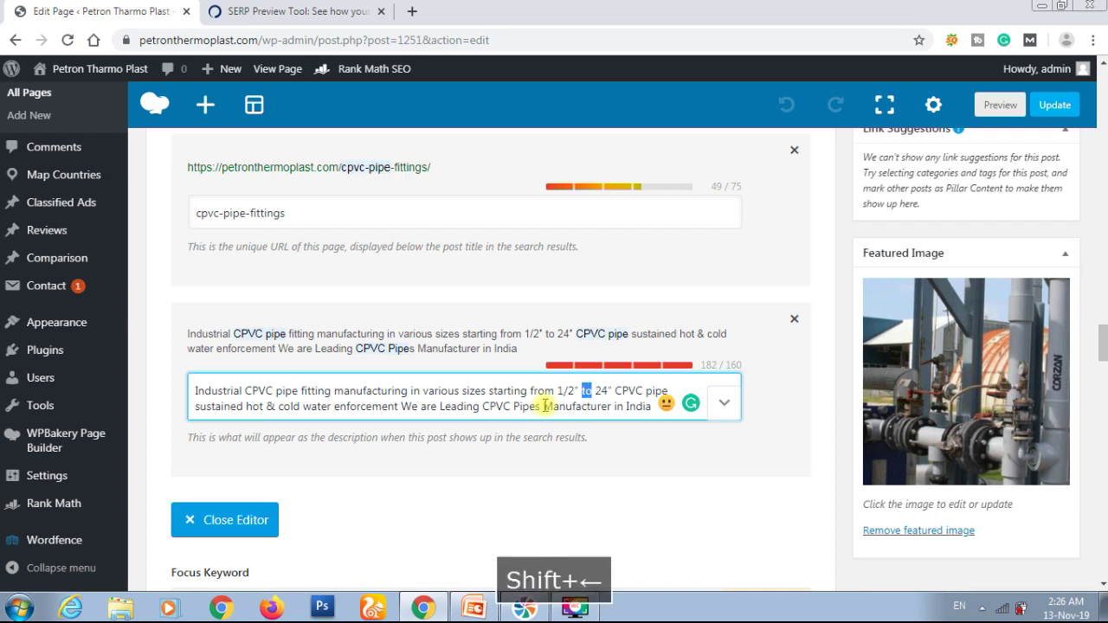
pyautogui.write('-')
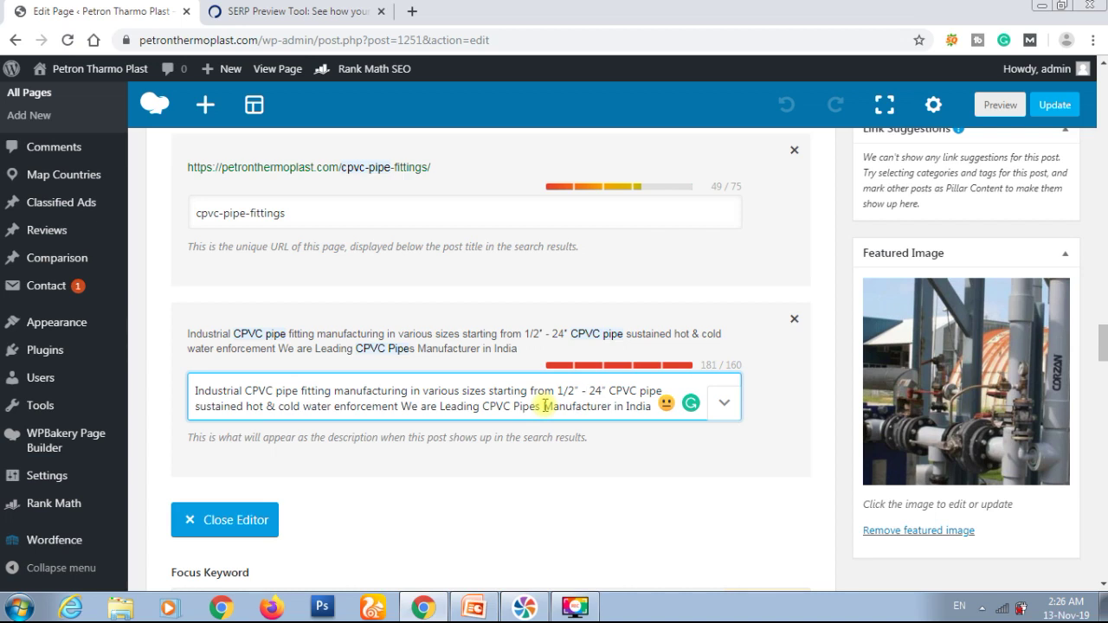
# Delete the word 'enforcement' from the meta description
pyautogui.doubleClick(358, 406)
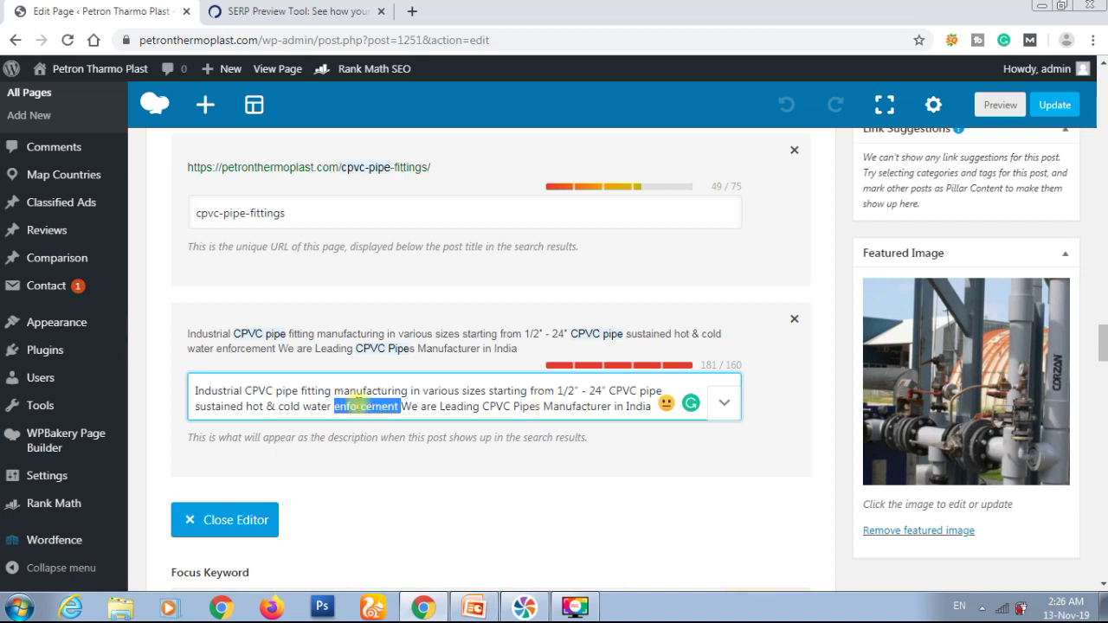
pyautogui.press('BackSpace')
pyautogui.press('Left')
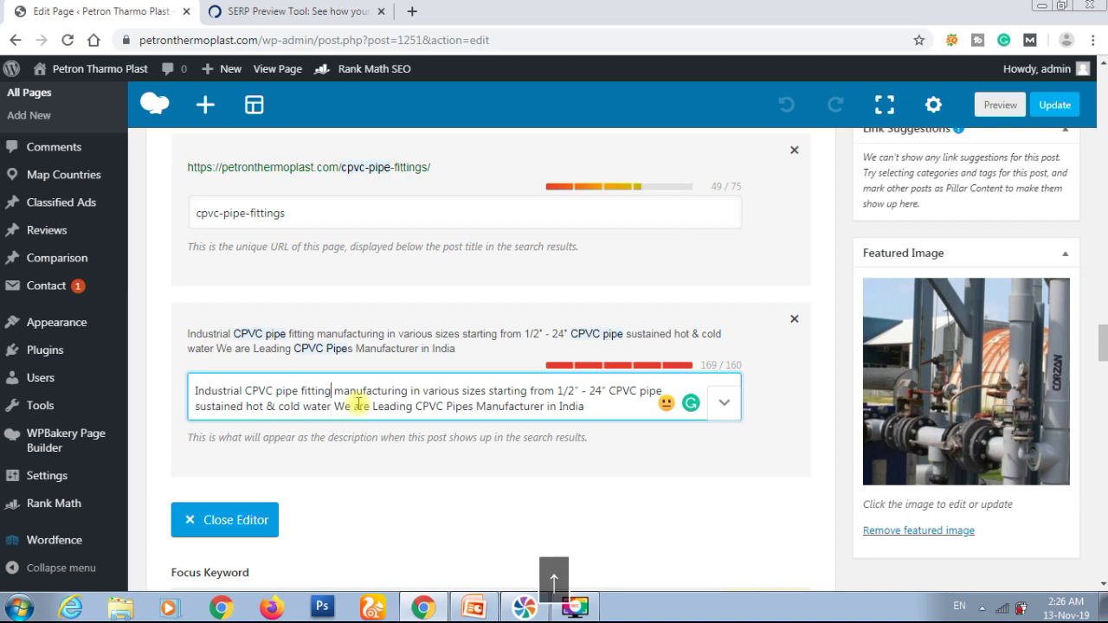
# Cut the closing 'We are Leading' sentence so the description ends at 'sustained hot & cold water'
pyautogui.press('Right')
pyautogui.press('Right')
pyautogui.press('Right')
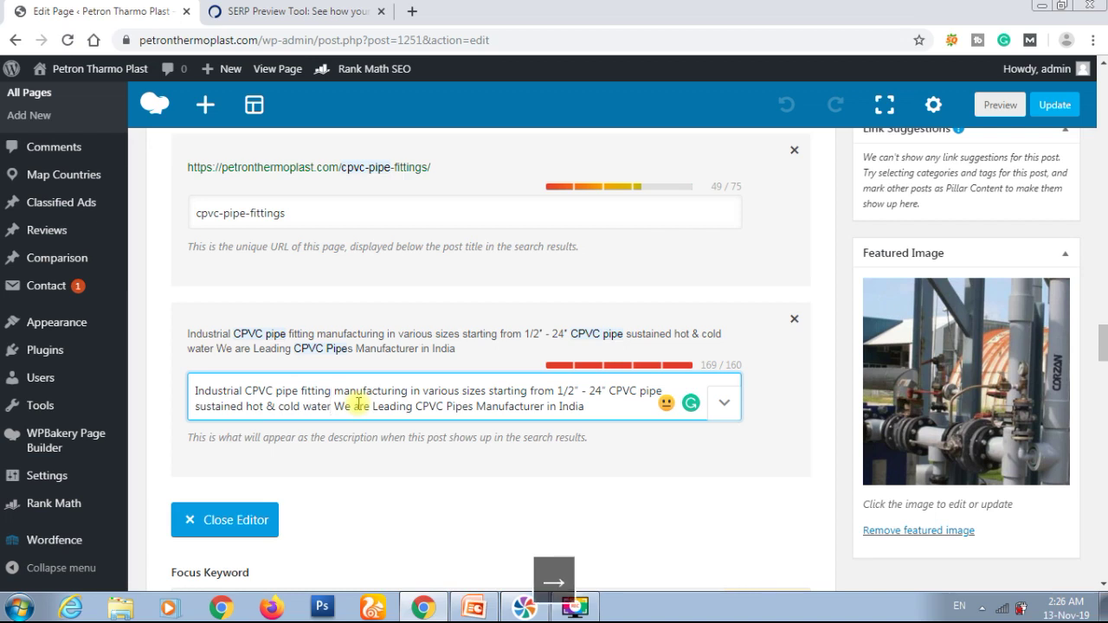
pyautogui.press('Right')
pyautogui.press('Right')
pyautogui.press('Right')
pyautogui.press('Right')
pyautogui.press('Right')
pyautogui.press('Right')
pyautogui.press('Right')
pyautogui.press('Right')
pyautogui.press('Right')
pyautogui.press('Right')
pyautogui.press('Right')
pyautogui.press('Right')
pyautogui.press('Right')
pyautogui.press('Right')
pyautogui.press('Right')
pyautogui.press('Right')
pyautogui.press('Right')
pyautogui.press('Right')
pyautogui.press('Right')
pyautogui.press('Right')
pyautogui.press('Right')
pyautogui.press('Right')
pyautogui.press('Right')
pyautogui.press('Right')
pyautogui.press('Right')
pyautogui.press('Right')
pyautogui.press('Right')
pyautogui.press('Right')
pyautogui.press('Right')
pyautogui.press('Right')
pyautogui.press('Right')
pyautogui.press('Right')
pyautogui.press('Right')
pyautogui.press('Right')
pyautogui.press('Right')
pyautogui.press('Right')
pyautogui.press('Right')
pyautogui.press('Right')
pyautogui.press('Right')
pyautogui.press('Right')
pyautogui.press('Right')
pyautogui.press('Right')
pyautogui.press('Right')
pyautogui.press('Right')
pyautogui.press('Right')
pyautogui.press('Right')
pyautogui.press('Right')
pyautogui.press('Right')
pyautogui.press('Right')
pyautogui.press('Right')
pyautogui.press('Right')
pyautogui.press('Right')
pyautogui.press('Right')
pyautogui.press('Right')
pyautogui.press('Right')
pyautogui.press('Right')
pyautogui.press('Right')
pyautogui.press('Right')
pyautogui.press('Right')
pyautogui.press('Right')
pyautogui.press('Right')
pyautogui.hotkey('shift', 'Right')
pyautogui.hotkey('shift', 'Right')
pyautogui.hotkey('shift', 'Right')
pyautogui.hotkey('shift', 'Right')
pyautogui.hotkey('shift', 'Right')
pyautogui.hotkey('shift', 'Right')
pyautogui.hotkey('shift', 'Right')
pyautogui.hotkey('shift', 'Right')
pyautogui.hotkey('shift', 'Right')
pyautogui.hotkey('shift', 'Right')
pyautogui.hotkey('shift', 'Right')
pyautogui.hotkey('shift', 'Right')
pyautogui.hotkey('shift', 'Right')
pyautogui.hotkey('shift', 'Right')
pyautogui.hotkey('shift', 'Right')
pyautogui.hotkey('shift', 'Right')
pyautogui.hotkey('shift', 'Right')
pyautogui.hotkey('shift', 'Right')
pyautogui.hotkey('shift', 'Right')
pyautogui.hotkey('shift', 'Right')
pyautogui.hotkey('shift', 'Right')
pyautogui.hotkey('shift', 'Right')
pyautogui.hotkey('shift', 'Right')
pyautogui.hotkey('shift', 'Right')
pyautogui.hotkey('shift', 'Right')
pyautogui.hotkey('shift', 'Right')
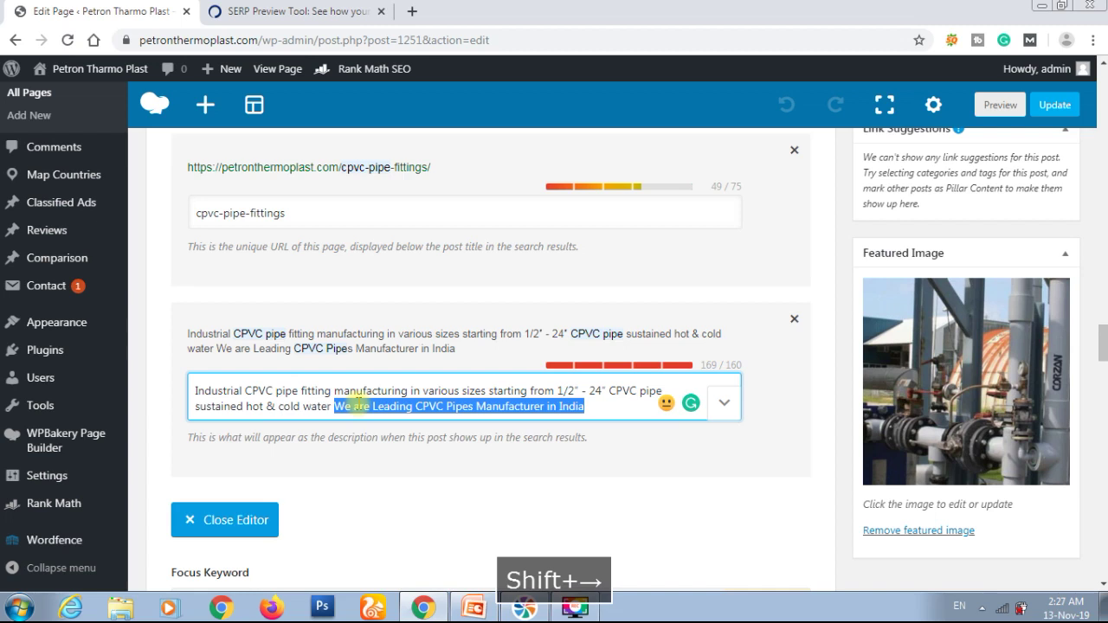
pyautogui.hotkey('ctrl', 'x')
pyautogui.press('BackSpace')
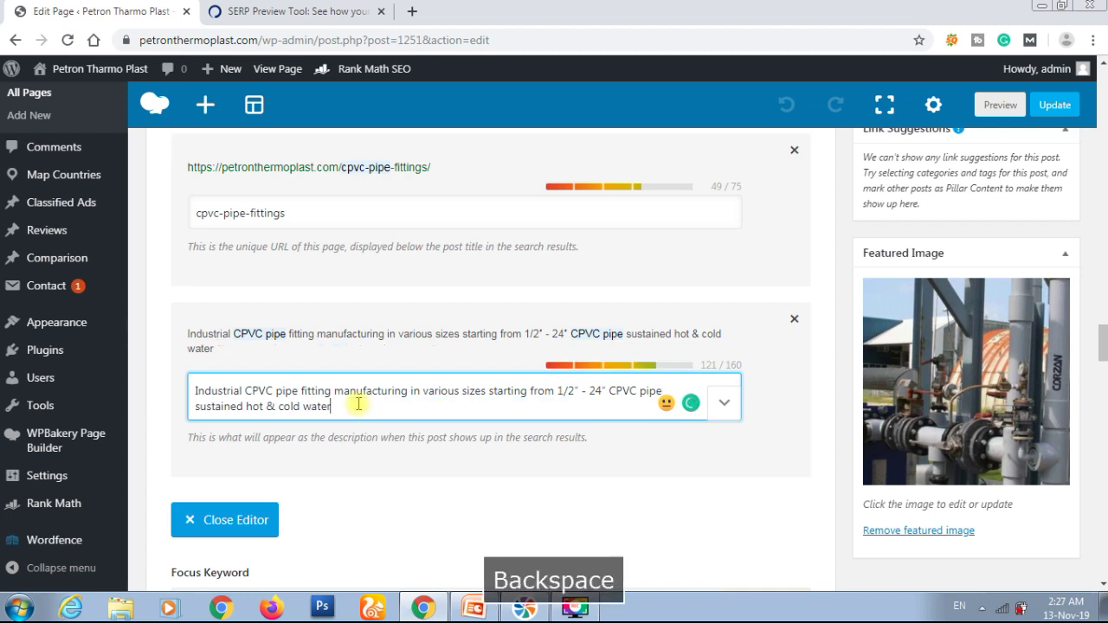
# Paste 'We are Leading CPVC Pipes Manufacturer in India' at the description's start and delete 'starting'
pyautogui.press('Home')
pyautogui.hotkey('ctrl', 'v')
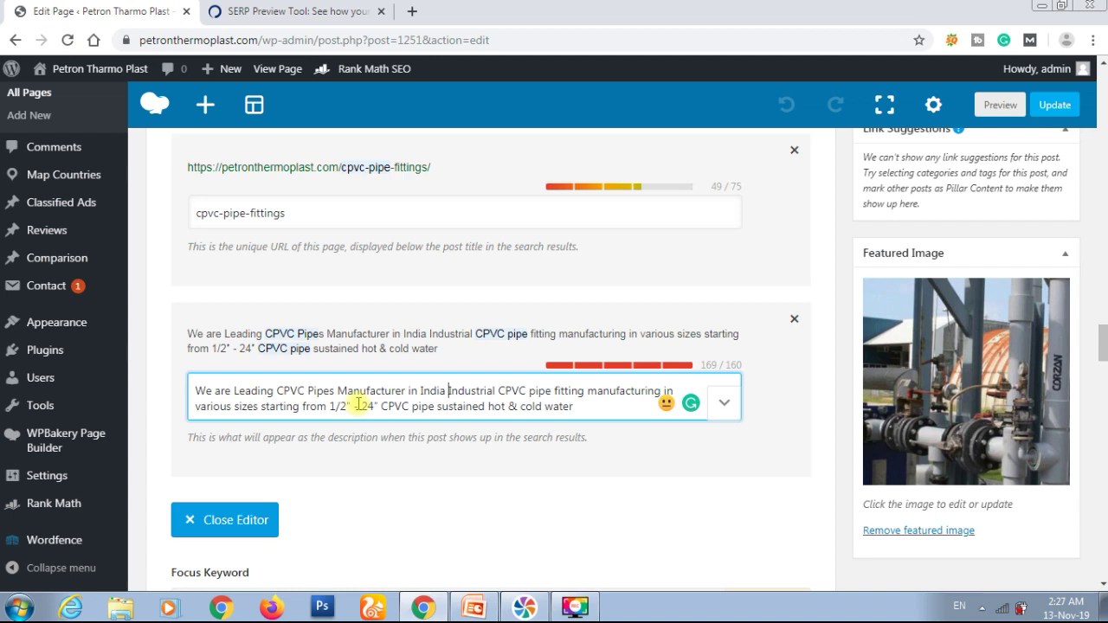
pyautogui.press('Right')
pyautogui.press('Right')
pyautogui.press('Right')
pyautogui.press('Right')
pyautogui.press('Right')
pyautogui.press('Right')
pyautogui.press('Right')
pyautogui.press('Right')
pyautogui.press('Right')
pyautogui.press('Right')
pyautogui.press('Right')
pyautogui.press('Right')
pyautogui.press('Right')
pyautogui.press('Right')
pyautogui.press('Right')
pyautogui.press('Right')
pyautogui.press('Right')
pyautogui.press('Right')
pyautogui.press('Right')
pyautogui.press('Right')
pyautogui.press('Right')
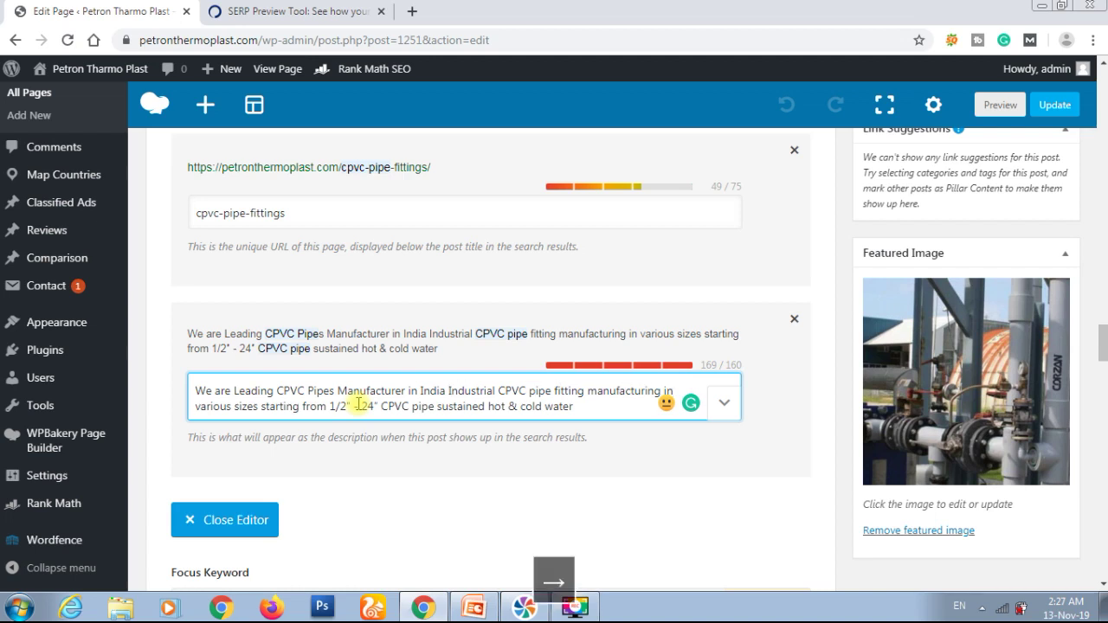
pyautogui.press('Right')
pyautogui.press('Right')
pyautogui.press('Right')
pyautogui.press('Right')
pyautogui.press('Right')
pyautogui.press('Right')
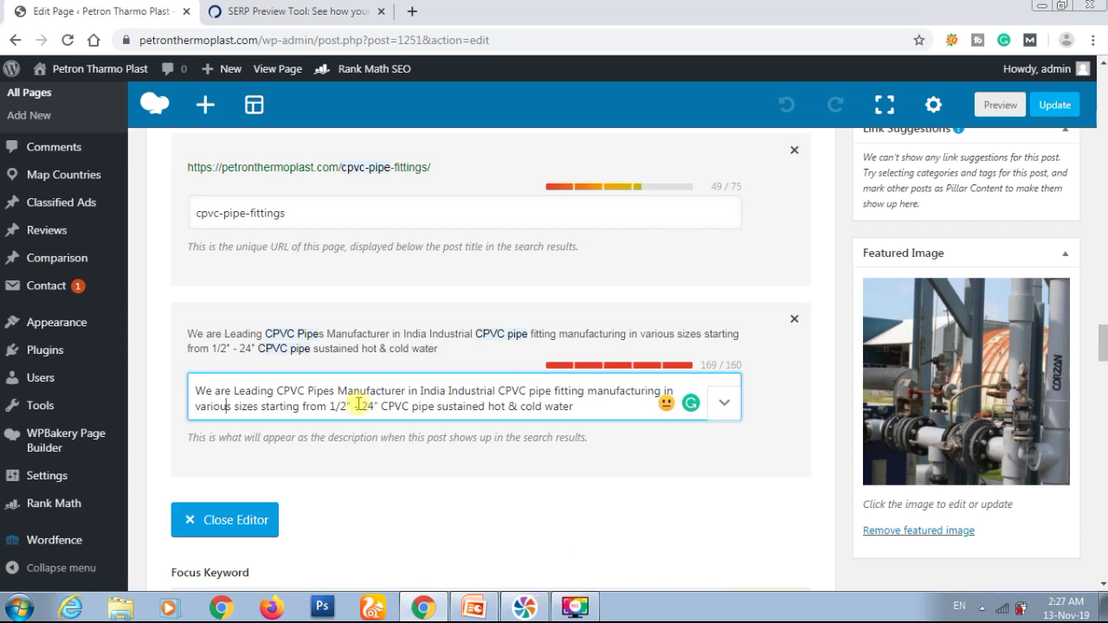
pyautogui.press('Right')
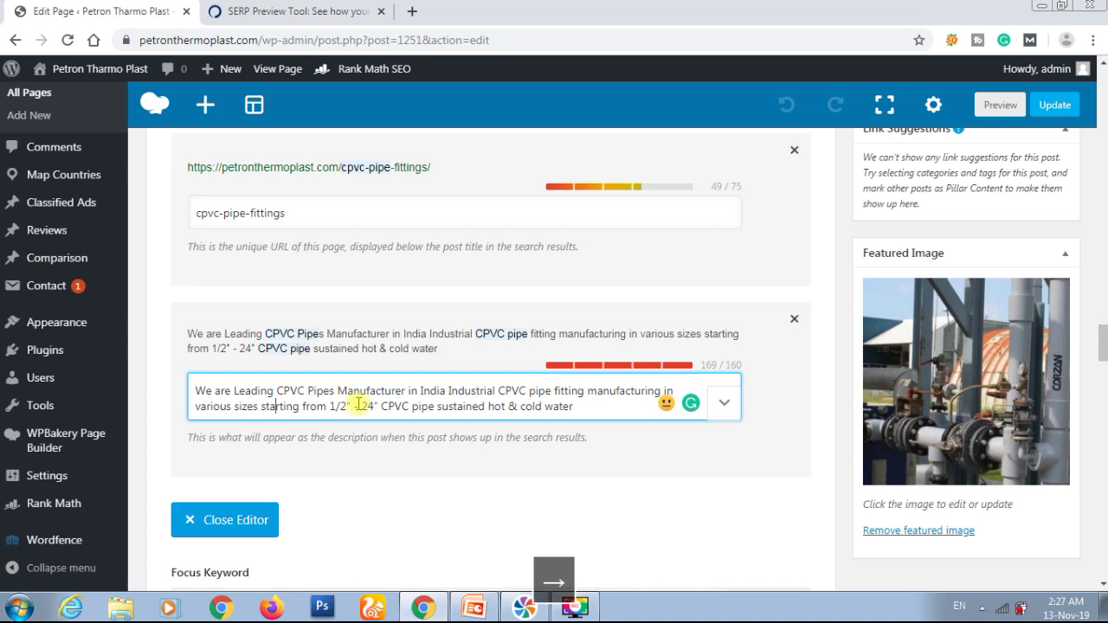
pyautogui.press('Left')
pyautogui.press('Left')
pyautogui.press('Left')
pyautogui.hotkey('shift', 'Right')
pyautogui.hotkey('shift', 'Right')
pyautogui.hotkey('shift', 'Right')
pyautogui.hotkey('shift', 'Right')
pyautogui.hotkey('shift', 'Right')
pyautogui.hotkey('shift', 'Right')
pyautogui.hotkey('shift', 'Right')
pyautogui.hotkey('shift', 'Right')
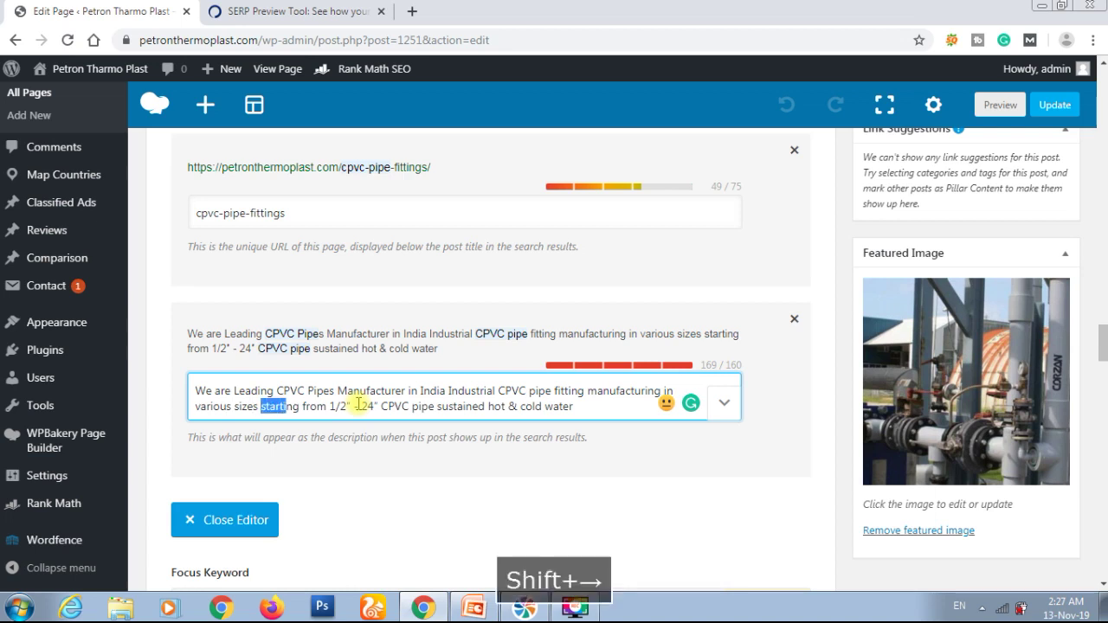
pyautogui.press('BackSpace')
pyautogui.press('BackSpace')
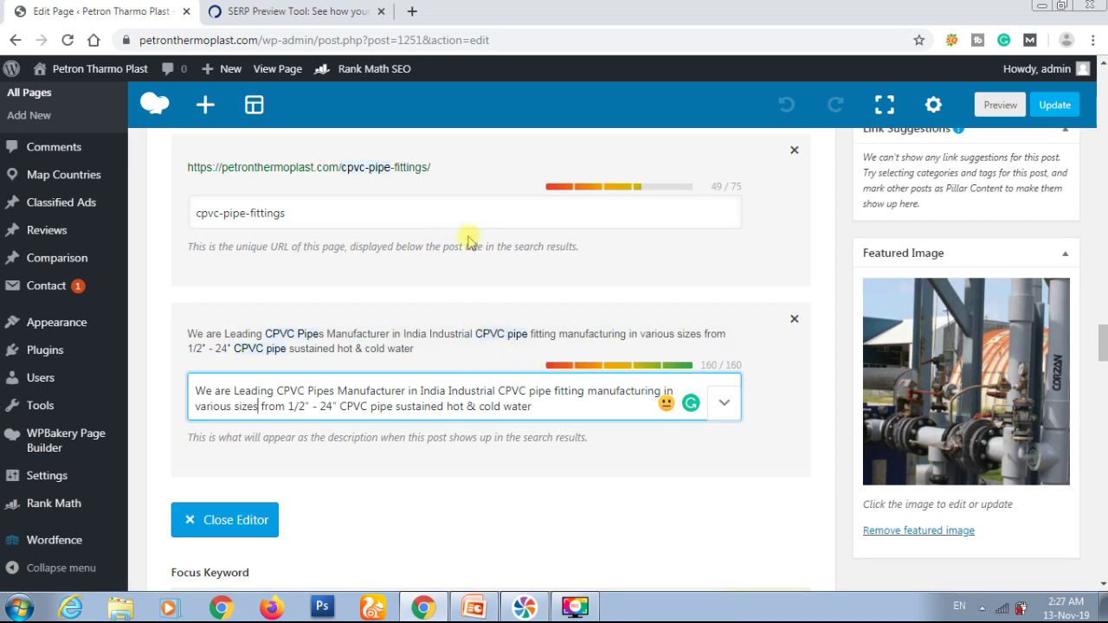
pyautogui.scroll(1, 467, 236)
pyautogui.scroll(1, 467, 232)
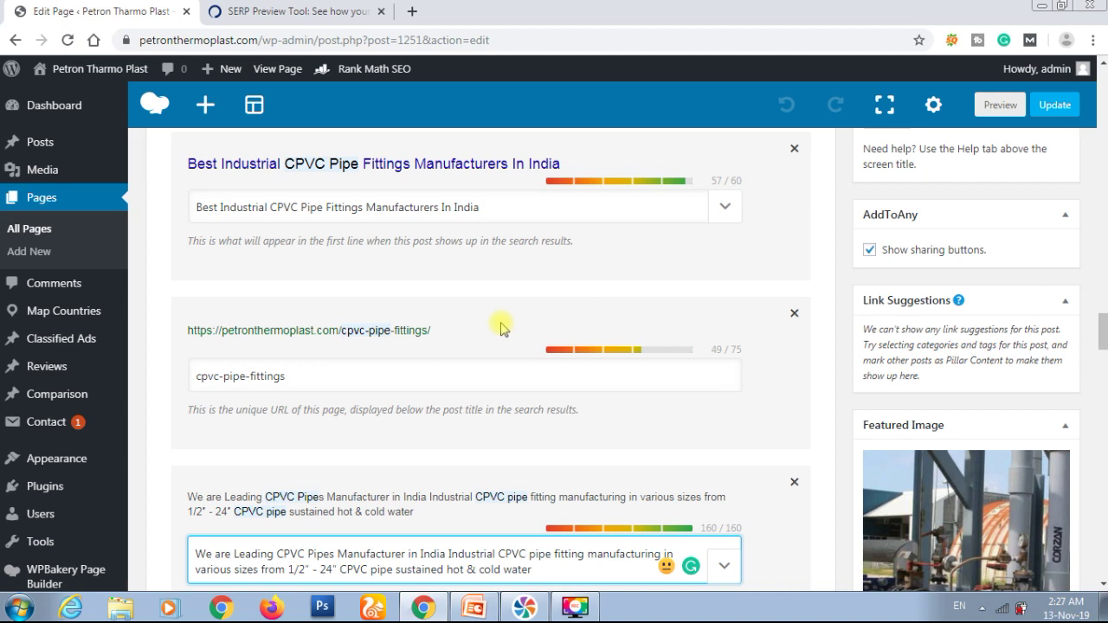
pyautogui.scroll(-1, 497, 323)
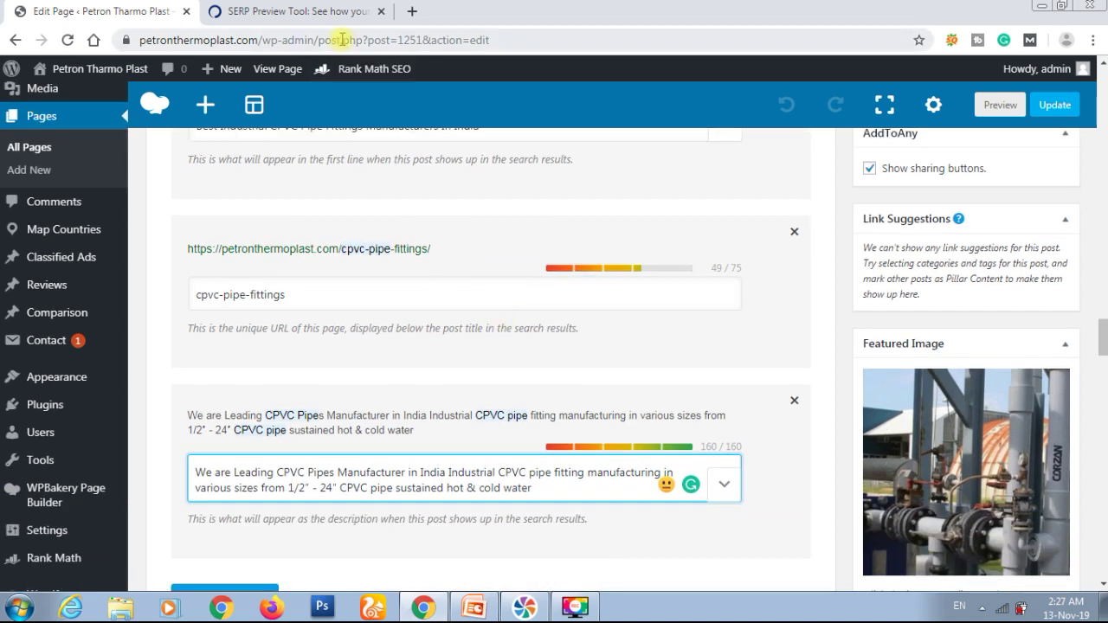
pyautogui.click(290, 12)
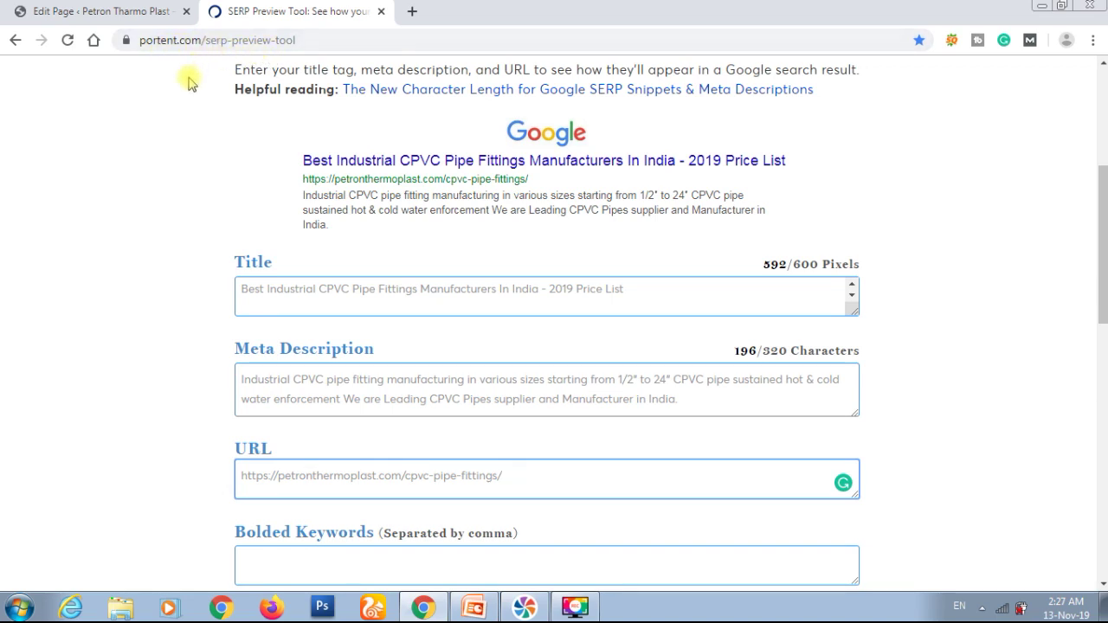
pyautogui.click(131, 7)
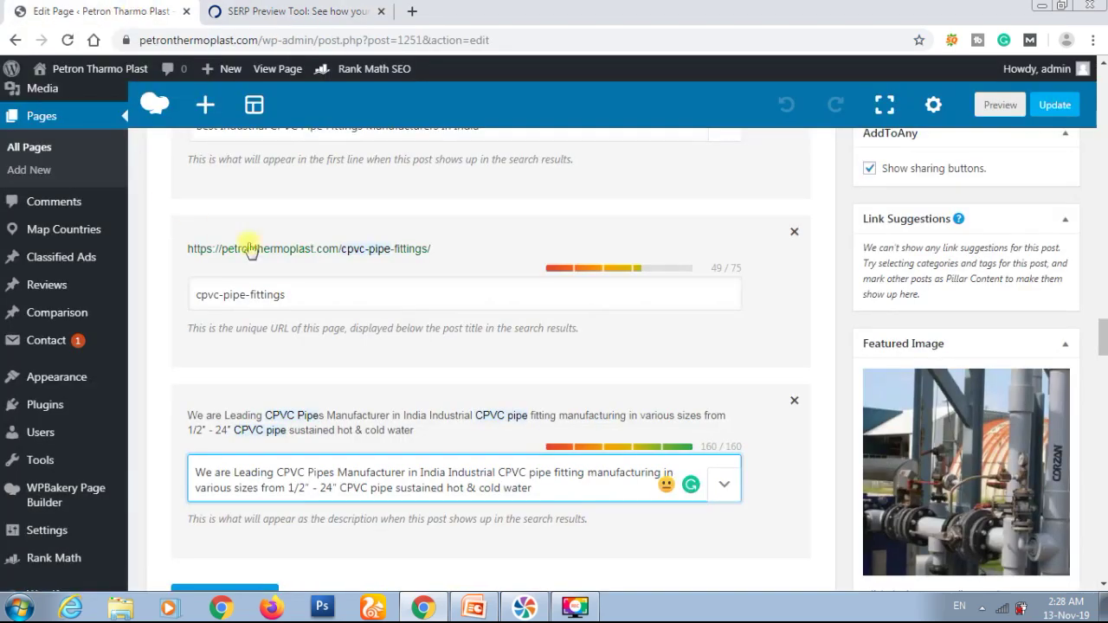
pyautogui.scroll(-2, 475, 298)
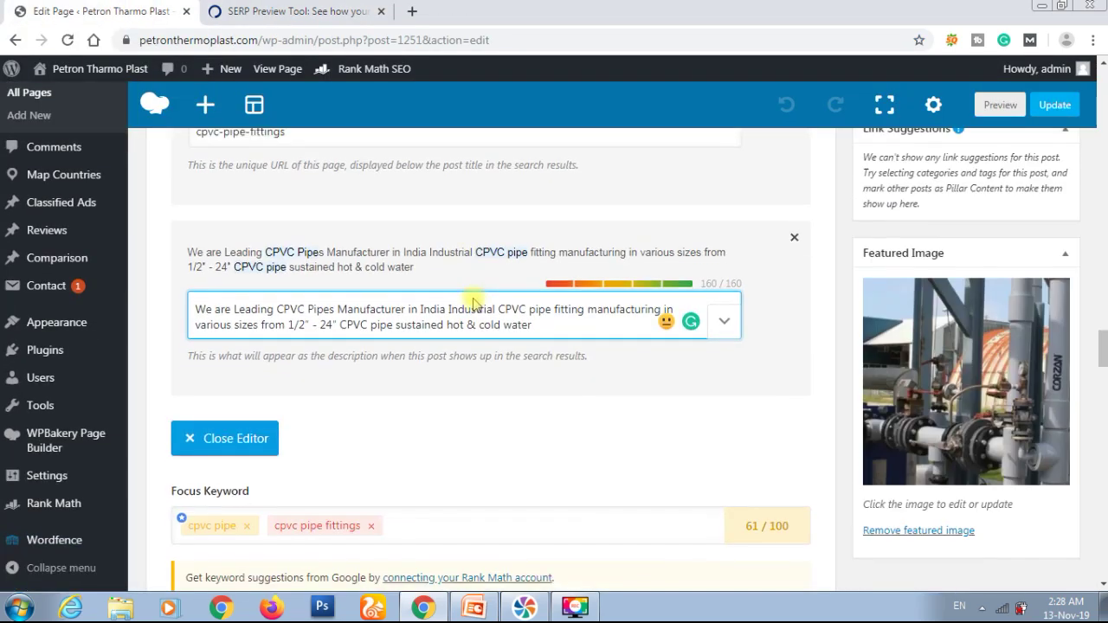
# Close the snippet editor and review the Basic SEO and Additional checks scoring 61/100
pyautogui.click(218, 437)
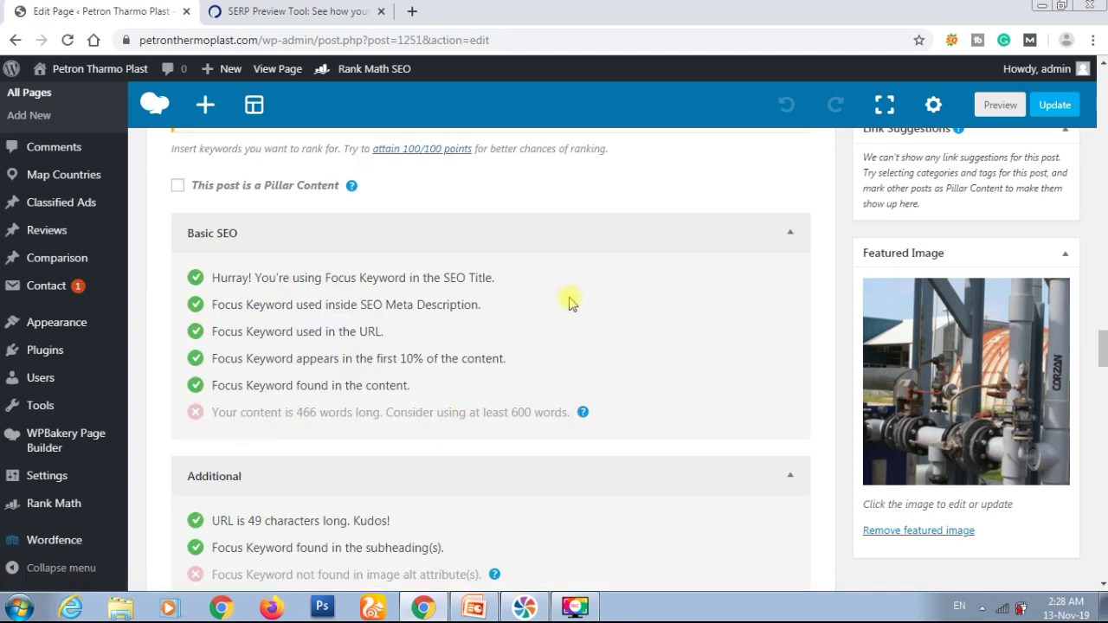
pyautogui.scroll(3, 568, 297)
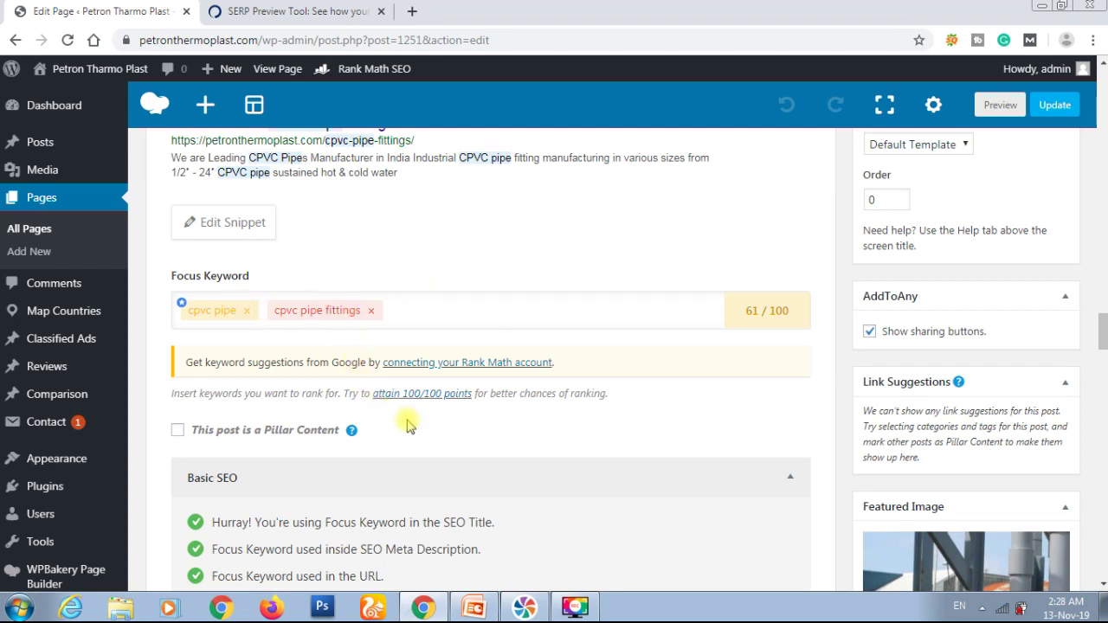
pyautogui.scroll(-1, 410, 427)
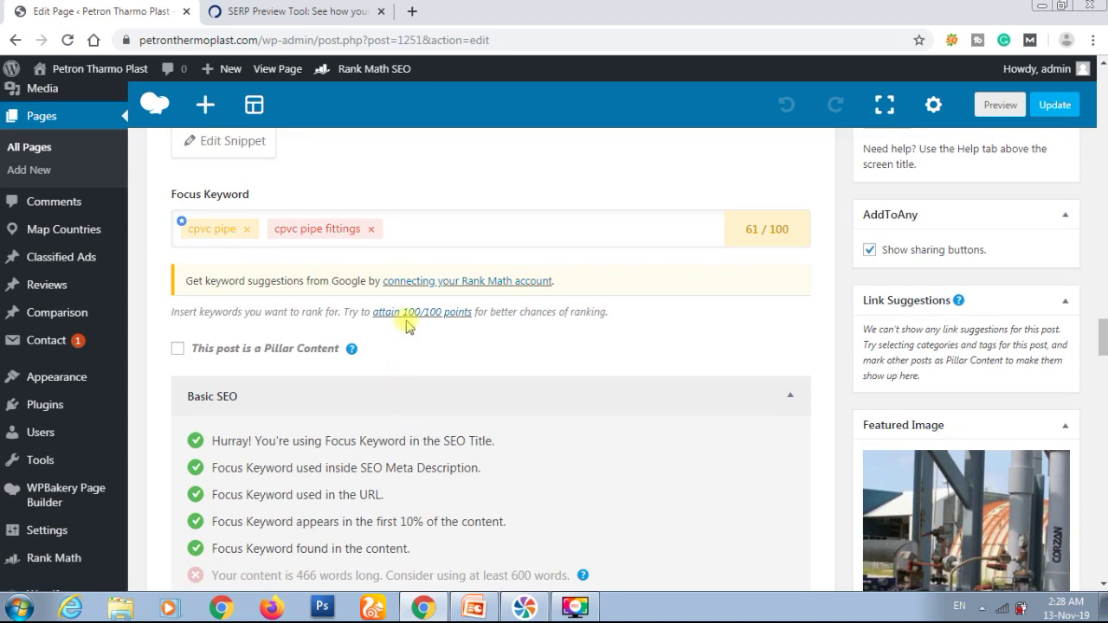
pyautogui.scroll(-2, 448, 356)
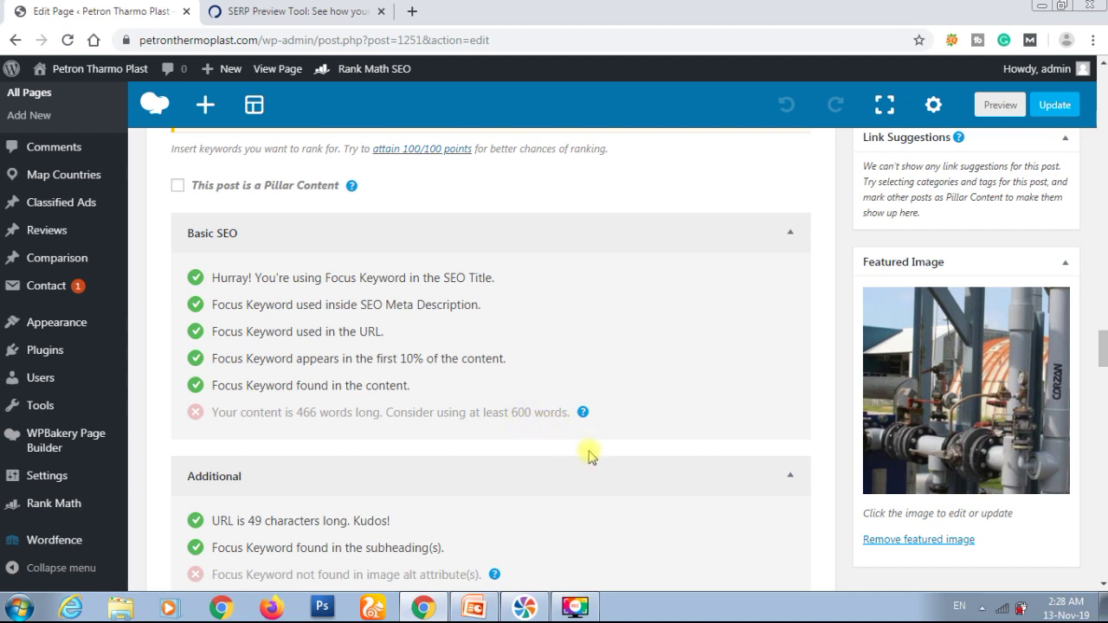
pyautogui.scroll(-2, 588, 456)
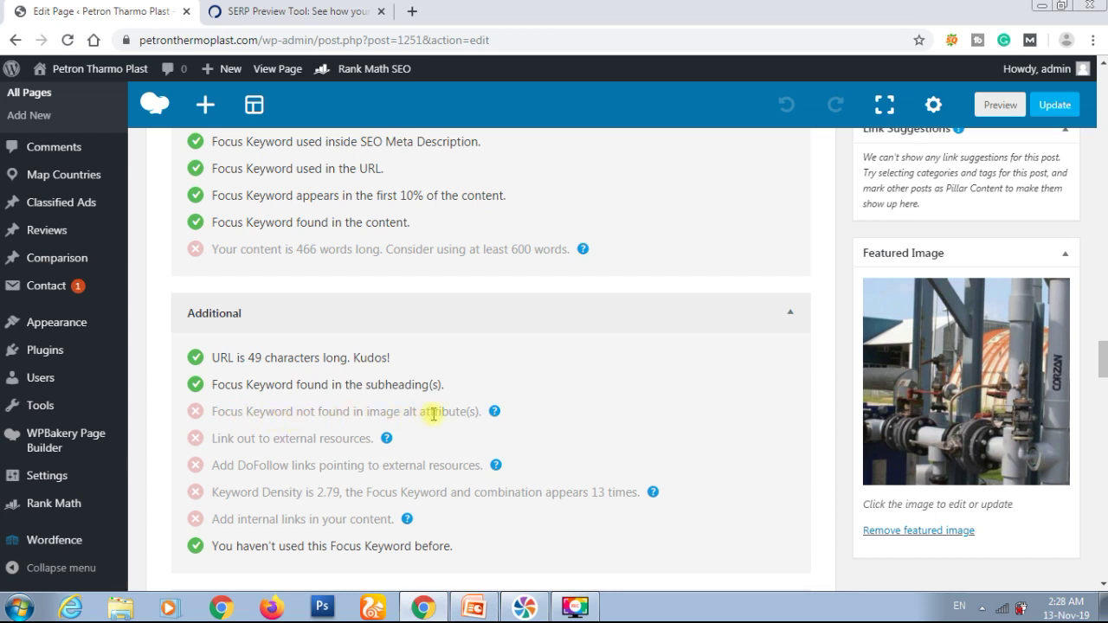
pyautogui.scroll(4, 512, 407)
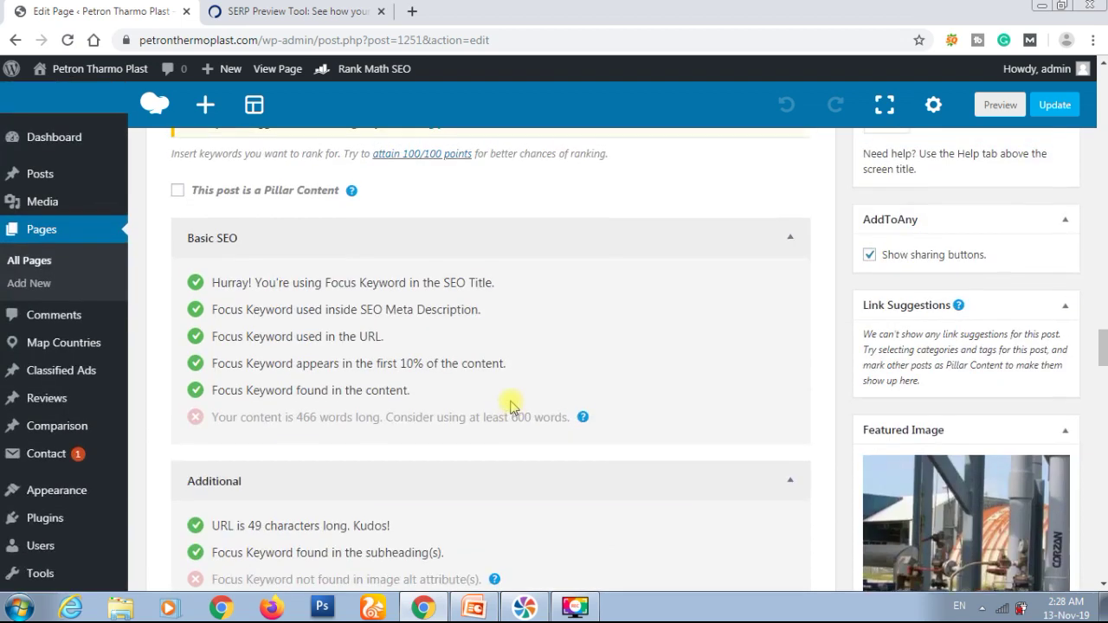
pyautogui.scroll(10, 512, 407)
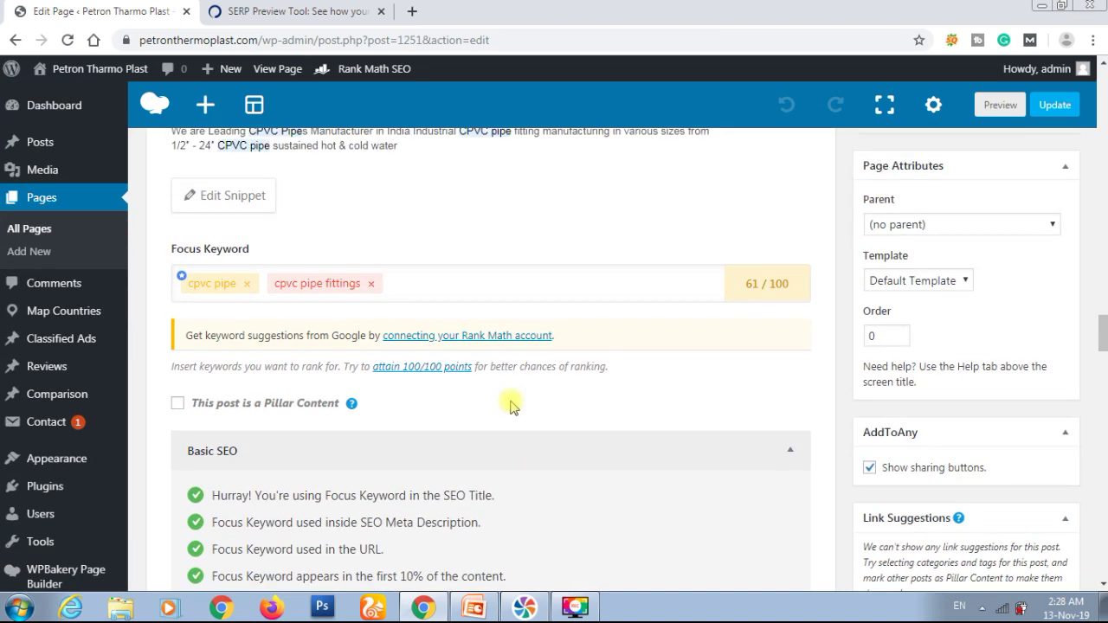
pyautogui.scroll(10, 511, 407)
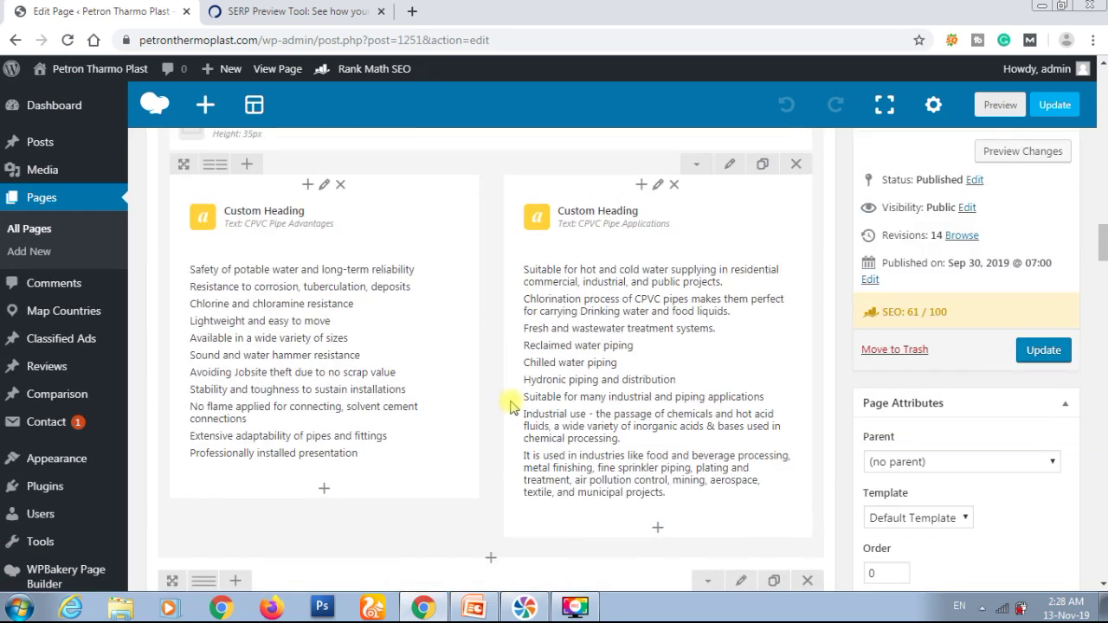
# Open the WPBakery Single Image element's settings to show its CPVC pipe image
pyautogui.scroll(10, 510, 405)
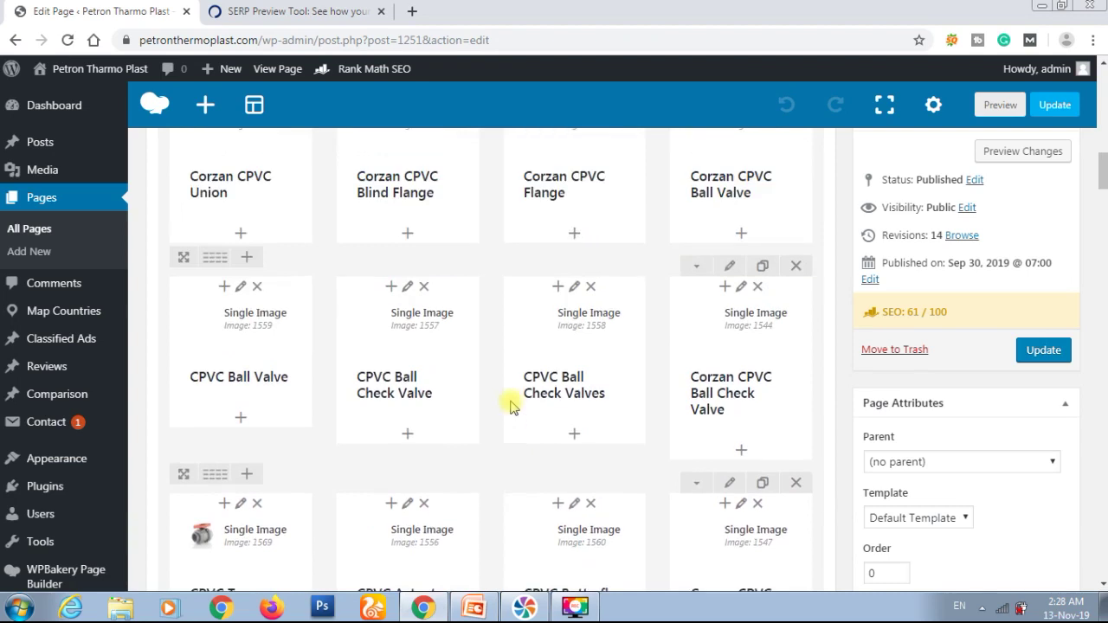
pyautogui.scroll(10, 511, 405)
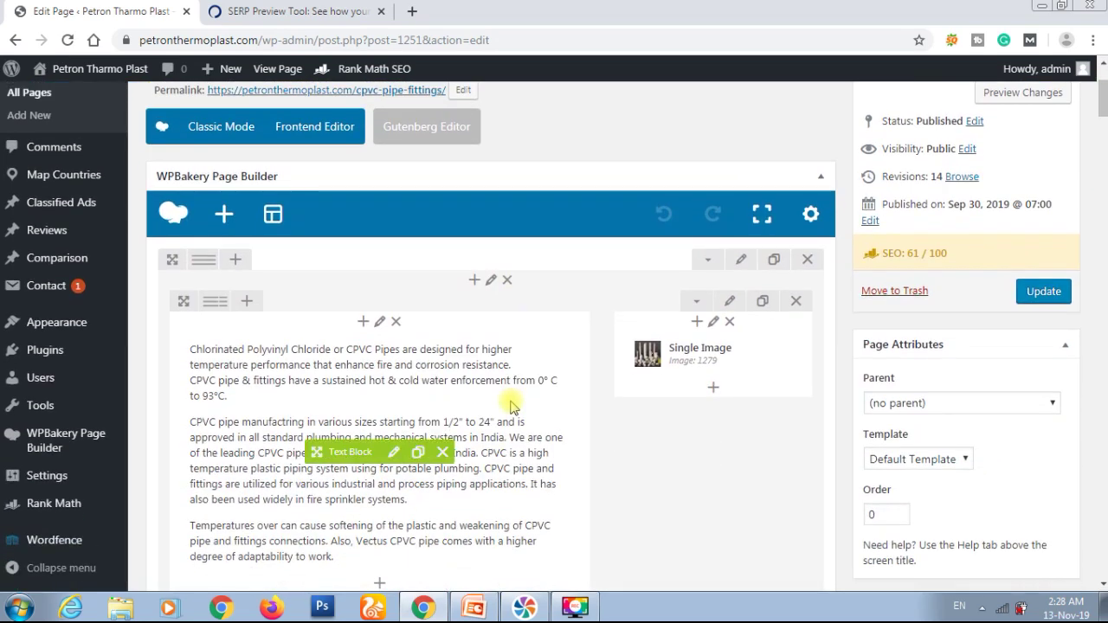
pyautogui.moveTo(692, 355)
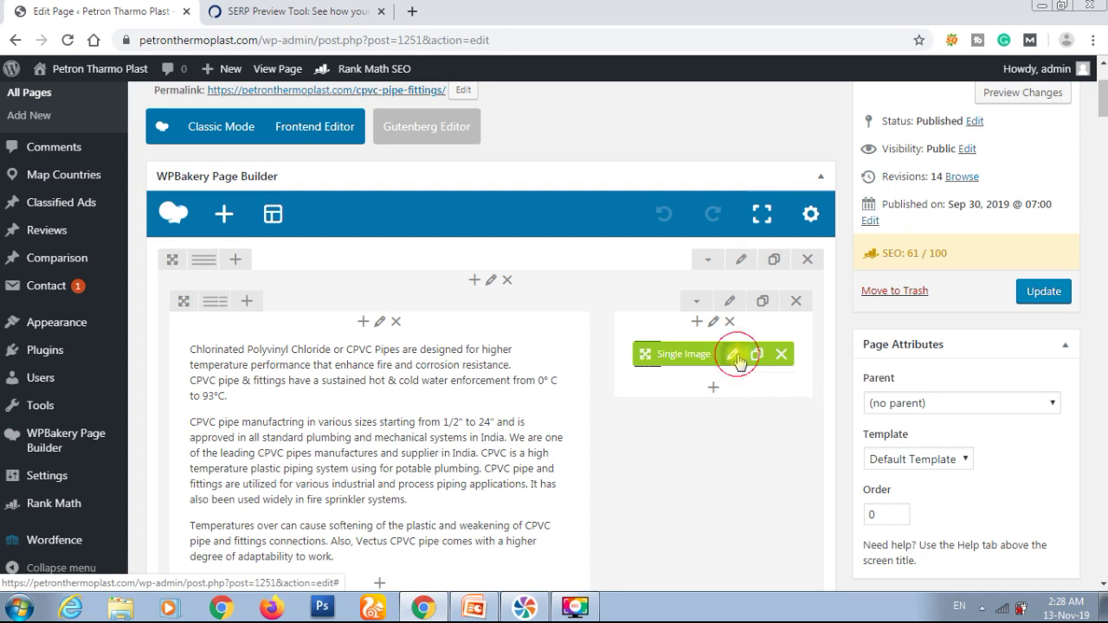
pyautogui.click(735, 356)
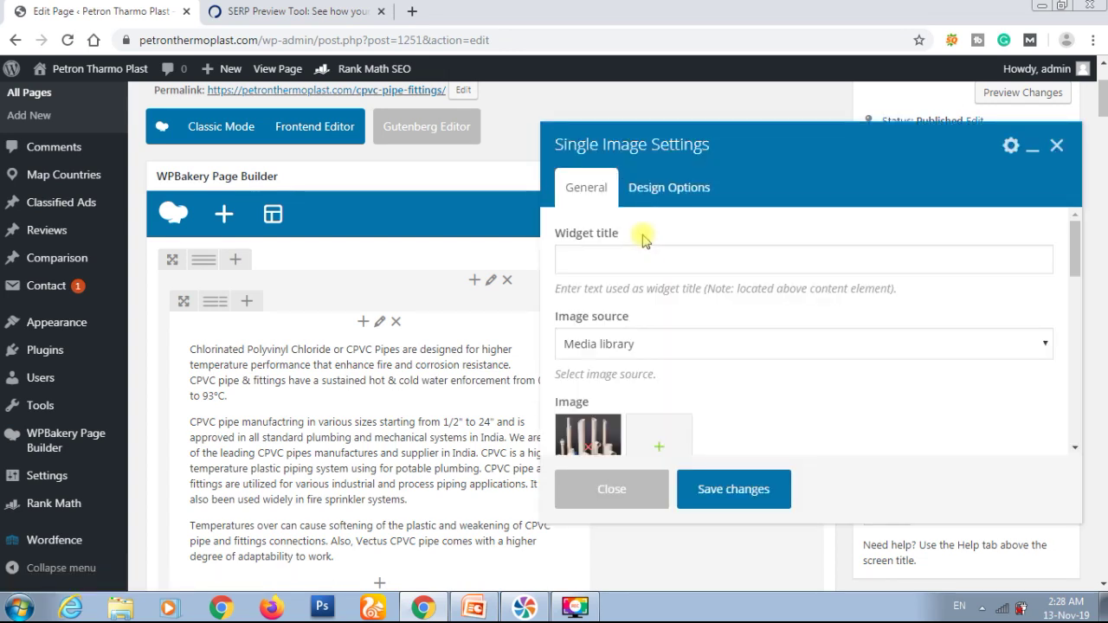
pyautogui.scroll(-1, 675, 354)
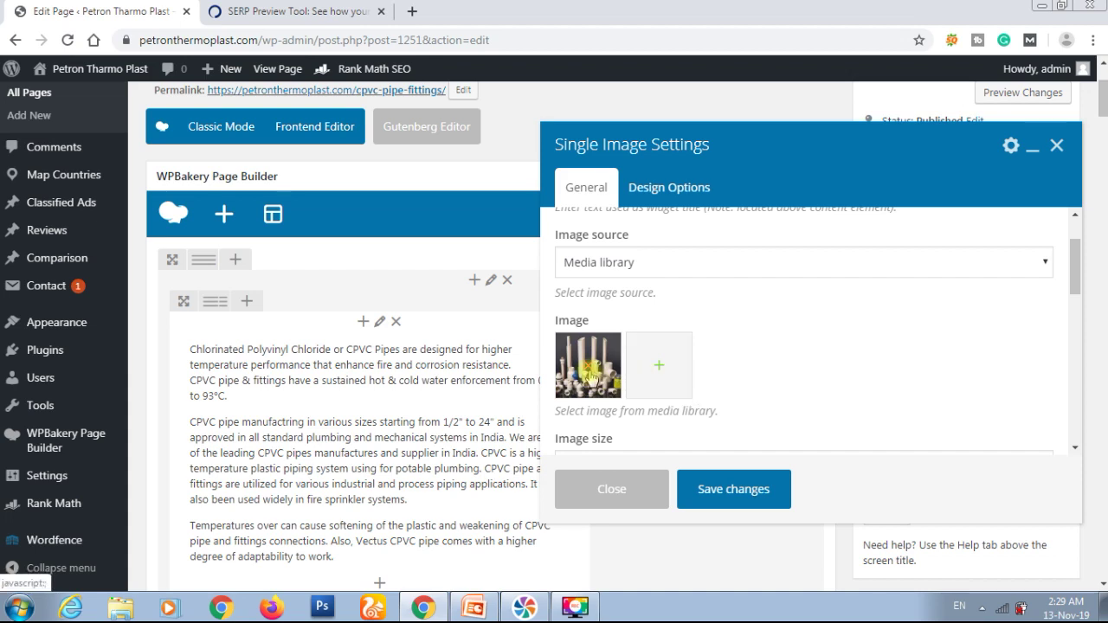
# In the media library, erase the pipes-and-fittings image's old file-name title
pyautogui.click(655, 374)
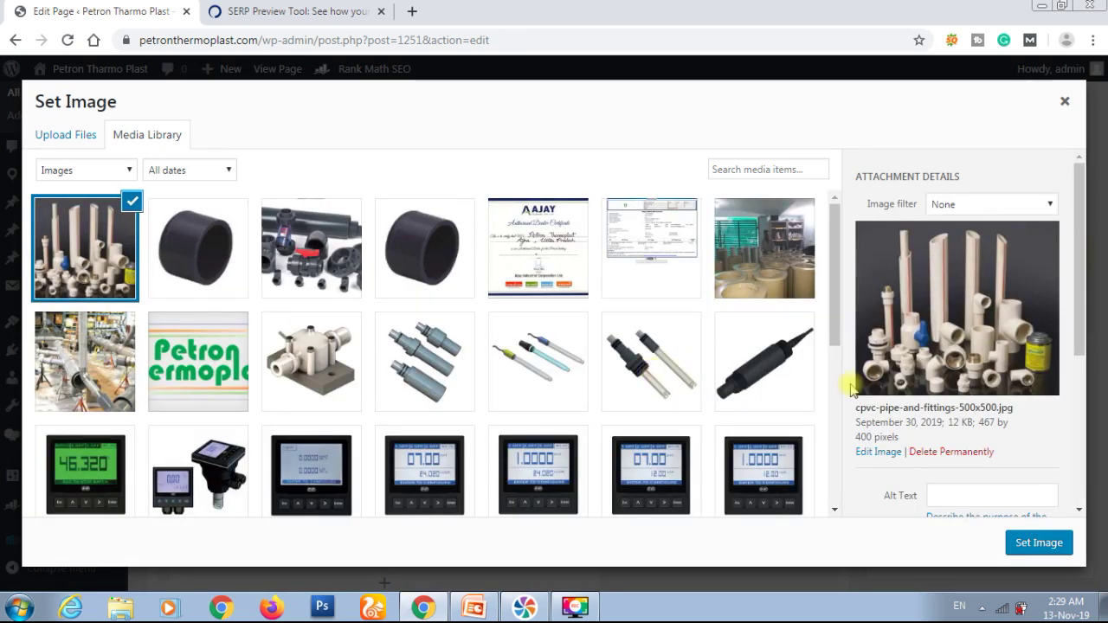
pyautogui.scroll(-3, 1039, 442)
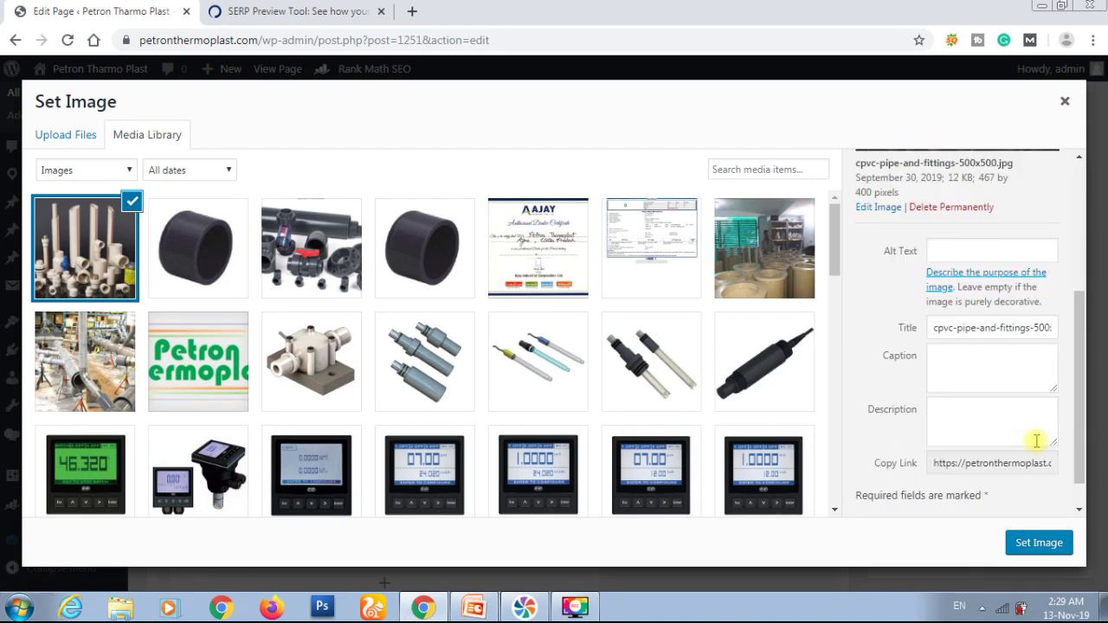
pyautogui.tripleClick(972, 326)
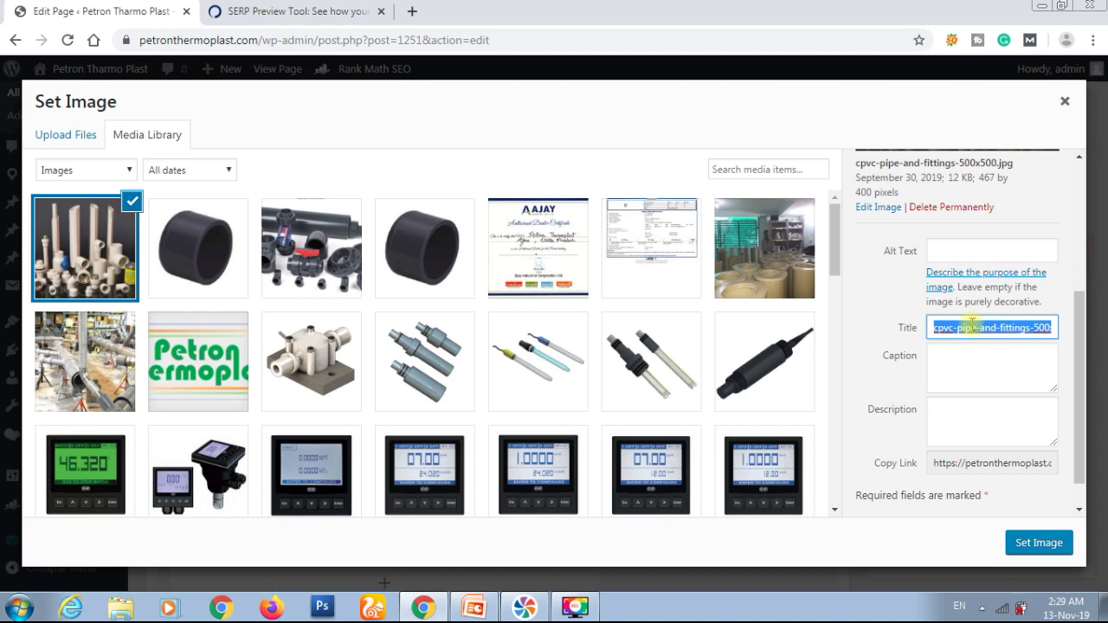
pyautogui.press('Right')
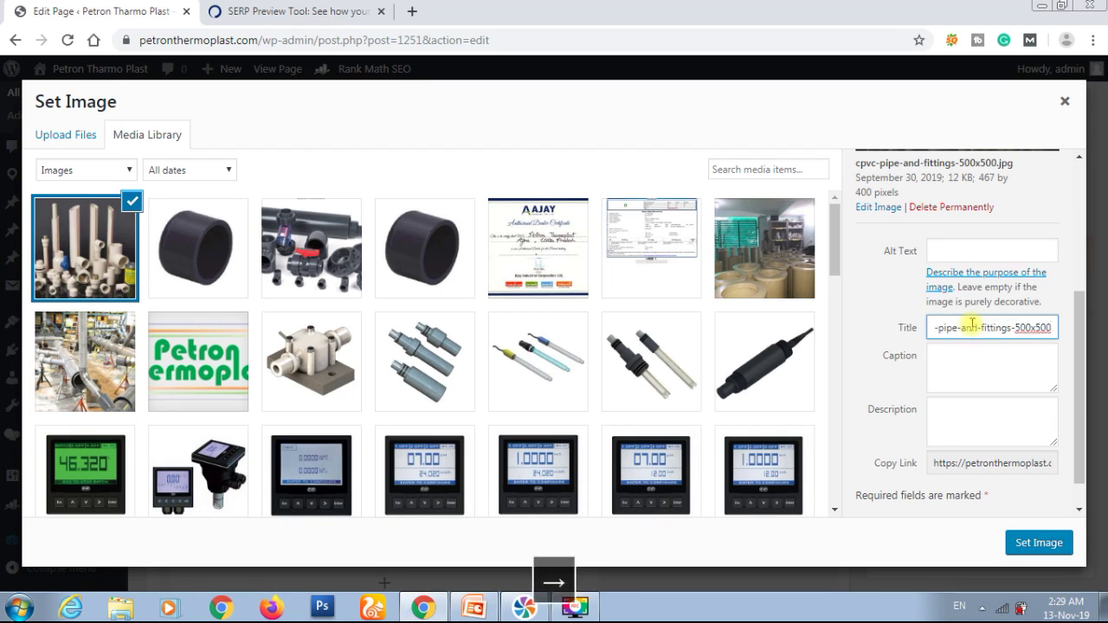
pyautogui.hotkey('shift', 'Left')
pyautogui.hotkey('shift', 'Left')
pyautogui.hotkey('shift', 'Left')
pyautogui.hotkey('shift', 'Left')
pyautogui.hotkey('shift', 'Left')
pyautogui.hotkey('shift', 'Left')
pyautogui.hotkey('shift', 'Left')
pyautogui.hotkey('shift', 'Left')
pyautogui.hotkey('shift', 'Left')
pyautogui.hotkey('shift', 'Left')
pyautogui.hotkey('shift', 'Left')
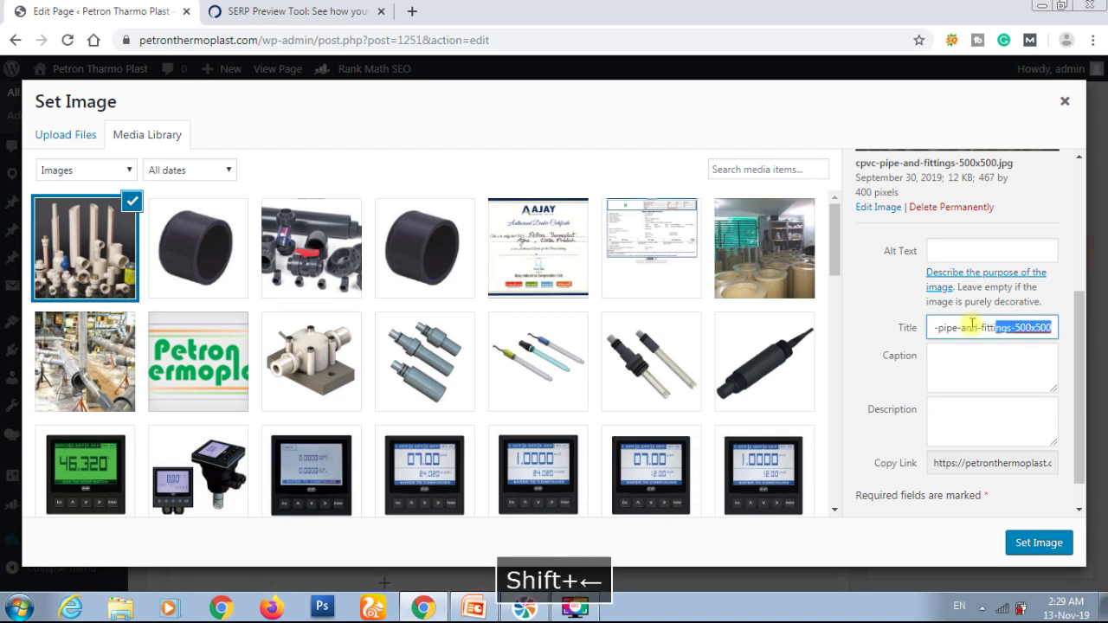
pyautogui.hotkey('shift', 'Left')
pyautogui.hotkey('shift', 'Left')
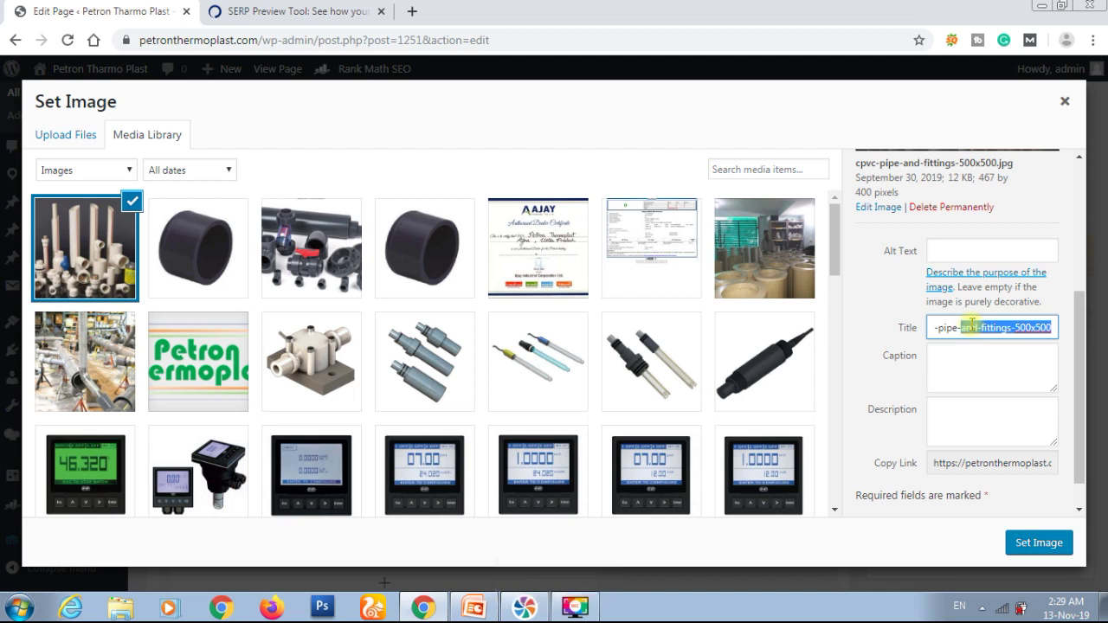
pyautogui.press('BackSpace')
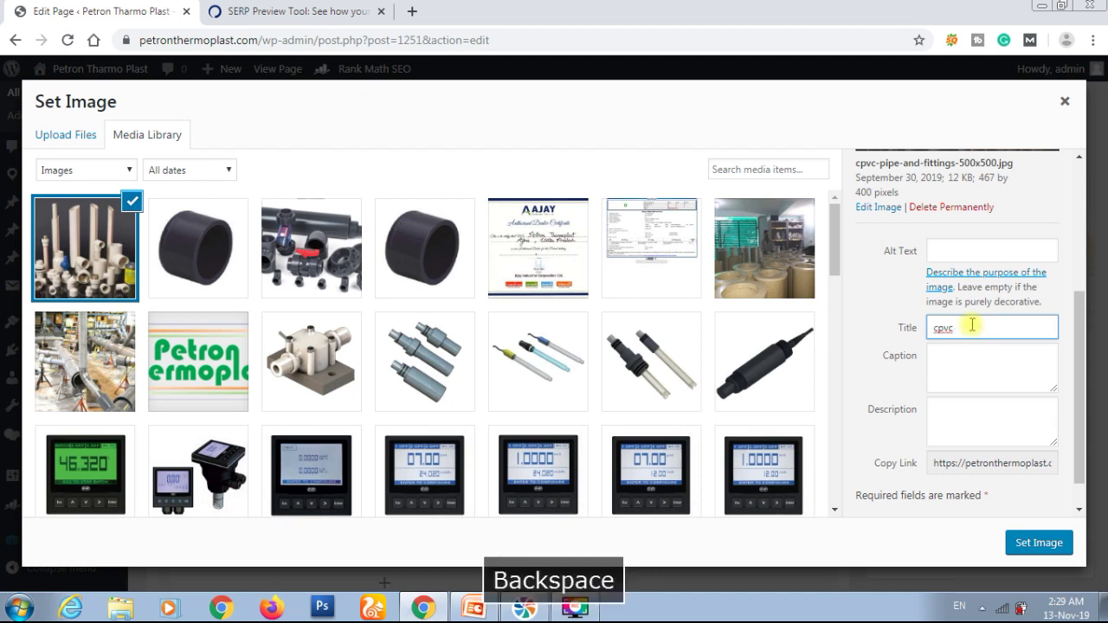
# Set the image's alt text and title to 'CPVC Pipe Fittings' and apply it
pyautogui.click(955, 251)
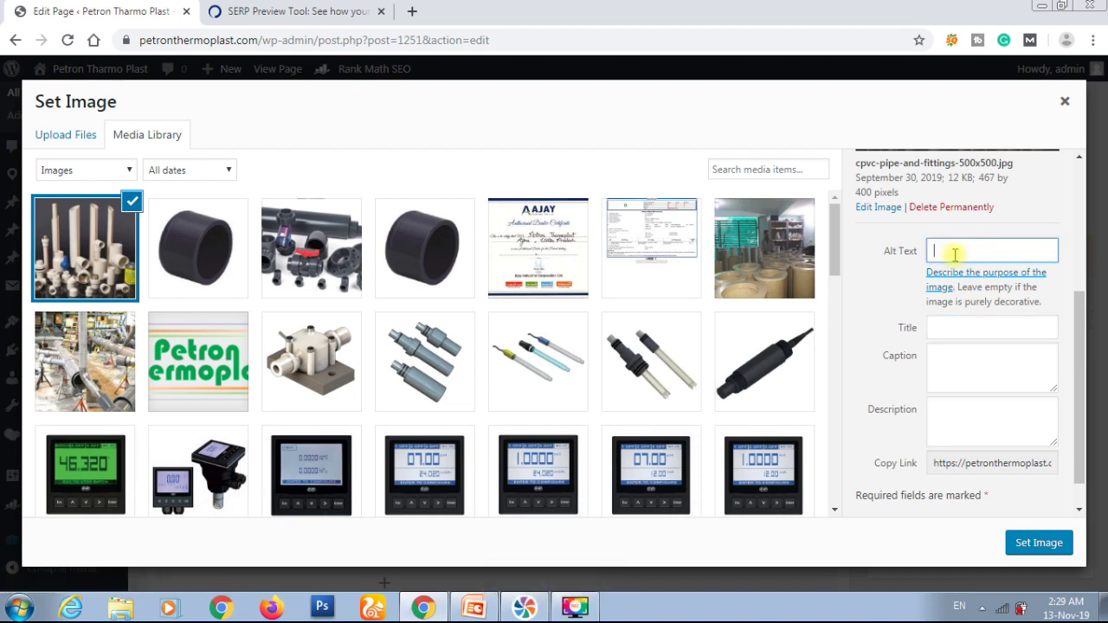
pyautogui.write('CPV')
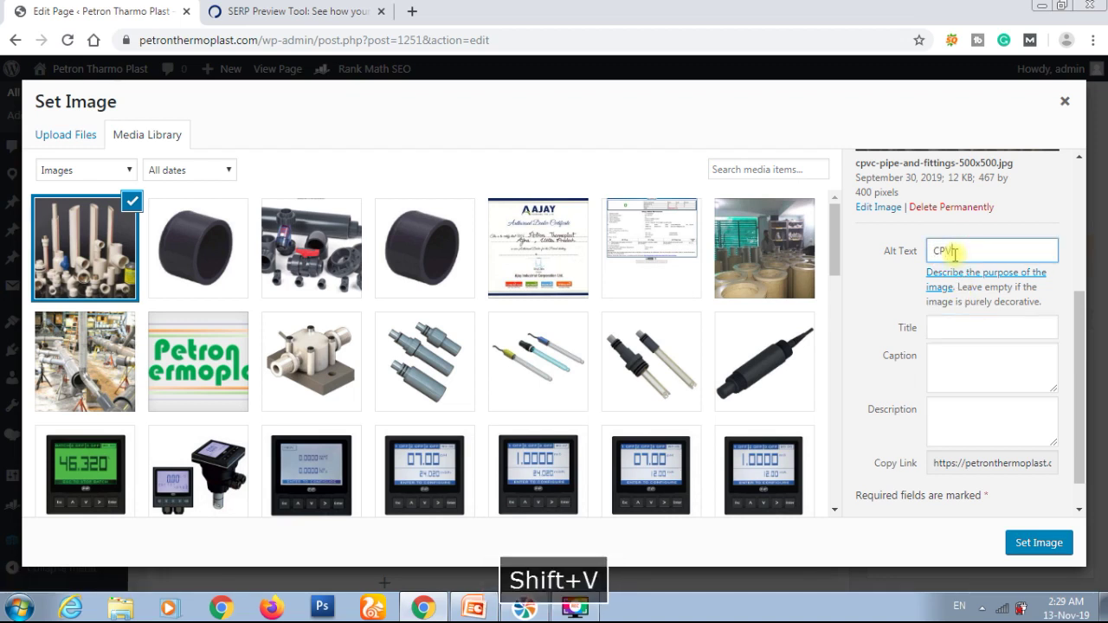
pyautogui.write('C Pi')
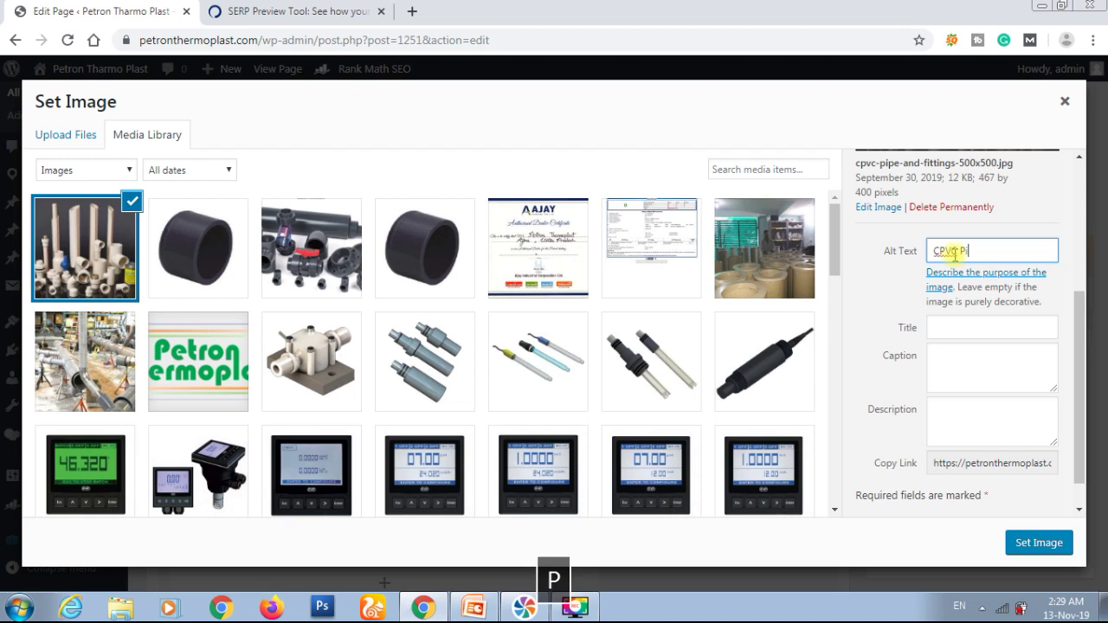
pyautogui.write('pe Fittings')
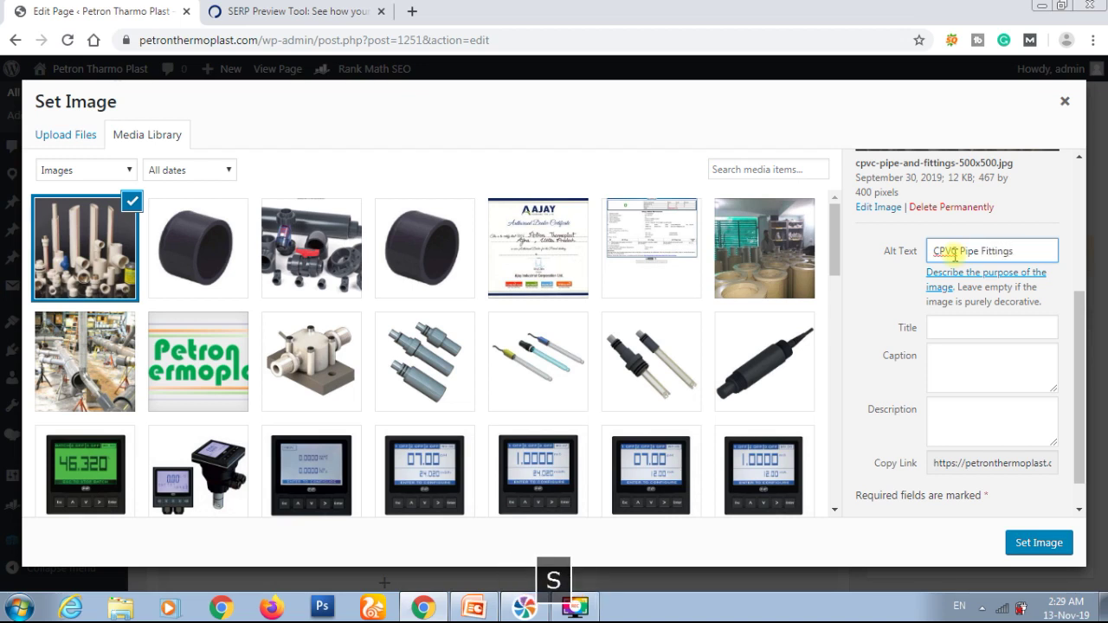
pyautogui.hotkey('ctrl', 'a')
pyautogui.hotkey('ctrl', 'c')
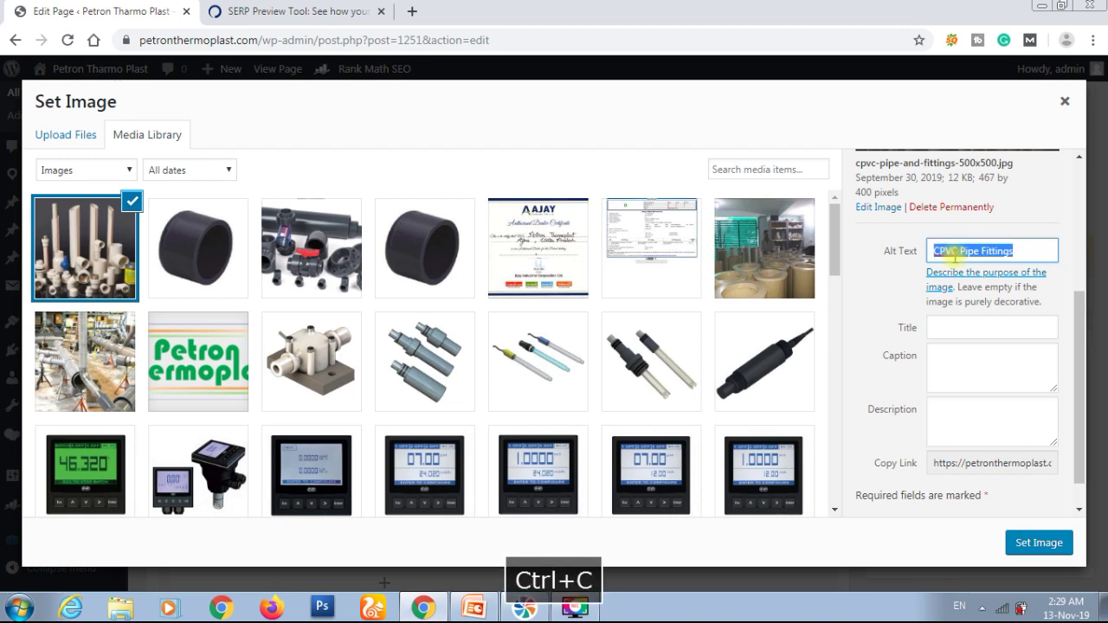
pyautogui.click(972, 336)
pyautogui.hotkey('ctrl', 'v')
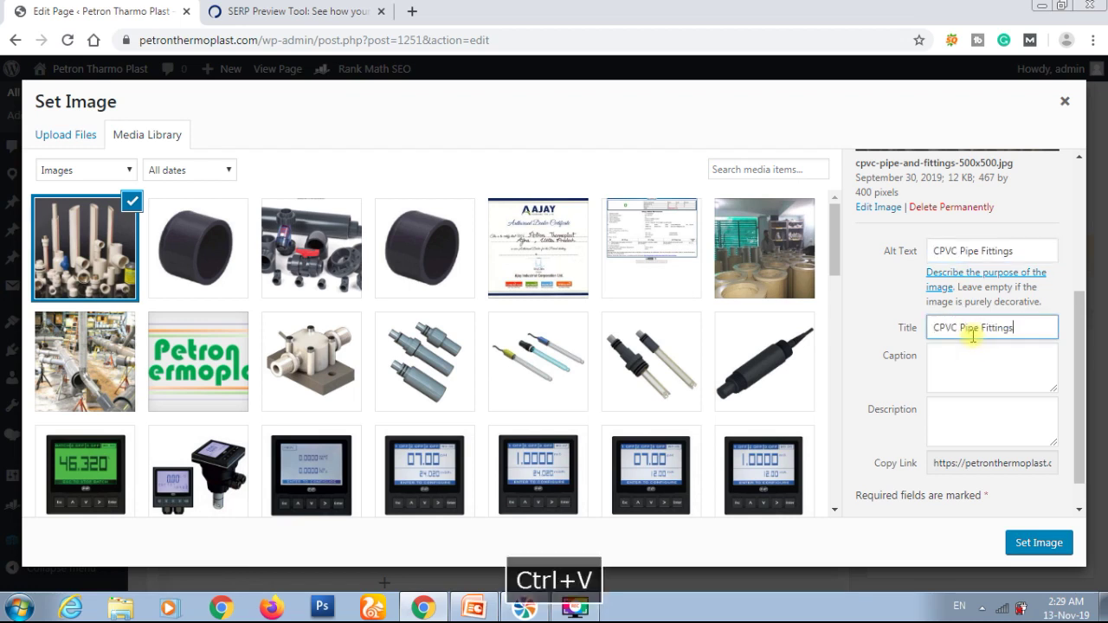
pyautogui.click(1024, 543)
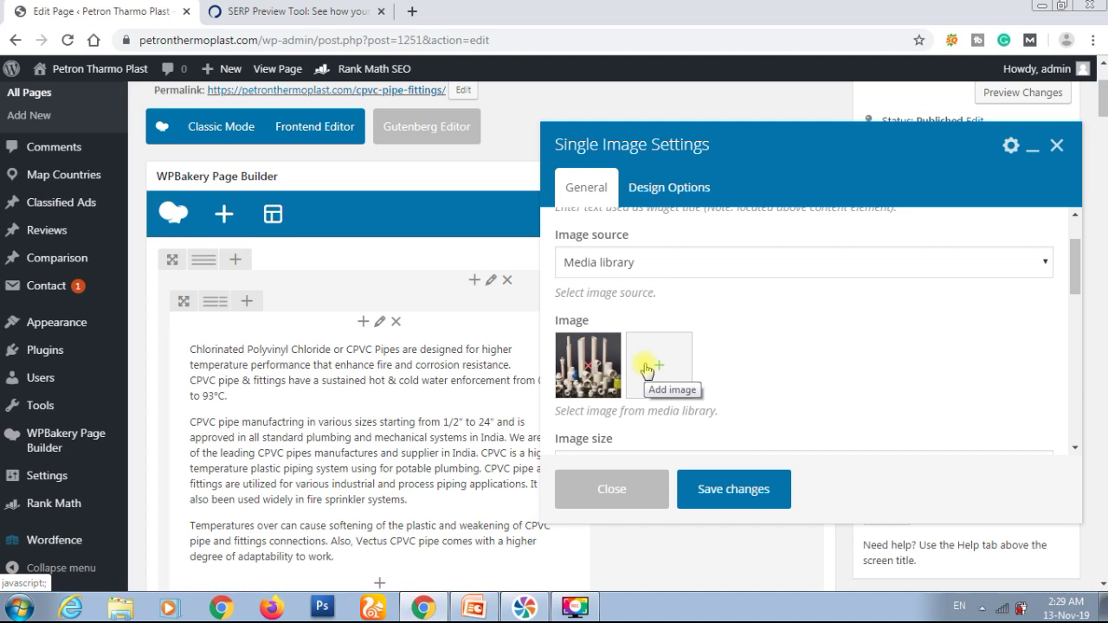
# Save the Single Image settings and scroll down to Rank Math's Additional checks
pyautogui.click(710, 491)
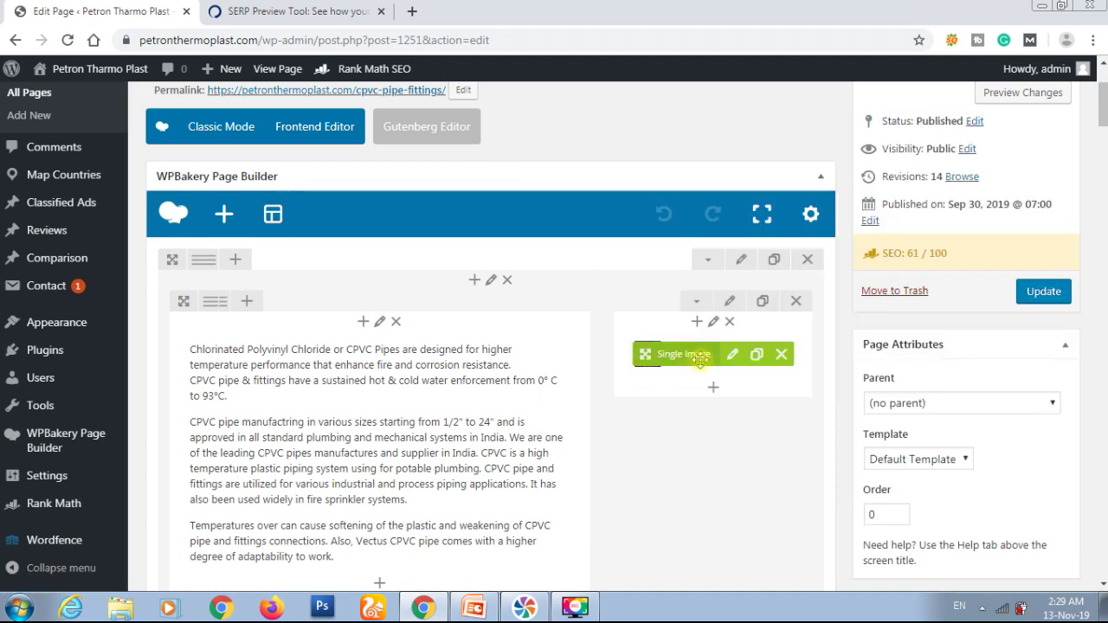
pyautogui.scroll(-5, 668, 416)
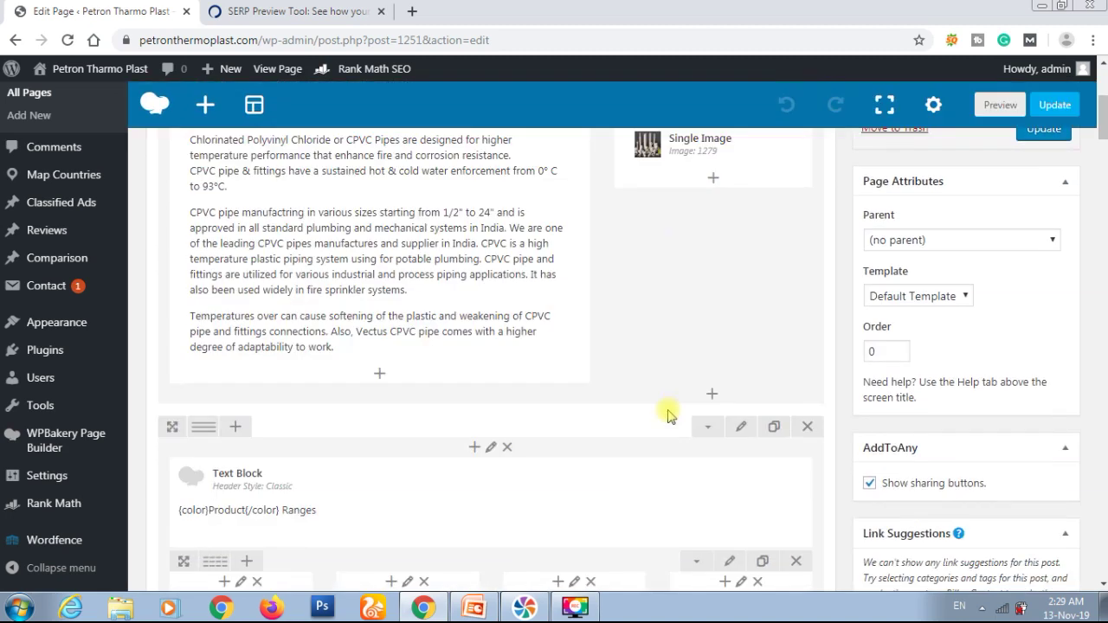
pyautogui.scroll(-10, 465, 317)
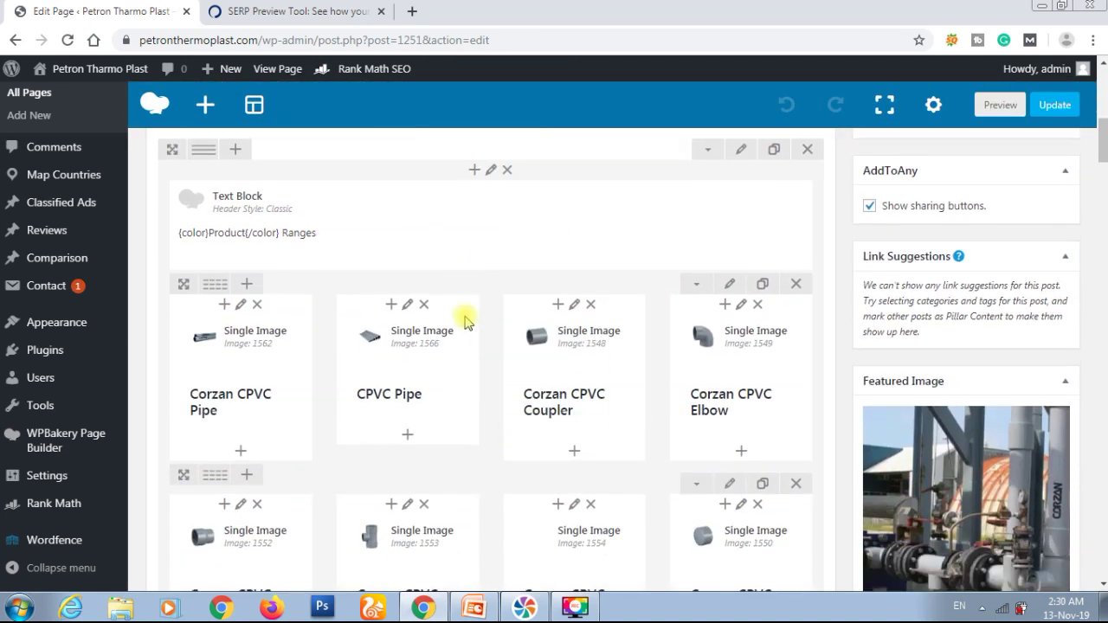
pyautogui.scroll(-10, 465, 320)
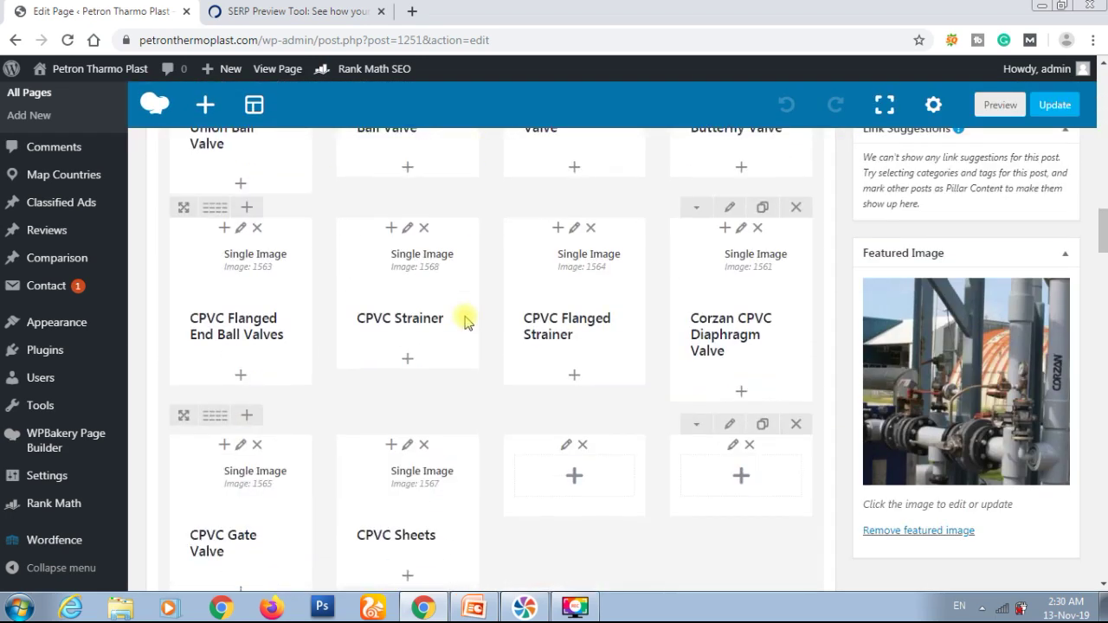
pyautogui.scroll(-10, 465, 320)
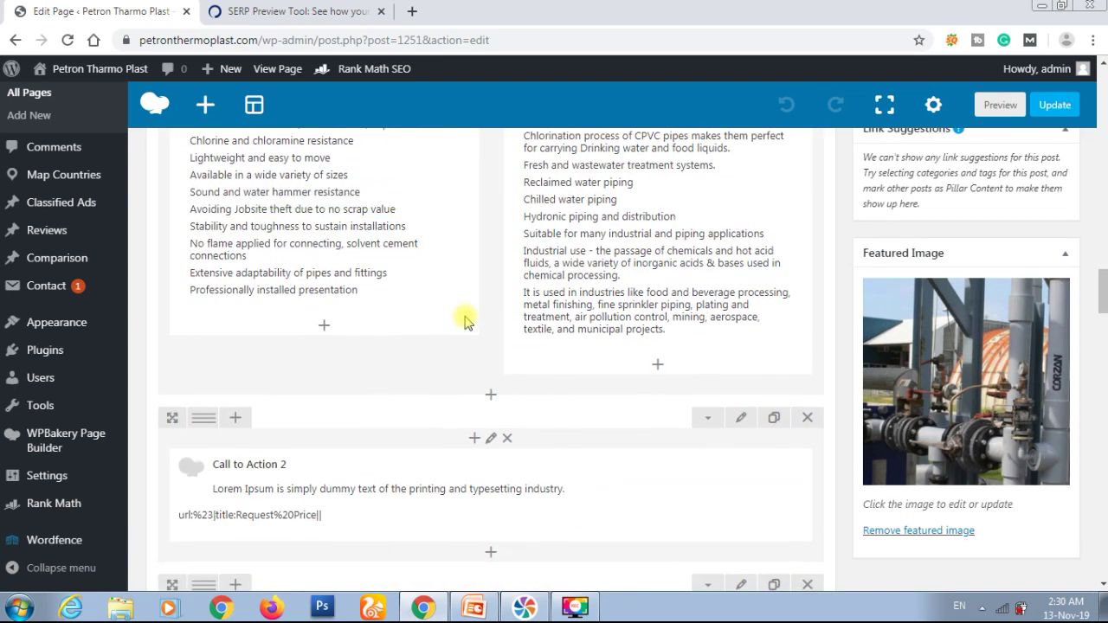
pyautogui.scroll(-10, 465, 321)
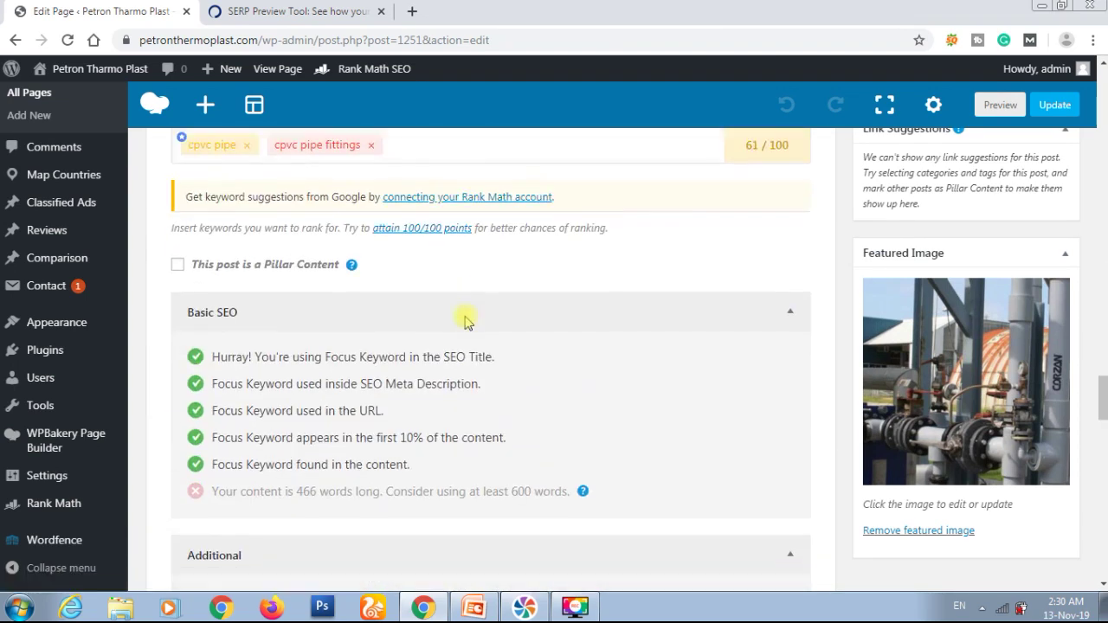
pyautogui.scroll(-3, 465, 320)
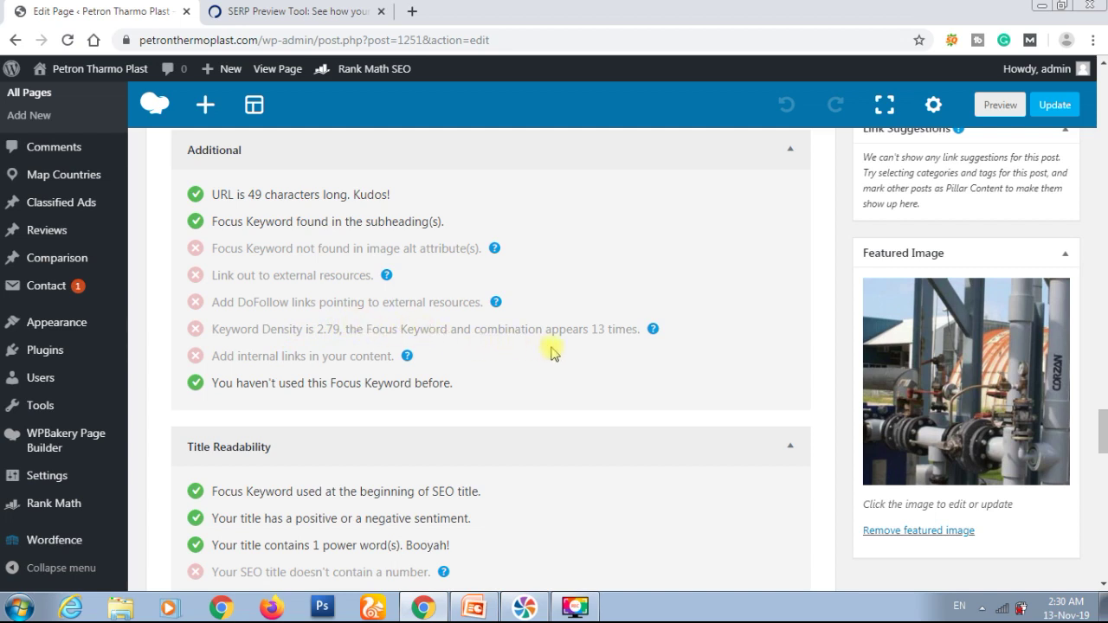
pyautogui.moveTo(652, 332)
pyautogui.scroll(5, 507, 313)
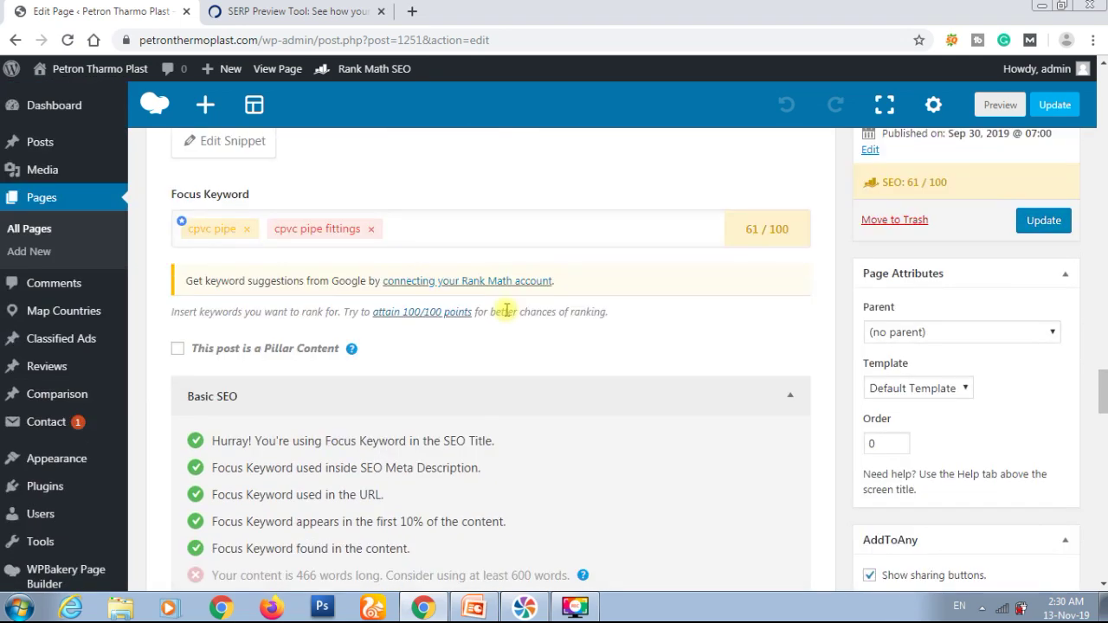
pyautogui.moveTo(311, 235); pyautogui.dragTo(197, 242)
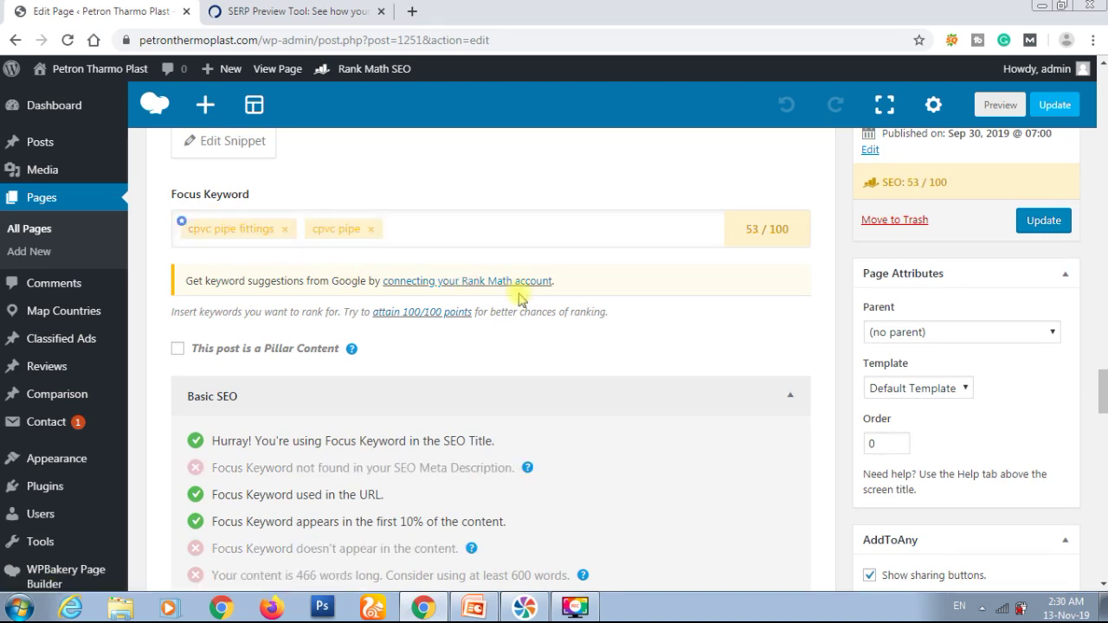
pyautogui.scroll(-3, 519, 297)
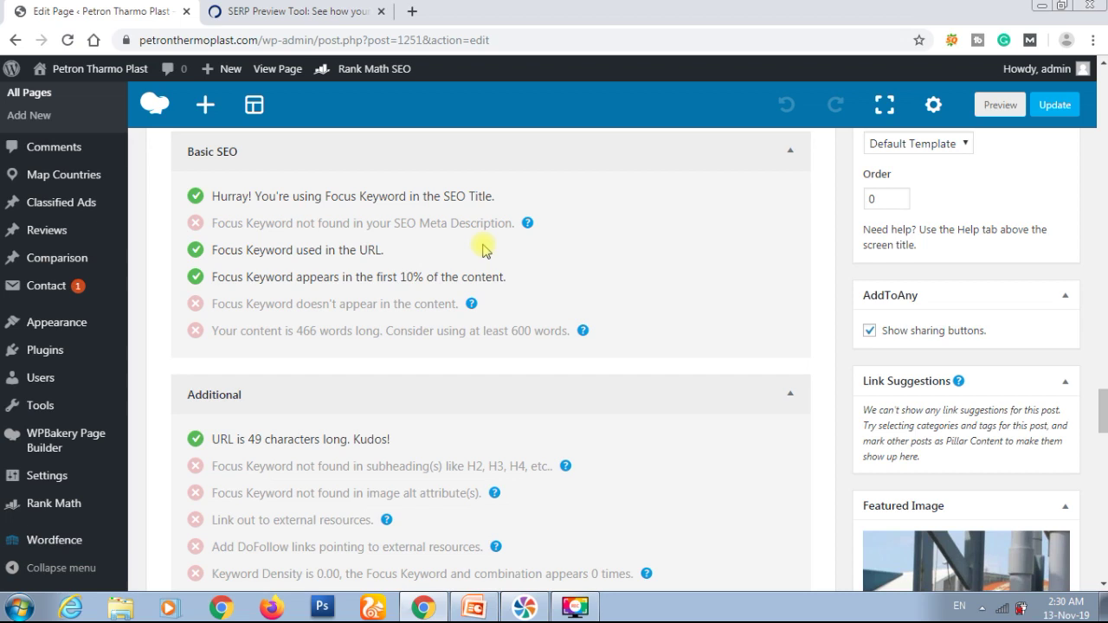
pyautogui.scroll(2, 483, 250)
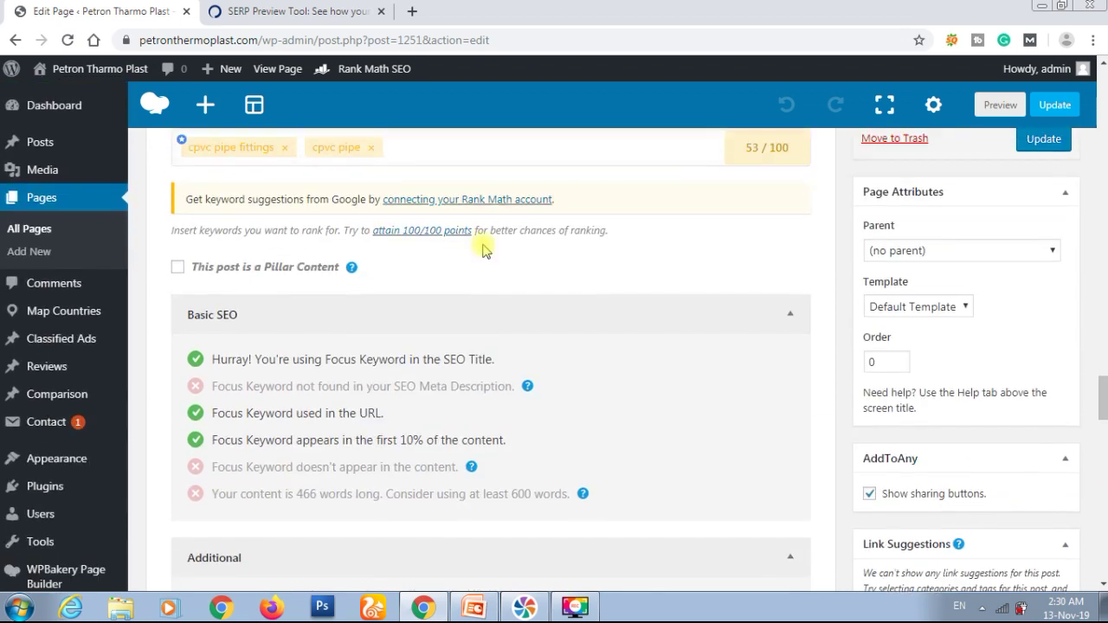
pyautogui.scroll(-3, 485, 248)
pyautogui.scroll(3, 483, 246)
pyautogui.moveTo(242, 154); pyautogui.dragTo(381, 151)
pyautogui.scroll(-5, 445, 226)
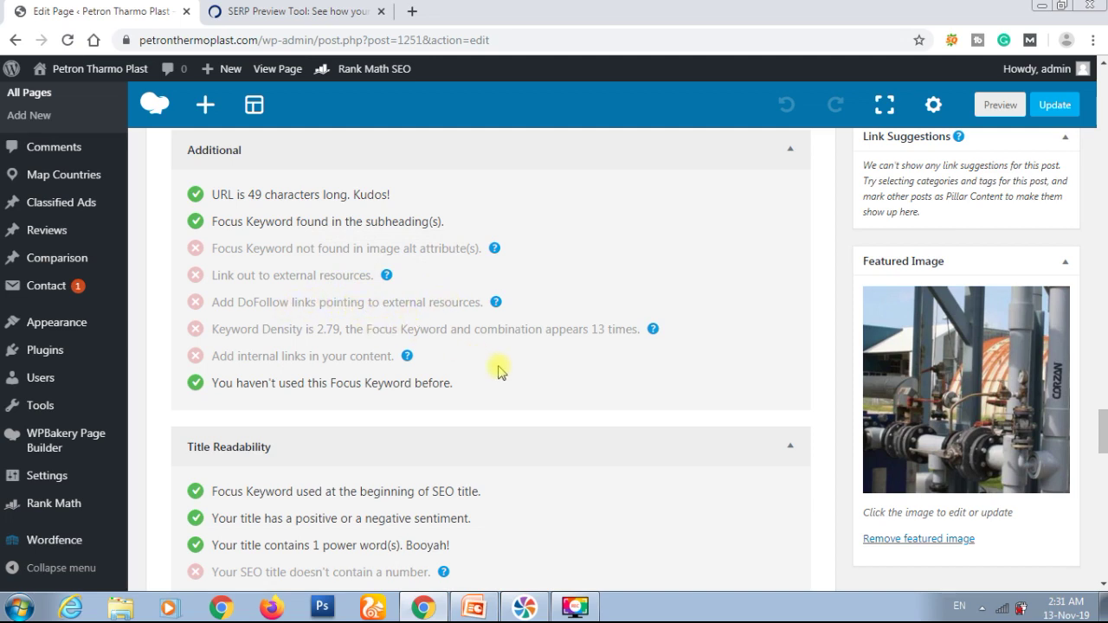
pyautogui.scroll(-3, 499, 370)
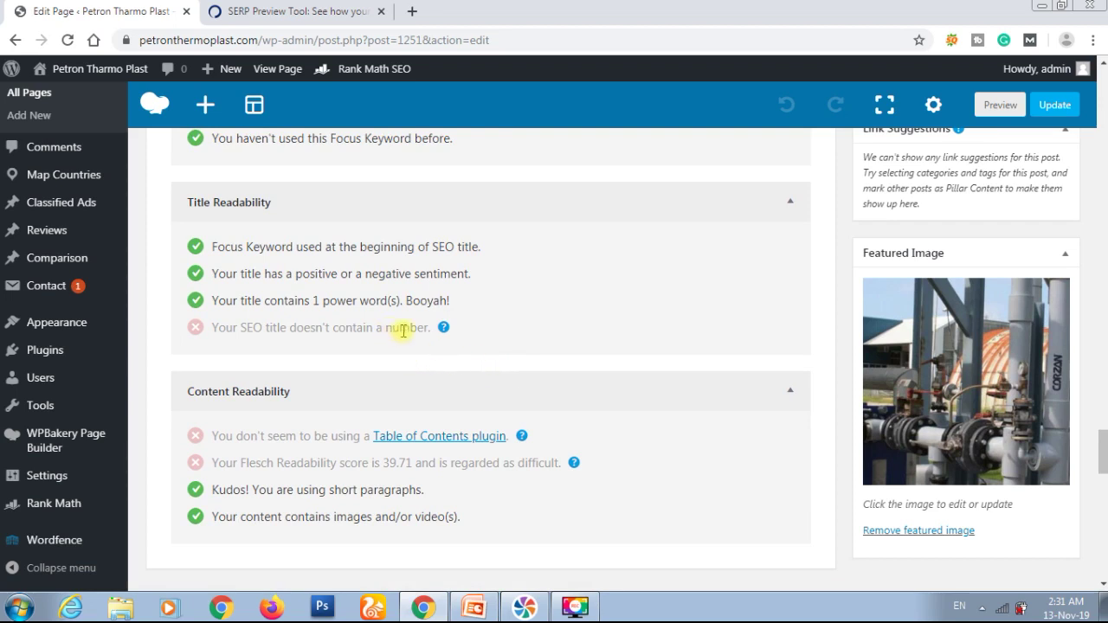
pyautogui.scroll(10, 532, 351)
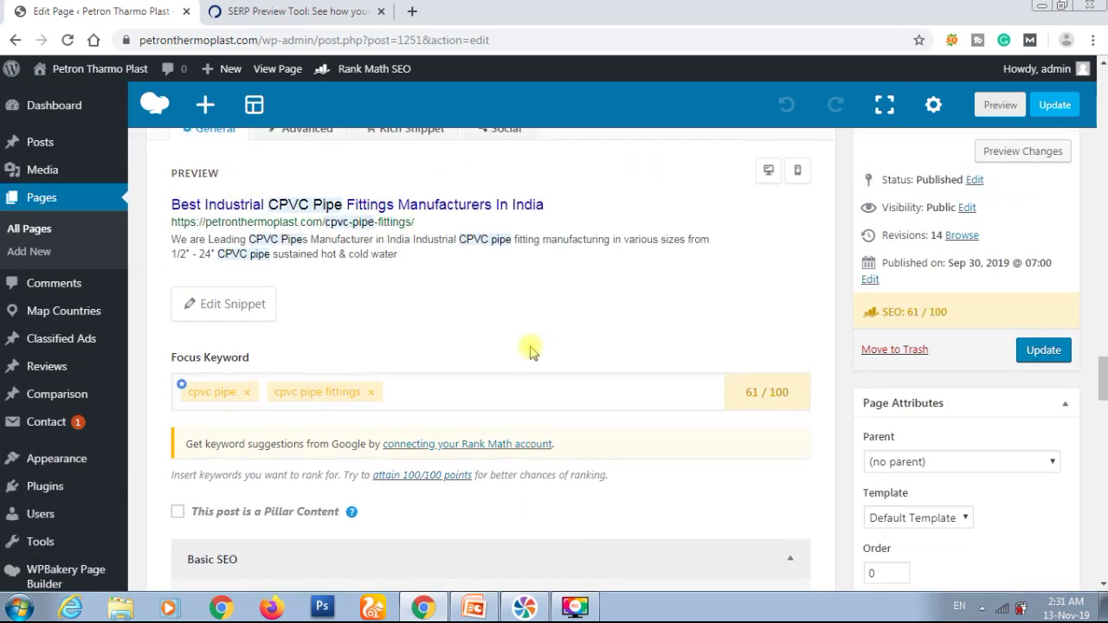
pyautogui.scroll(12, 532, 350)
pyautogui.scroll(4, 531, 351)
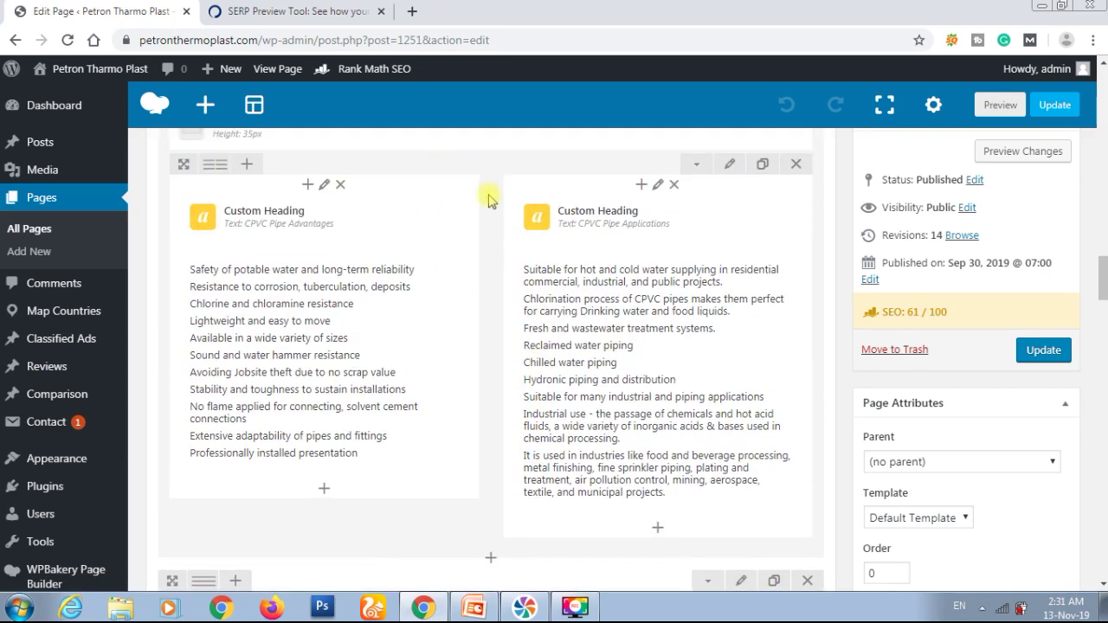
pyautogui.scroll(10, 488, 199)
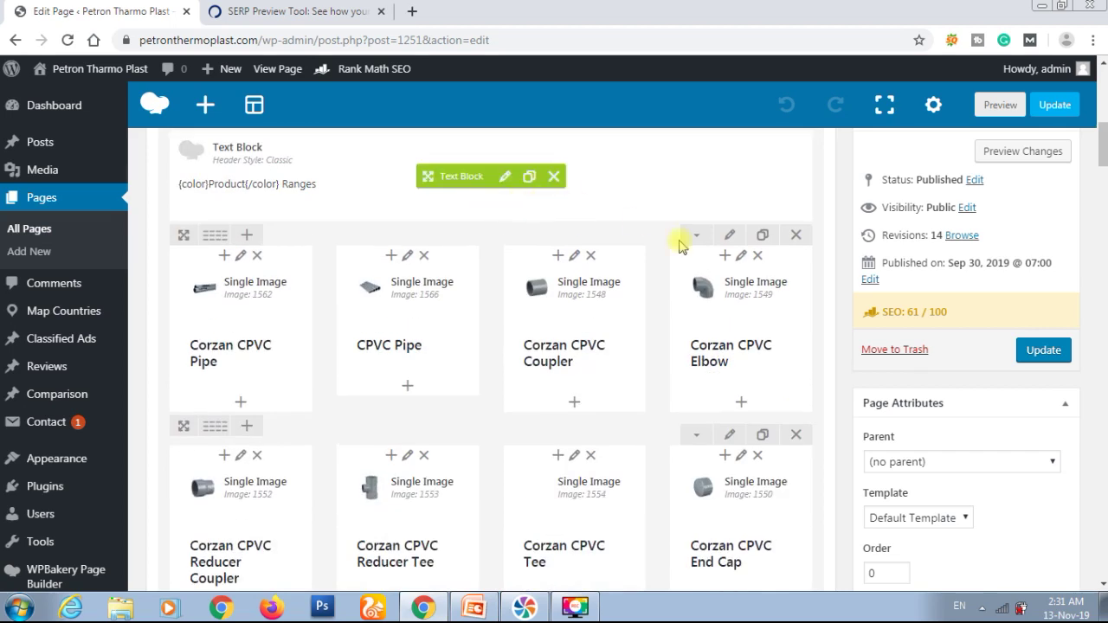
# Preview the CPVC Pipes Fittings page with current changes and browse through it
pyautogui.click(1014, 156)
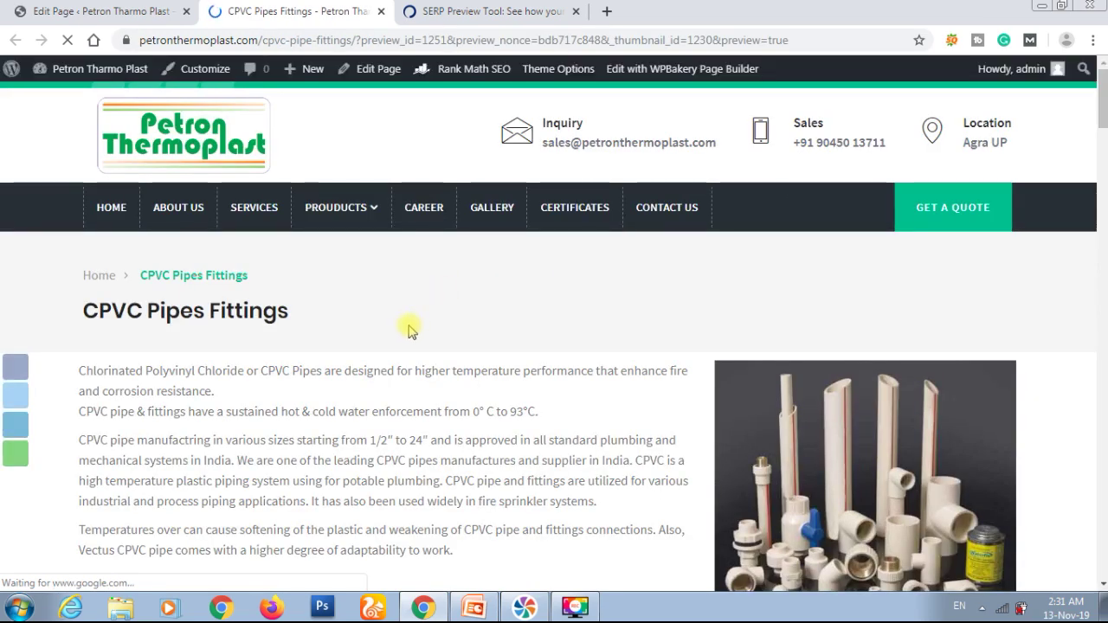
pyautogui.scroll(-1, 254, 372)
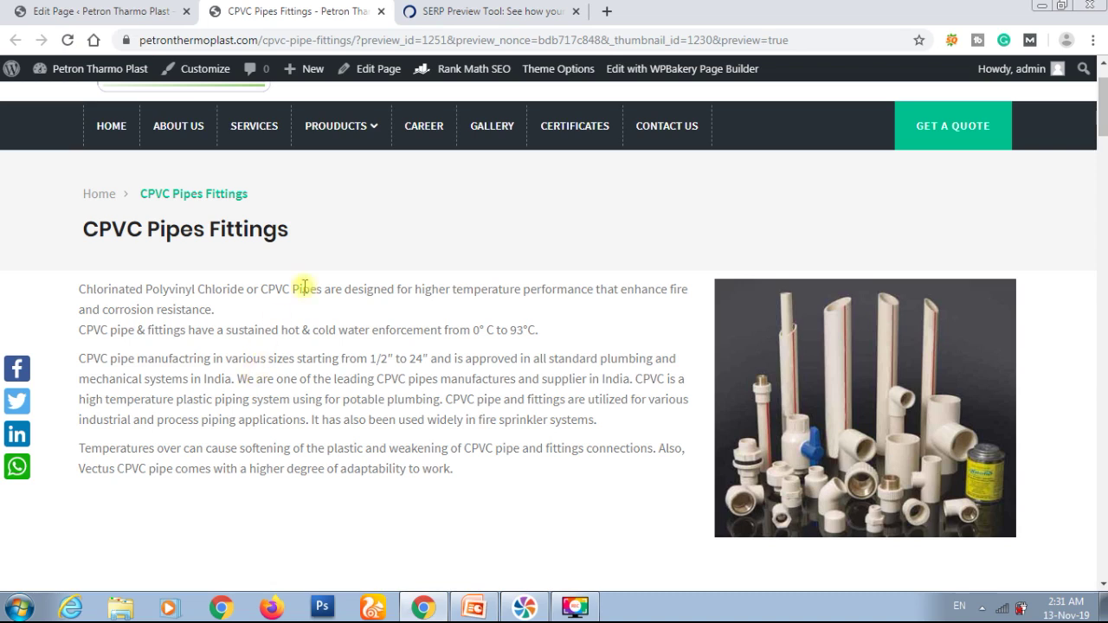
pyautogui.moveTo(373, 130)
pyautogui.scroll(-4, 312, 364)
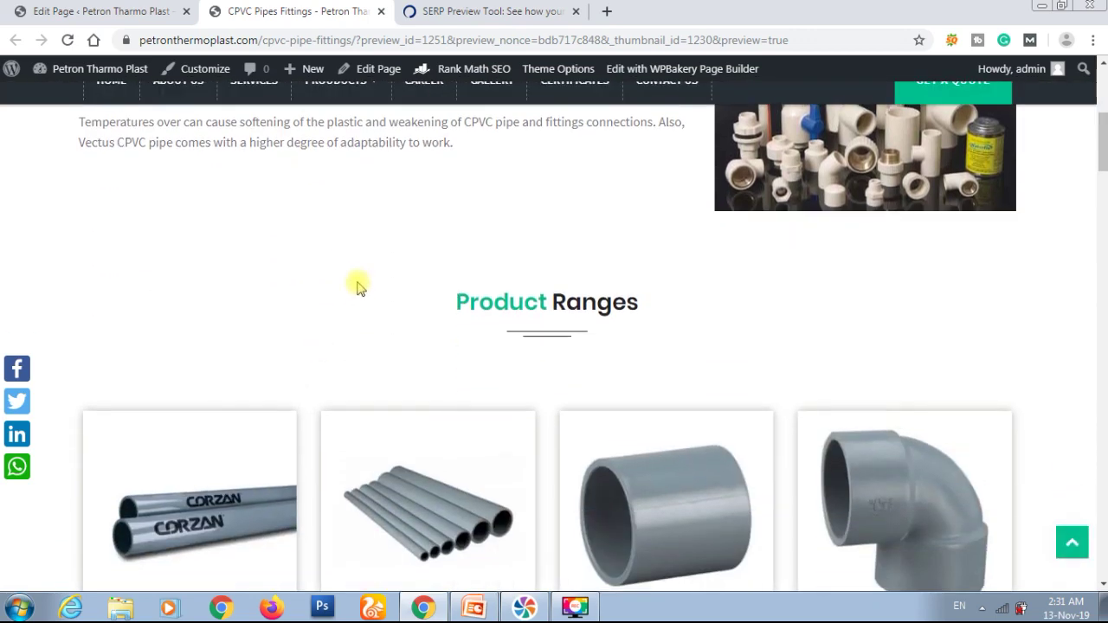
pyautogui.scroll(-8, 413, 298)
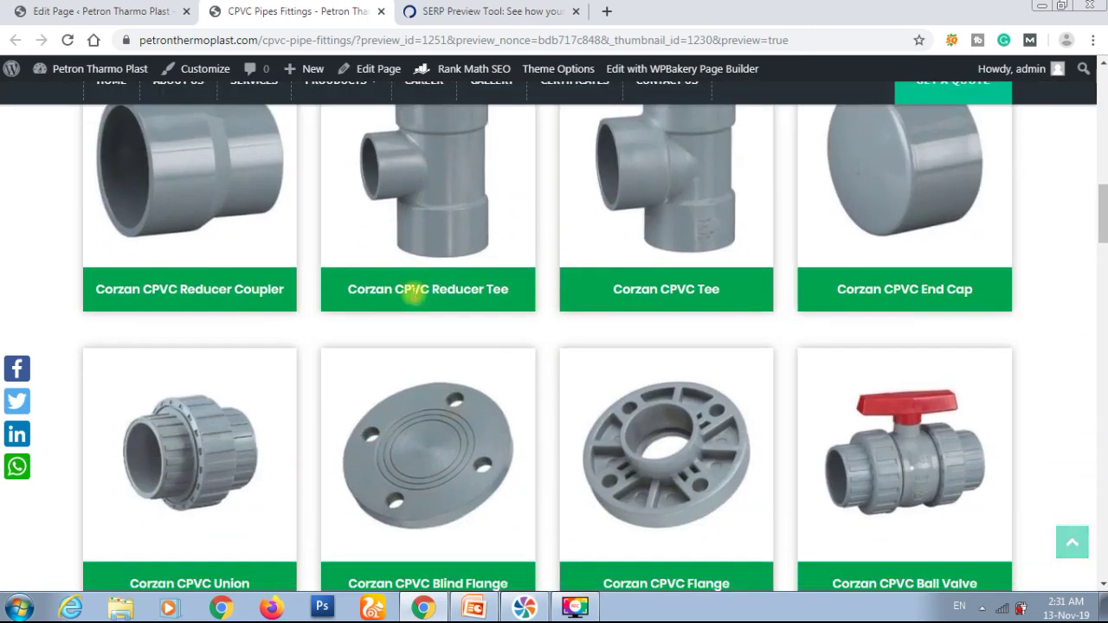
pyautogui.scroll(3, 470, 343)
pyautogui.hotkey('ctrl', 'f')
pyautogui.scroll(-15, 470, 343)
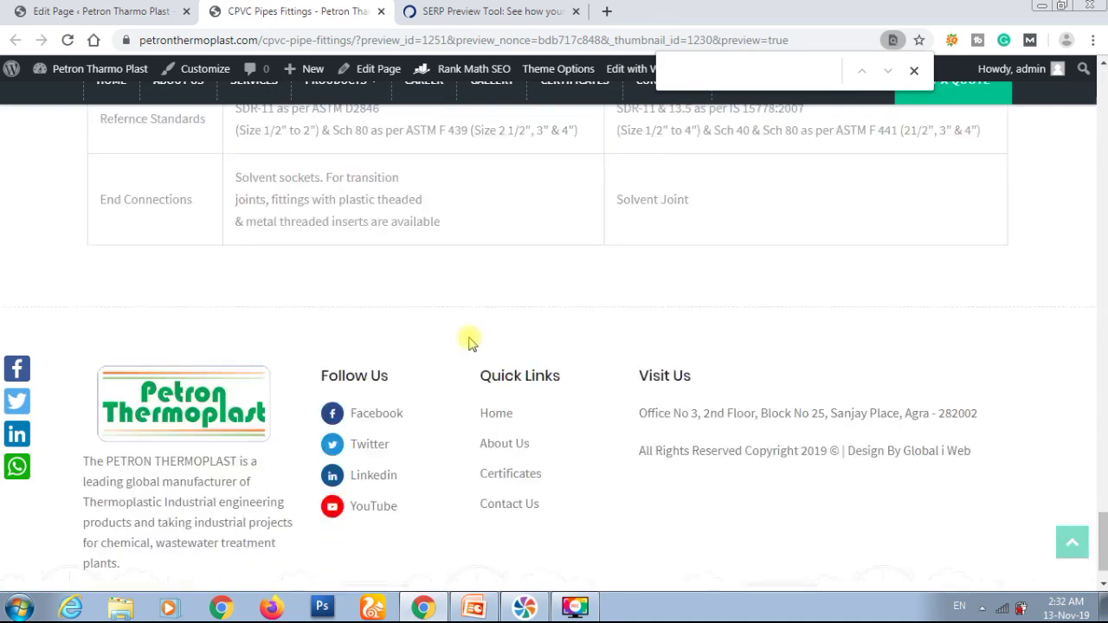
pyautogui.scroll(3, 470, 344)
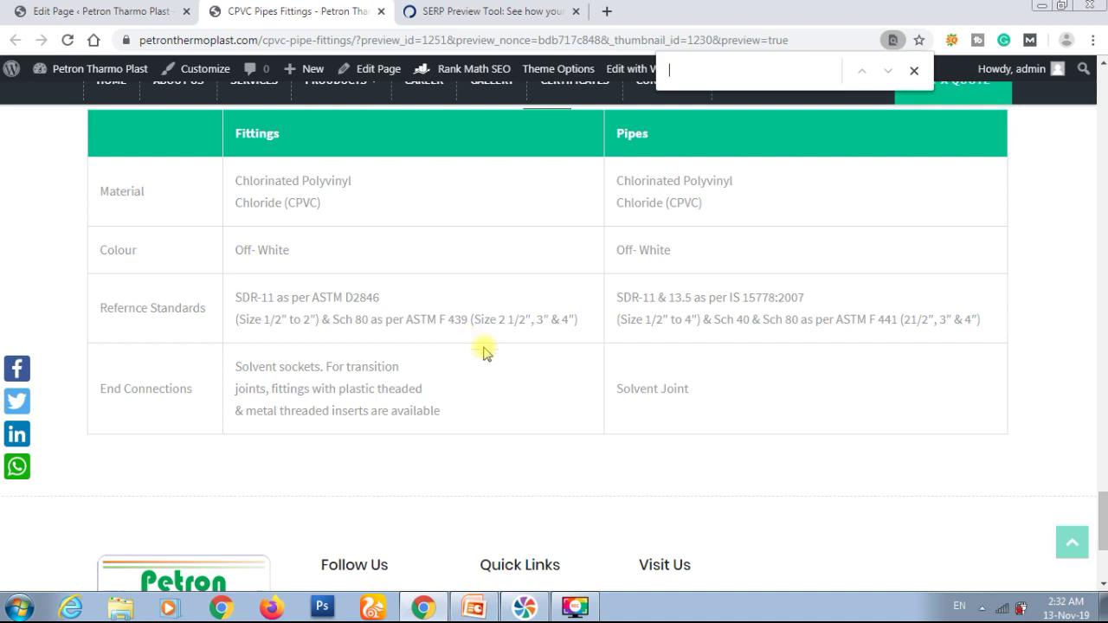
pyautogui.scroll(4, 633, 384)
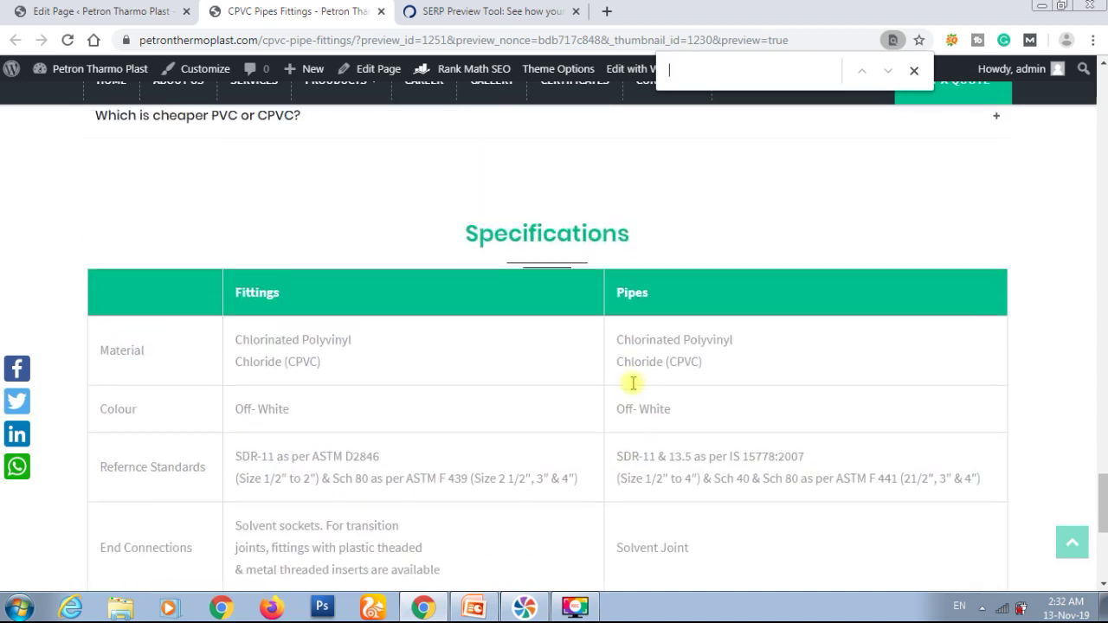
pyautogui.scroll(-1, 633, 383)
pyautogui.scroll(-3, 633, 383)
pyautogui.scroll(4, 633, 383)
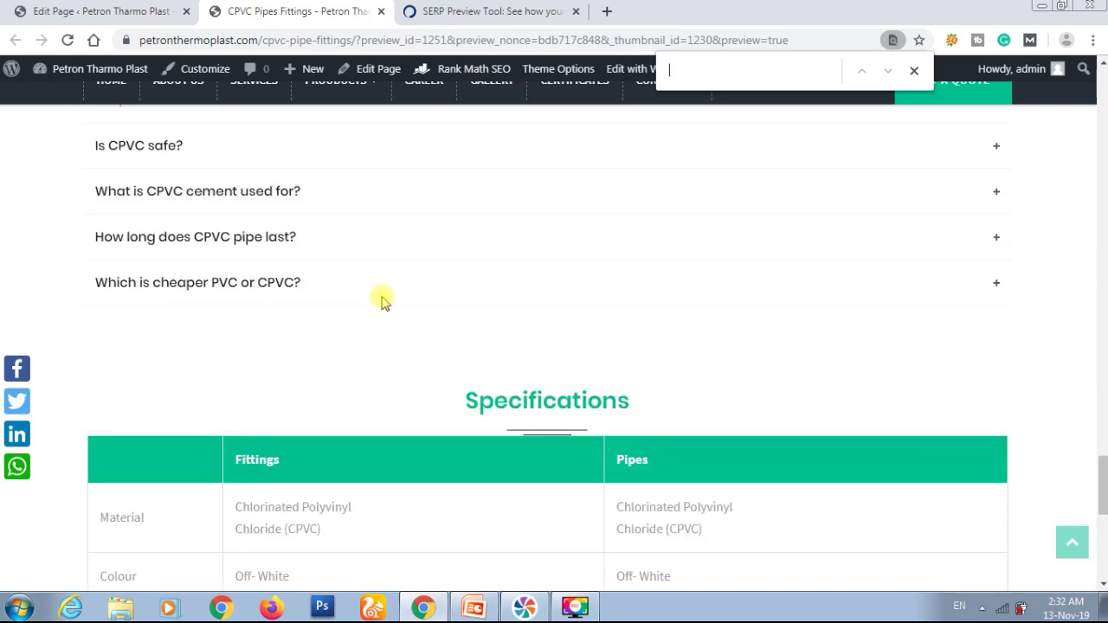
# Expand the FAQ answers on PVC vs CPVC cost, CPVC lifespan, CPVC cement and CPVC safety
pyautogui.click(309, 280)
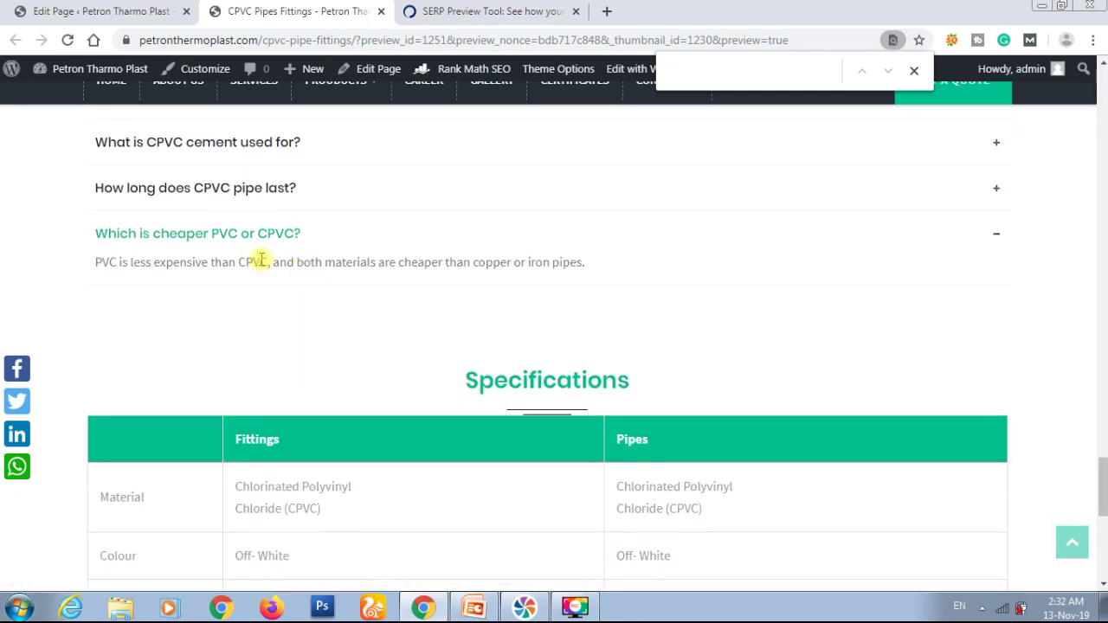
pyautogui.click(286, 191)
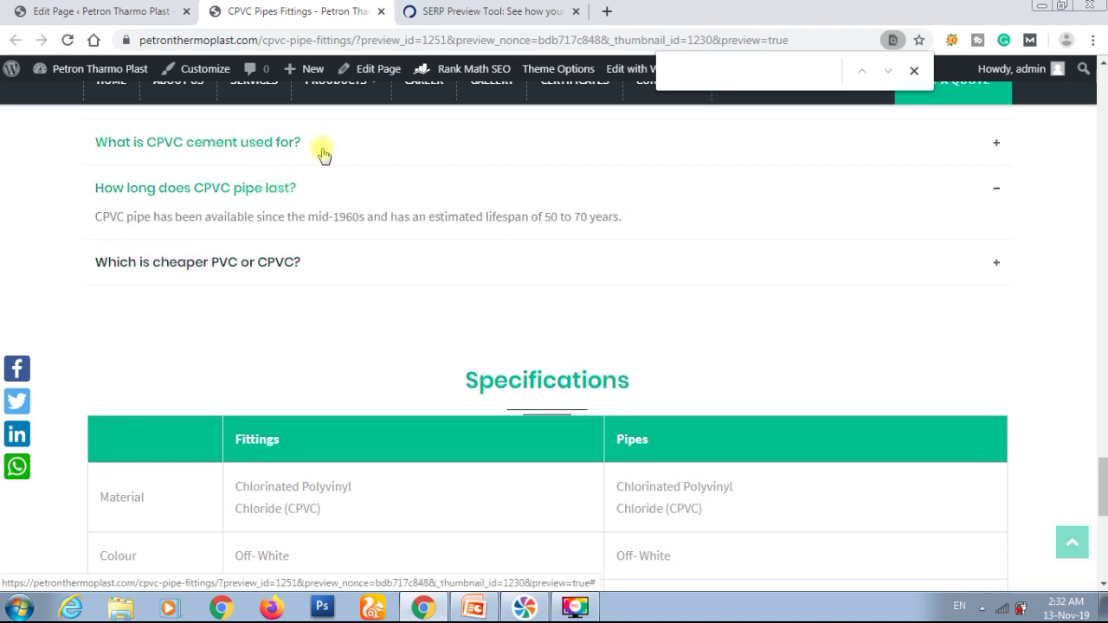
pyautogui.click(321, 150)
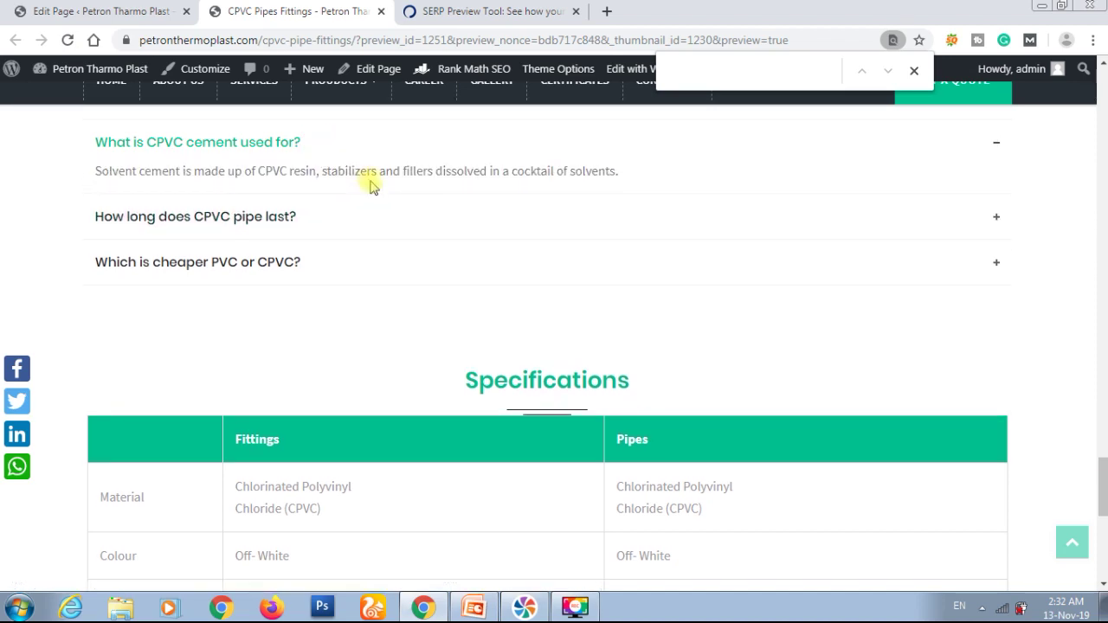
pyautogui.scroll(1, 370, 186)
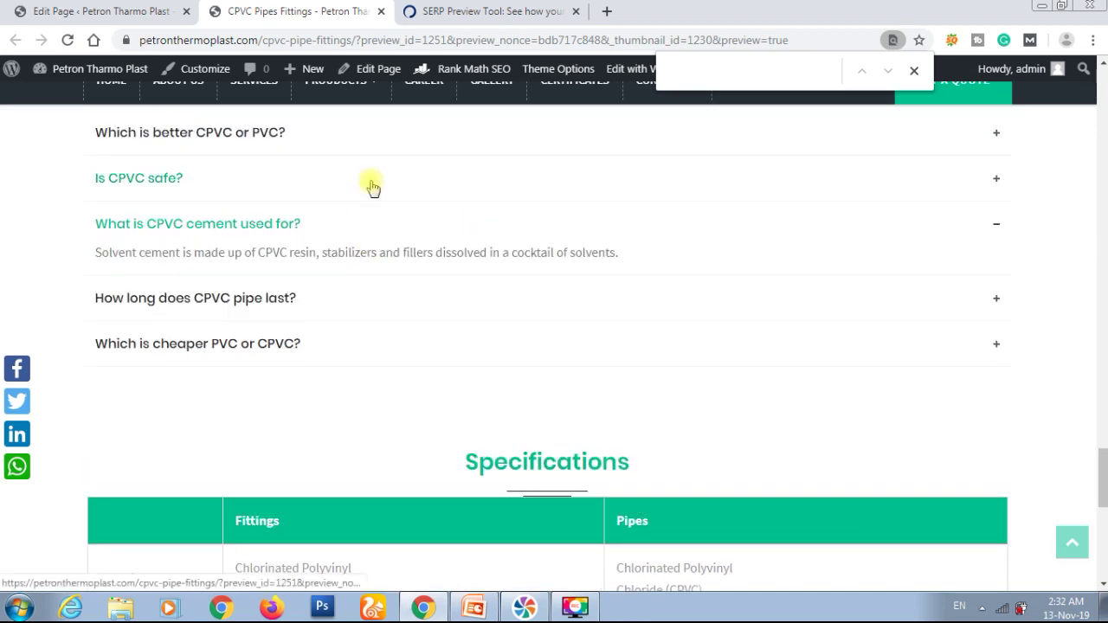
pyautogui.click(370, 184)
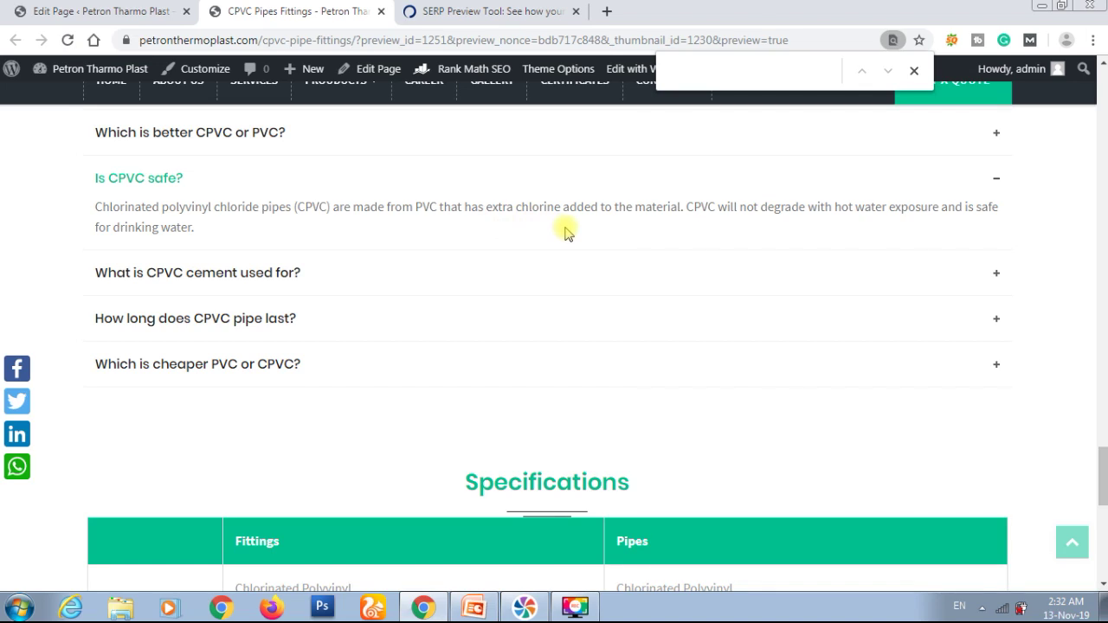
# Copy 'Chlorinated Polyvinyl Chloride' from the Specifications table's Pipes cell
pyautogui.scroll(-4, 565, 231)
pyautogui.moveTo(617, 244); pyautogui.dragTo(661, 265)
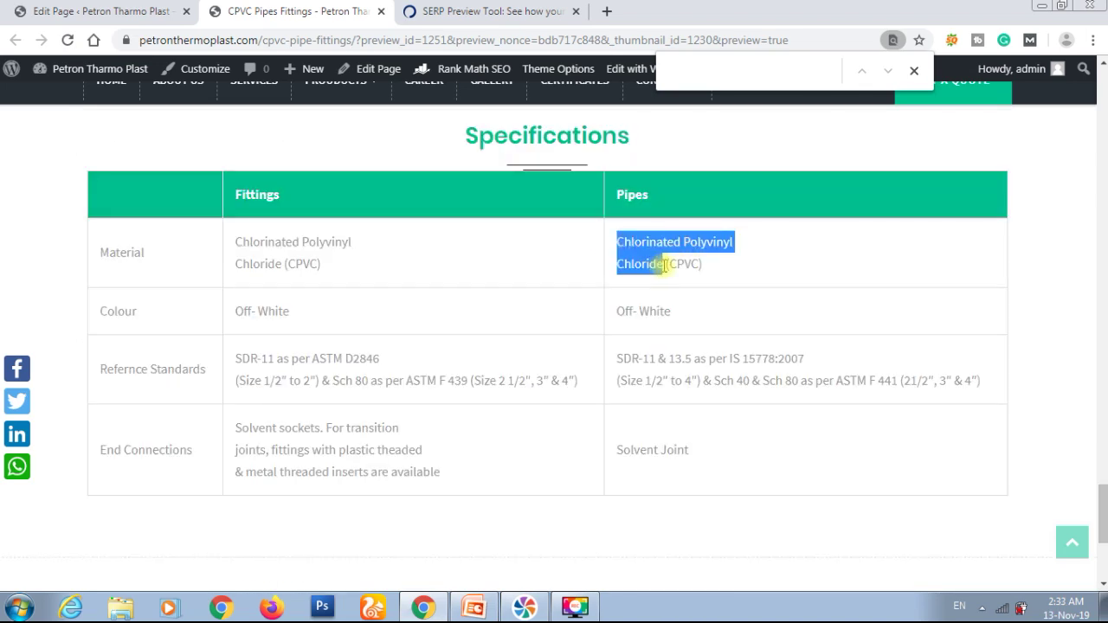
pyautogui.hotkey('ctrl', 'c')
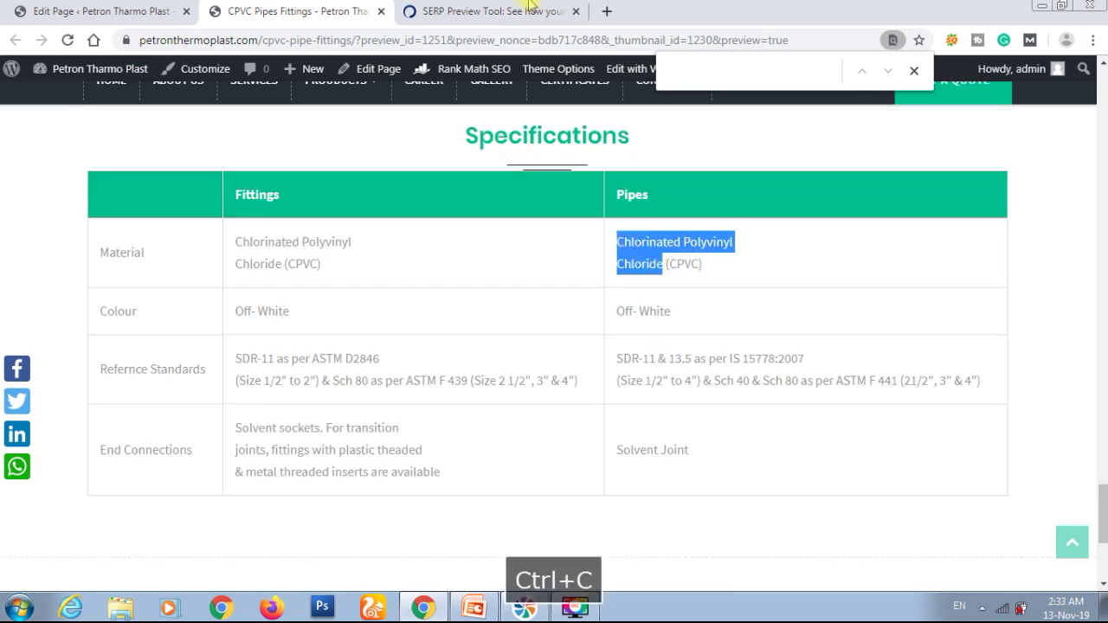
# Search Google for chlorinated polyvinyl chloride and copy the Wikipedia article's URL
pyautogui.click(608, 12)
pyautogui.hotkey('ctrl', 'v')
pyautogui.press('Return')
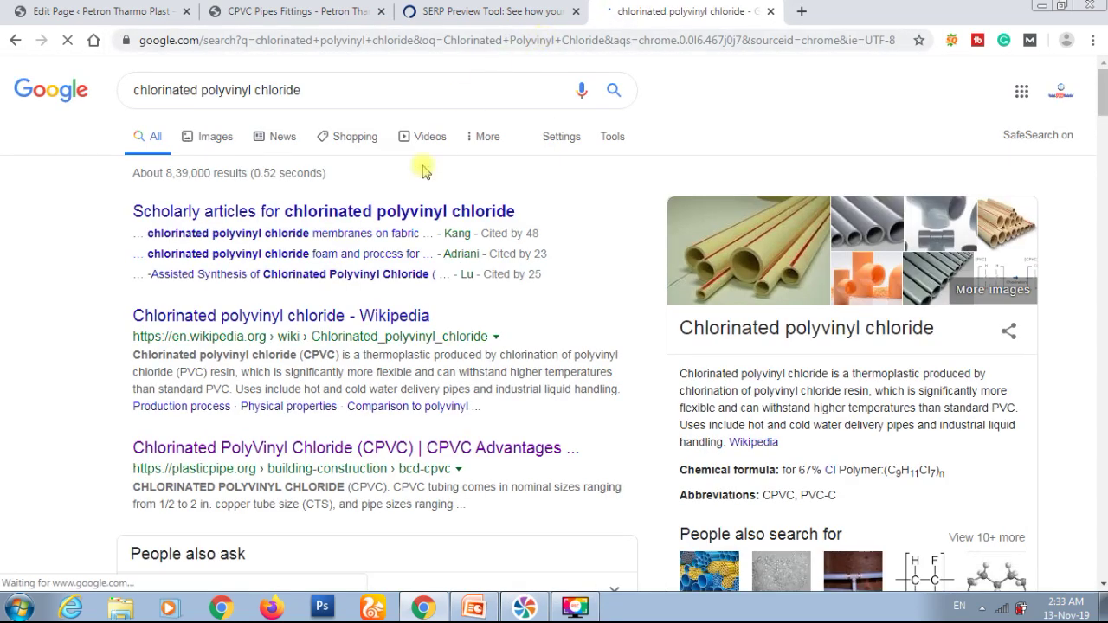
pyautogui.click(328, 319)
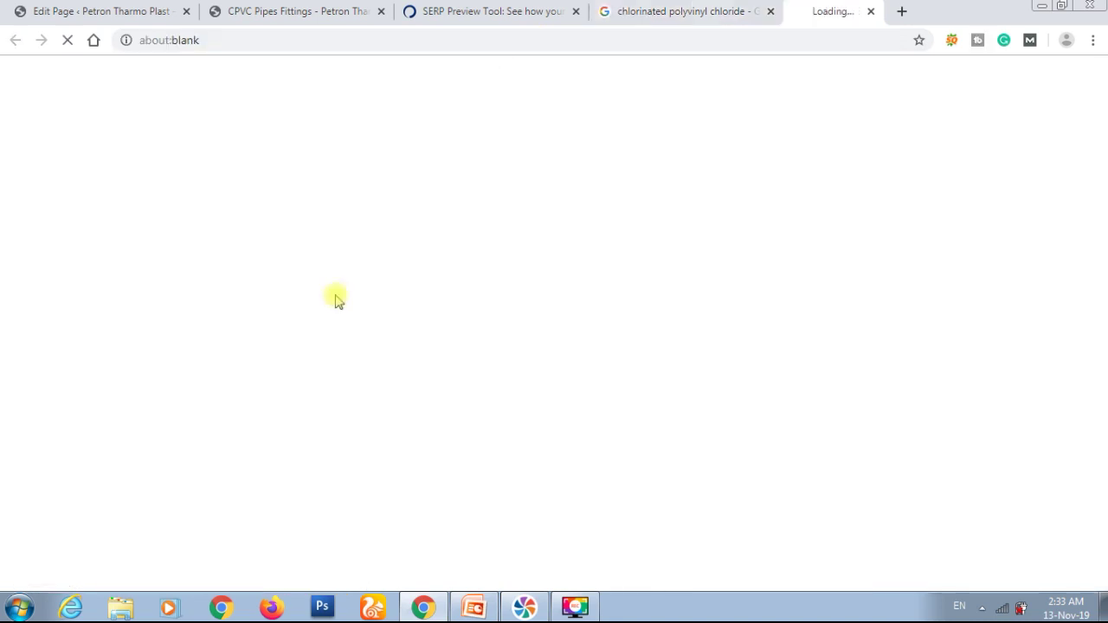
pyautogui.click(534, 41)
pyautogui.hotkey('ctrl', 'c')
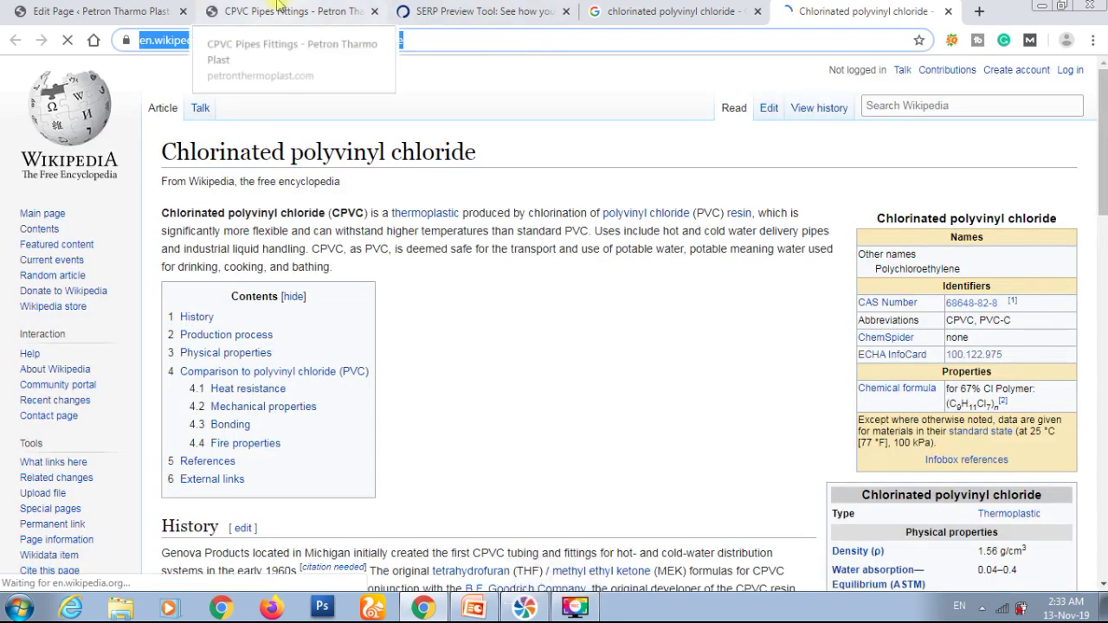
# Return to the preview, select CPVC in the Pipes cell, then go back to the page editor
pyautogui.click(290, 11)
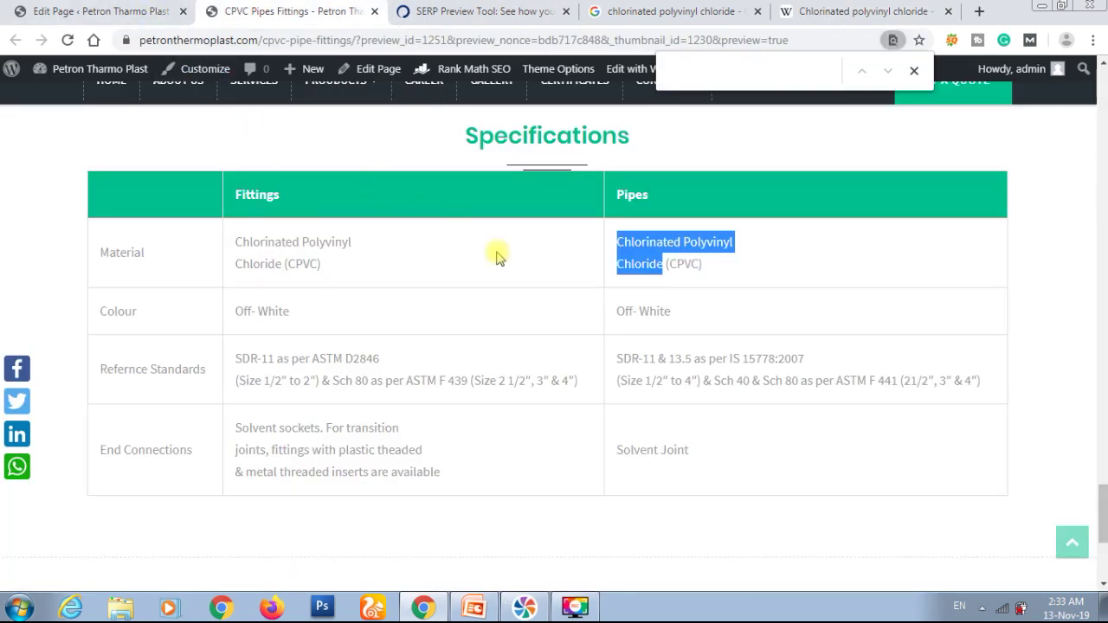
pyautogui.doubleClick(684, 263)
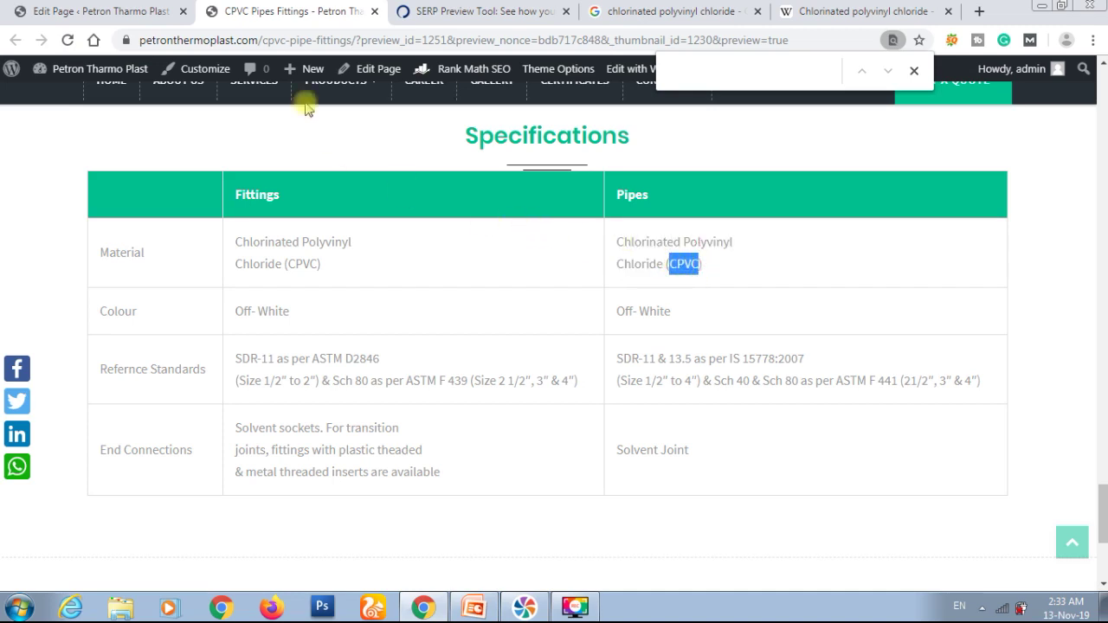
pyautogui.click(95, 12)
pyautogui.scroll(-20, 414, 258)
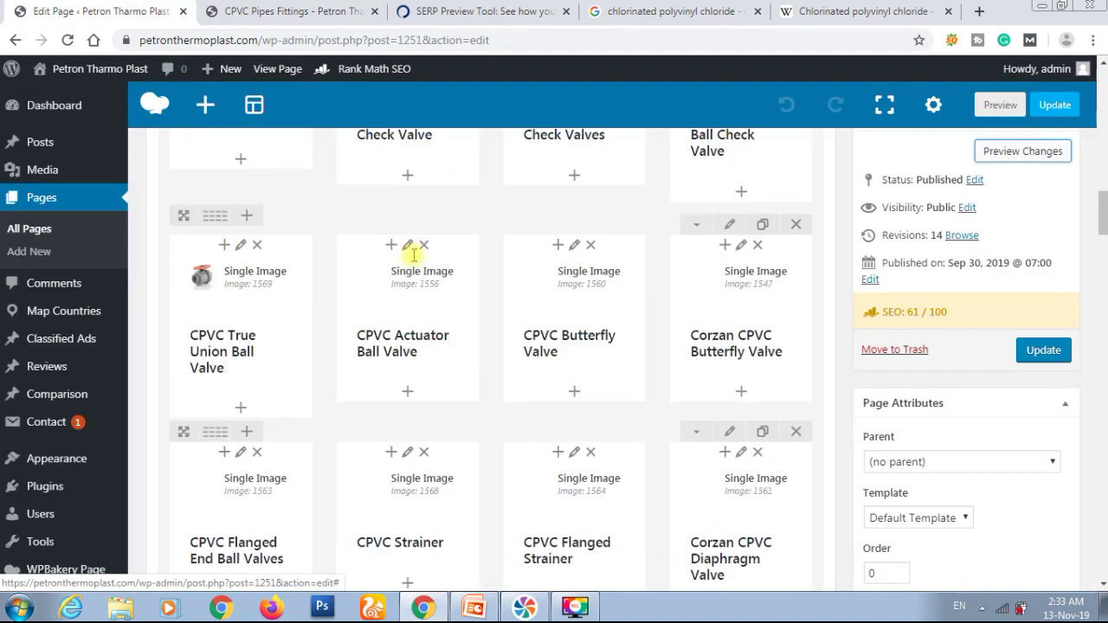
# Open the Specifications text block's settings on the Contents tab showing its table
pyautogui.scroll(-2, 414, 259)
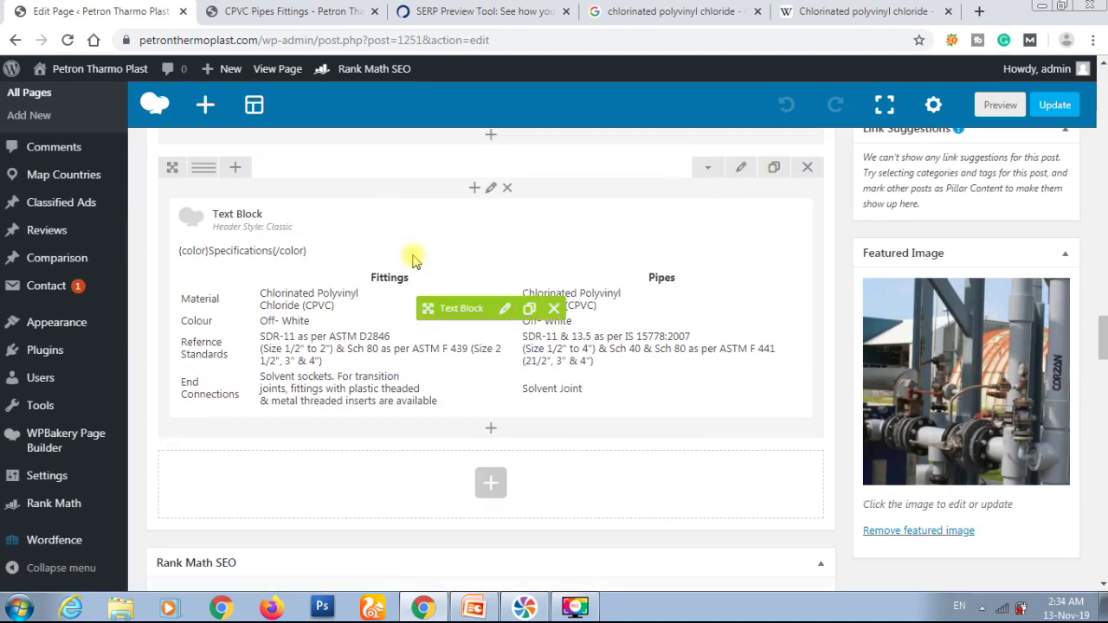
pyautogui.click(502, 309)
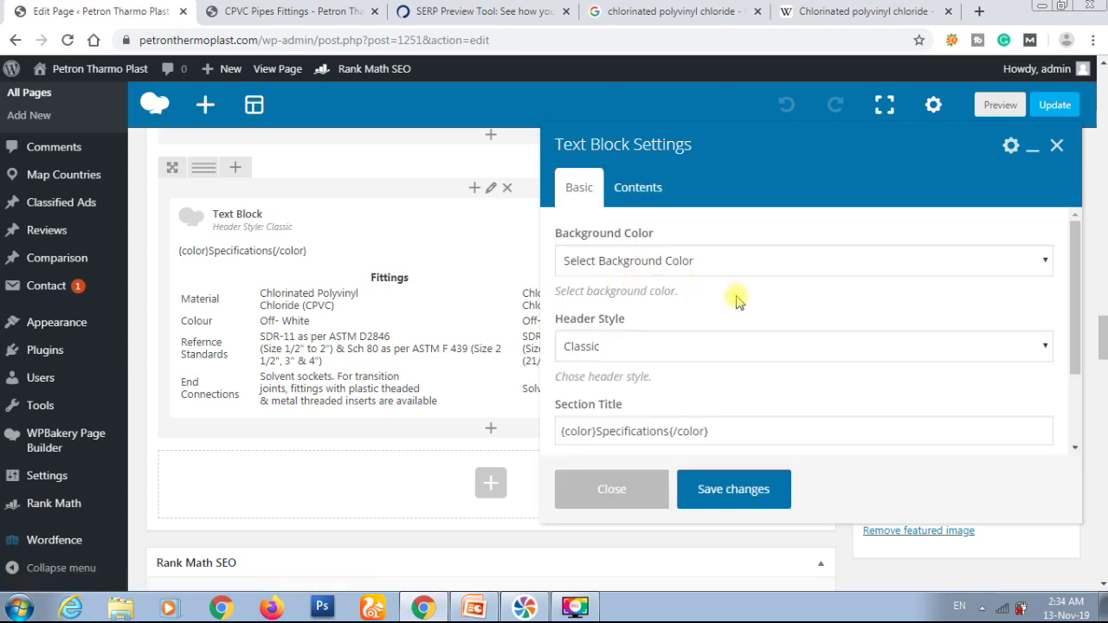
pyautogui.scroll(-3, 737, 299)
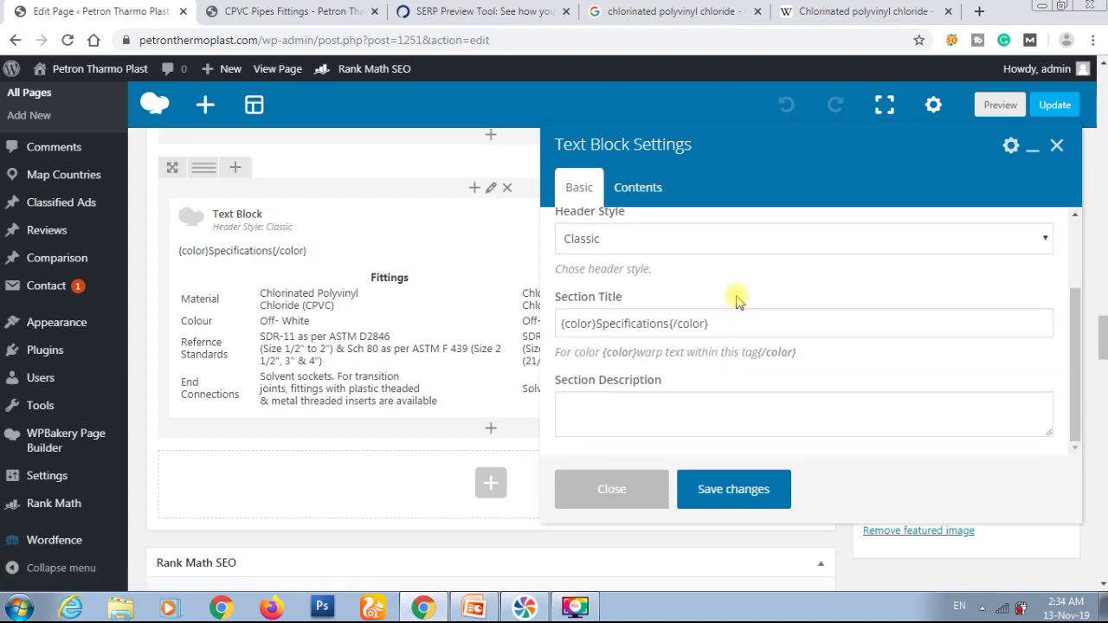
pyautogui.scroll(-5, 737, 299)
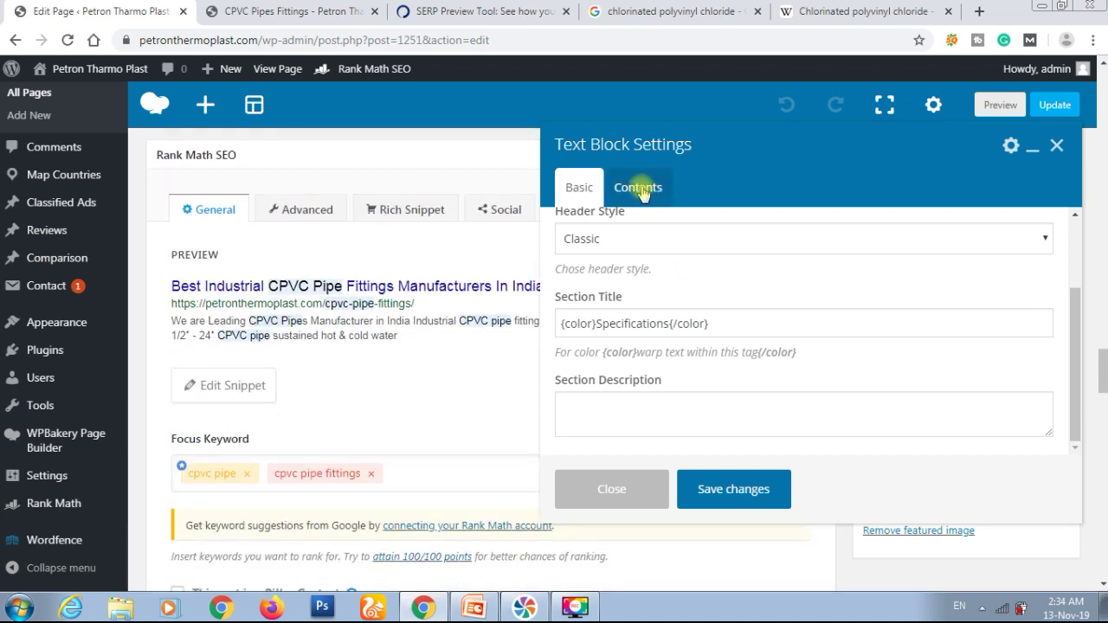
pyautogui.click(638, 187)
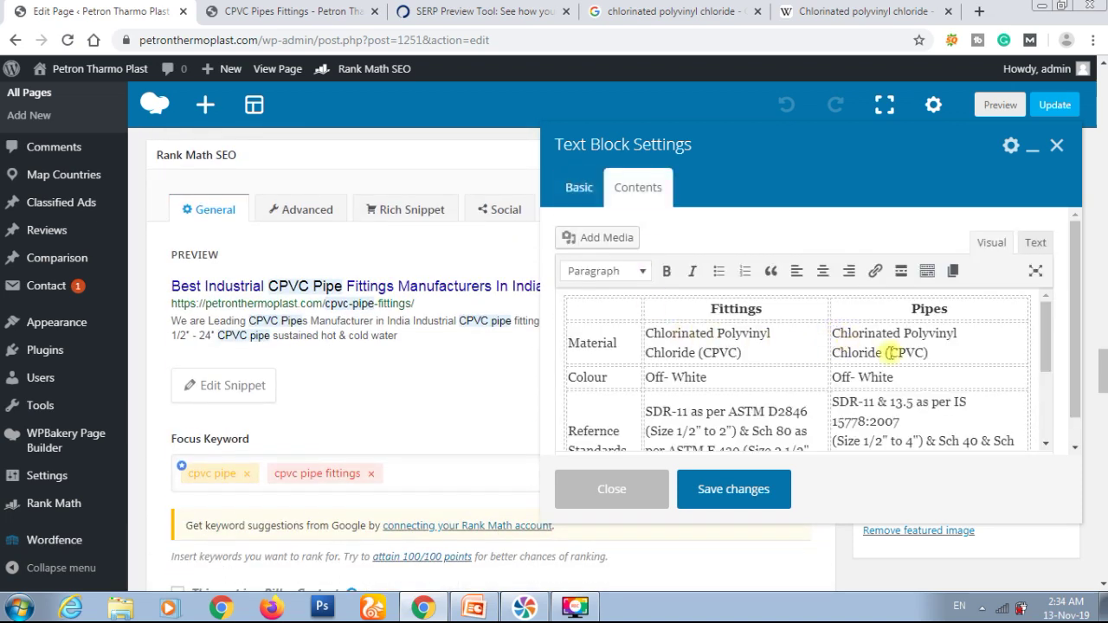
# Link the Pipes cell's CPVC to the Wikipedia URL as new-tab, nofollow, sponsored, and save the block
pyautogui.moveTo(890, 352); pyautogui.dragTo(917, 351)
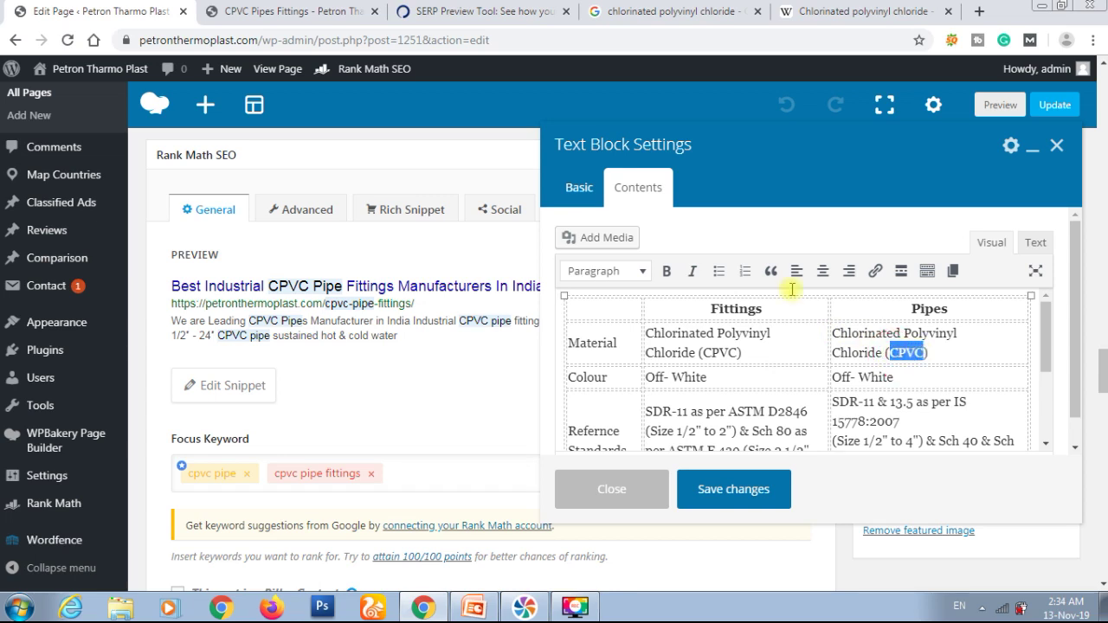
pyautogui.click(876, 272)
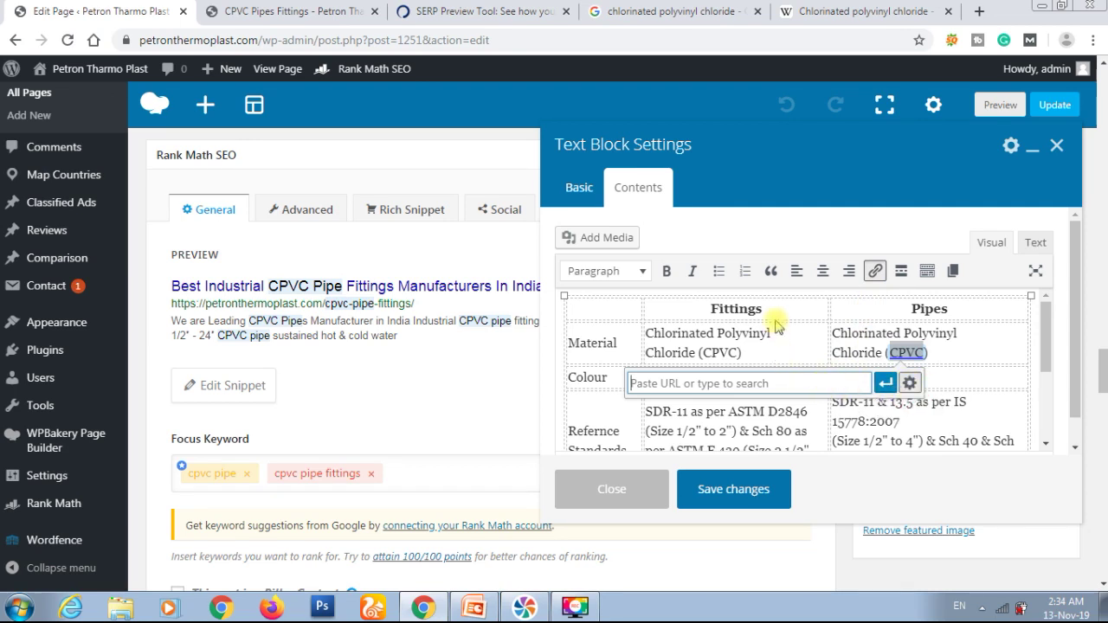
pyautogui.hotkey('ctrl', 'v')
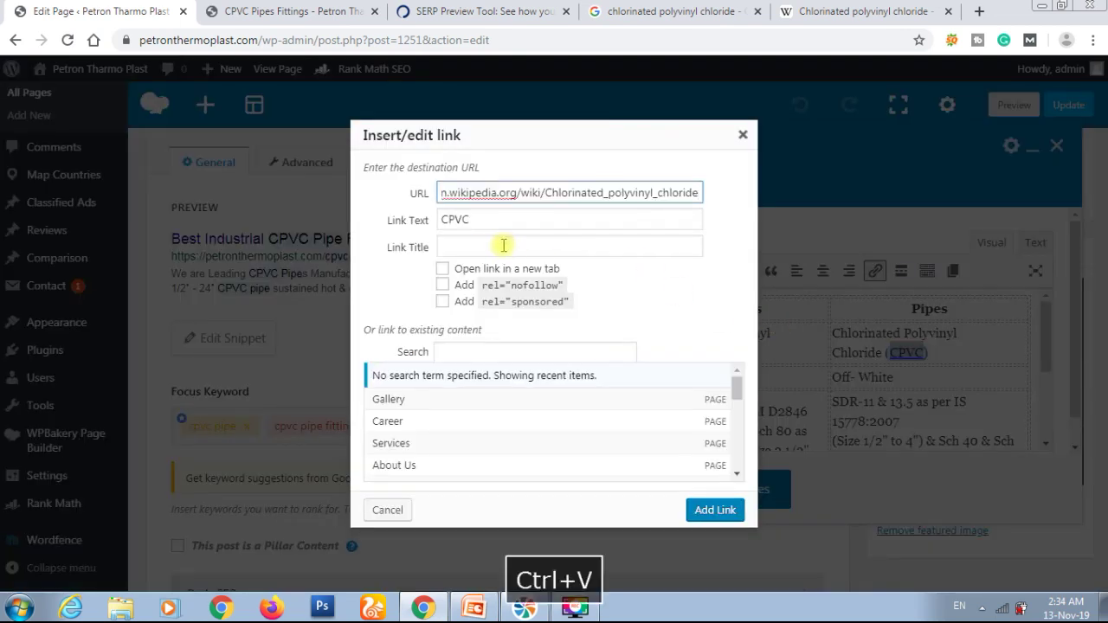
pyautogui.click(442, 269)
pyautogui.click(443, 285)
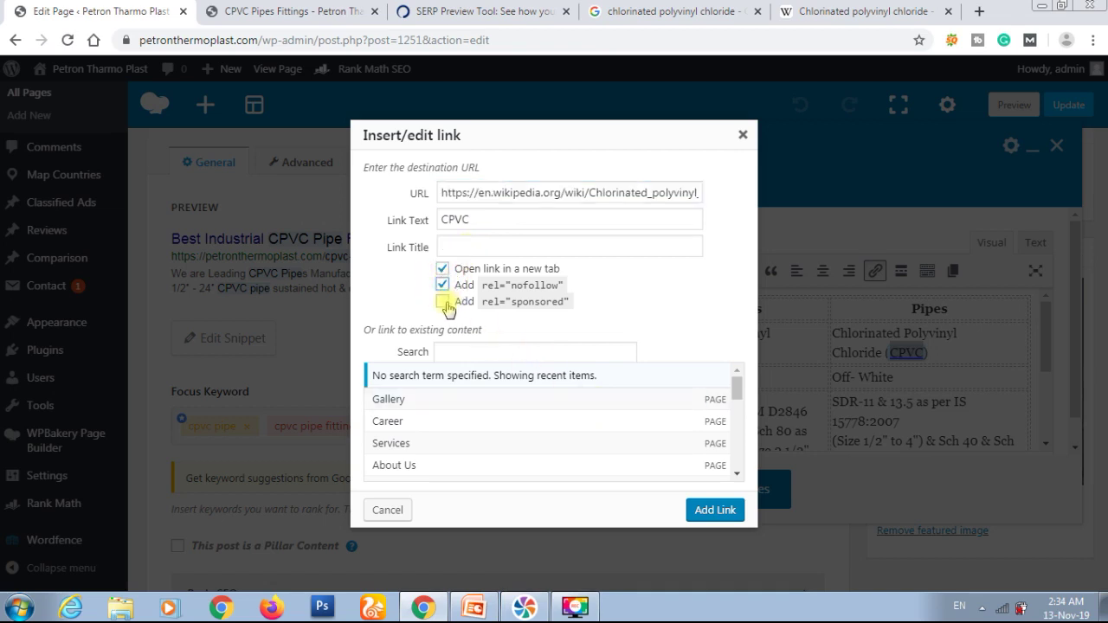
pyautogui.click(443, 302)
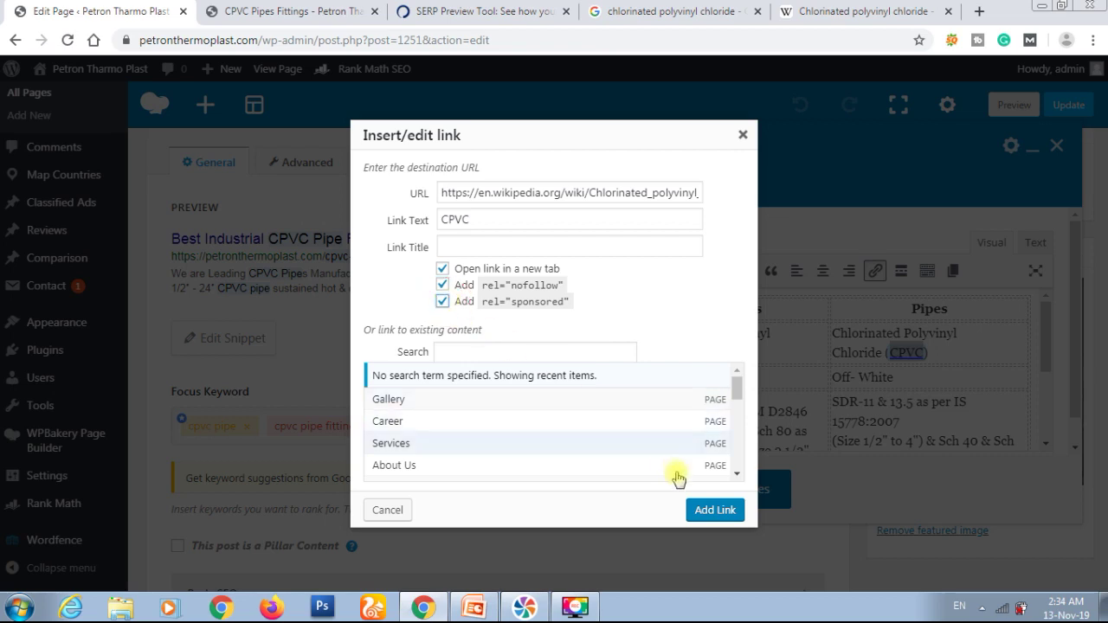
pyautogui.click(703, 511)
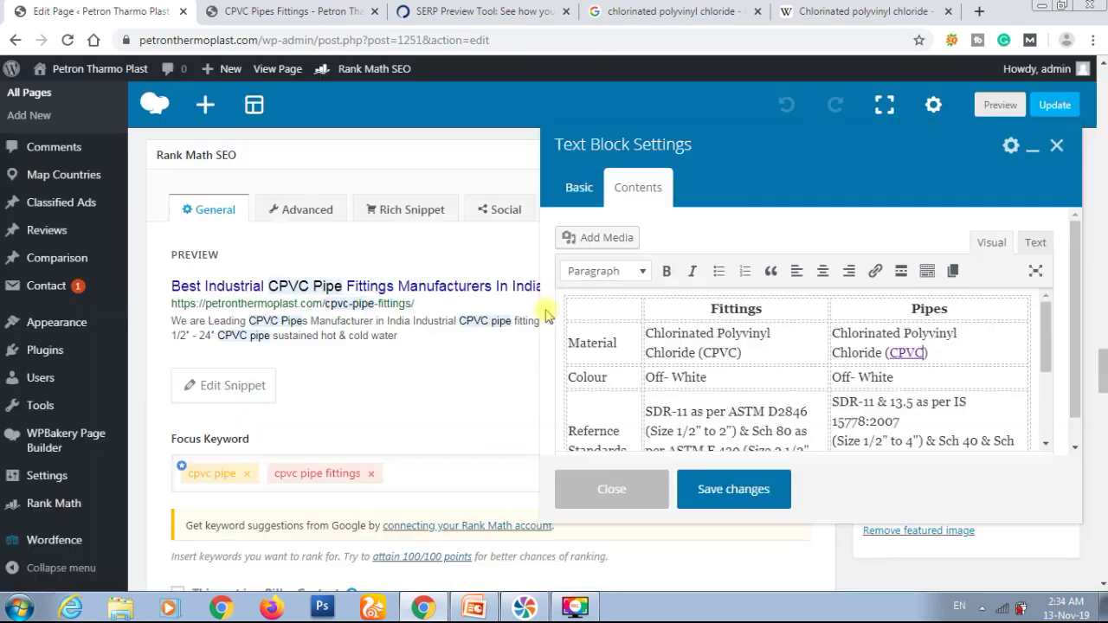
pyautogui.click(733, 492)
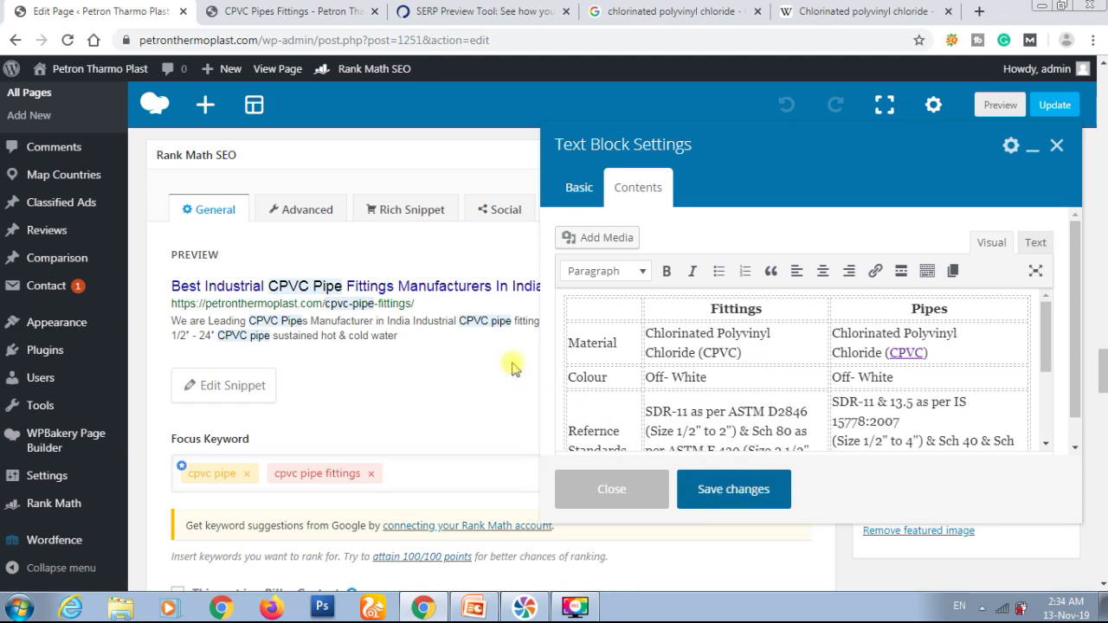
pyautogui.scroll(-9, 511, 368)
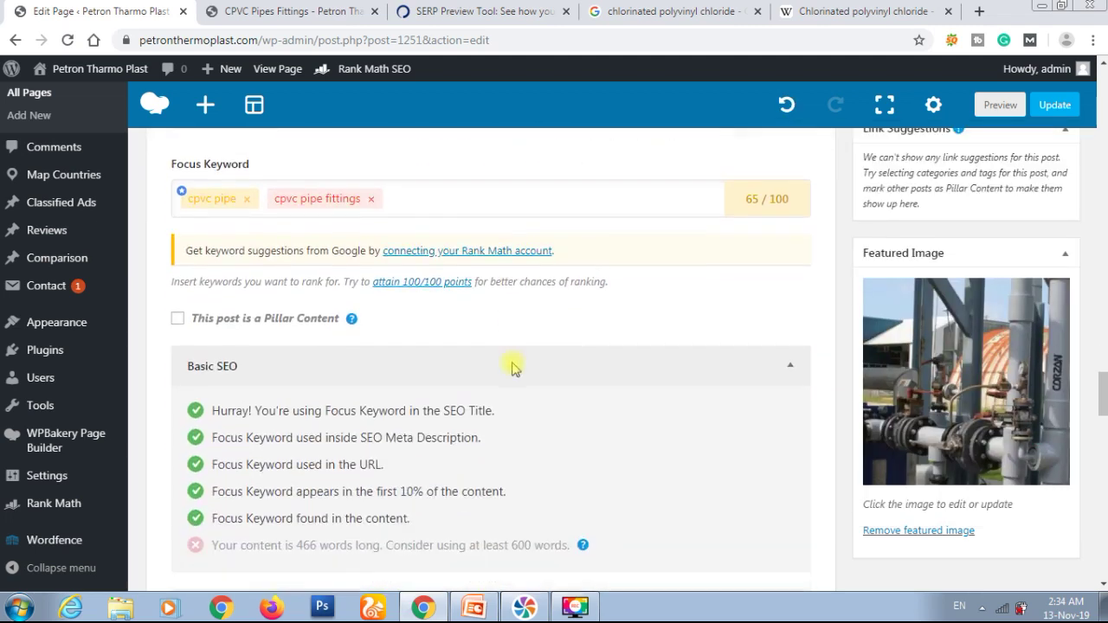
# Check Rank Math's nofollow outbound-link warning, then return to the CPVC Pipes Fittings preview
pyautogui.scroll(-1, 511, 368)
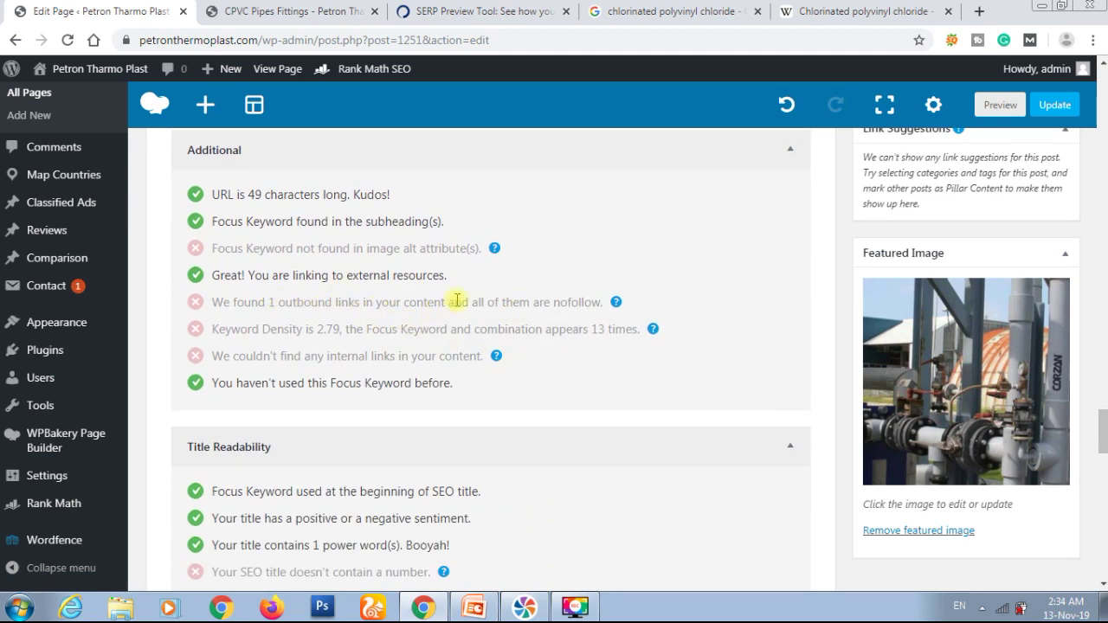
pyautogui.moveTo(616, 305)
pyautogui.scroll(3, 544, 394)
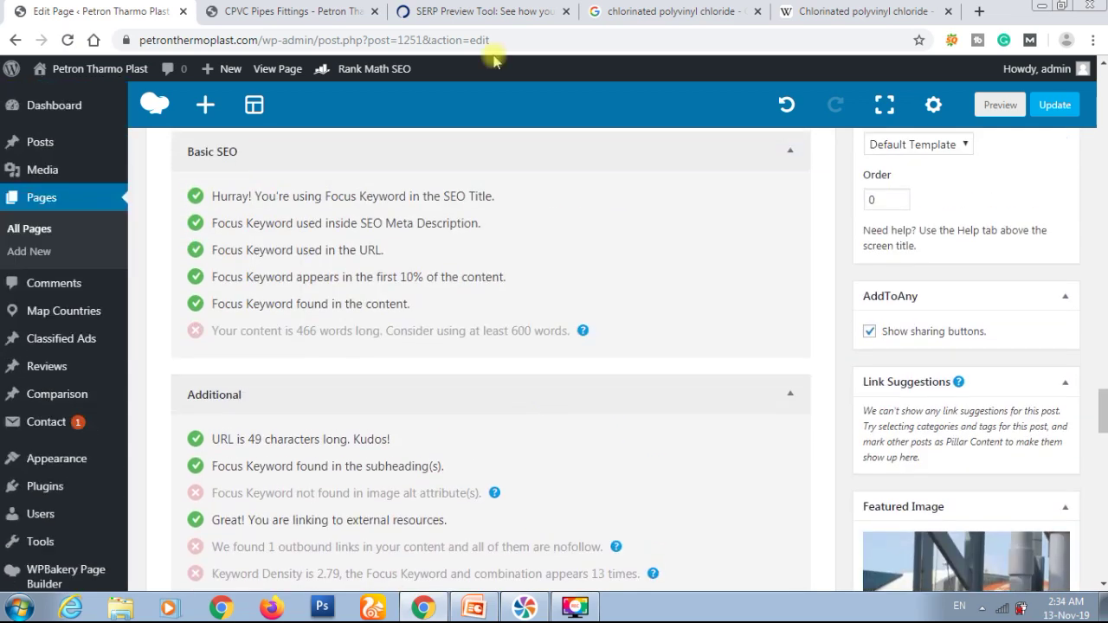
pyautogui.click(314, 7)
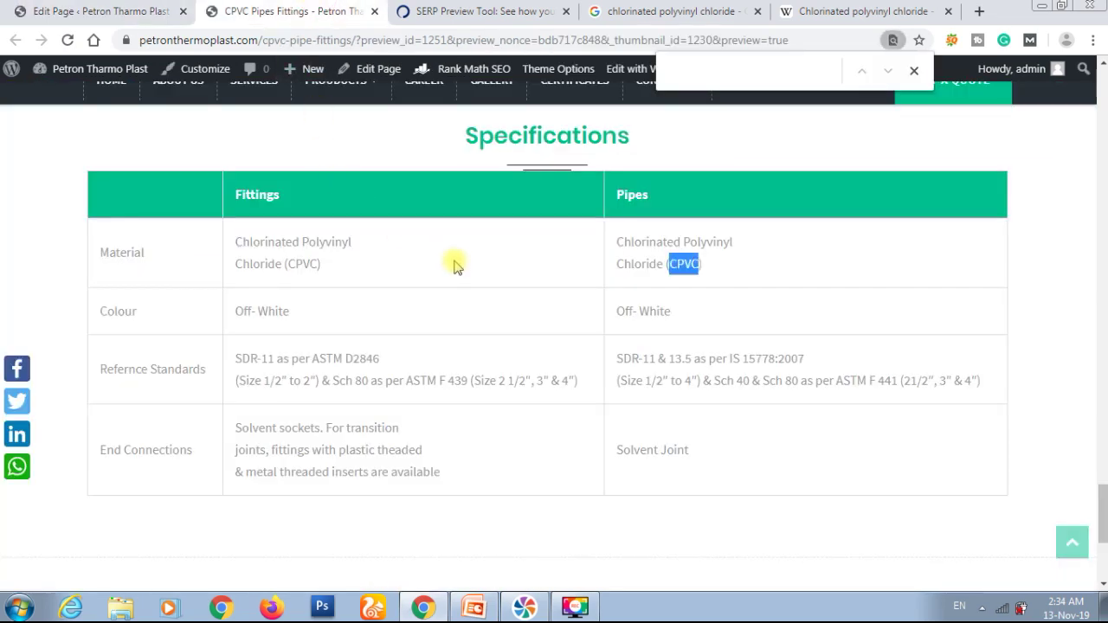
pyautogui.scroll(15, 471, 355)
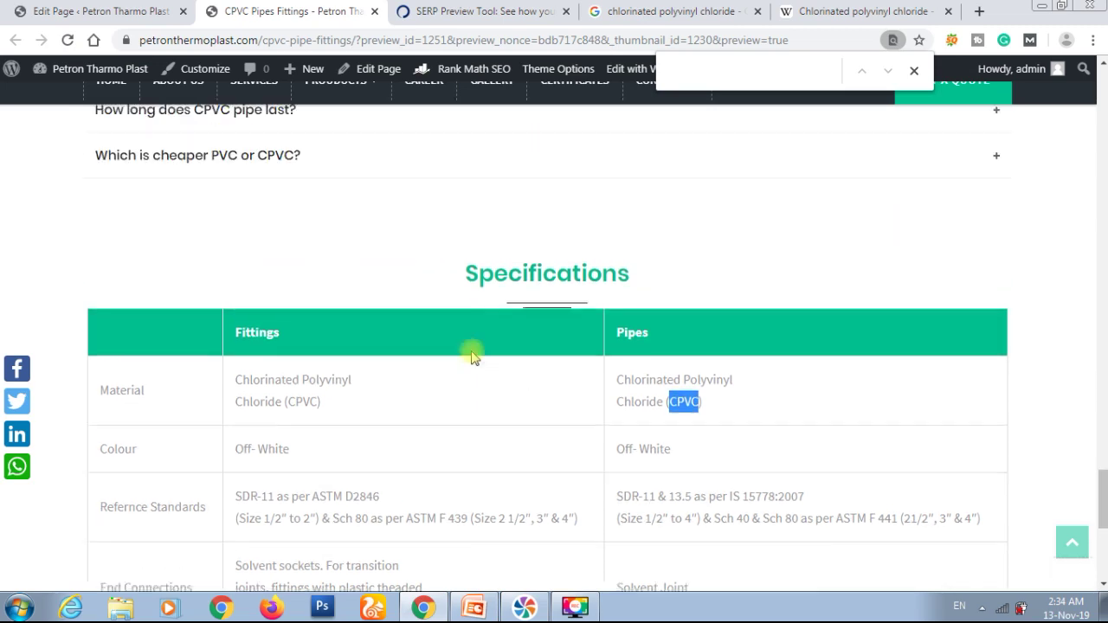
pyautogui.scroll(10, 472, 355)
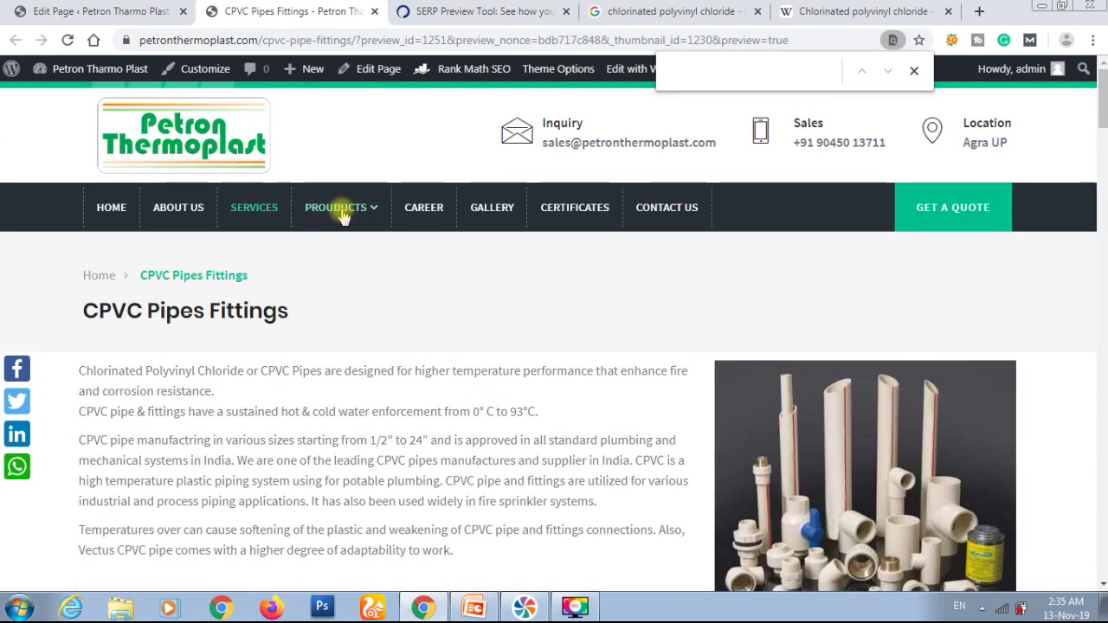
pyautogui.moveTo(346, 223)
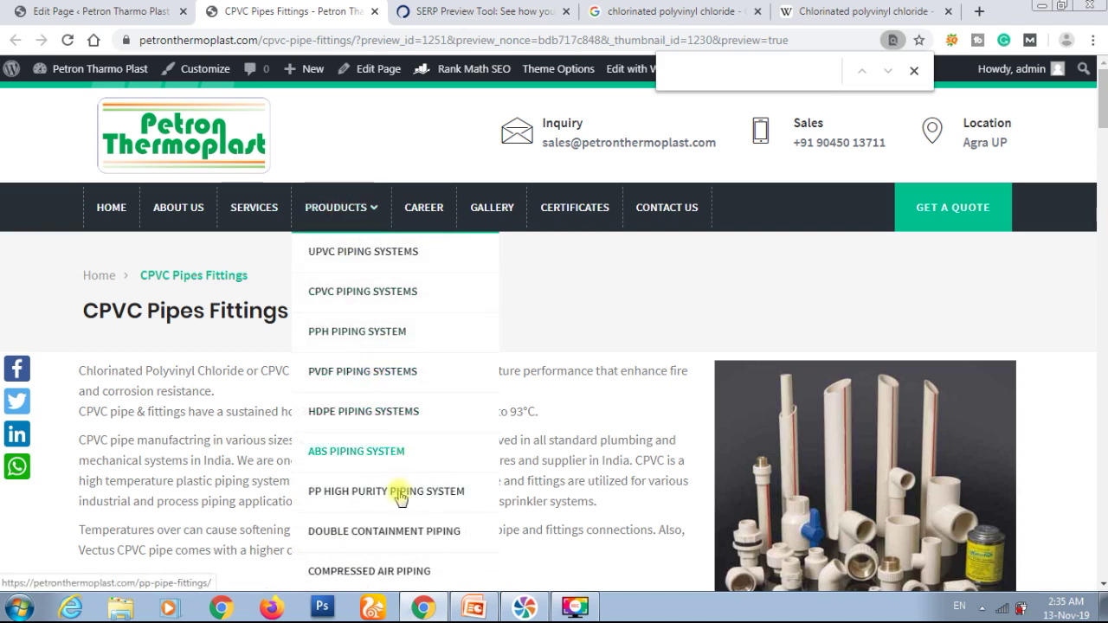
pyautogui.scroll(-1, 405, 518)
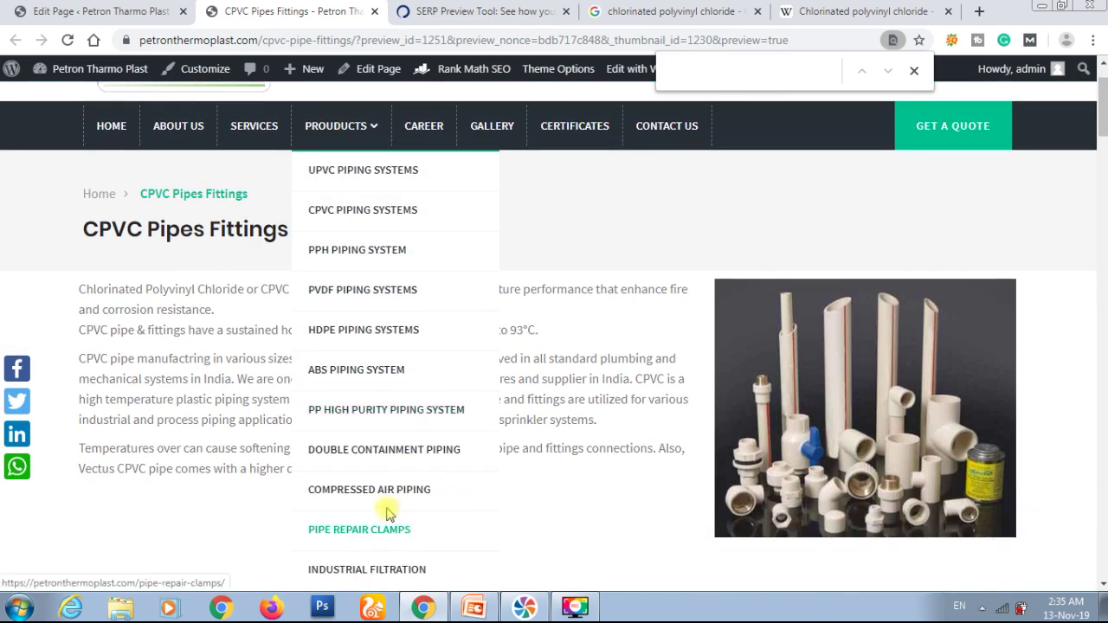
pyautogui.scroll(-1, 394, 496)
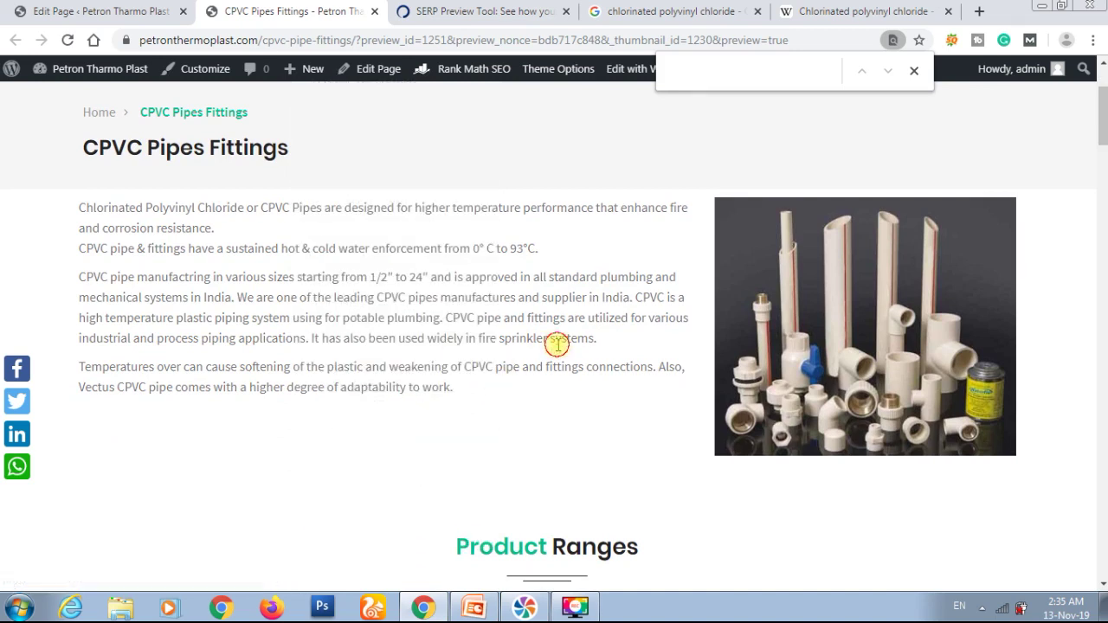
pyautogui.hotkey('ctrl', 'f')
# Search the page for 'industrial' and step through its matches in the Applications list
pyautogui.write('in')
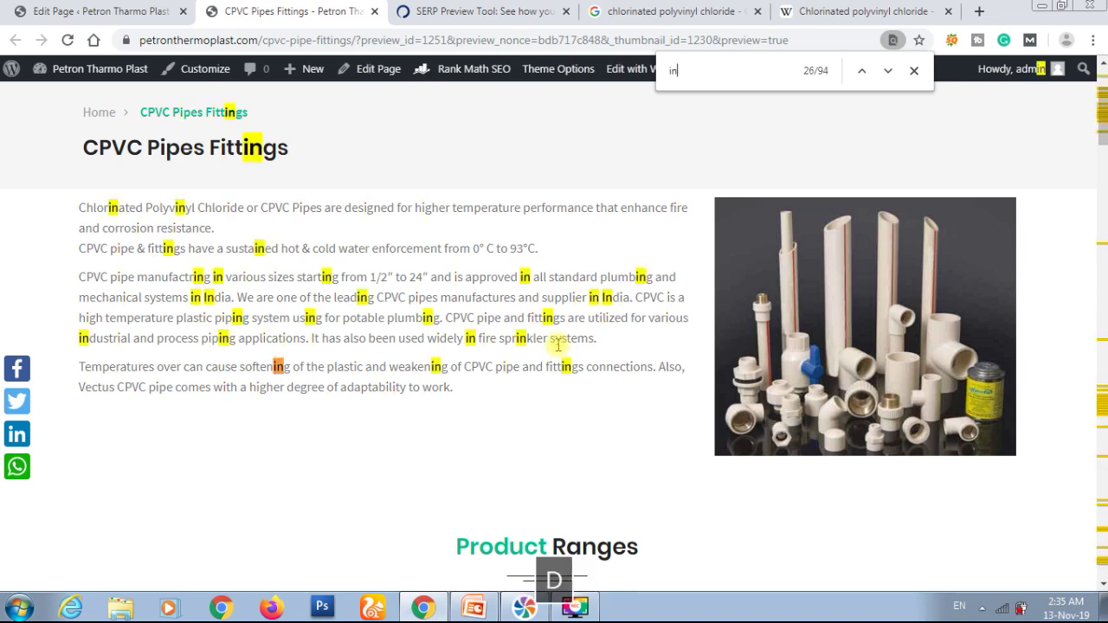
pyautogui.write('dustrial')
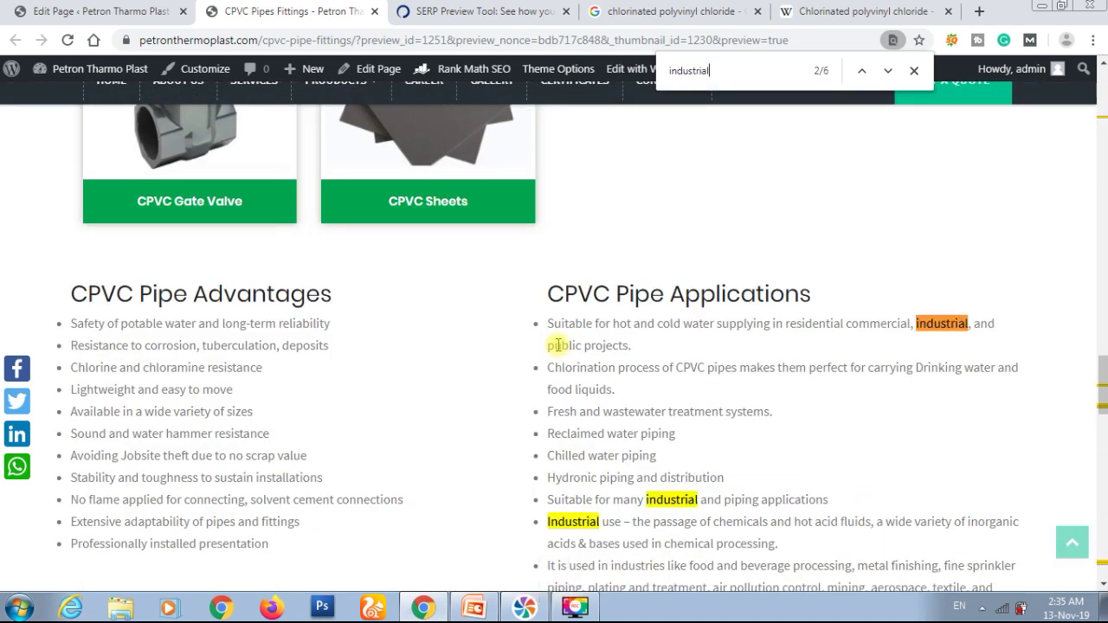
pyautogui.press('Return')
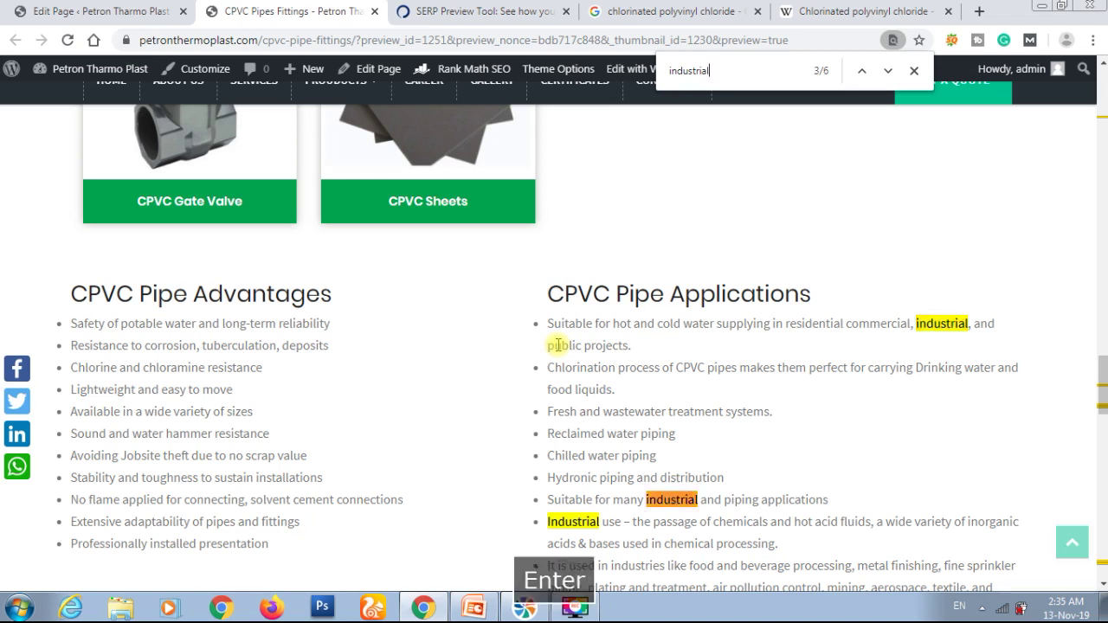
pyautogui.press('Return')
pyautogui.press('Return')
pyautogui.press('Return')
pyautogui.press('Return')
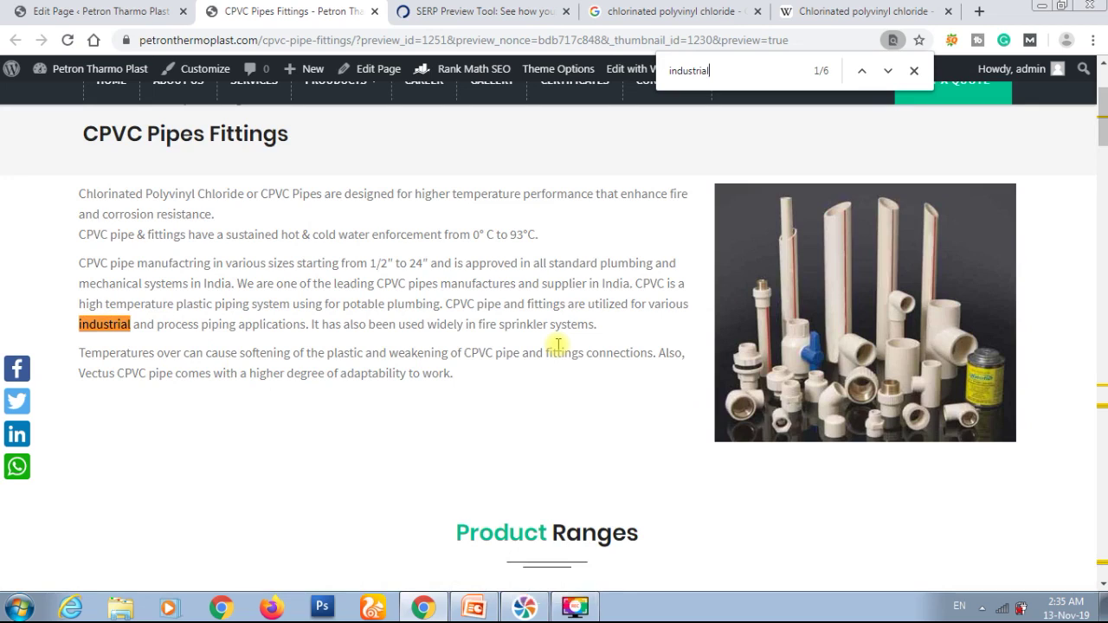
pyautogui.press('Return')
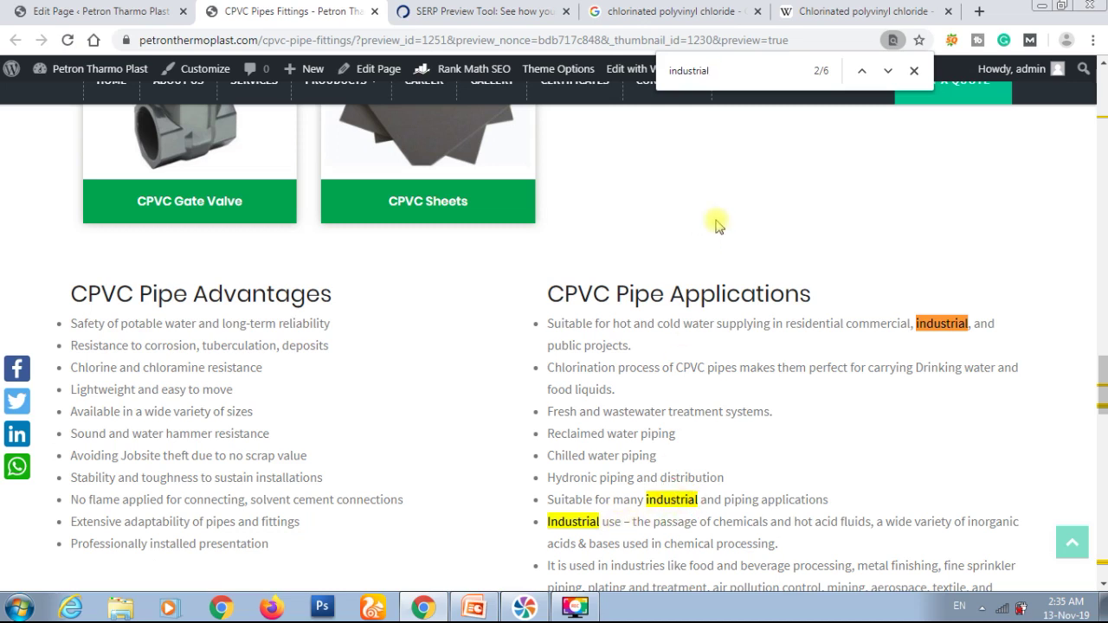
pyautogui.write('pi')
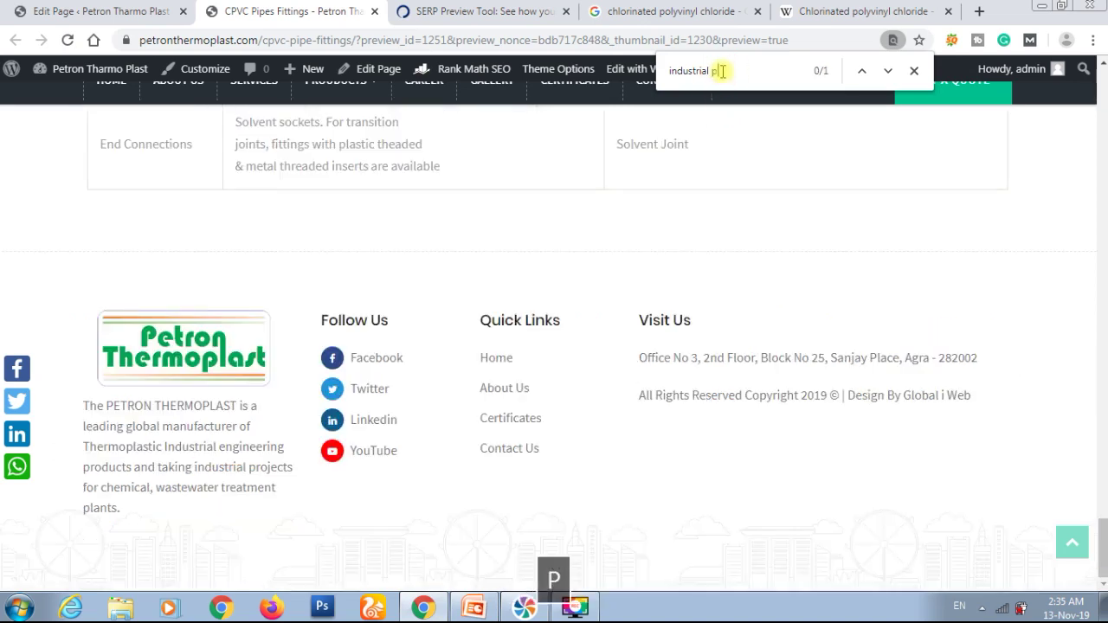
pyautogui.press('BackSpace')
pyautogui.press('BackSpace')
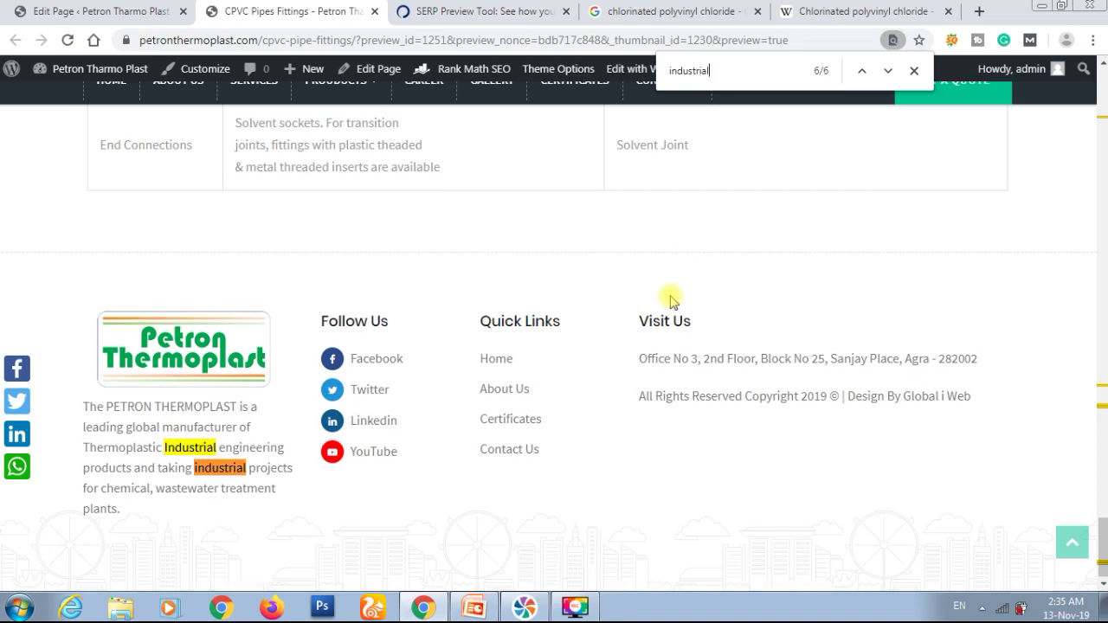
# Select the phrase 'pipes and fittings' in the CPVC Pipe Advantages list
pyautogui.scroll(5, 668, 297)
pyautogui.scroll(2, 511, 286)
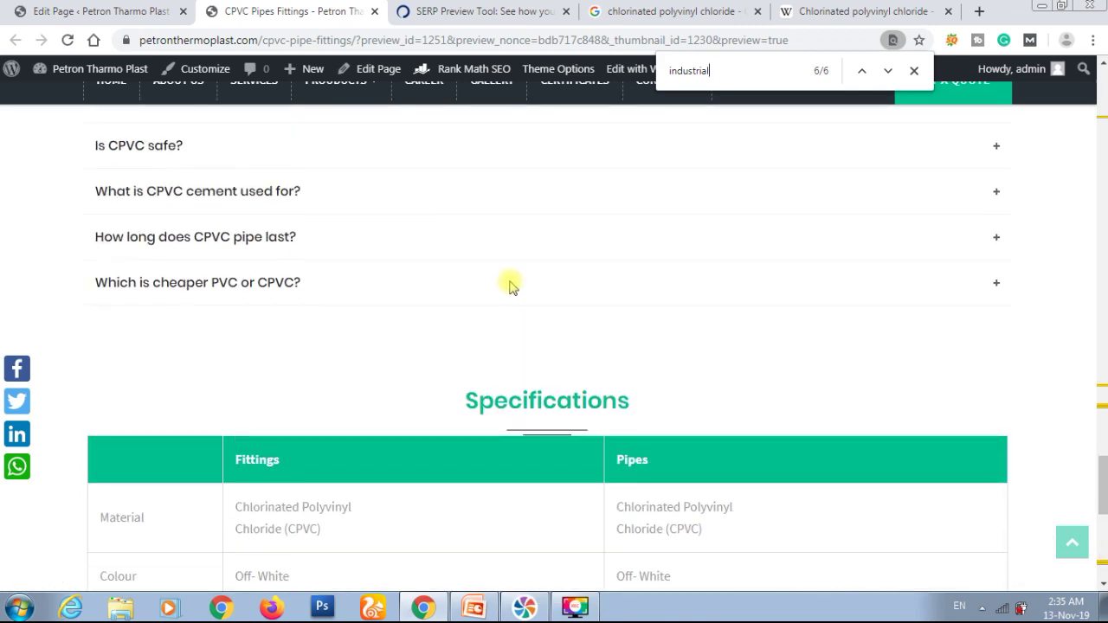
pyautogui.scroll(-5, 511, 285)
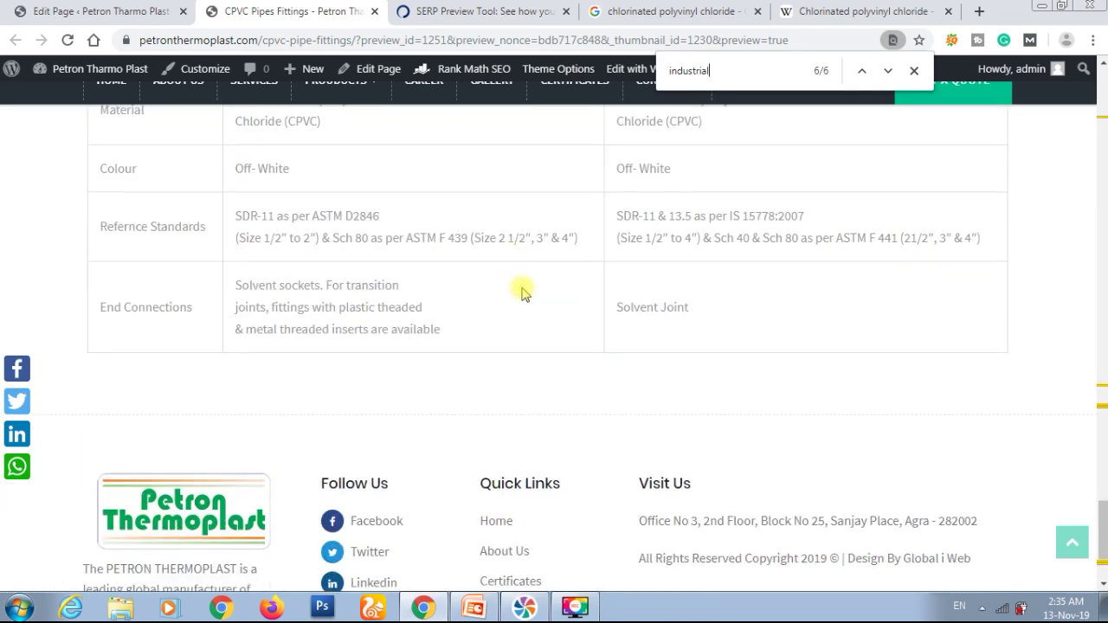
pyautogui.scroll(1, 536, 316)
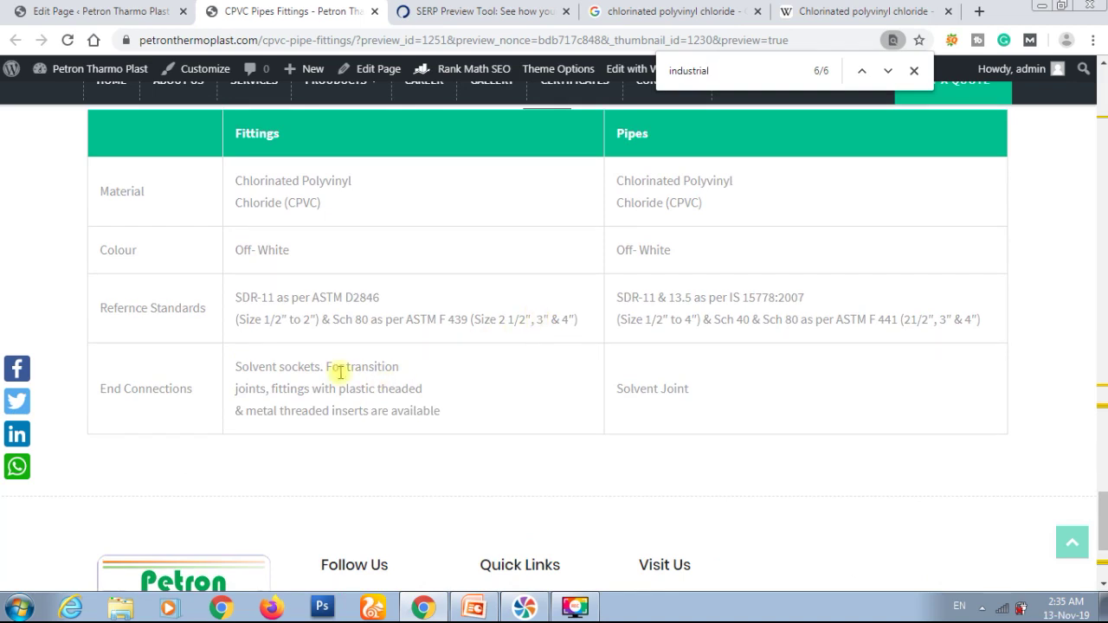
pyautogui.scroll(10, 340, 371)
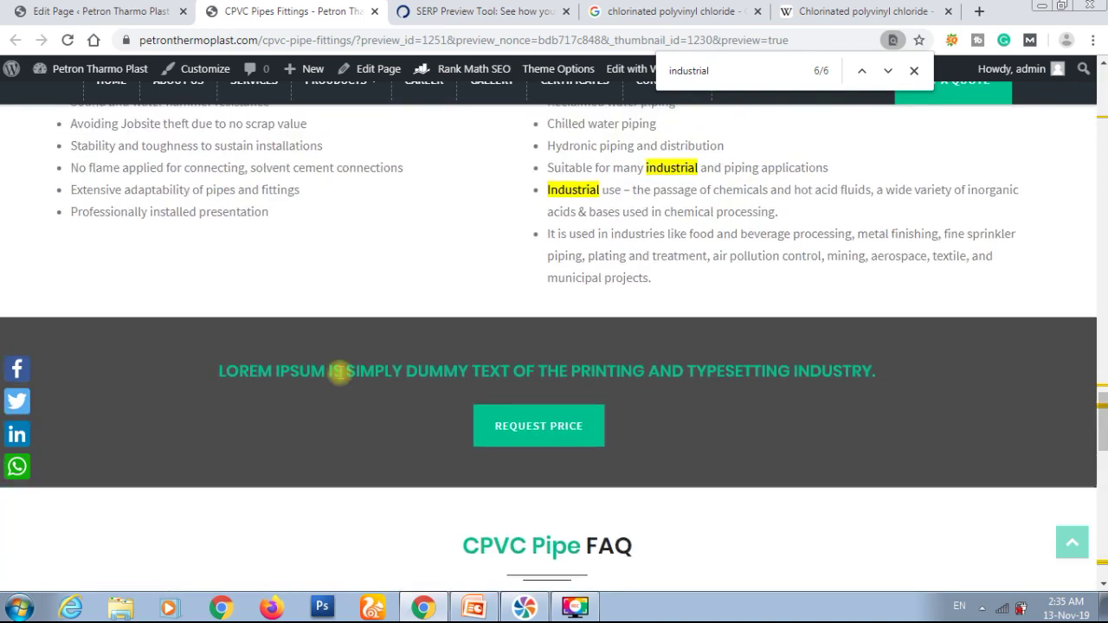
pyautogui.scroll(2, 340, 370)
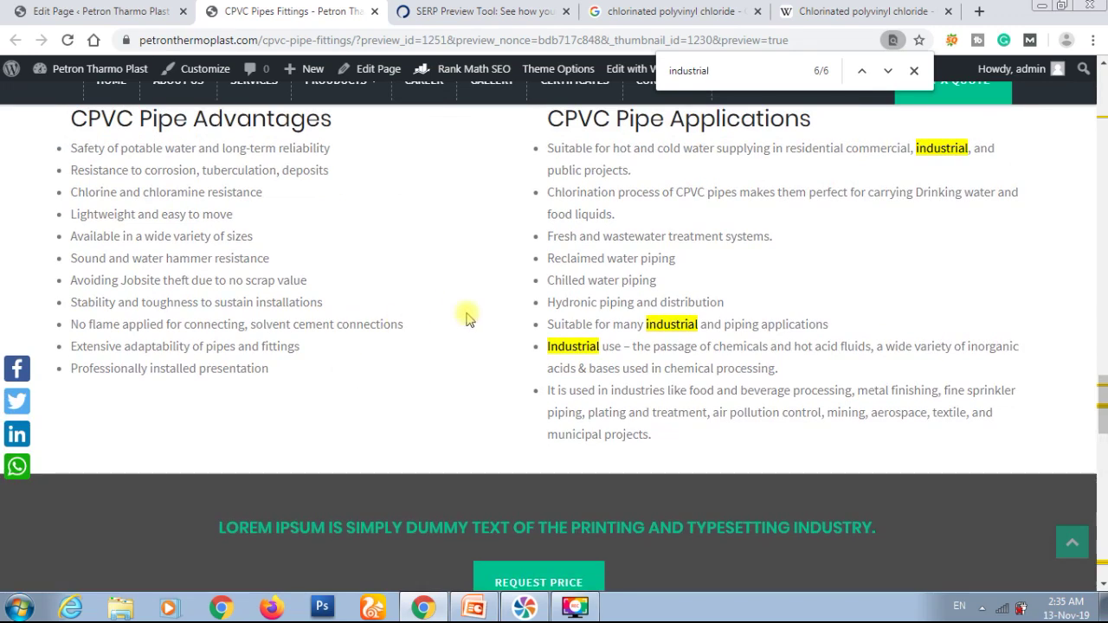
pyautogui.scroll(1, 467, 318)
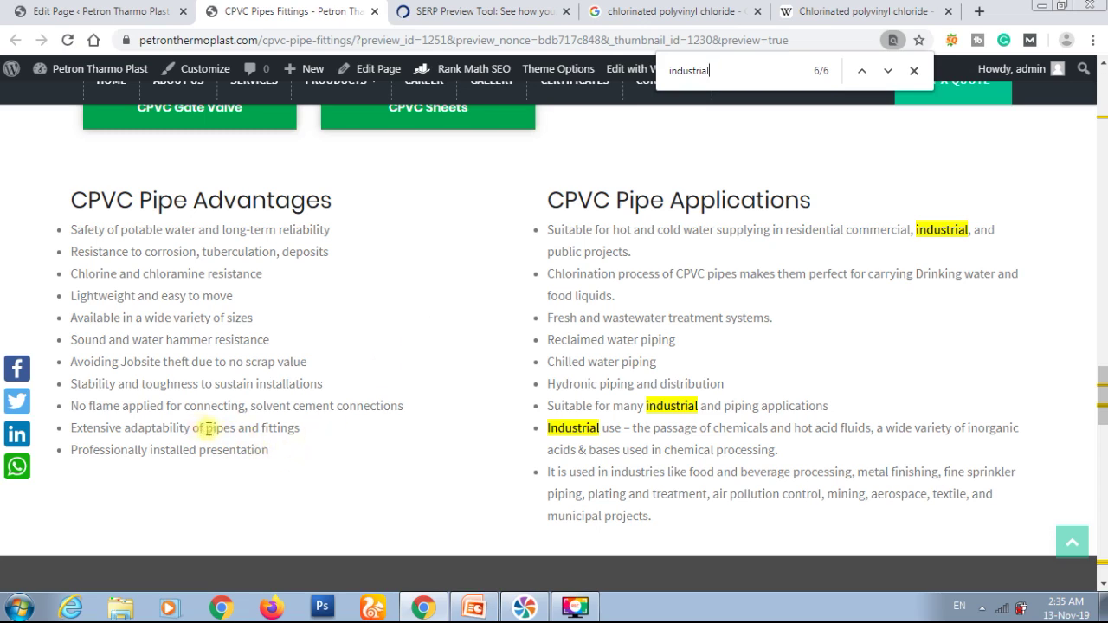
pyautogui.moveTo(206, 427); pyautogui.dragTo(303, 433)
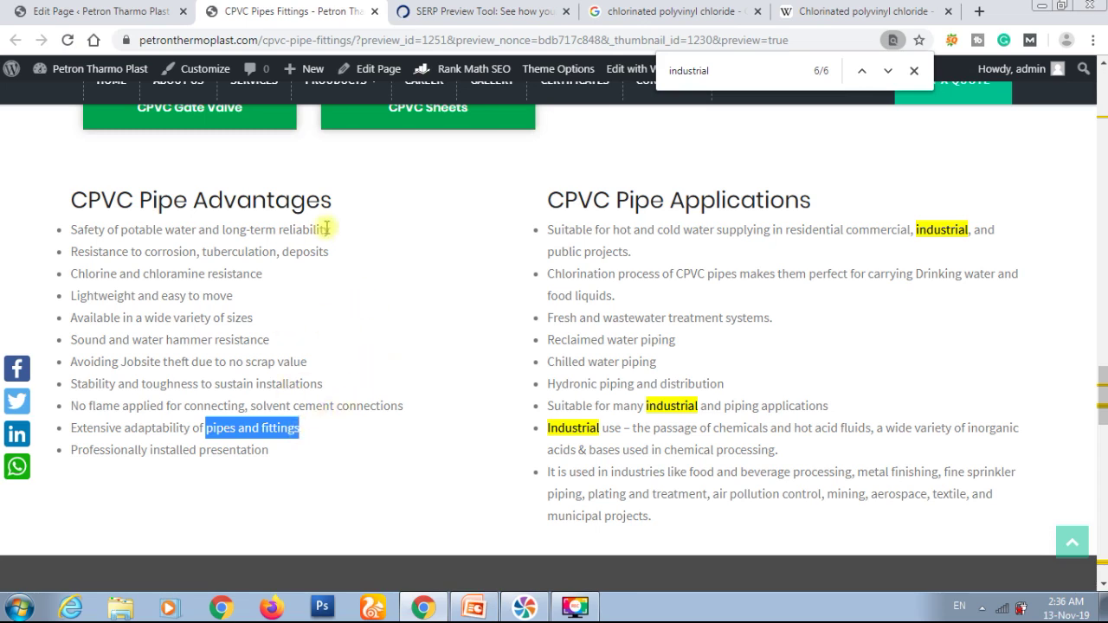
# Compare the editor's WPBakery blocks against the live CPVC Pipes Fittings preview
pyautogui.click(117, 7)
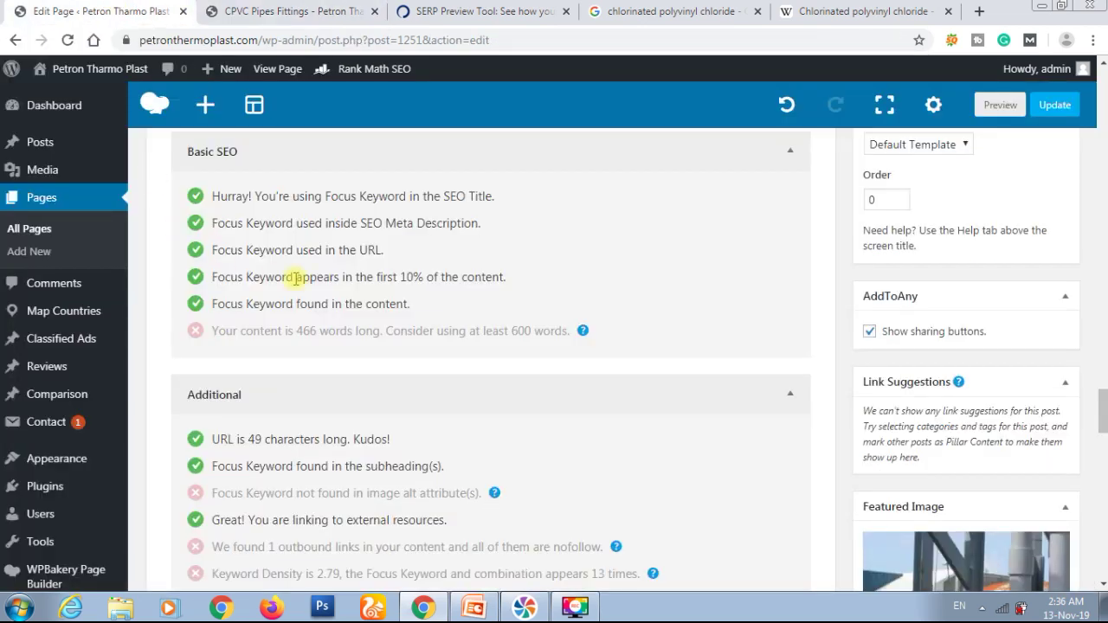
pyautogui.scroll(8, 293, 279)
pyautogui.scroll(4, 294, 284)
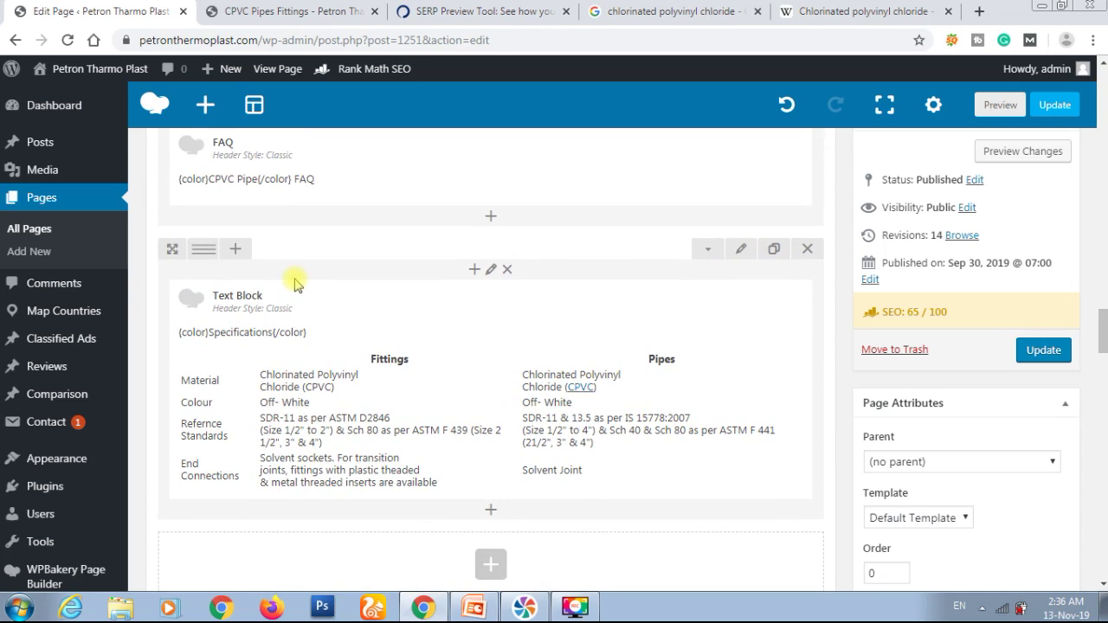
pyautogui.scroll(2, 295, 284)
pyautogui.scroll(-1, 294, 284)
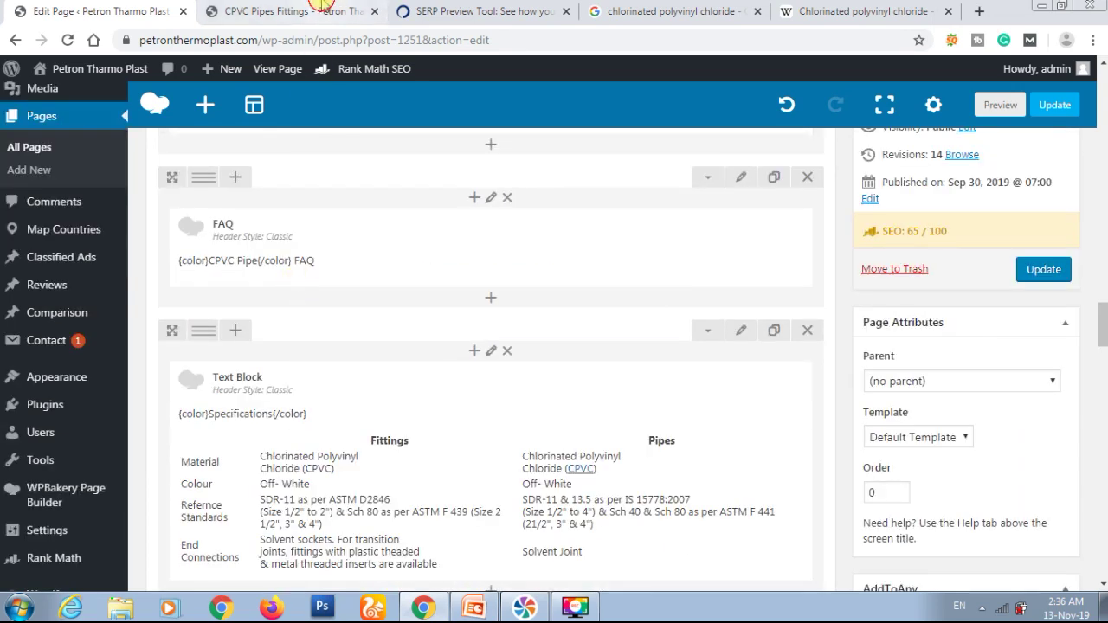
pyautogui.click(321, 7)
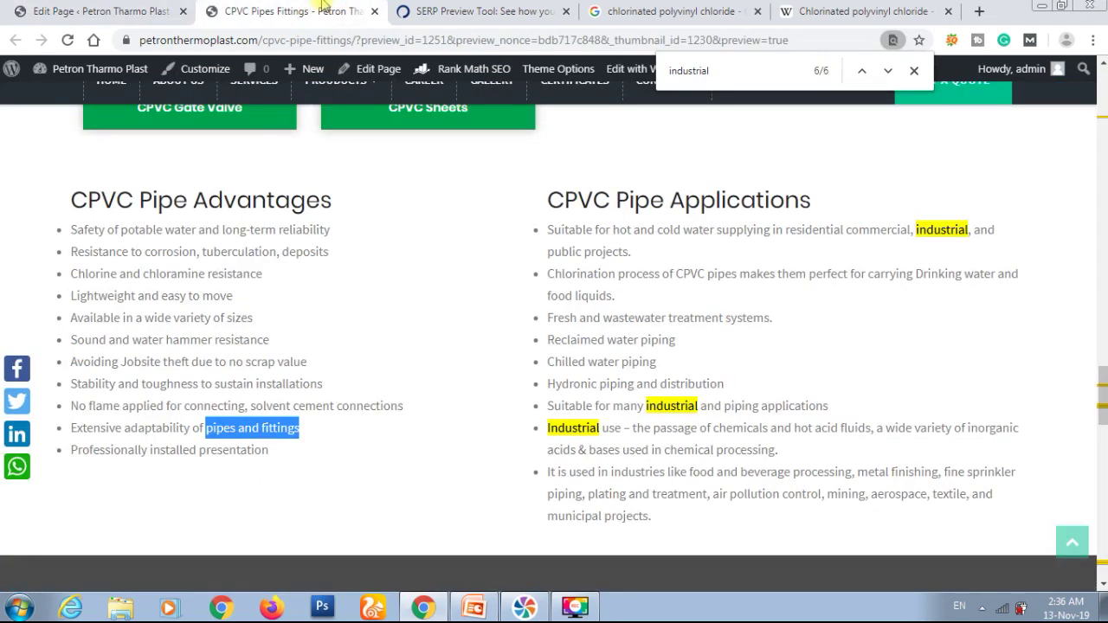
pyautogui.click(147, 7)
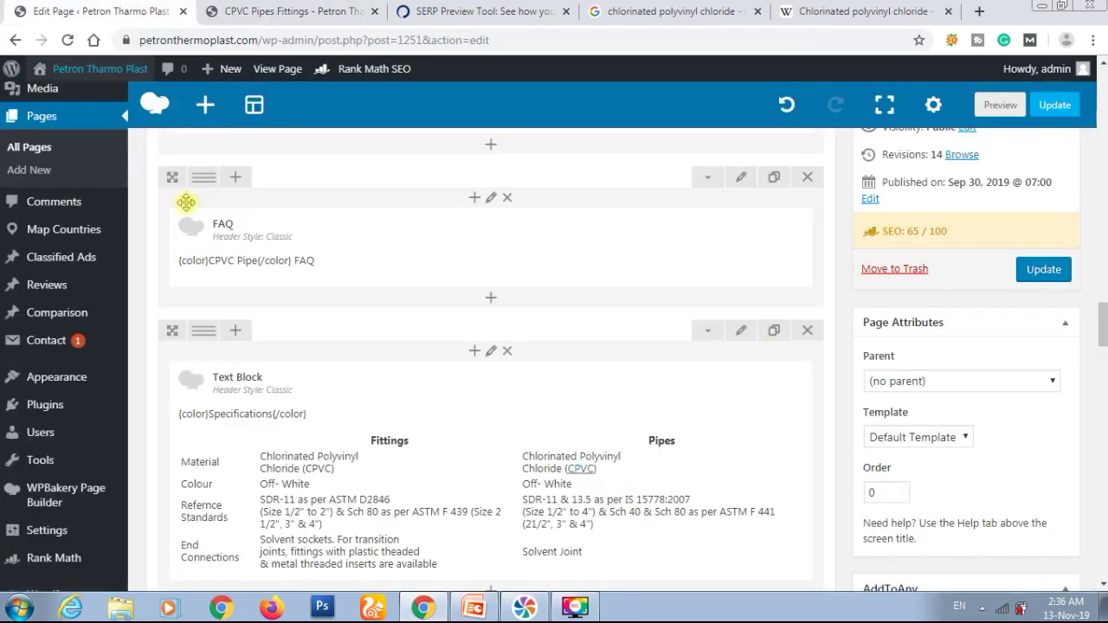
pyautogui.scroll(1, 280, 309)
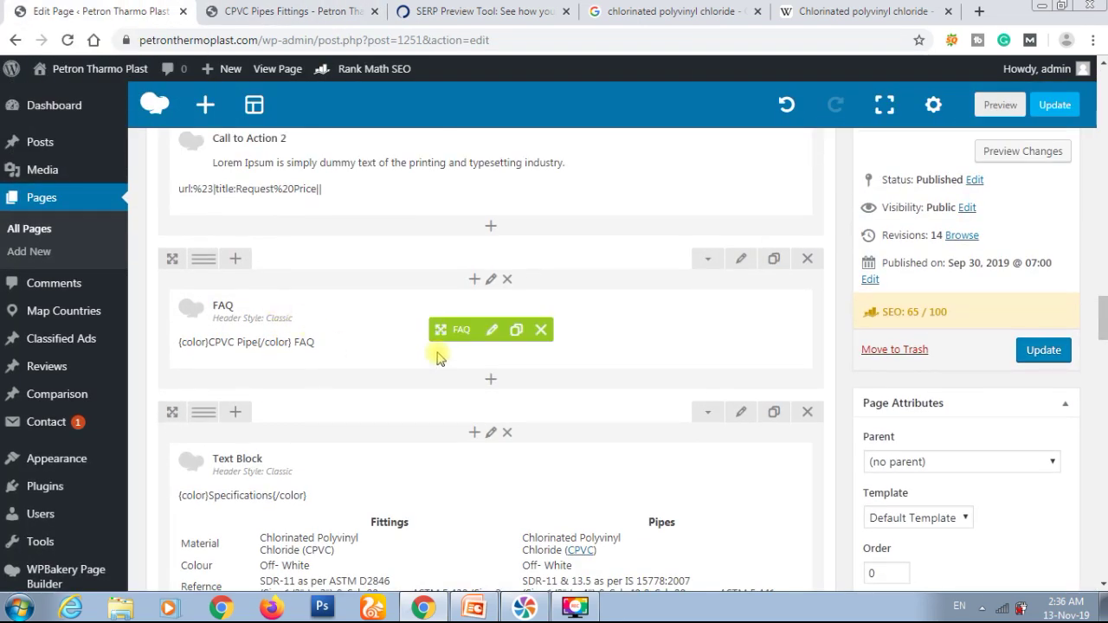
pyautogui.scroll(2, 437, 357)
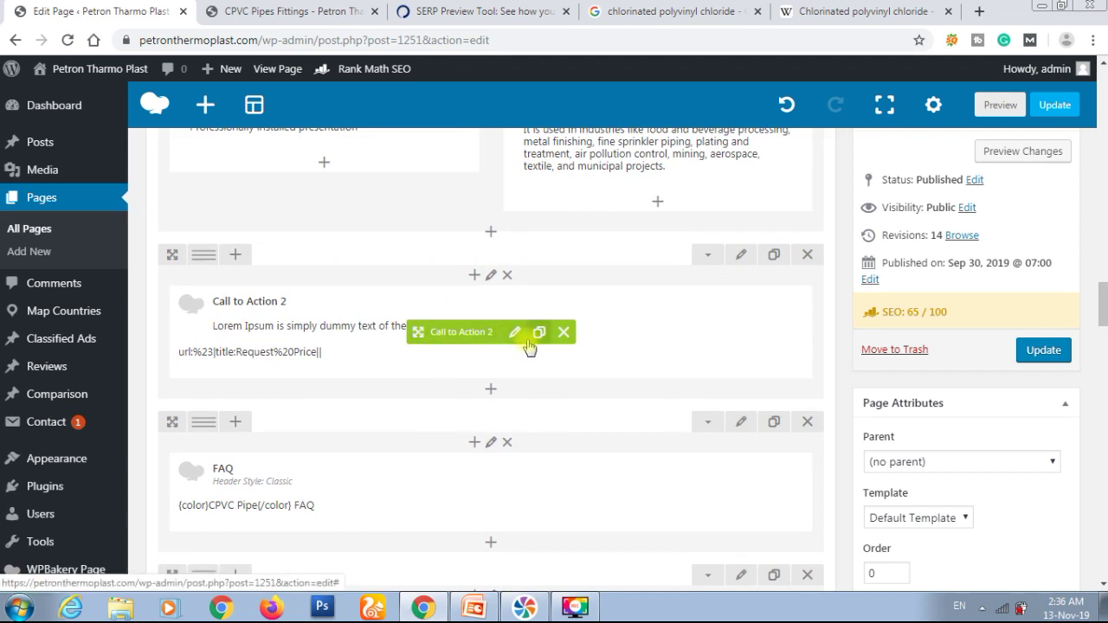
# Select the Lorem Ipsum banner heading in the preview, then return to the Edit Page tab
pyautogui.click(294, 10)
pyautogui.scroll(12, 372, 288)
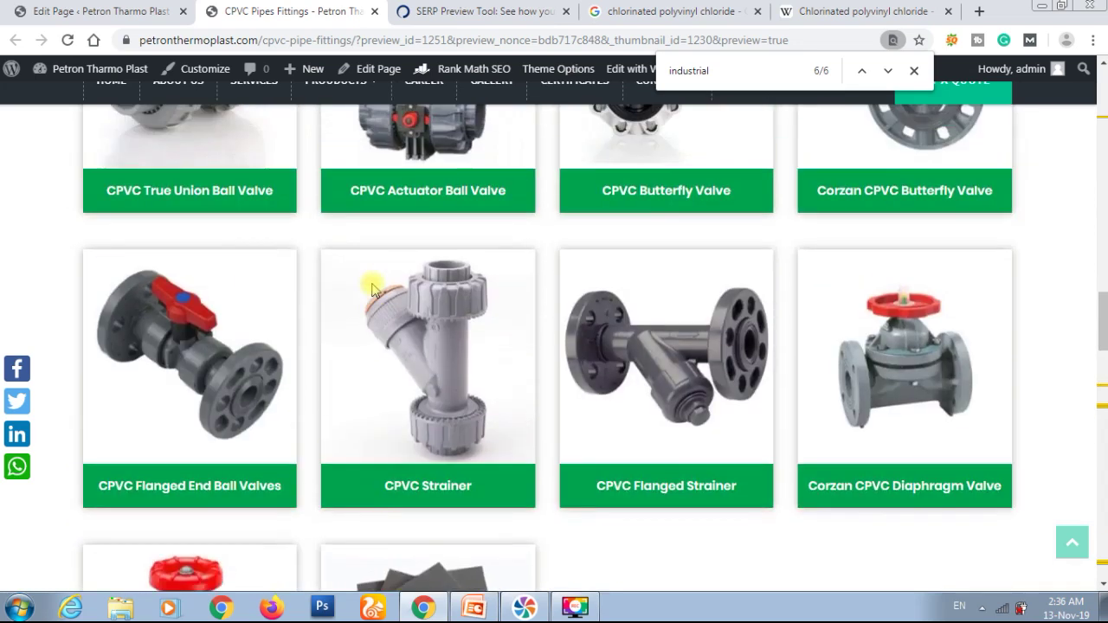
pyautogui.scroll(-15, 373, 288)
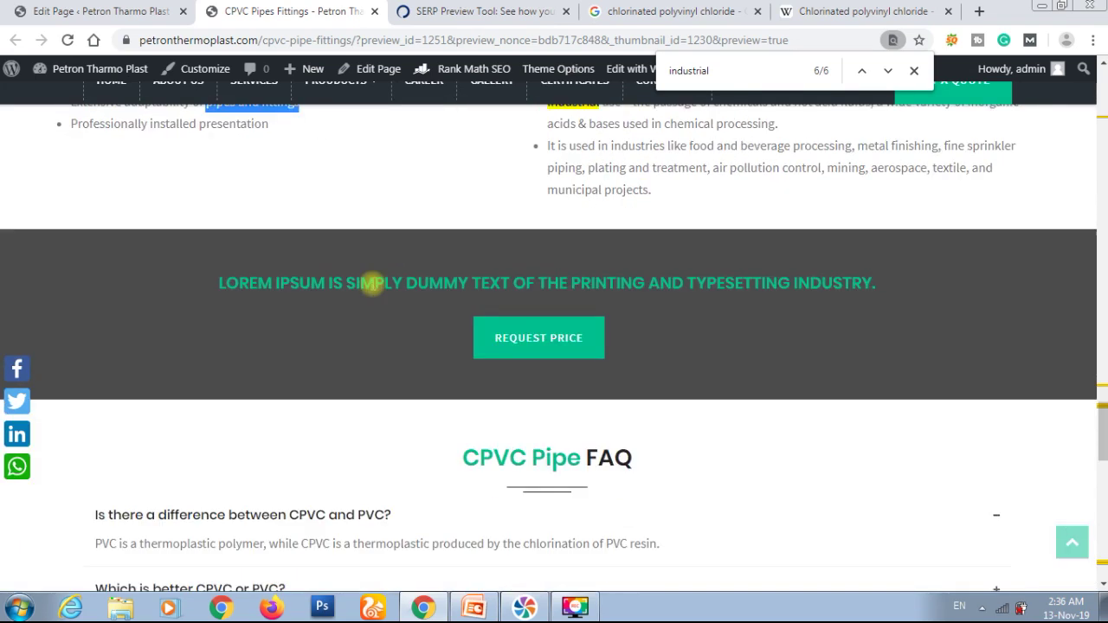
pyautogui.tripleClick(325, 277)
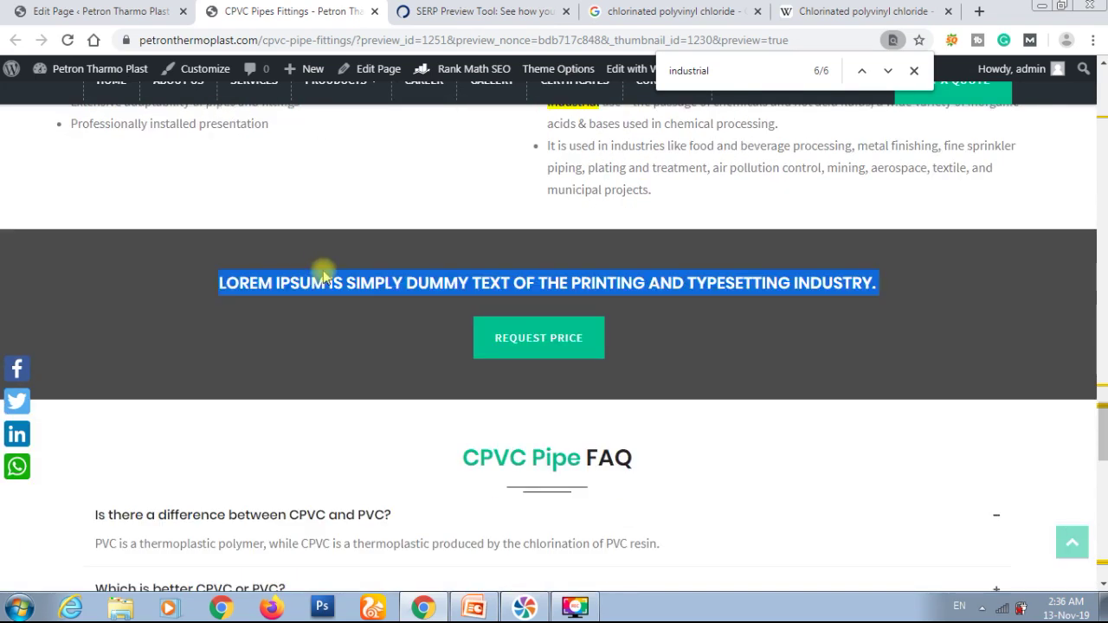
pyautogui.scroll(3, 325, 277)
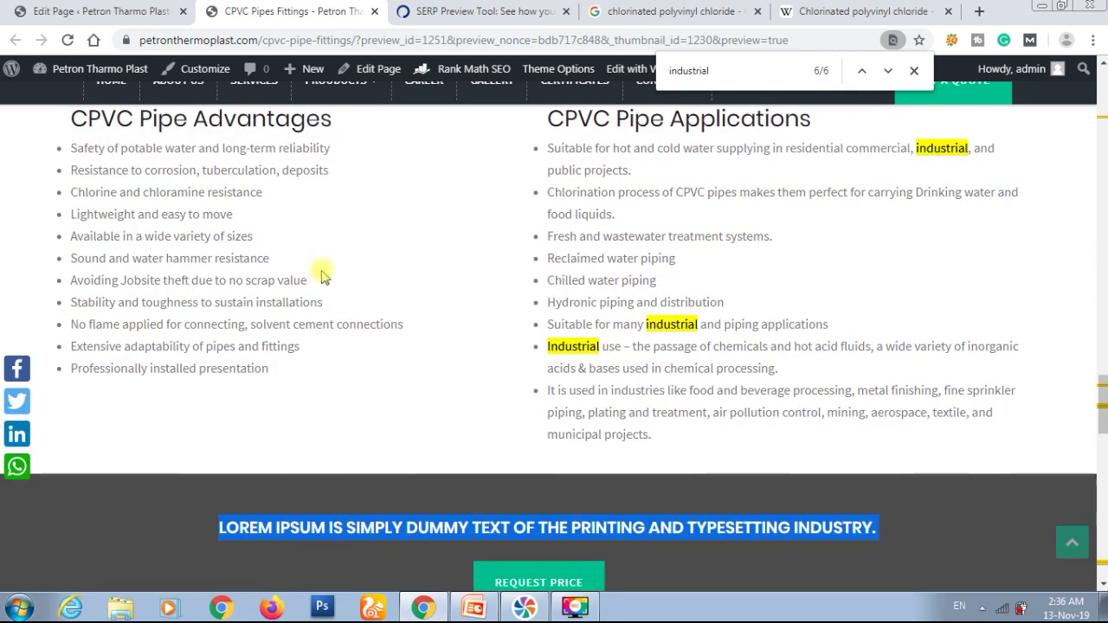
pyautogui.click(101, 11)
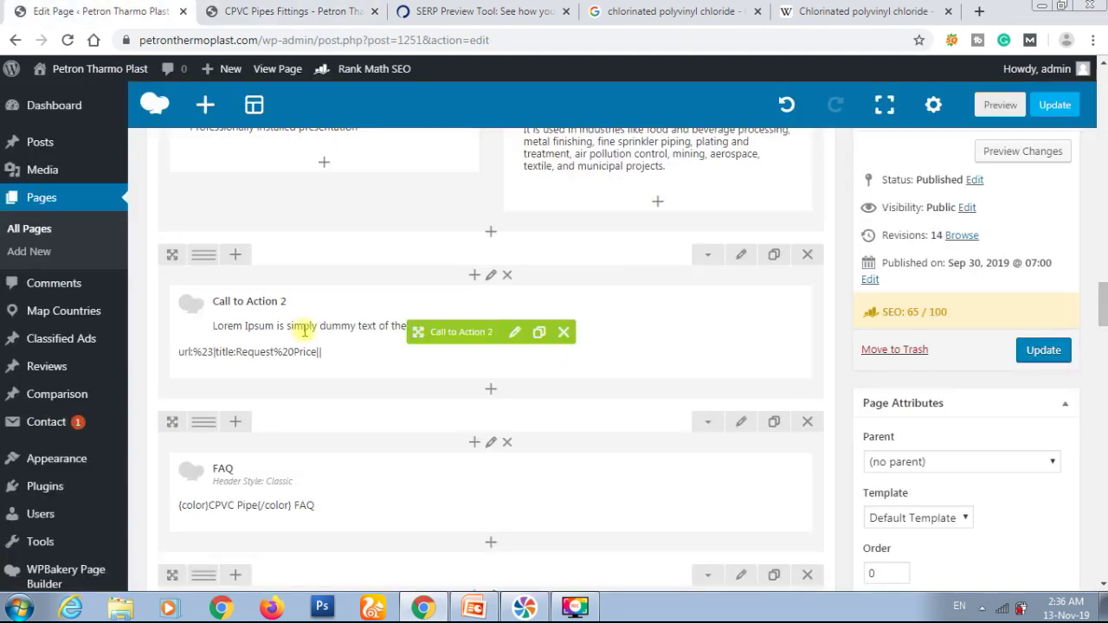
# In the Advantages Text Block, link 'pipes and fittings' to the UPVC Pipes & Fittings page and save
pyautogui.scroll(2, 305, 332)
pyautogui.click(338, 199)
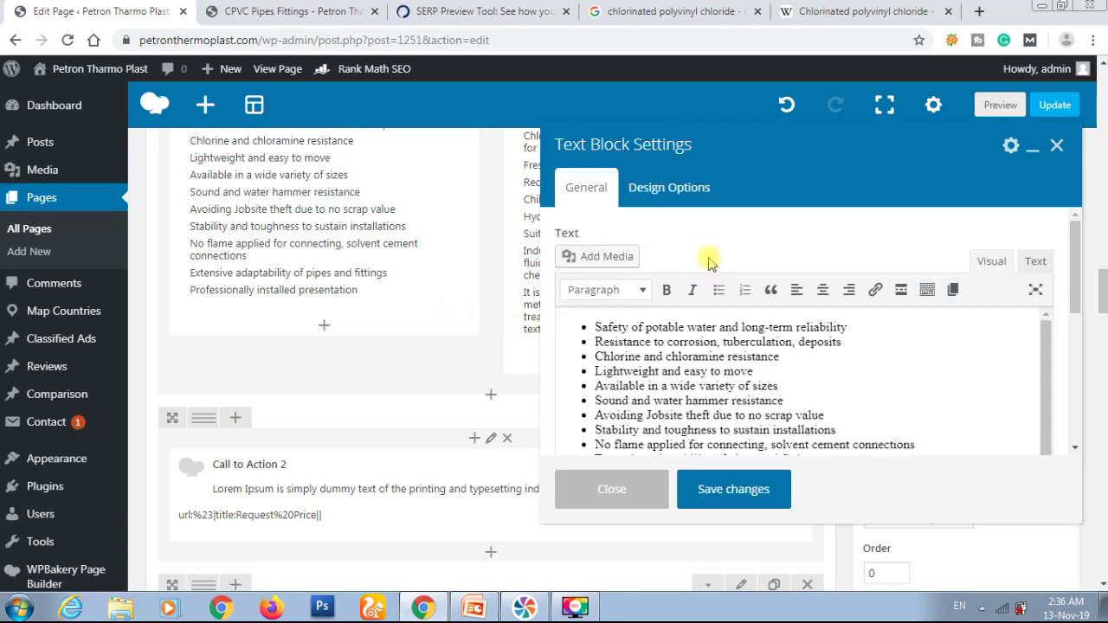
pyautogui.scroll(-1, 801, 414)
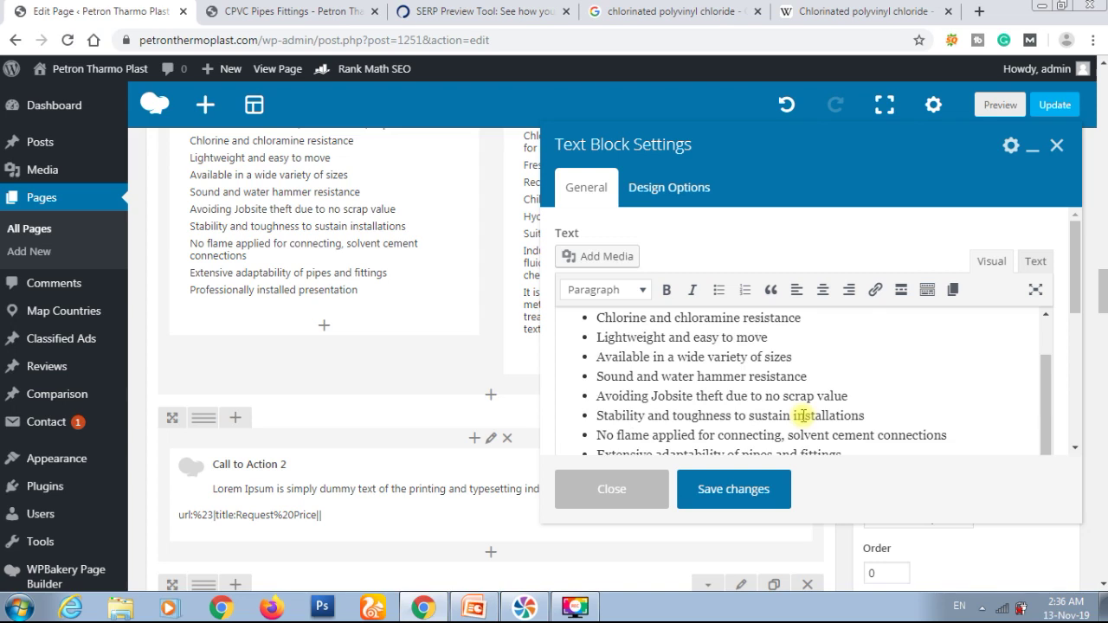
pyautogui.scroll(-2, 804, 415)
pyautogui.moveTo(742, 373); pyautogui.dragTo(842, 373)
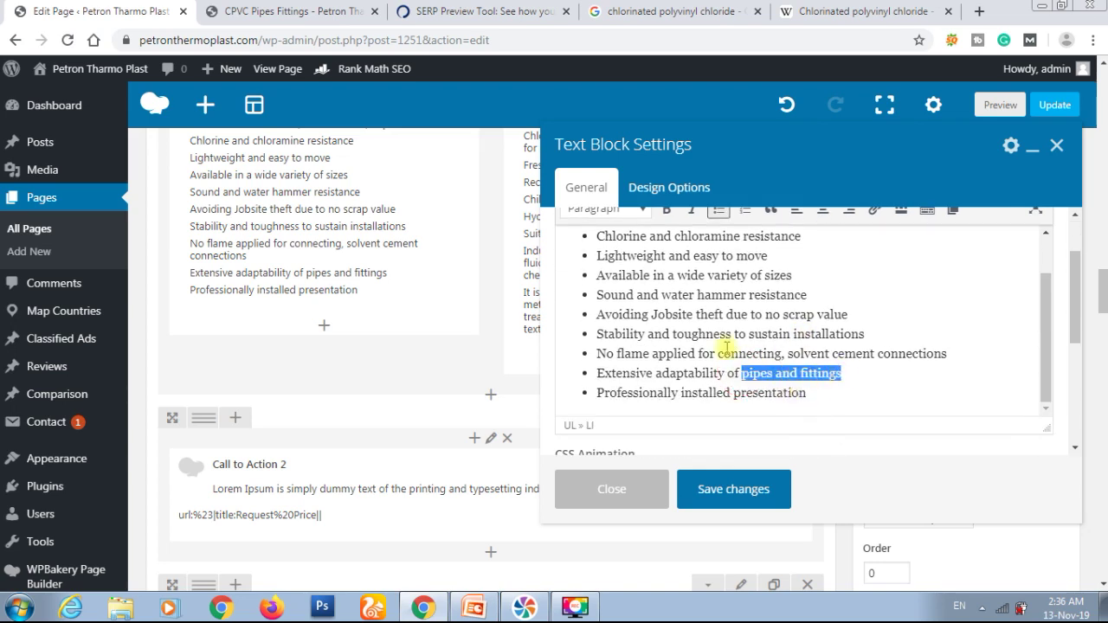
pyautogui.click(875, 216)
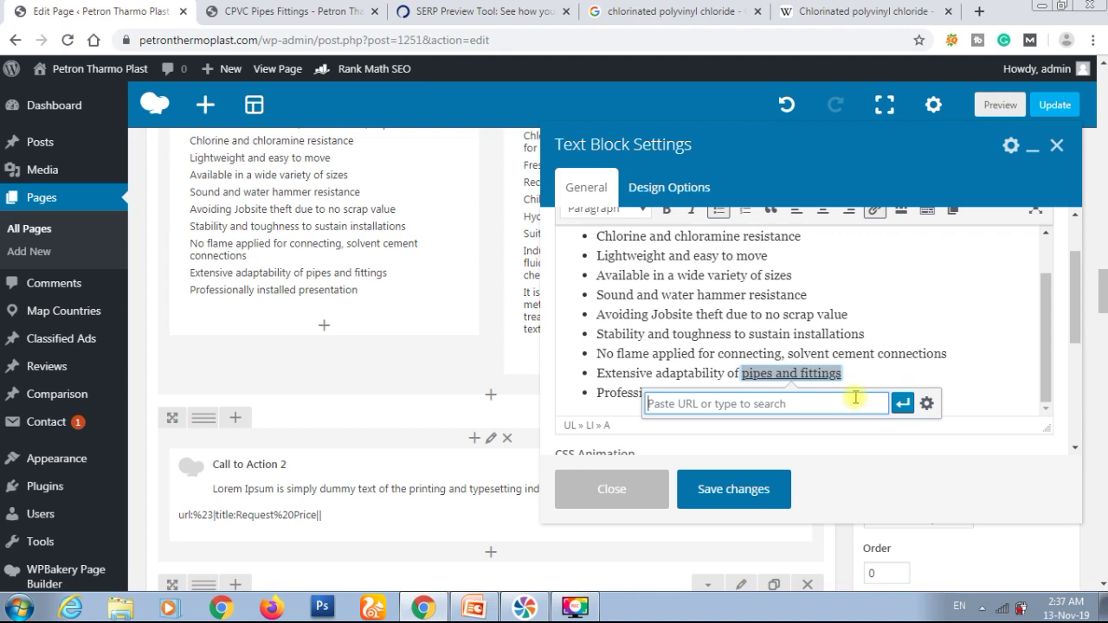
pyautogui.write('upvc-pipe-fittin')
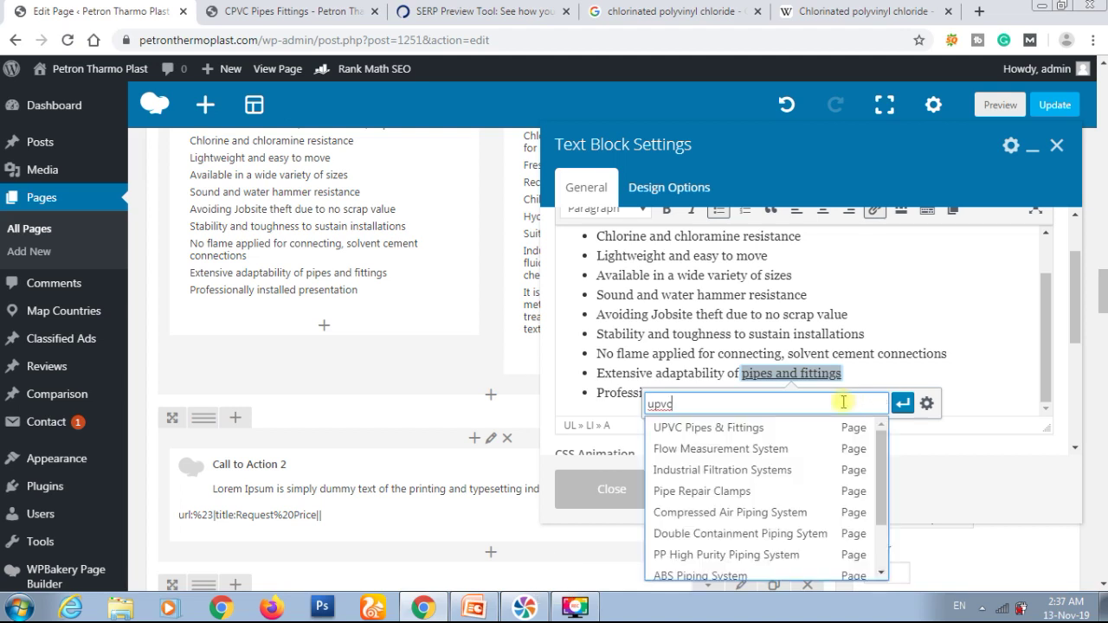
pyautogui.click(767, 431)
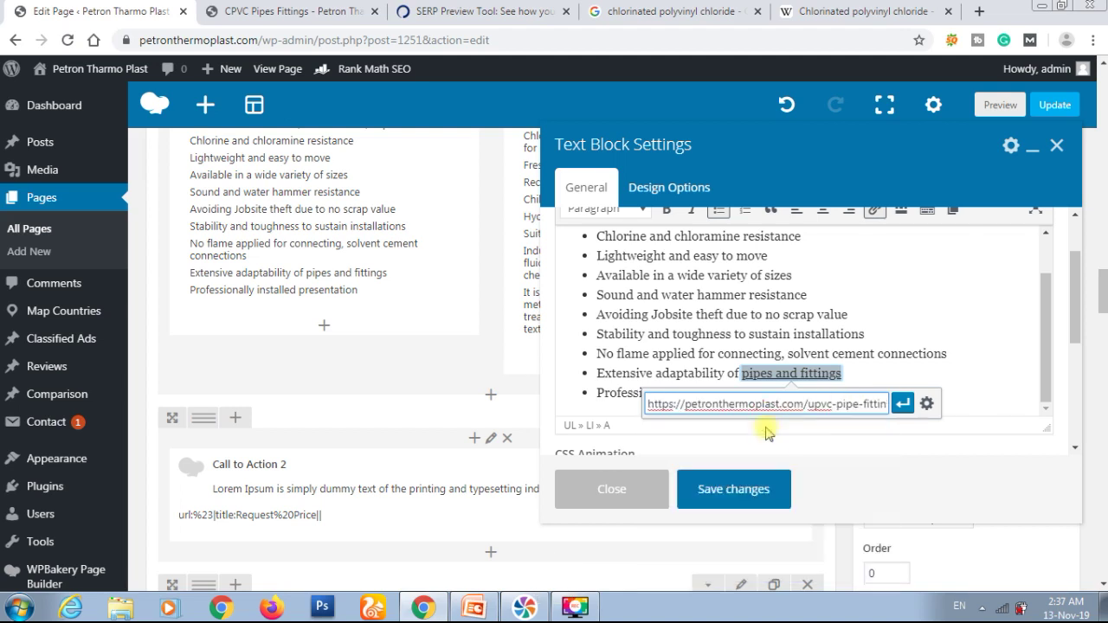
pyautogui.click(903, 405)
pyautogui.click(730, 489)
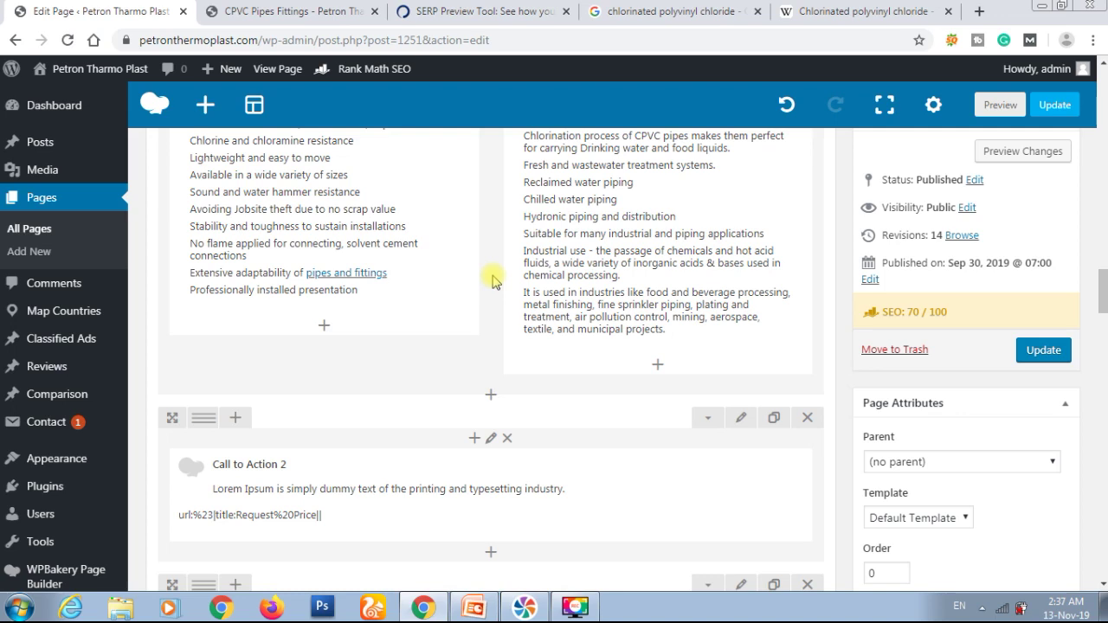
pyautogui.scroll(-7, 492, 281)
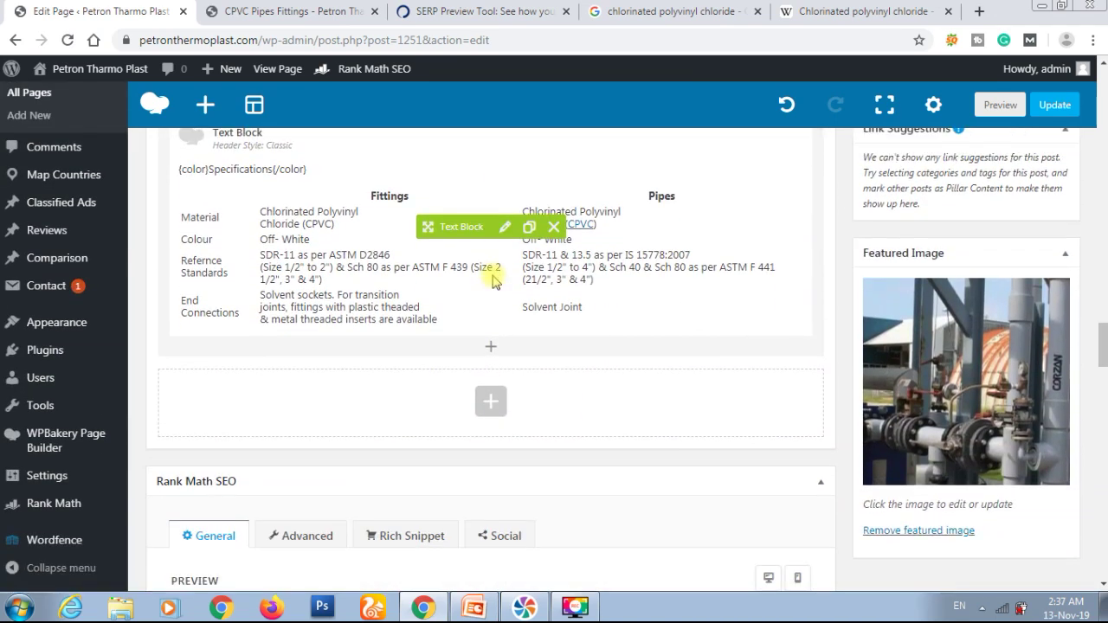
pyautogui.scroll(3, 492, 277)
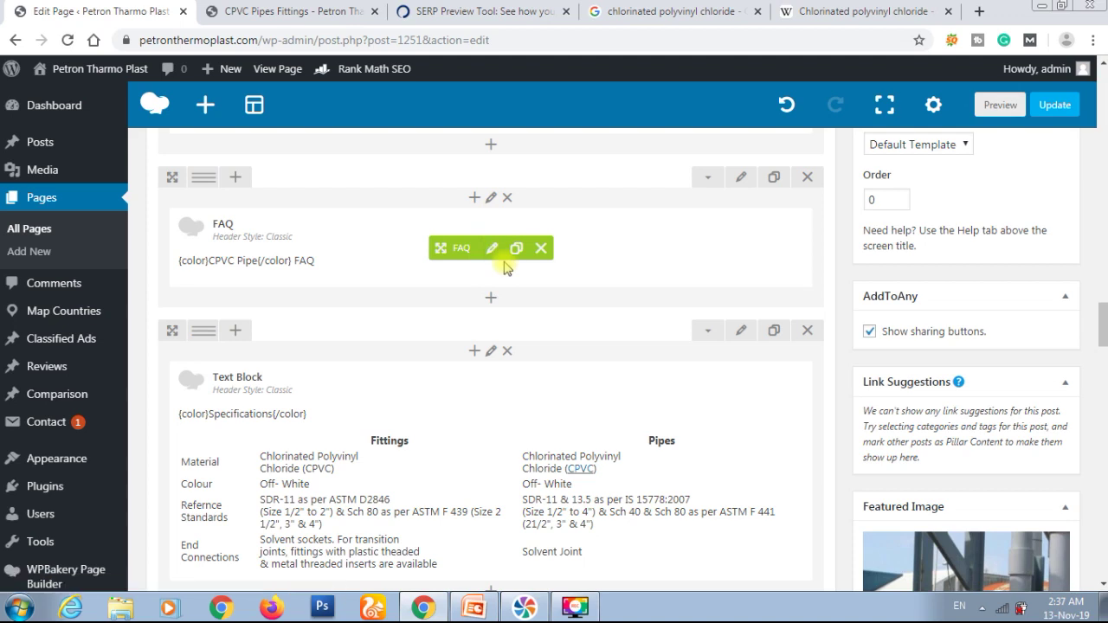
pyautogui.scroll(2, 609, 460)
pyautogui.scroll(-5, 470, 354)
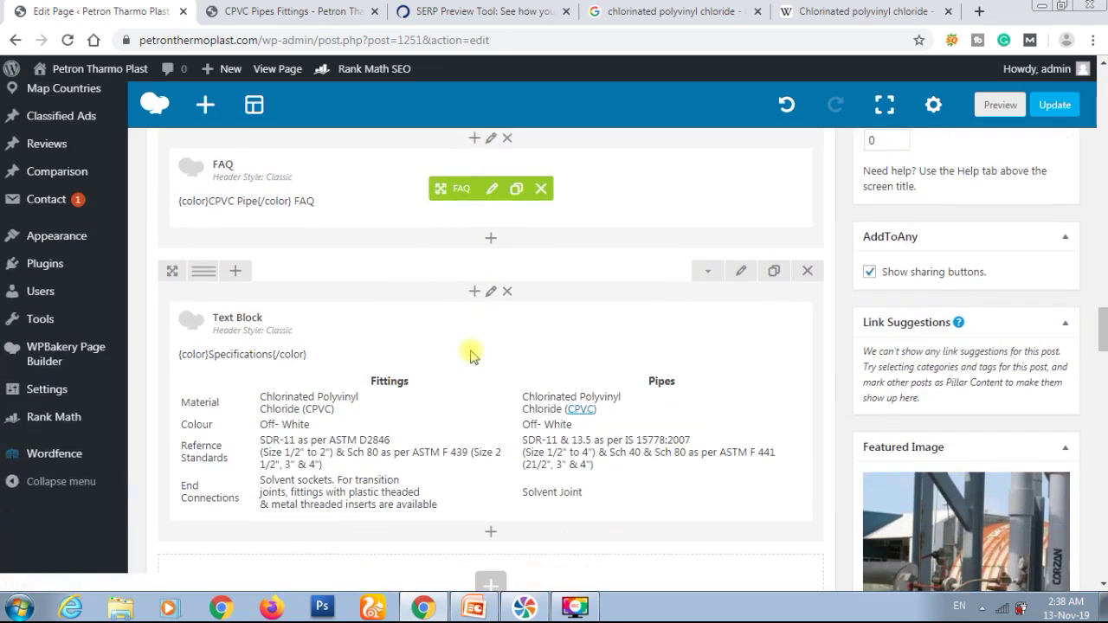
pyautogui.scroll(-9, 470, 354)
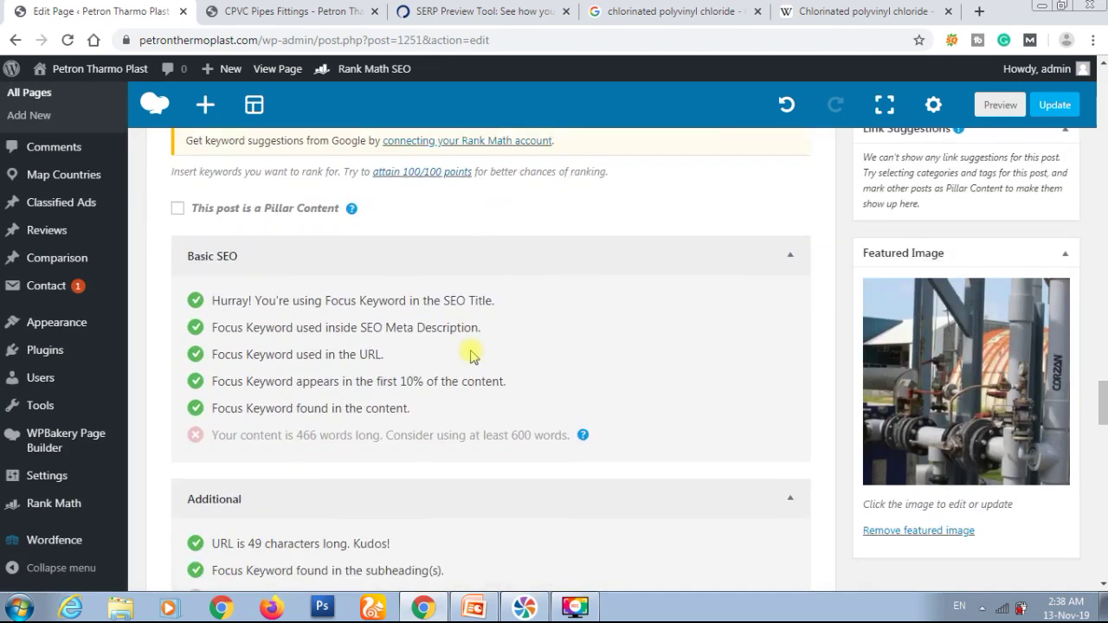
pyautogui.scroll(-2, 470, 354)
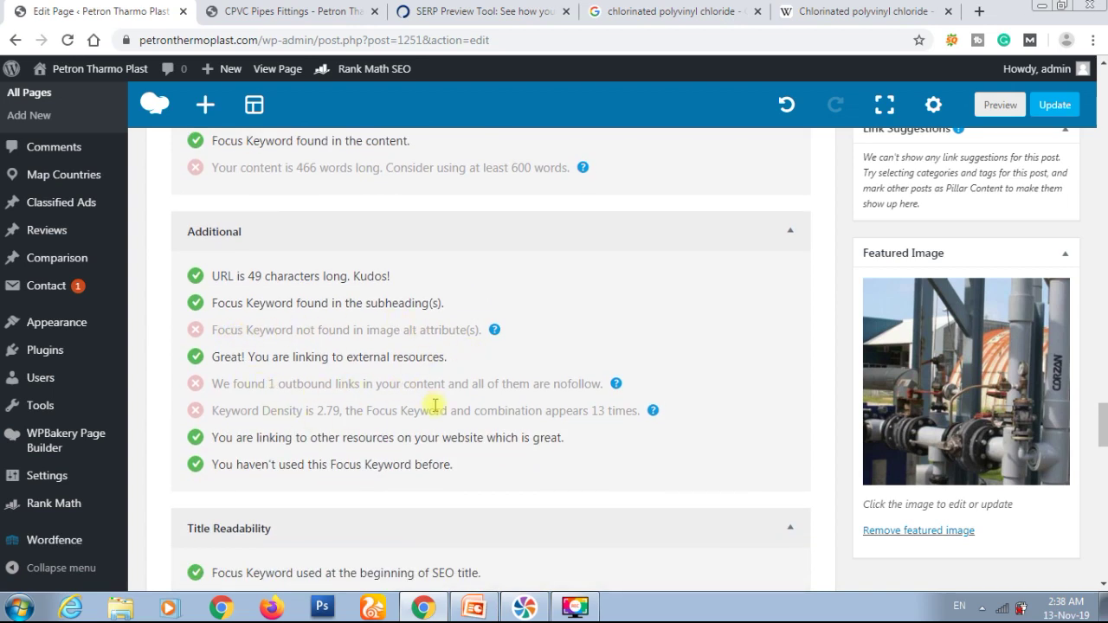
pyautogui.scroll(-3, 435, 459)
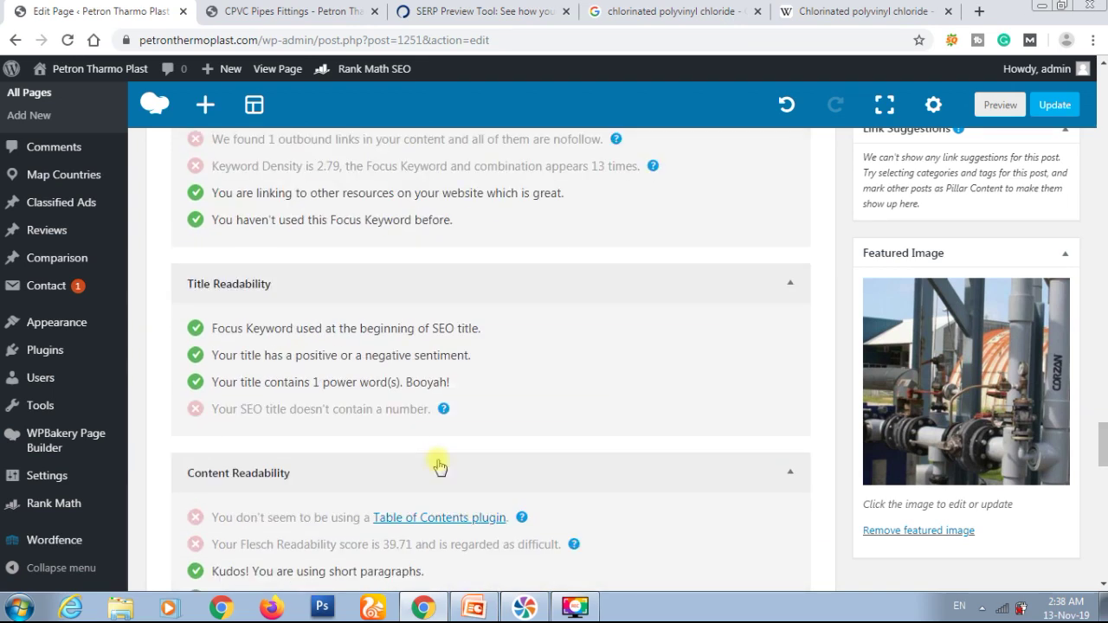
pyautogui.scroll(-2, 435, 459)
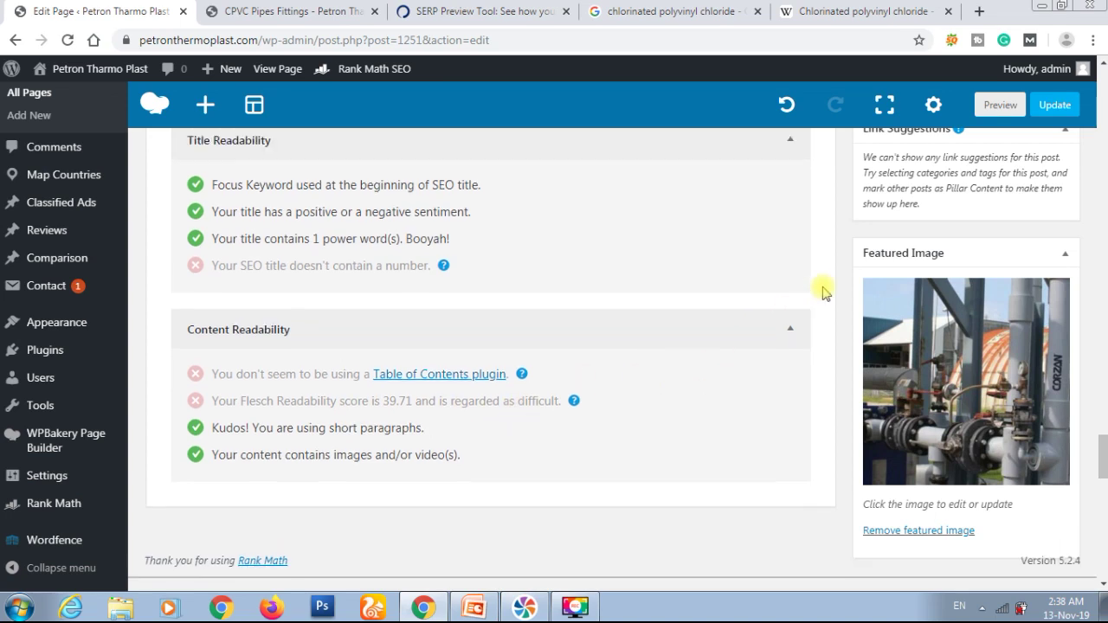
pyautogui.scroll(1, 822, 291)
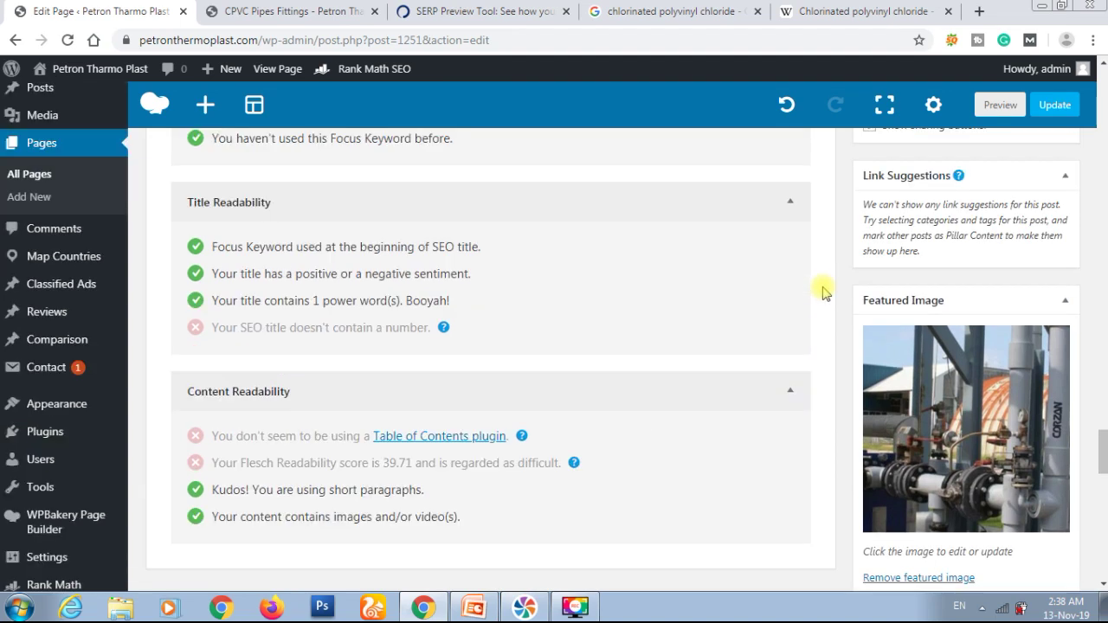
# Update the CPVC Pipes Fittings page and review its Rank Math checks at 70/100
pyautogui.click(1054, 117)
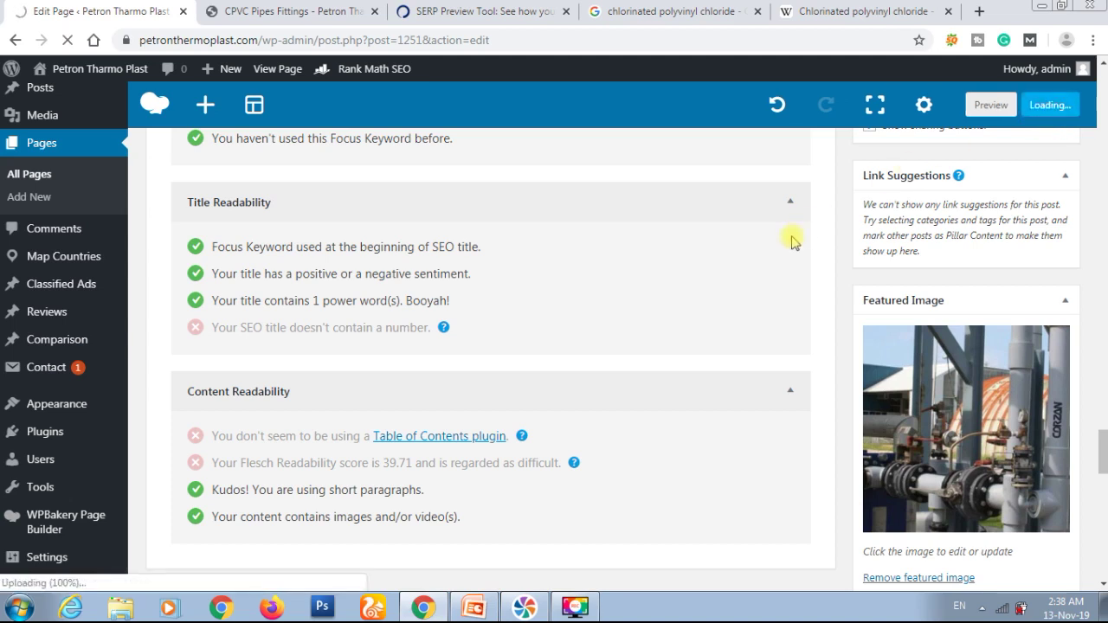
pyautogui.scroll(1, 795, 243)
pyautogui.scroll(10, 795, 244)
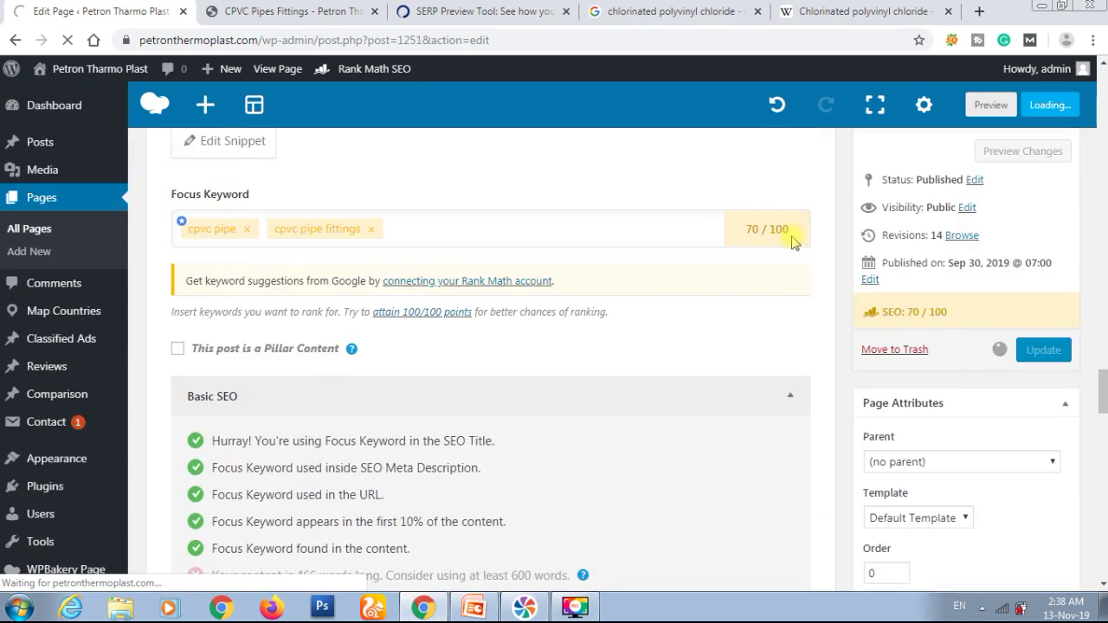
pyautogui.scroll(3, 795, 243)
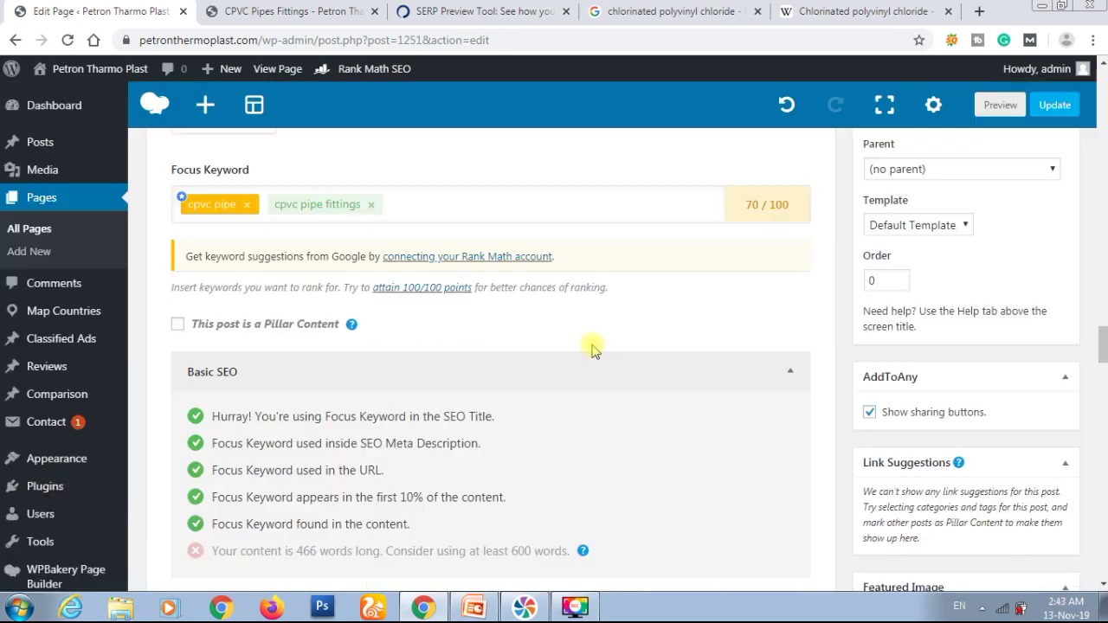
pyautogui.scroll(-3, 594, 347)
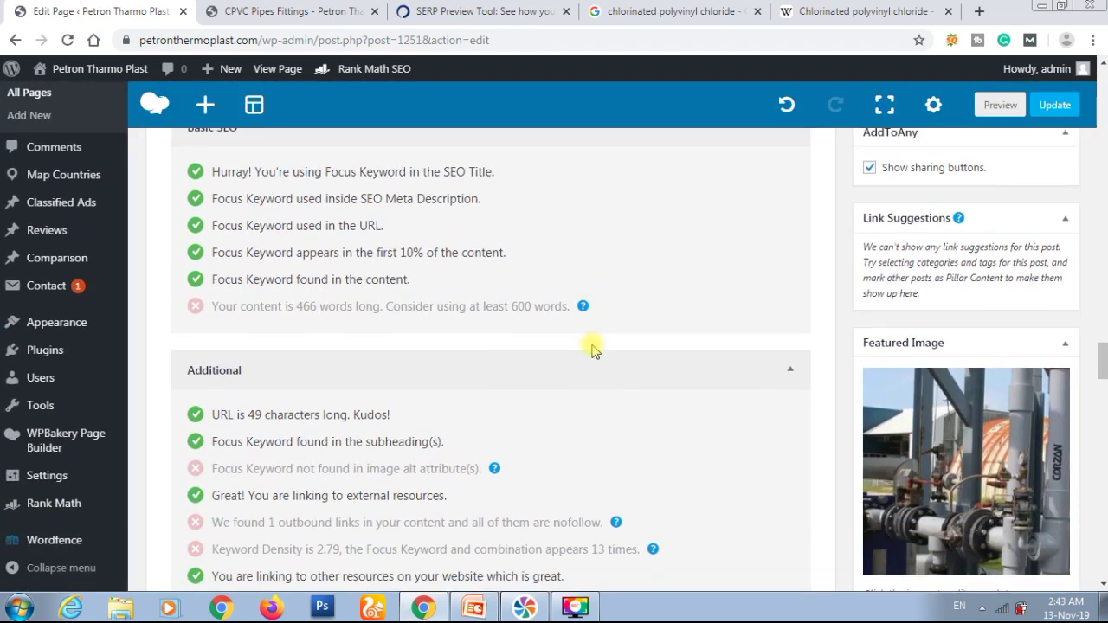
pyautogui.scroll(-2, 594, 347)
pyautogui.scroll(5, 594, 346)
pyautogui.scroll(-3, 594, 346)
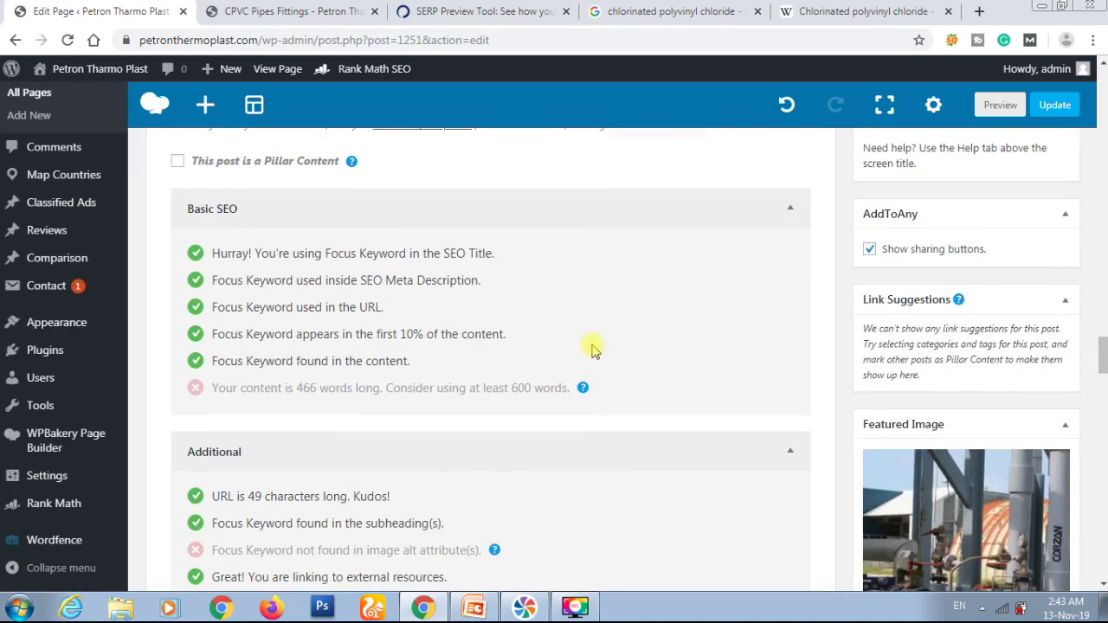
pyautogui.scroll(-2, 593, 350)
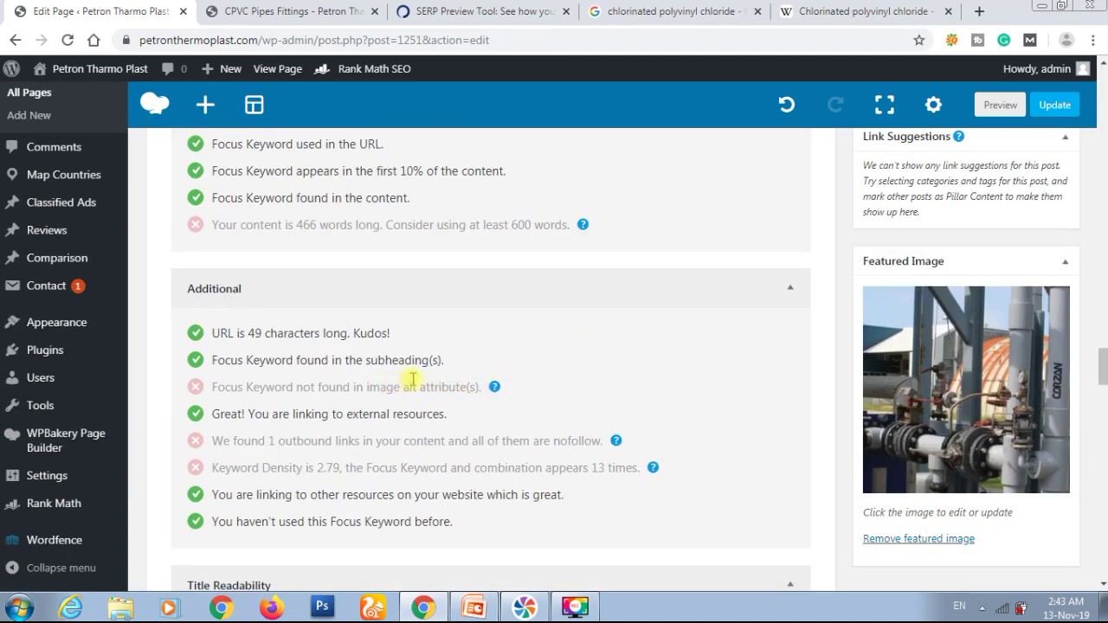
pyautogui.scroll(10, 517, 385)
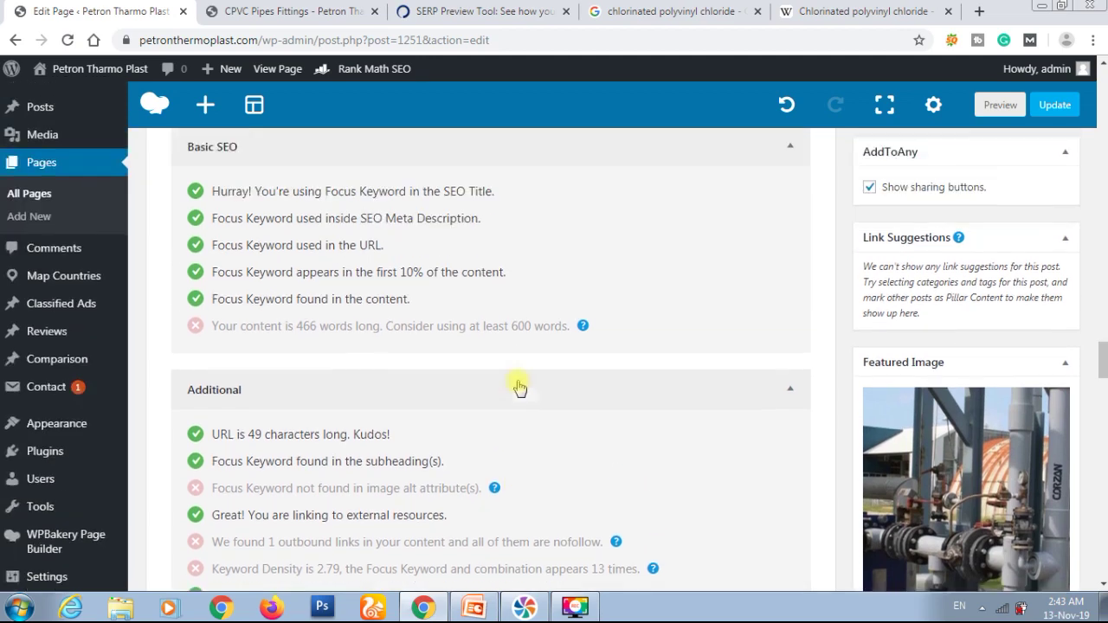
pyautogui.scroll(10, 517, 385)
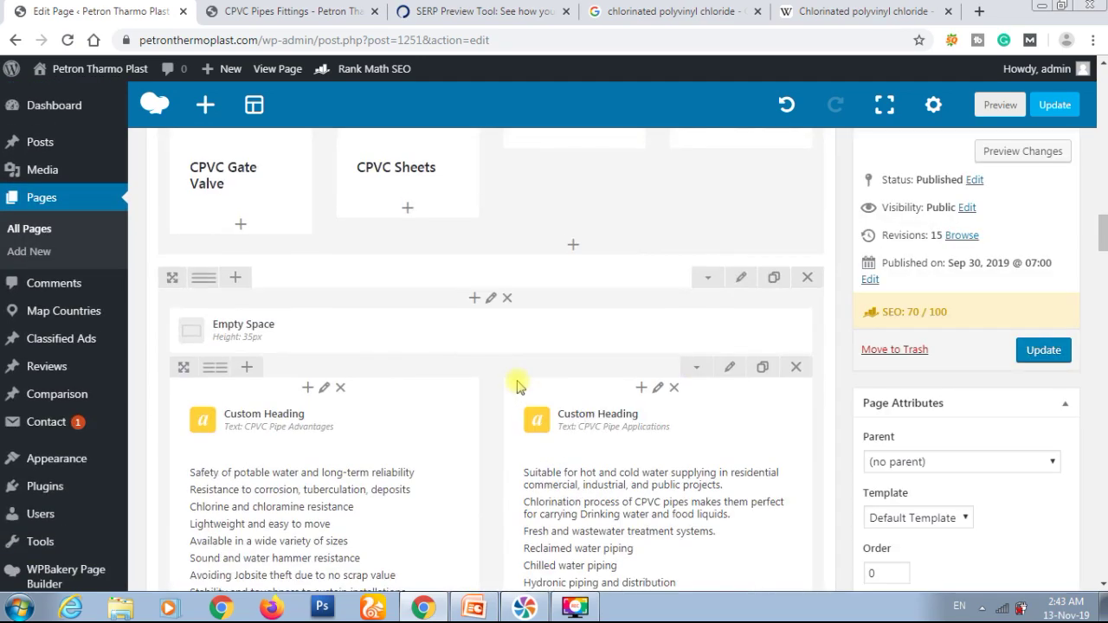
# Open the CPVC Pipe Single Image element and its image's media details
pyautogui.scroll(6, 516, 385)
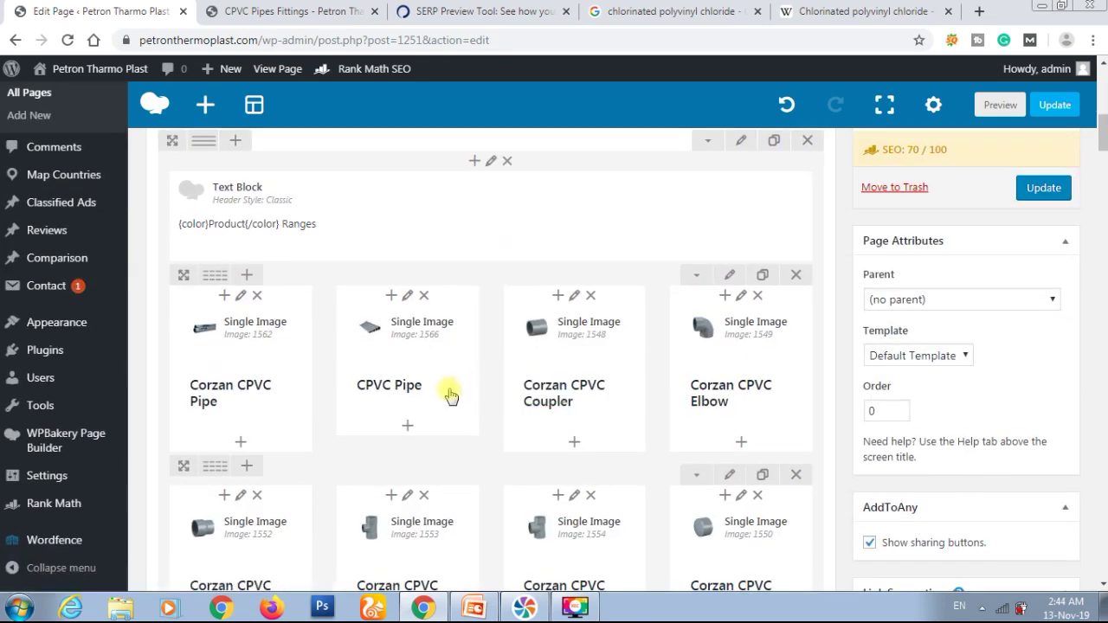
pyautogui.moveTo(425, 325)
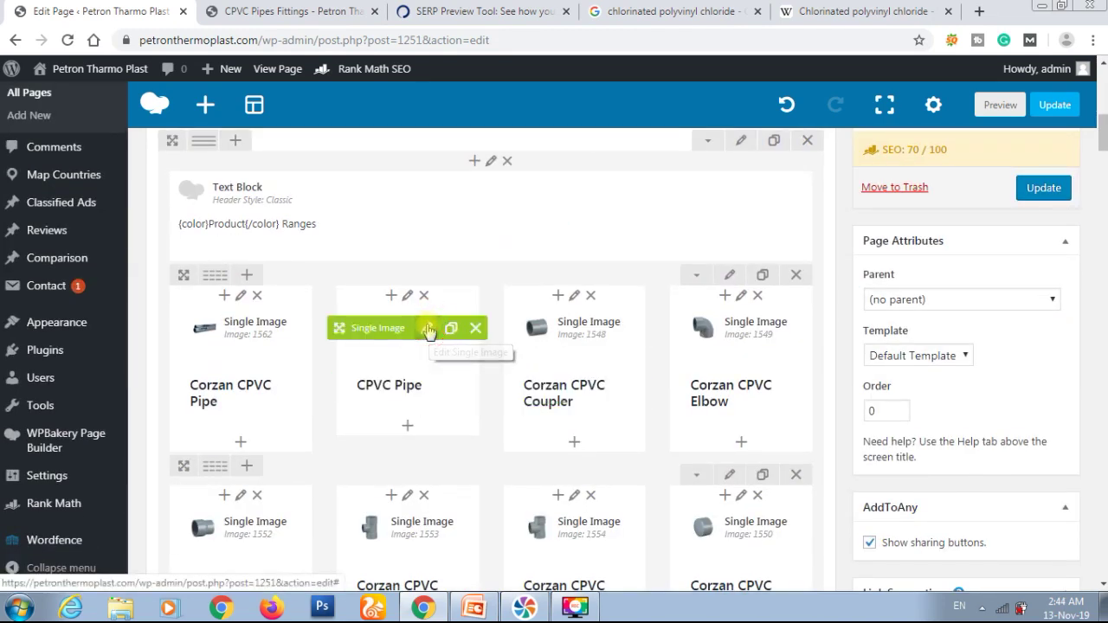
pyautogui.click(428, 329)
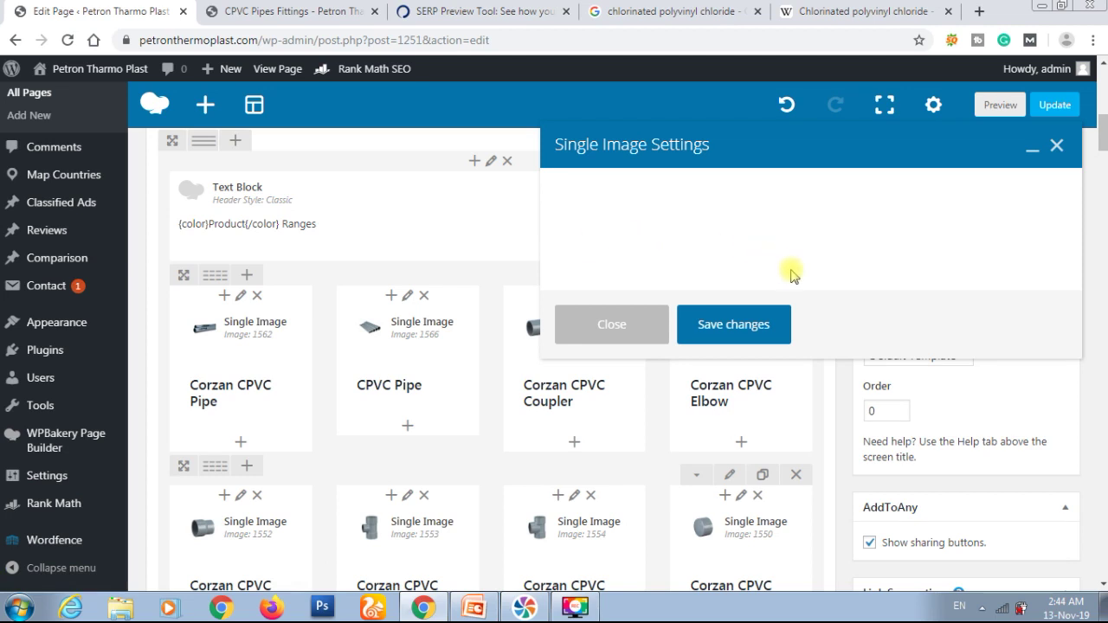
pyautogui.scroll(-1, 896, 323)
pyautogui.scroll(-1, 896, 323)
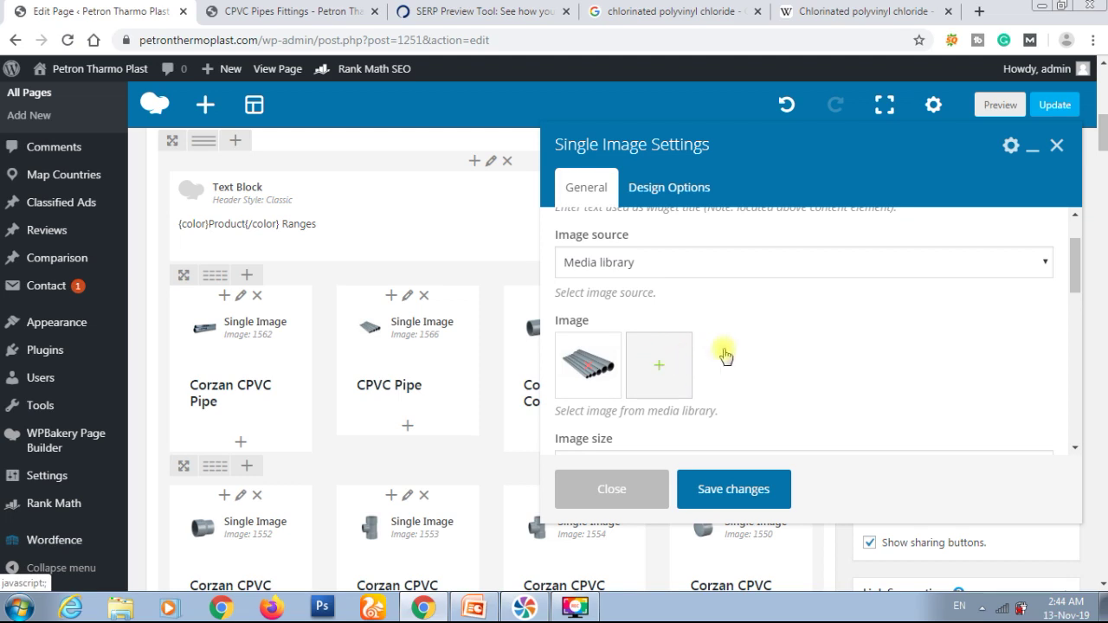
pyautogui.click(793, 347)
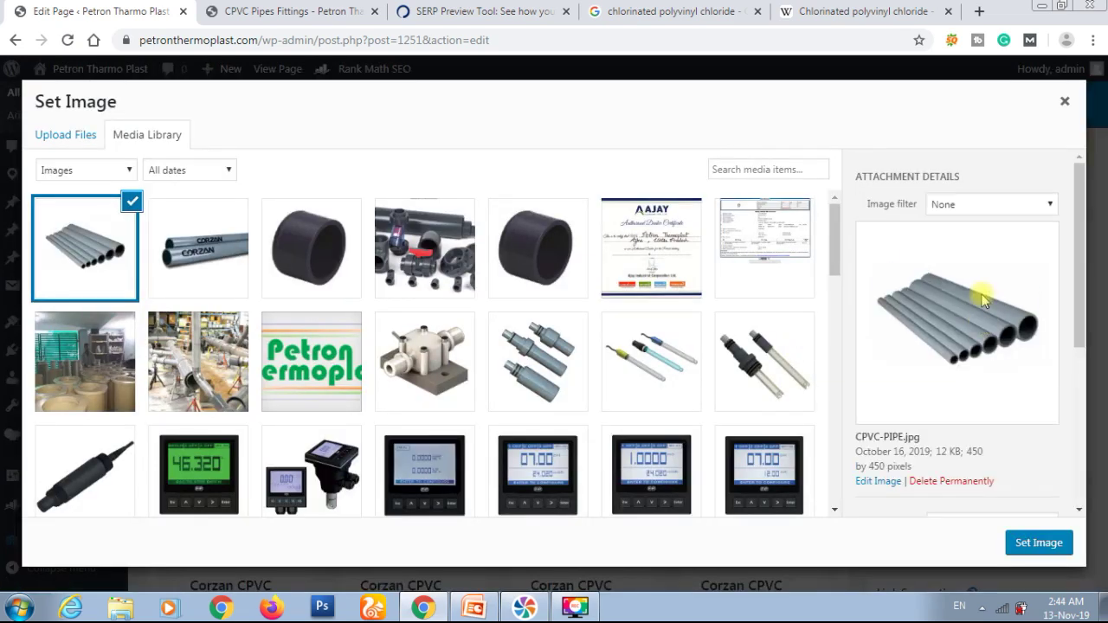
pyautogui.scroll(-3, 976, 432)
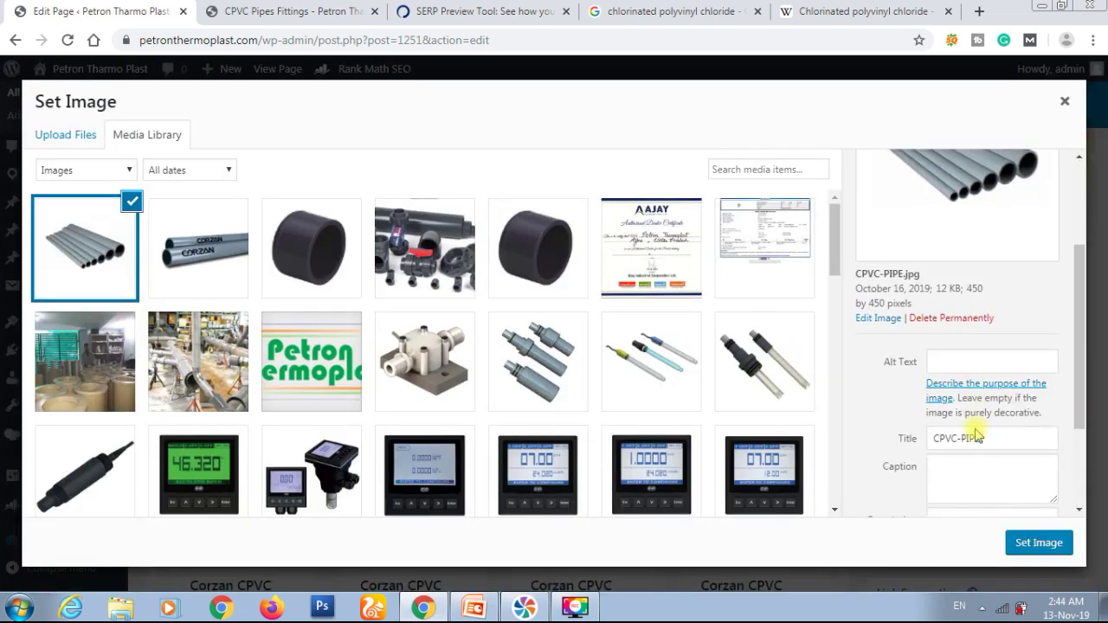
# Set the image alt text to 'CPVC Pipe', change the title to 'CPVC PIPE', and confirm the image
pyautogui.click(960, 362)
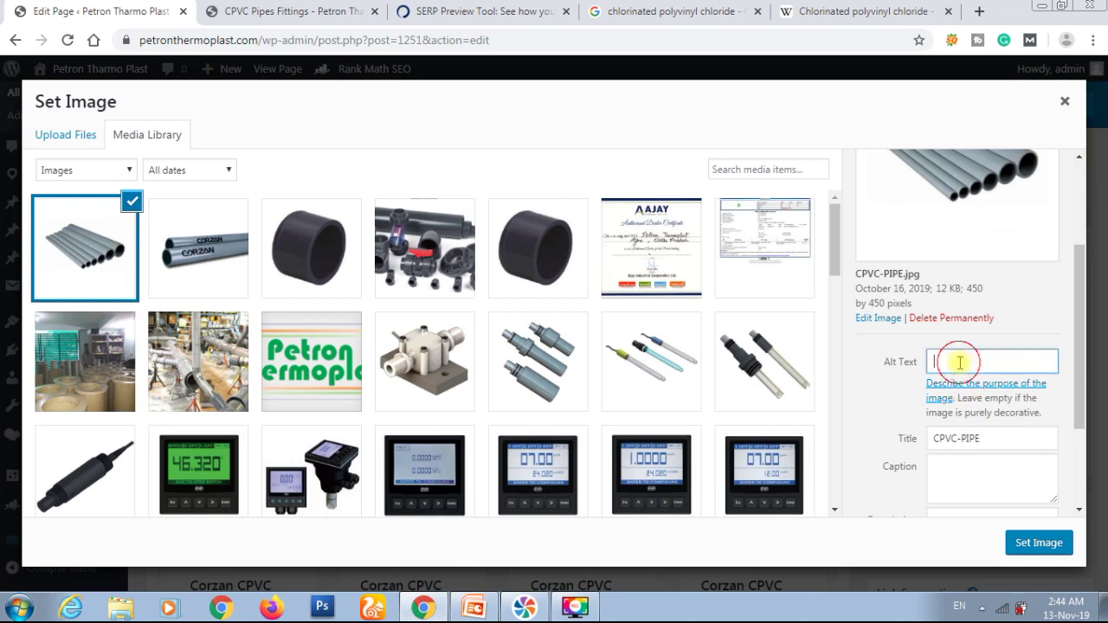
pyautogui.write('PVP')
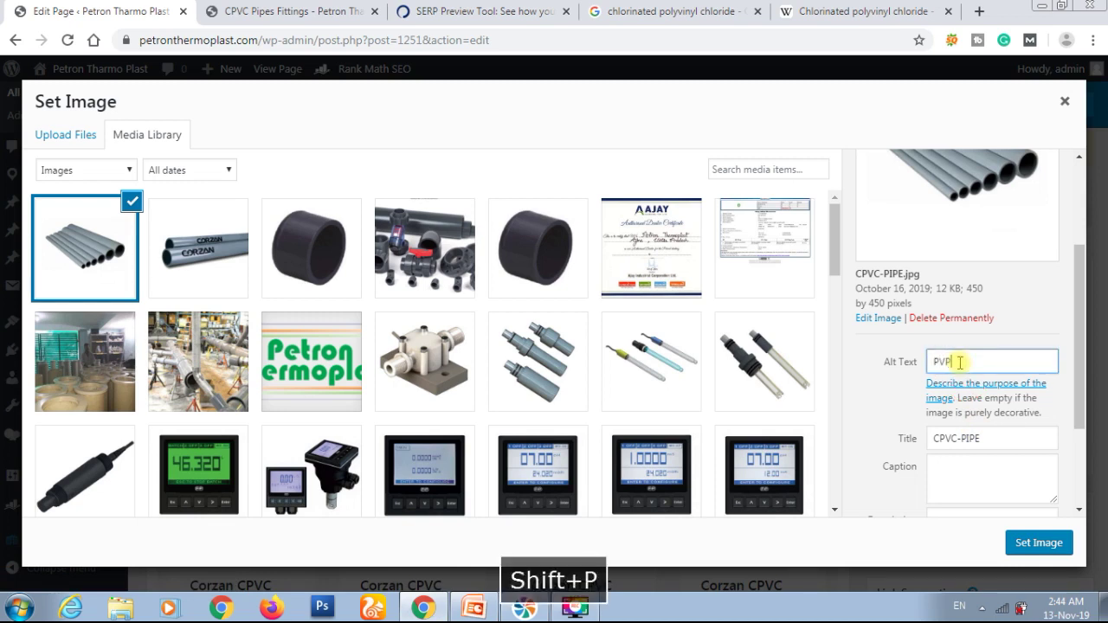
pyautogui.hotkey('shift', 'BackSpace')
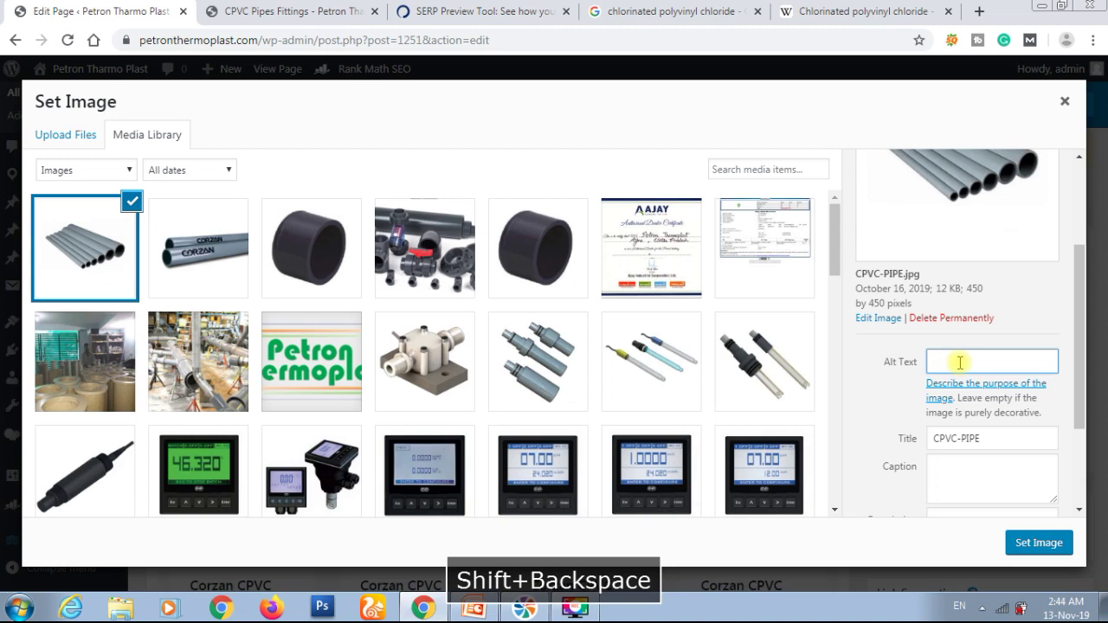
pyautogui.write('CPVC')
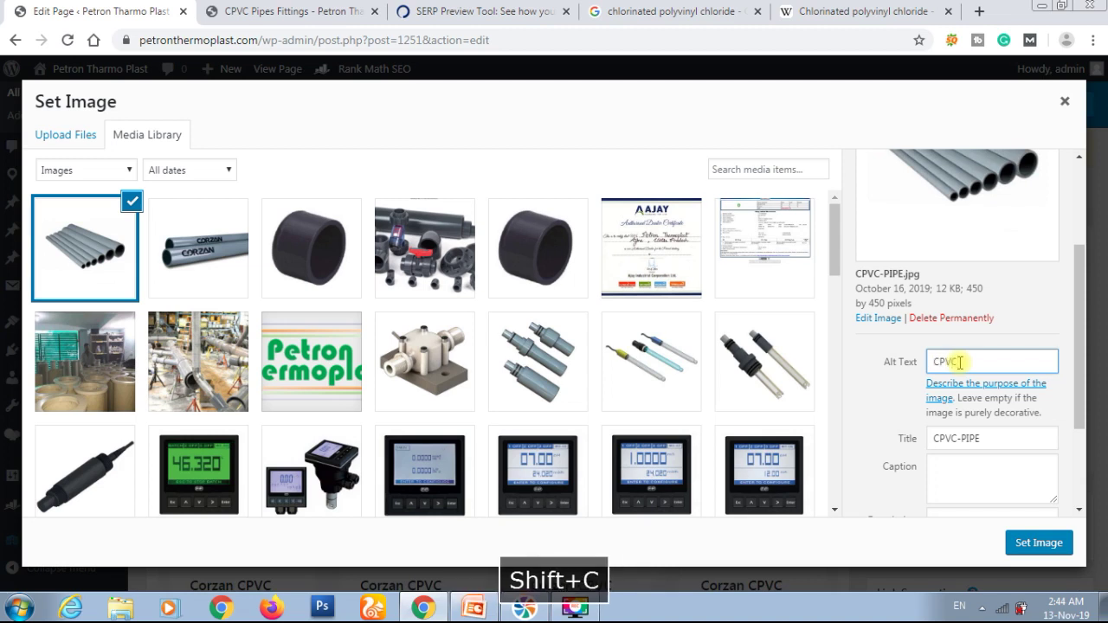
pyautogui.write(' Pipe')
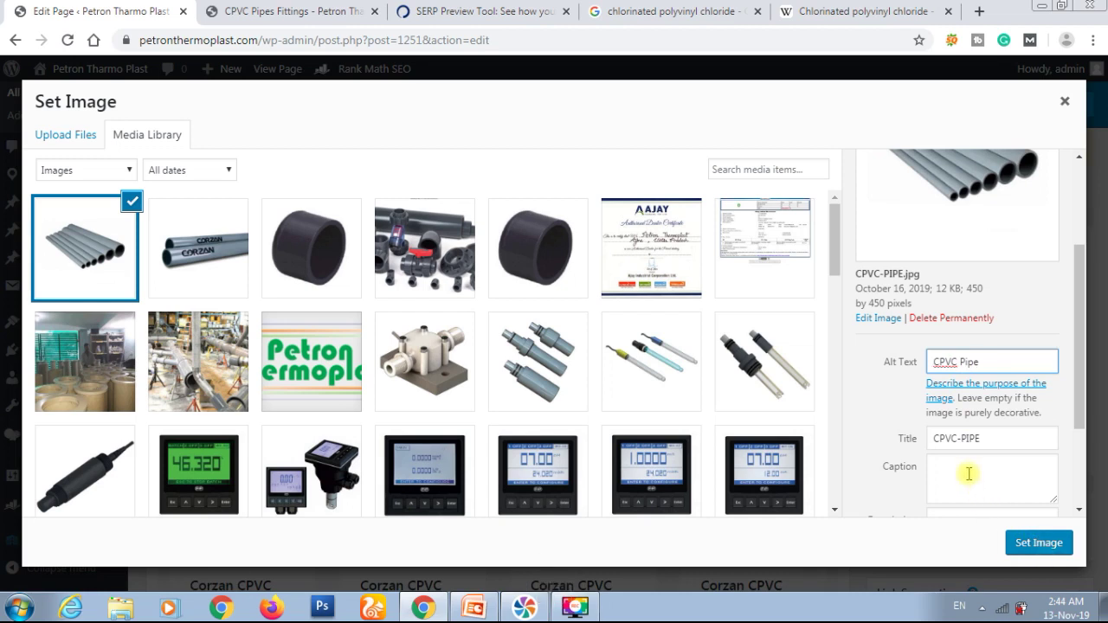
pyautogui.click(961, 439)
pyautogui.press('BackSpace')
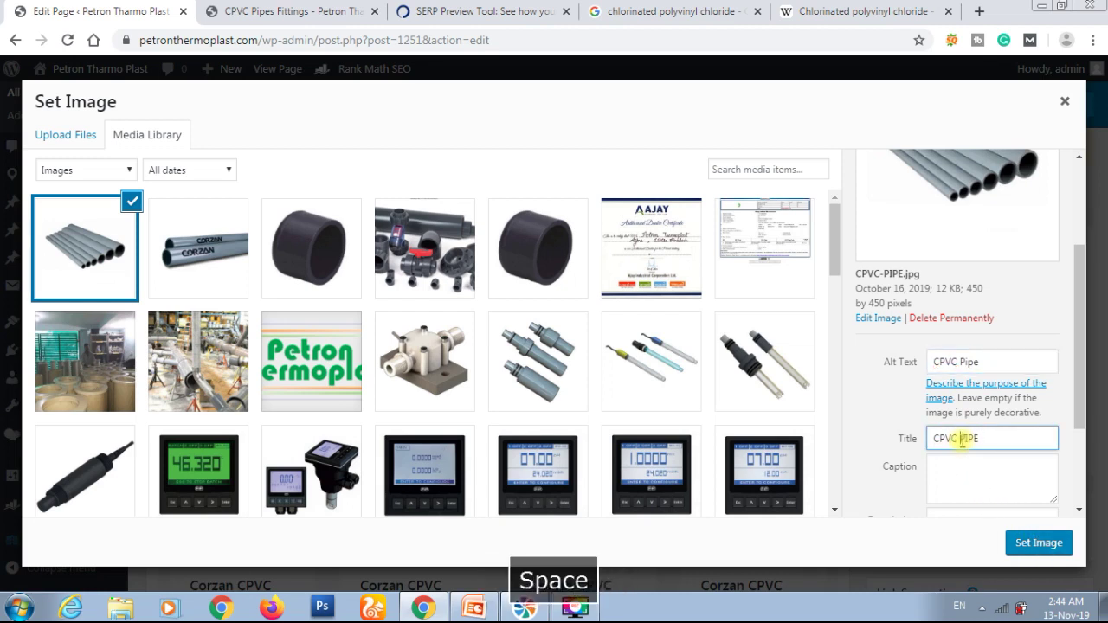
pyautogui.click(996, 530)
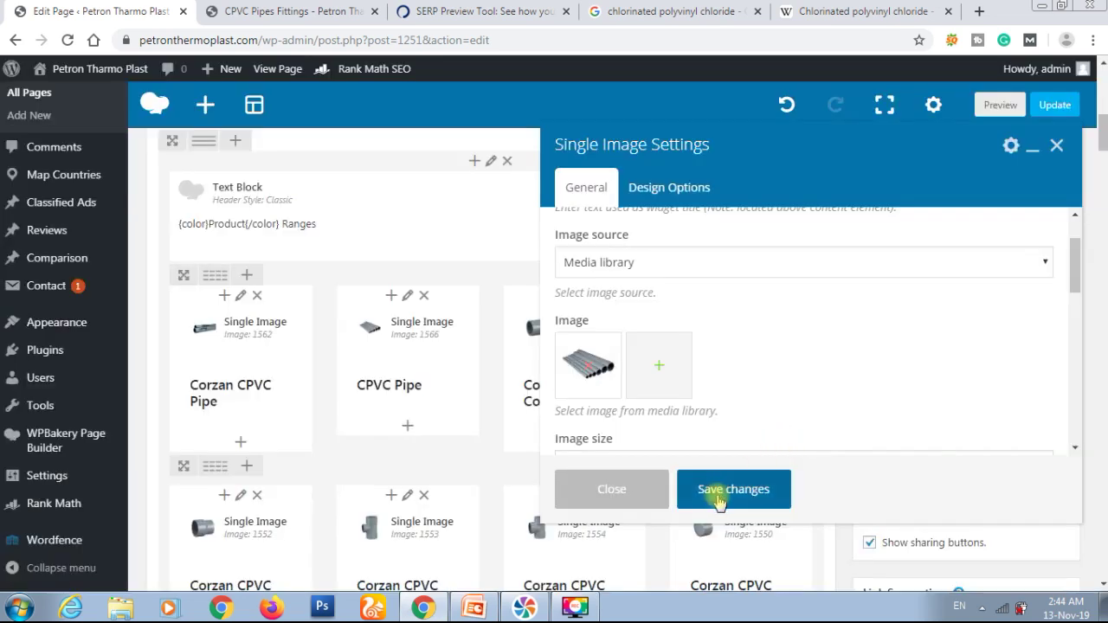
# Save the Single Image Settings and check that Rank Math still flags the image alt attribute
pyautogui.click(717, 500)
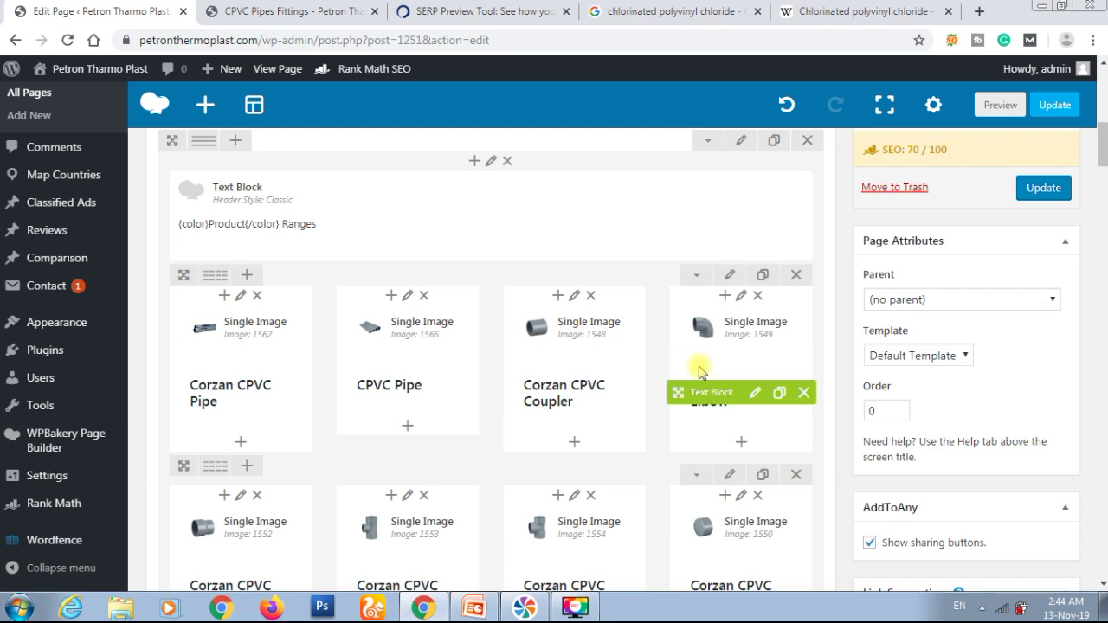
pyautogui.scroll(-5, 519, 299)
pyautogui.scroll(-5, 499, 289)
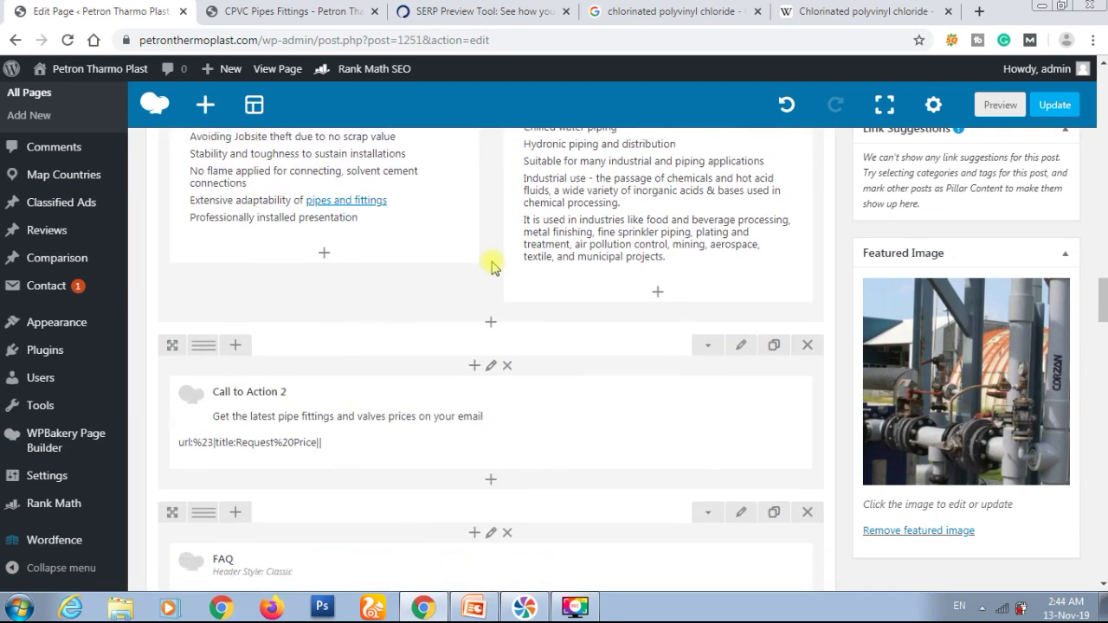
pyautogui.scroll(-10, 490, 266)
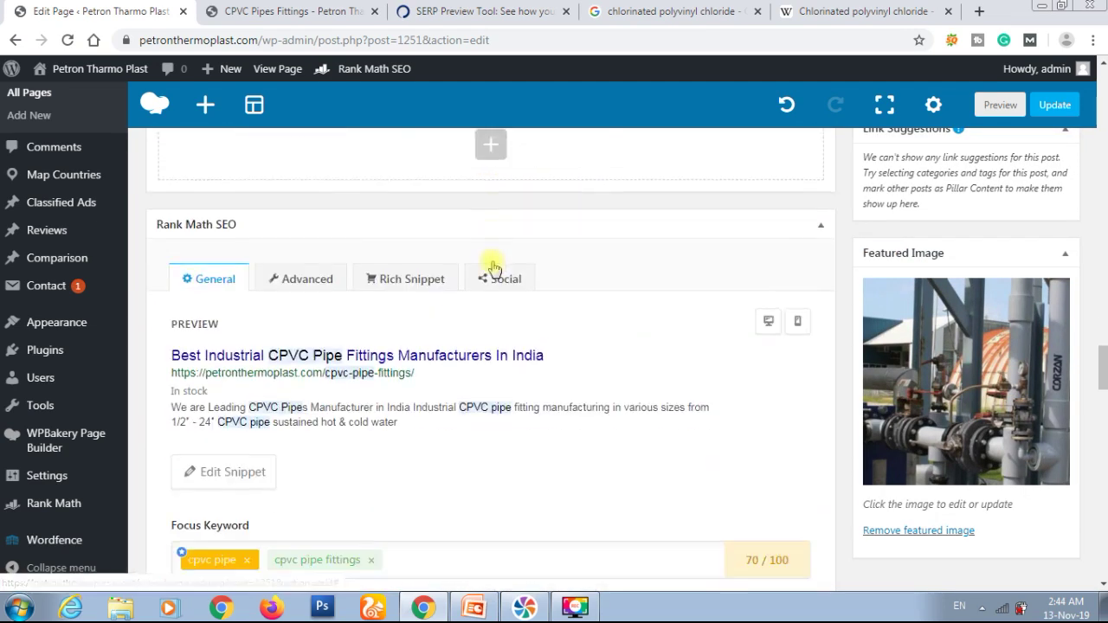
pyautogui.scroll(-10, 493, 268)
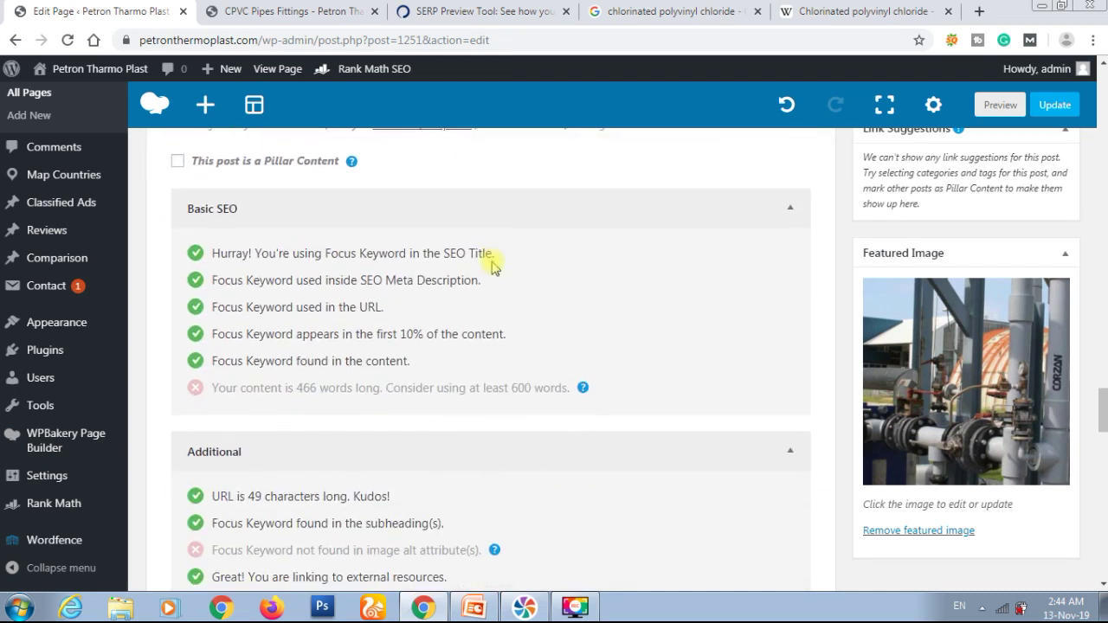
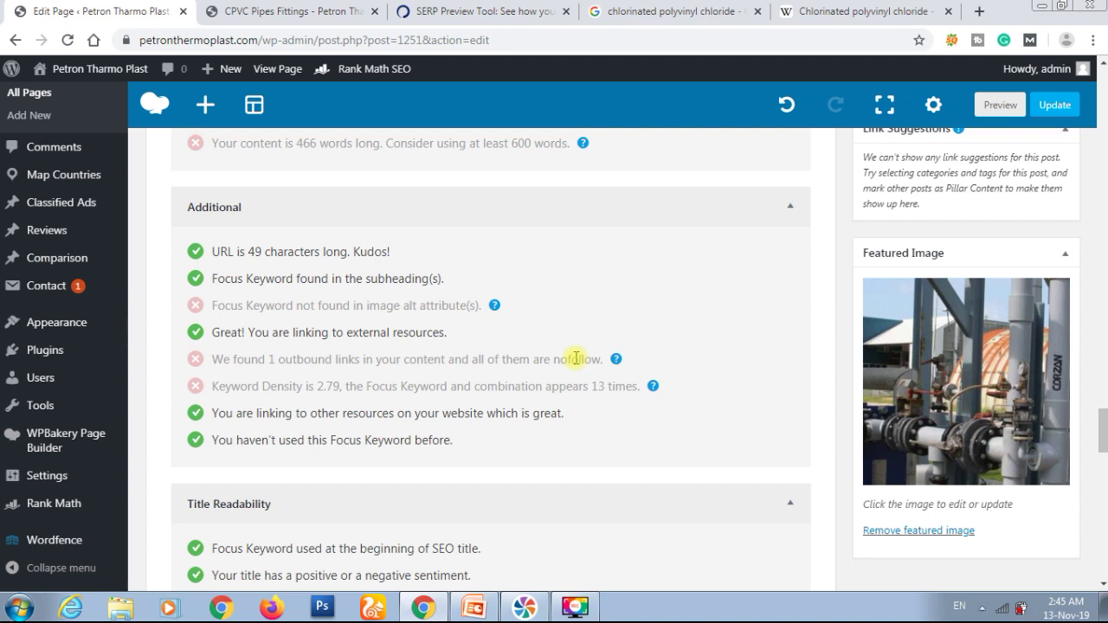
# Close the find bar on the CPVC Pipes Fittings preview to clear its search highlights
pyautogui.scroll(-1, 605, 435)
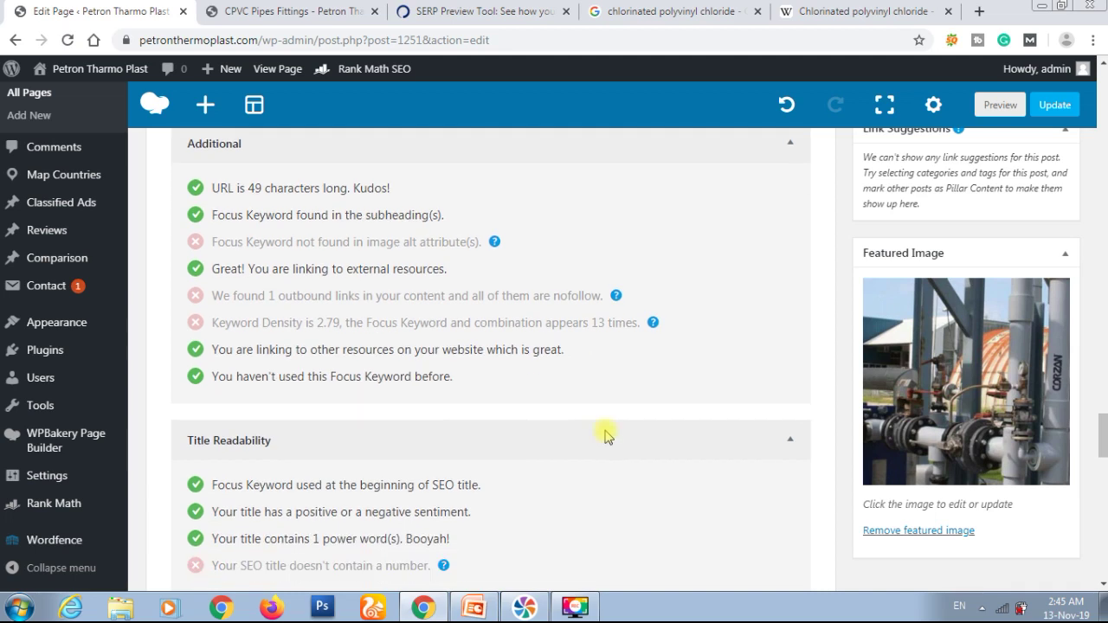
pyautogui.scroll(2, 606, 437)
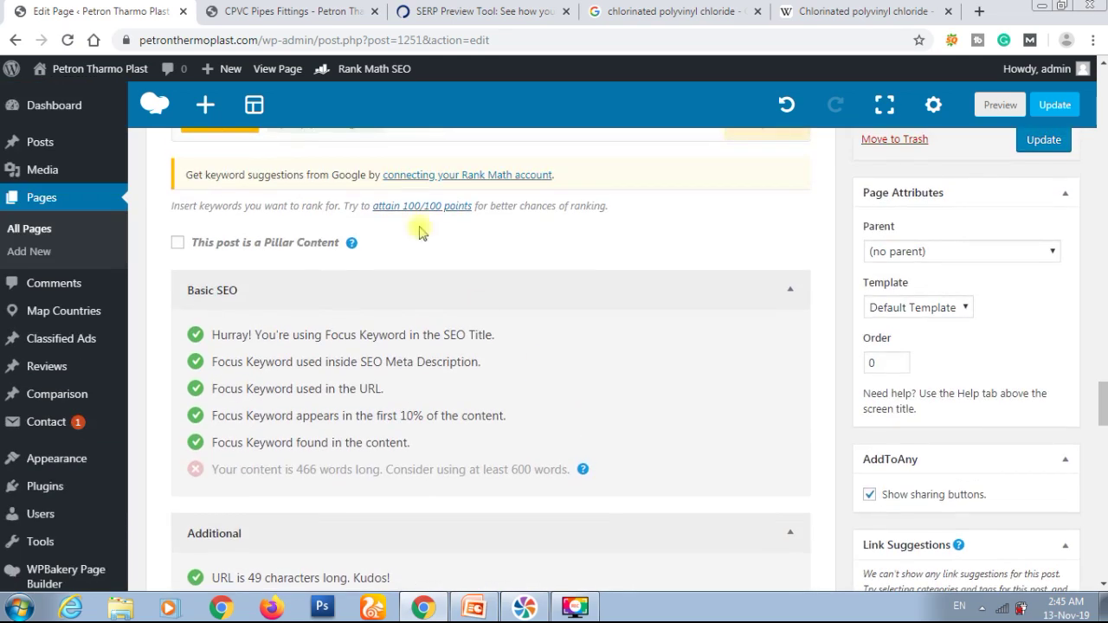
pyautogui.click(315, 10)
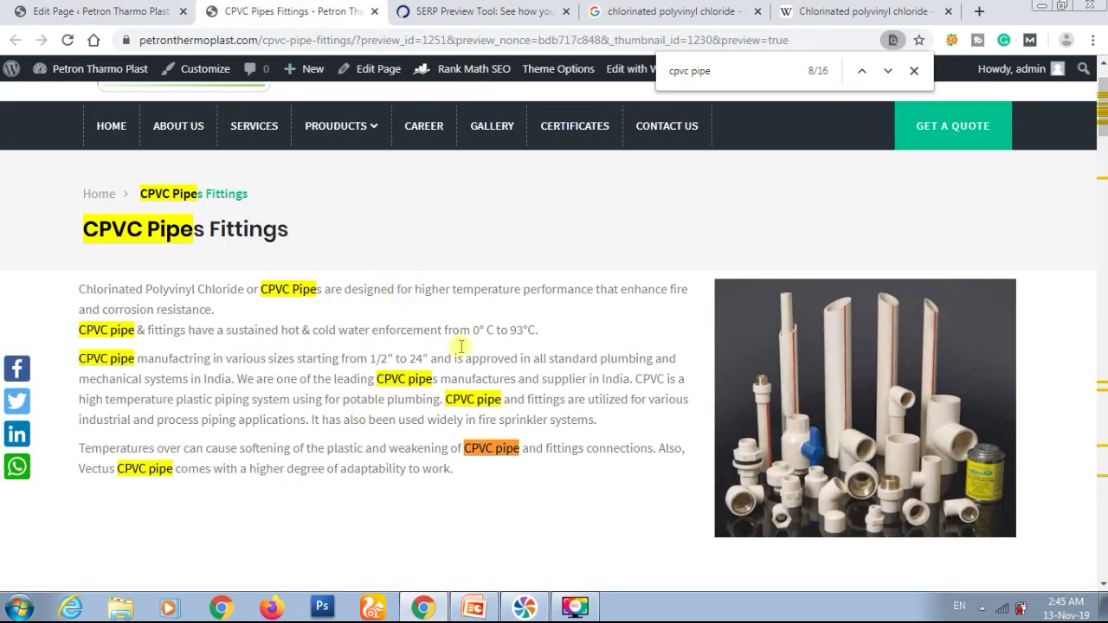
pyautogui.scroll(-2, 487, 337)
pyautogui.scroll(-20, 489, 343)
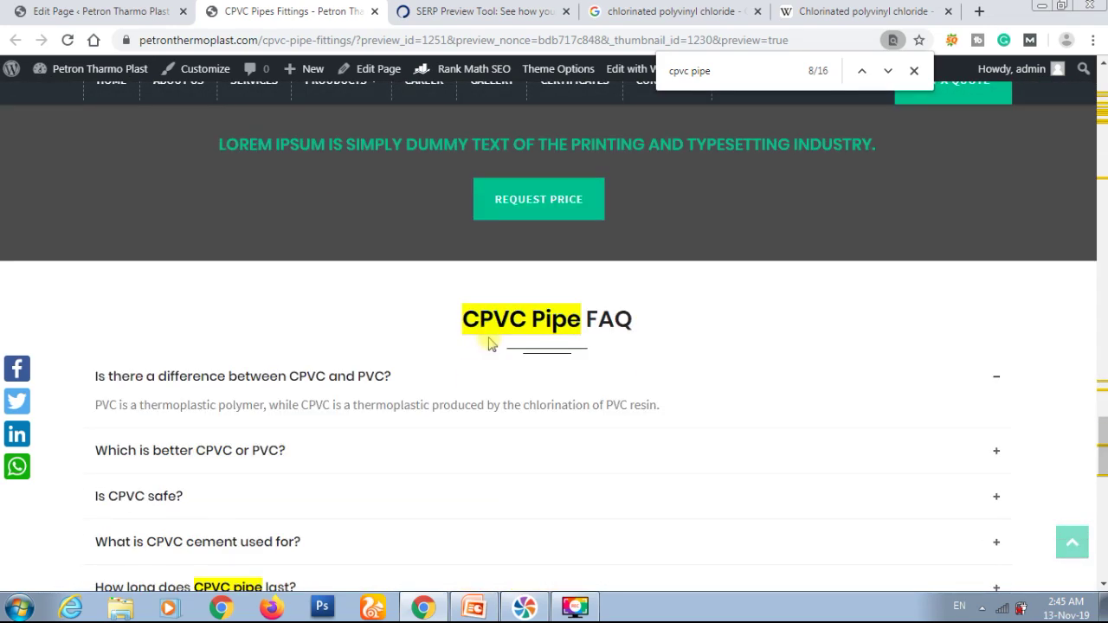
pyautogui.scroll(6, 489, 343)
pyautogui.click(644, 301)
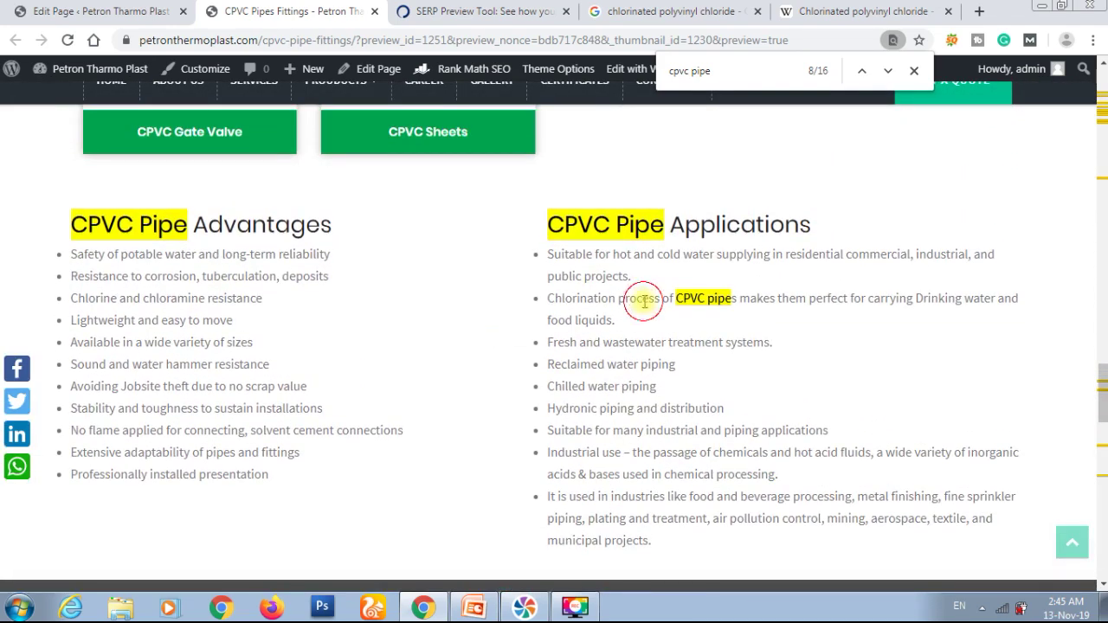
pyautogui.click(914, 70)
# Copy the 'Solvent Joint' entry from the Specifications table
pyautogui.scroll(-10, 697, 294)
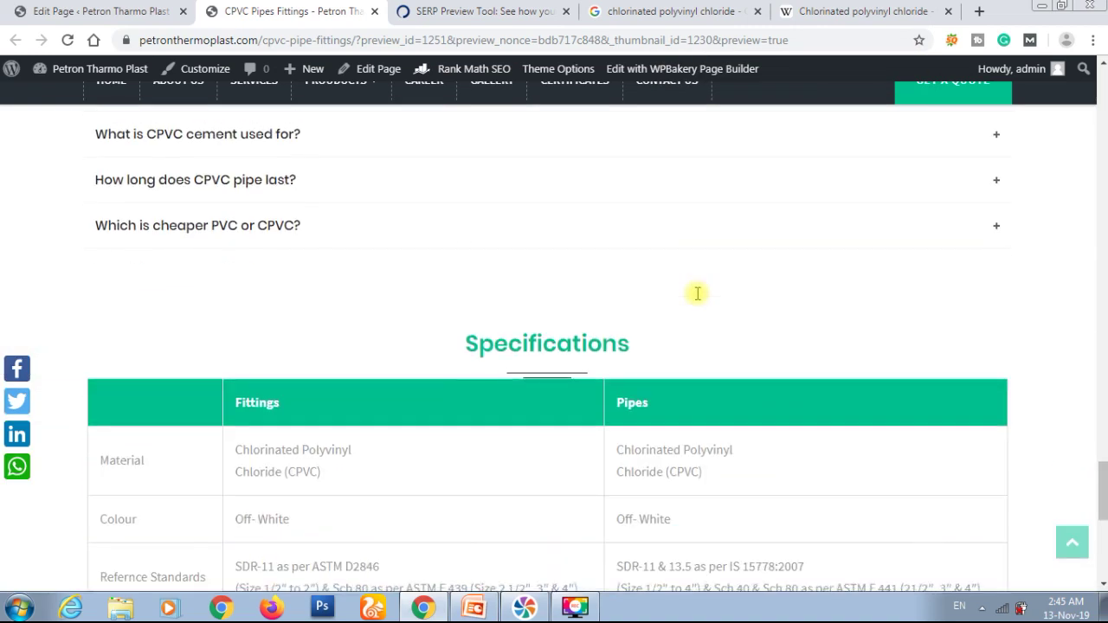
pyautogui.scroll(-2, 709, 404)
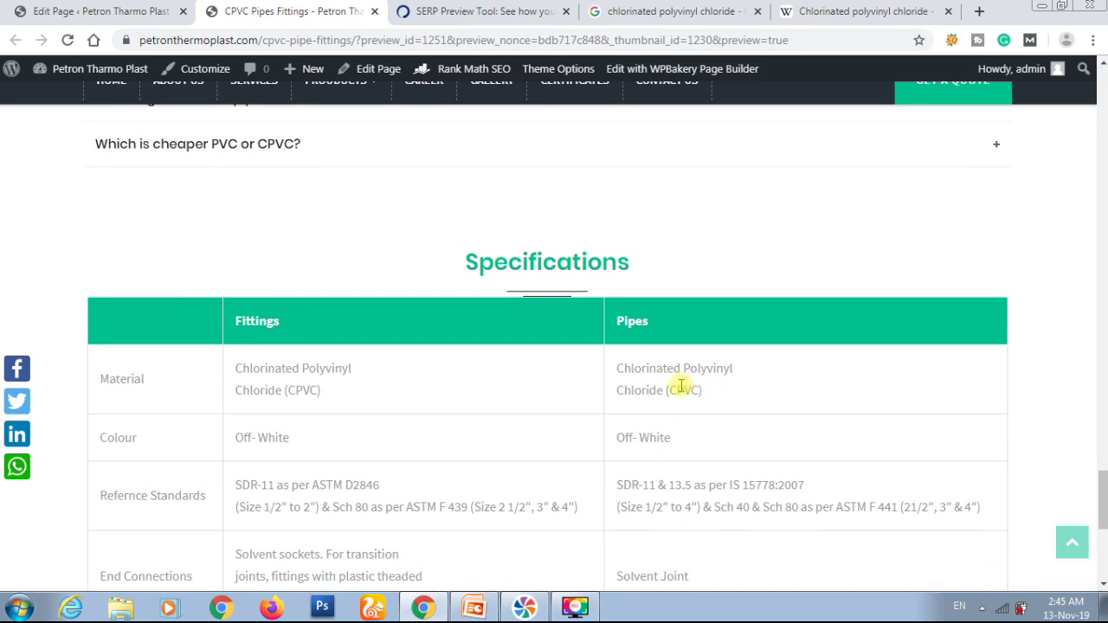
pyautogui.scroll(-3, 727, 403)
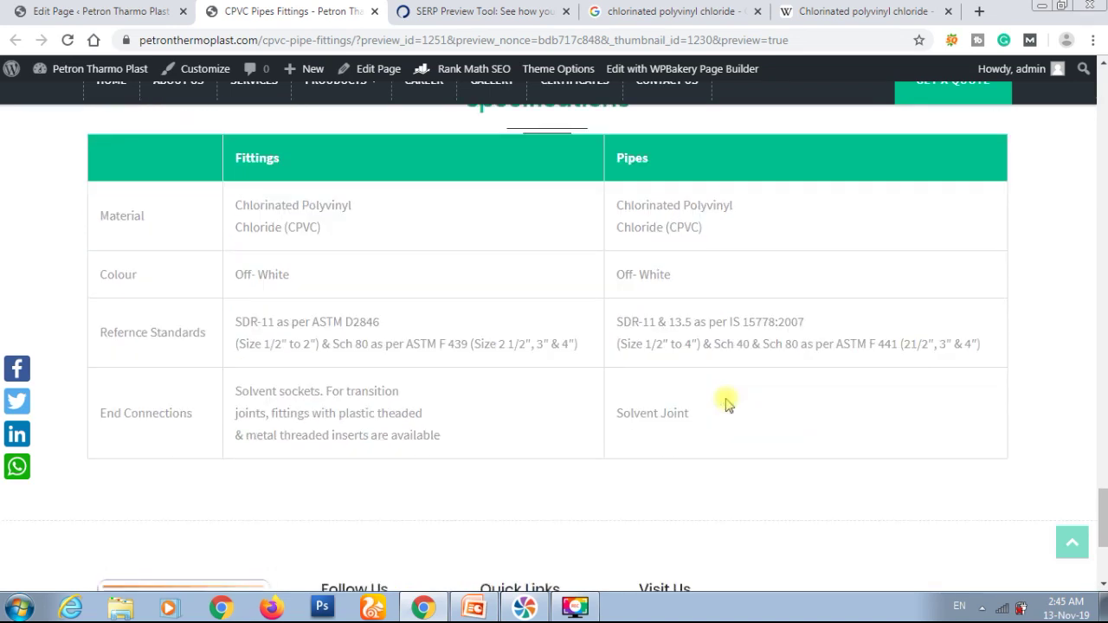
pyautogui.tripleClick(641, 407)
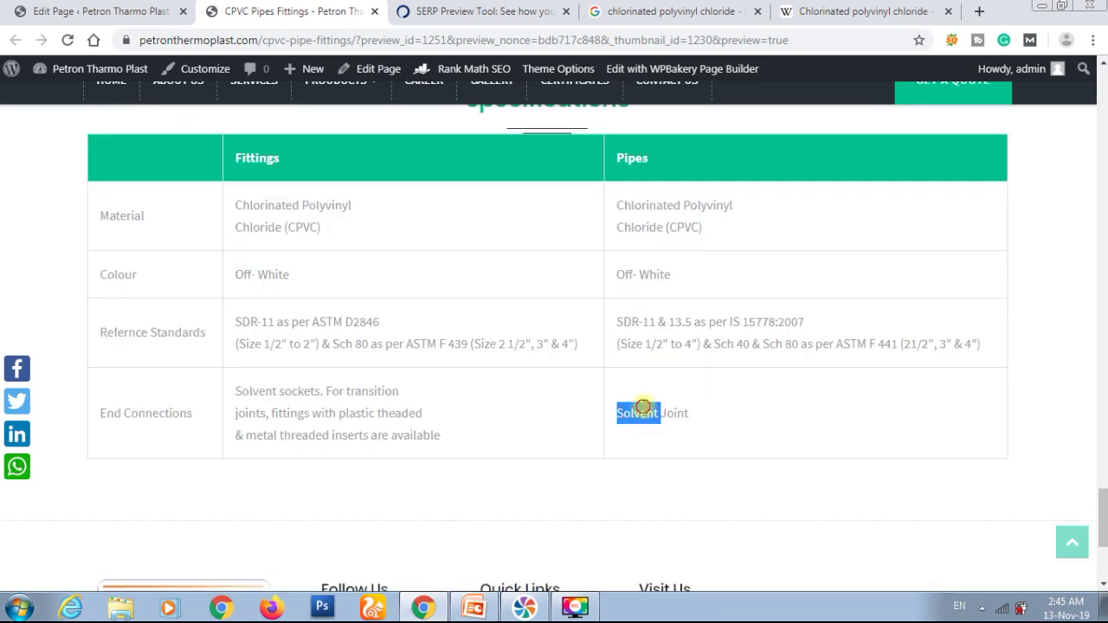
pyautogui.hotkey('ctrl', 'c')
# Replace the Google query with 'Solvent Joint' and search
pyautogui.click(668, 11)
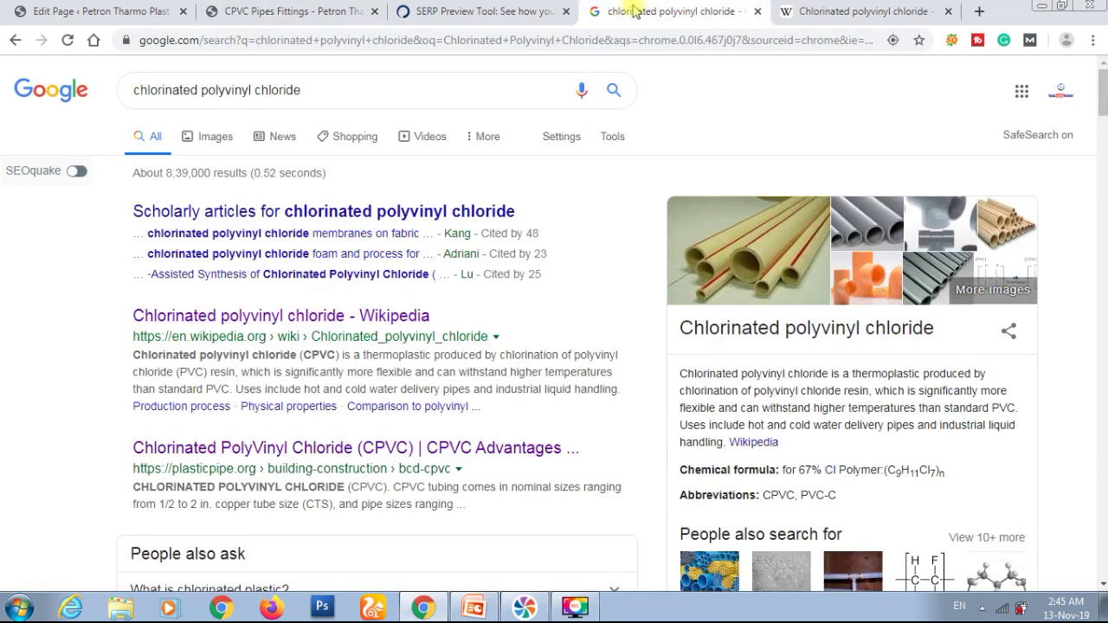
pyautogui.tripleClick(439, 94)
pyautogui.hotkey('ctrl', 'v')
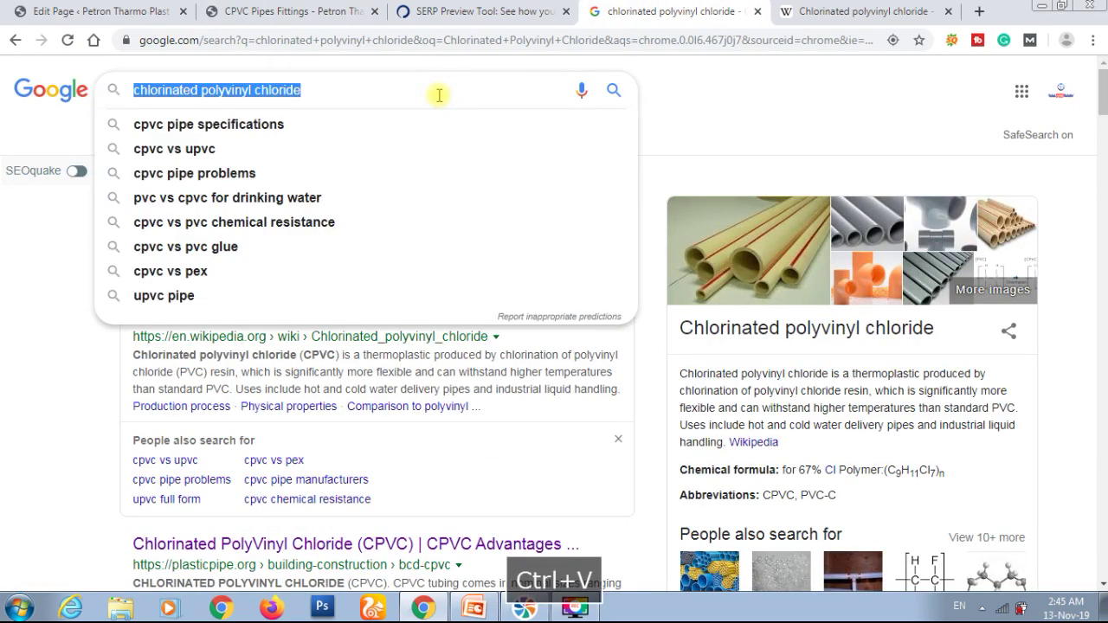
pyautogui.press('Return')
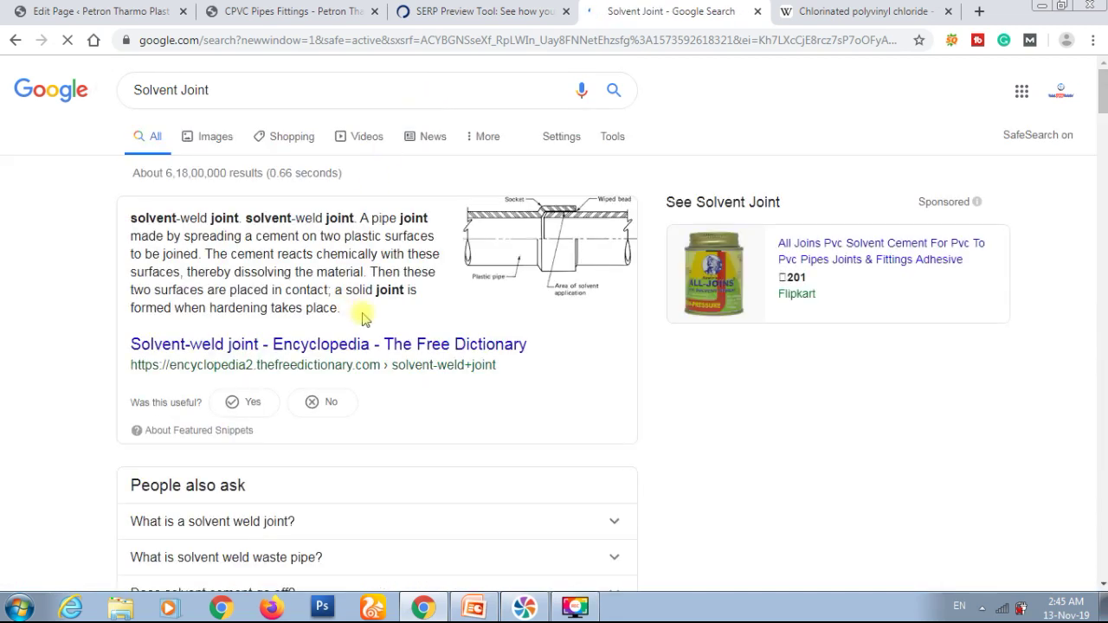
pyautogui.scroll(-7, 363, 319)
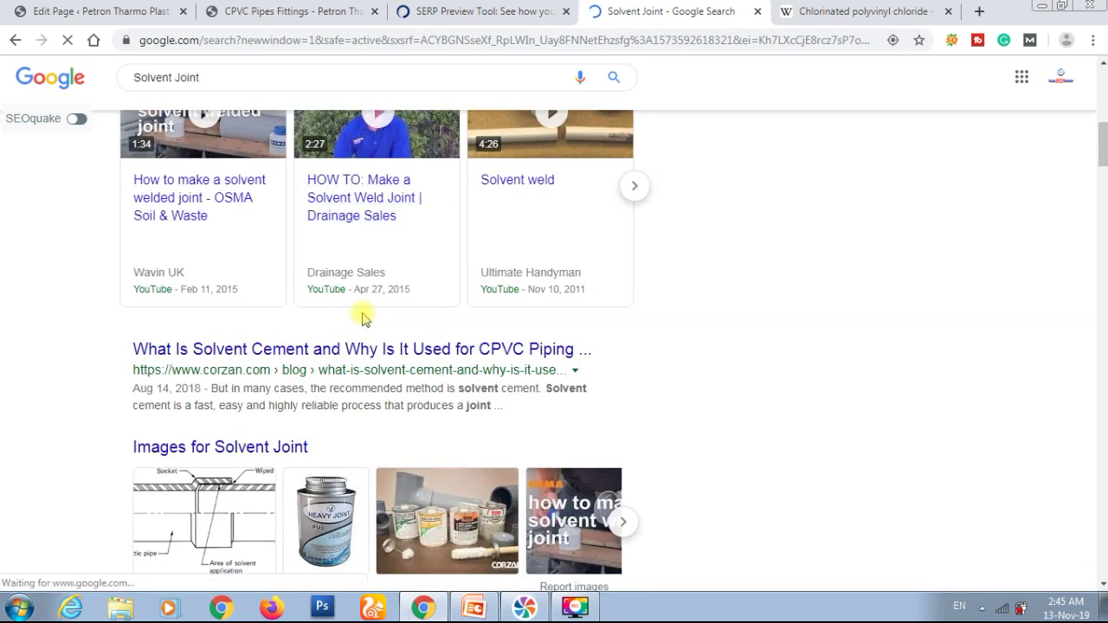
pyautogui.scroll(-6, 363, 319)
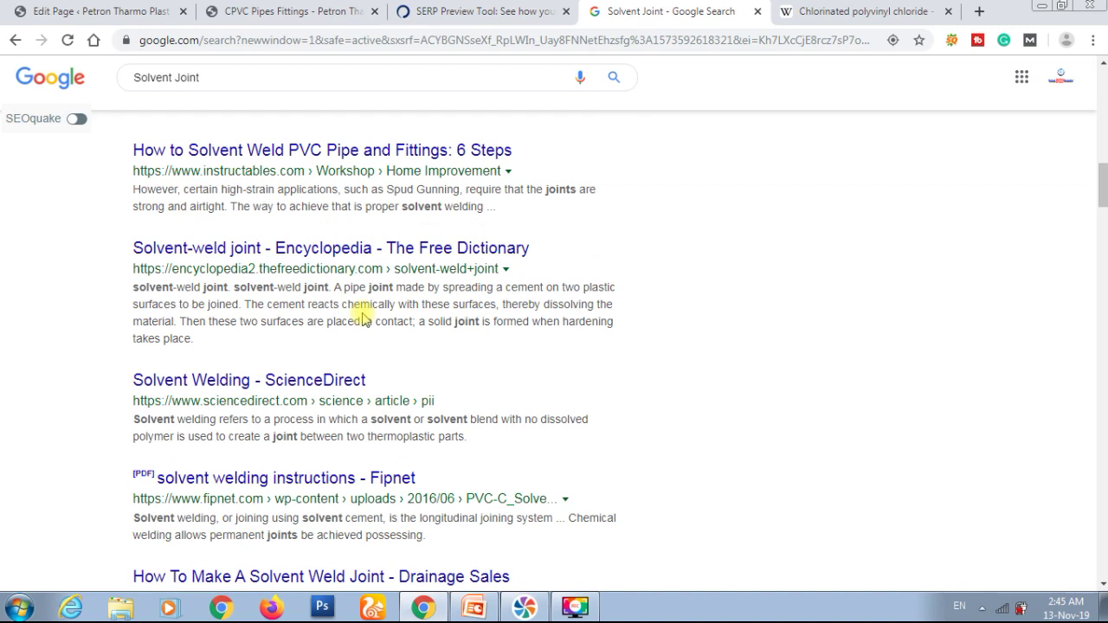
pyautogui.scroll(-1, 363, 319)
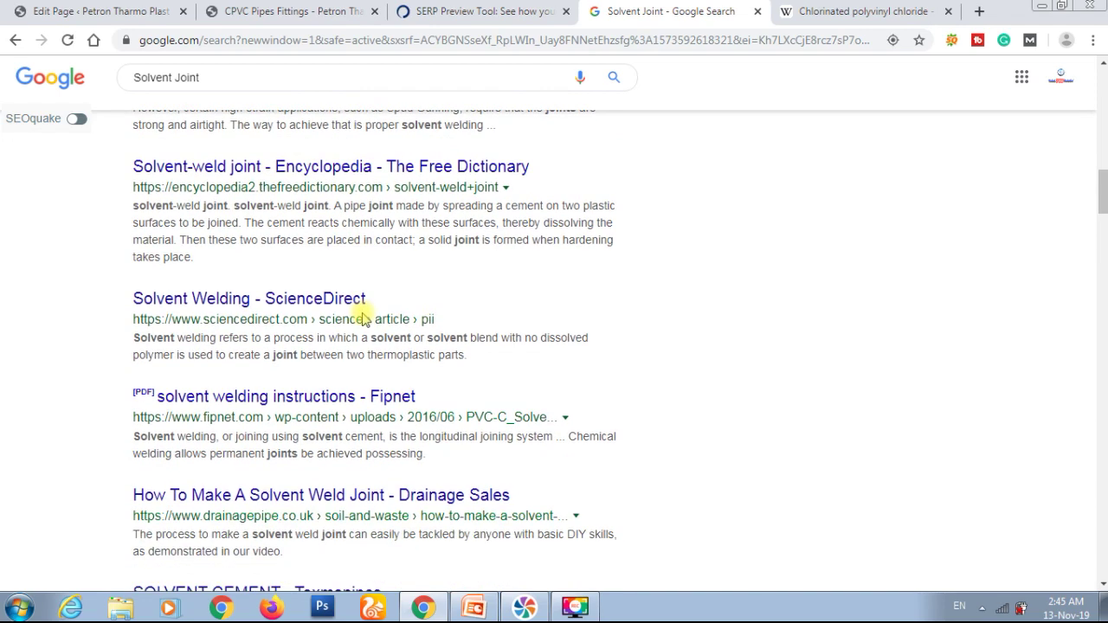
# Open the Free Dictionary solvent-weld joint result, copy its URL, and return to the preview
pyautogui.click(322, 166)
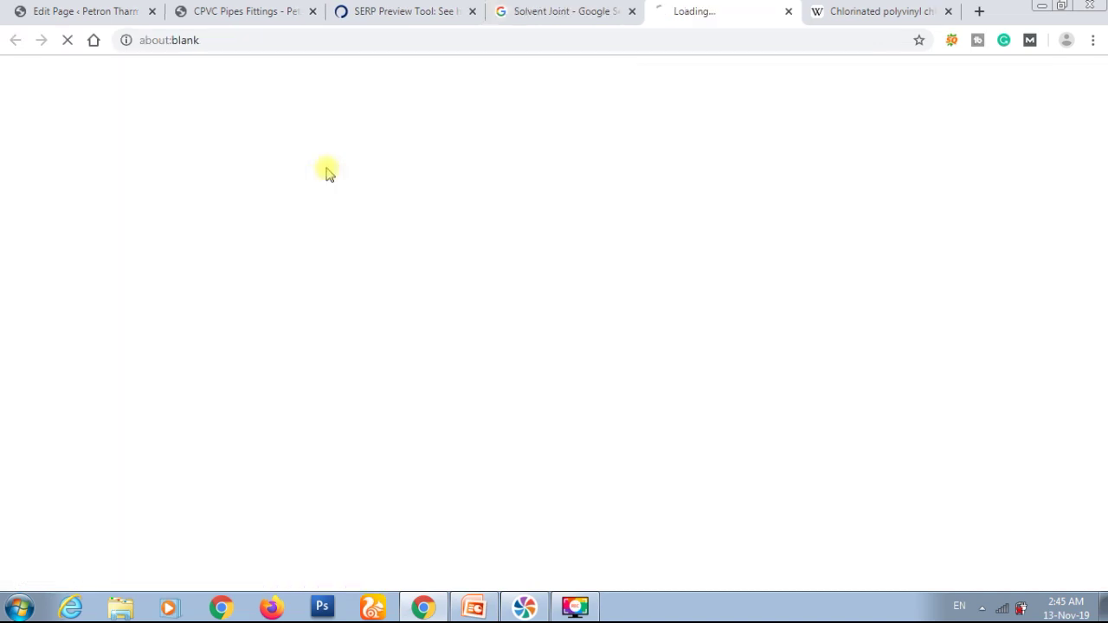
pyautogui.click(455, 41)
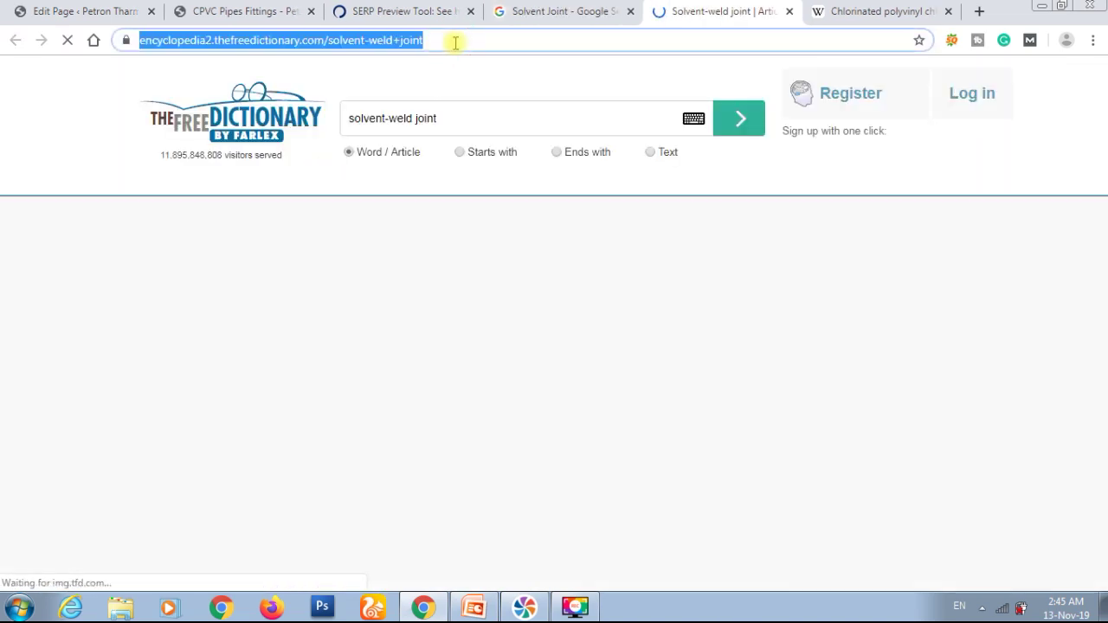
pyautogui.hotkey('ctrl', 'c')
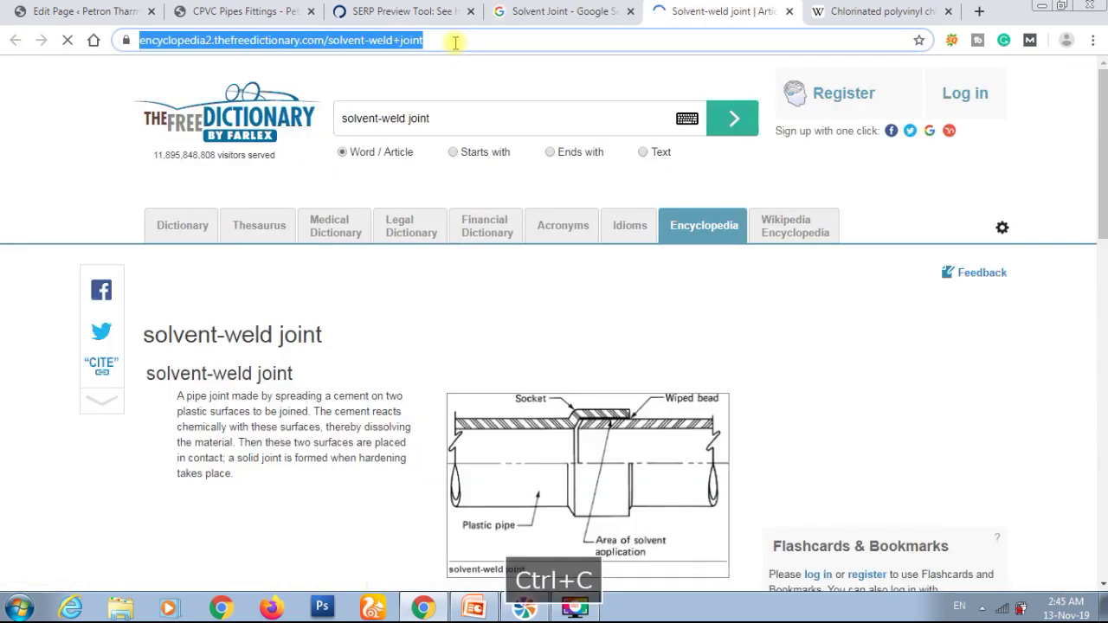
pyautogui.click(275, 7)
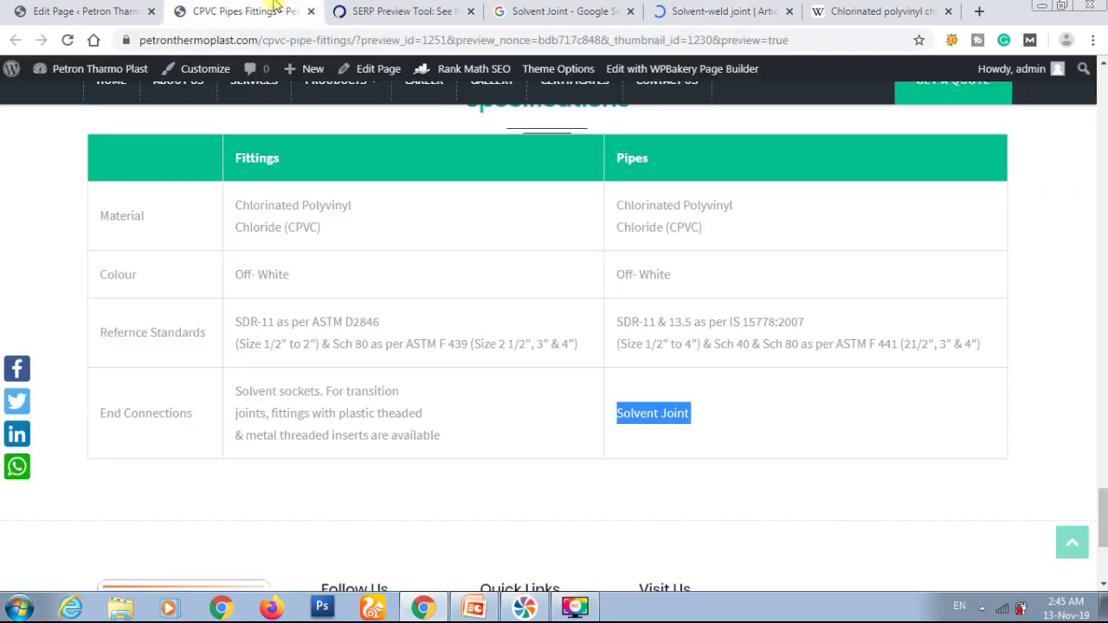
# Open the Specifications text block's table contents in the page editor
pyautogui.click(130, 12)
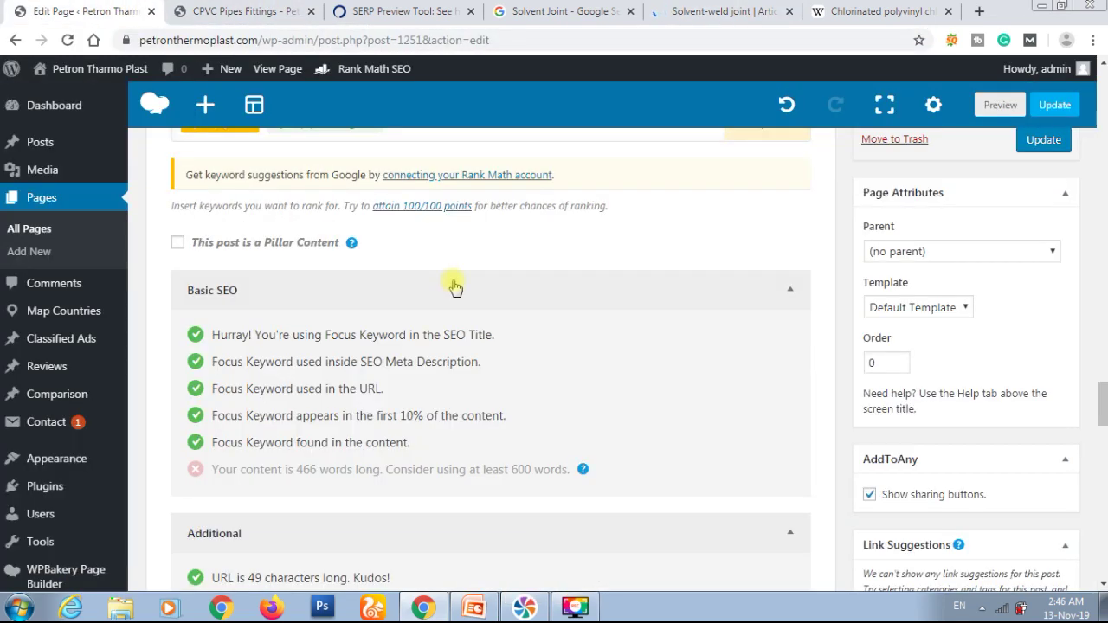
pyautogui.scroll(10, 494, 300)
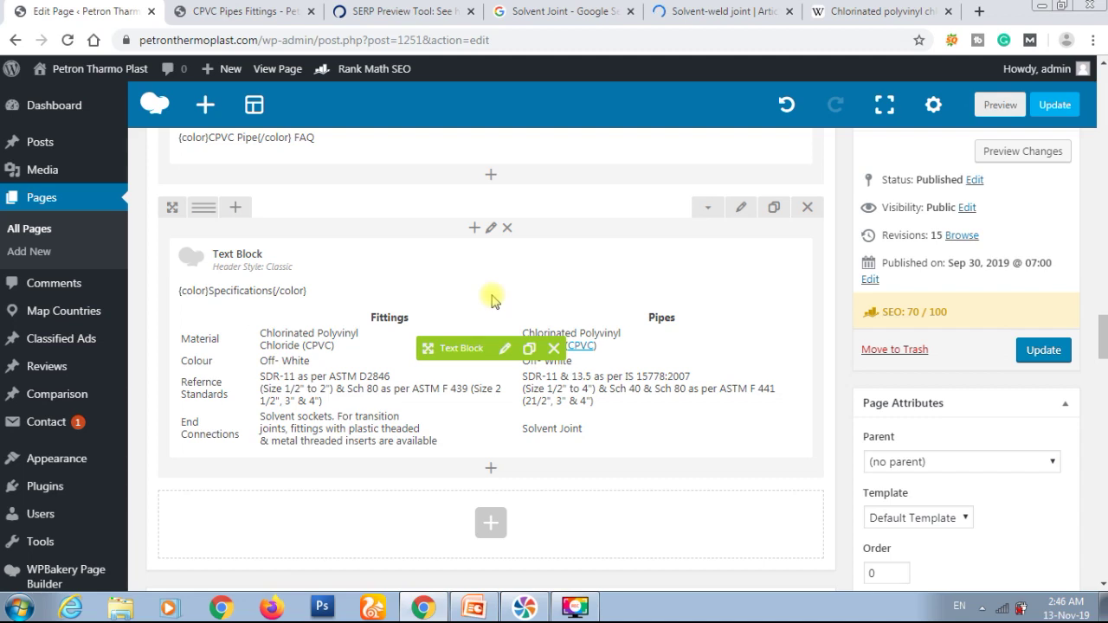
pyautogui.click(505, 348)
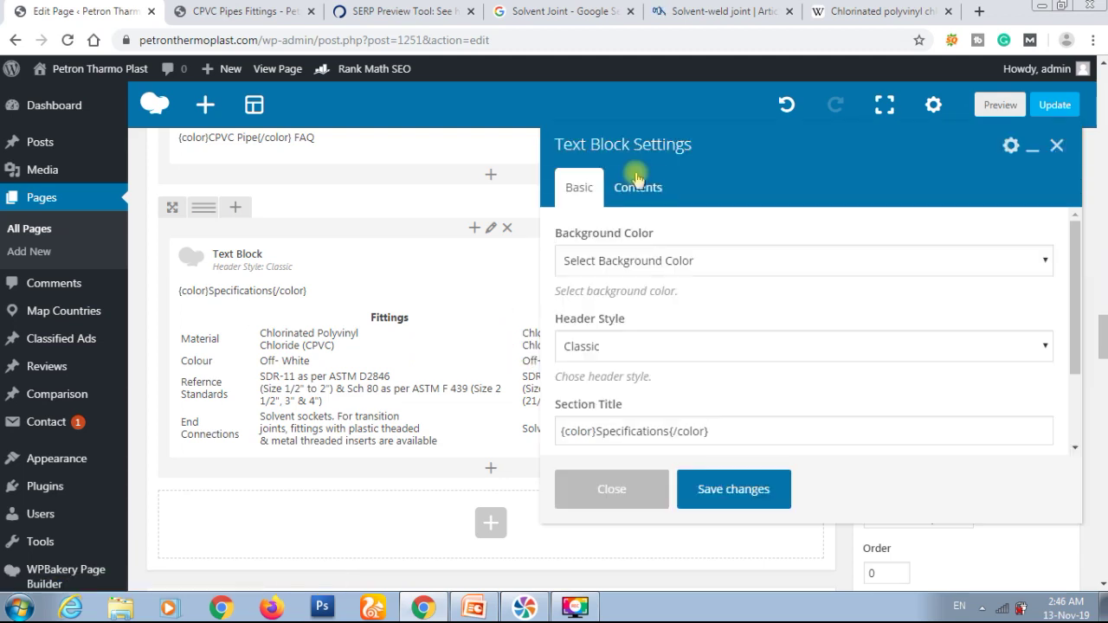
pyautogui.click(638, 189)
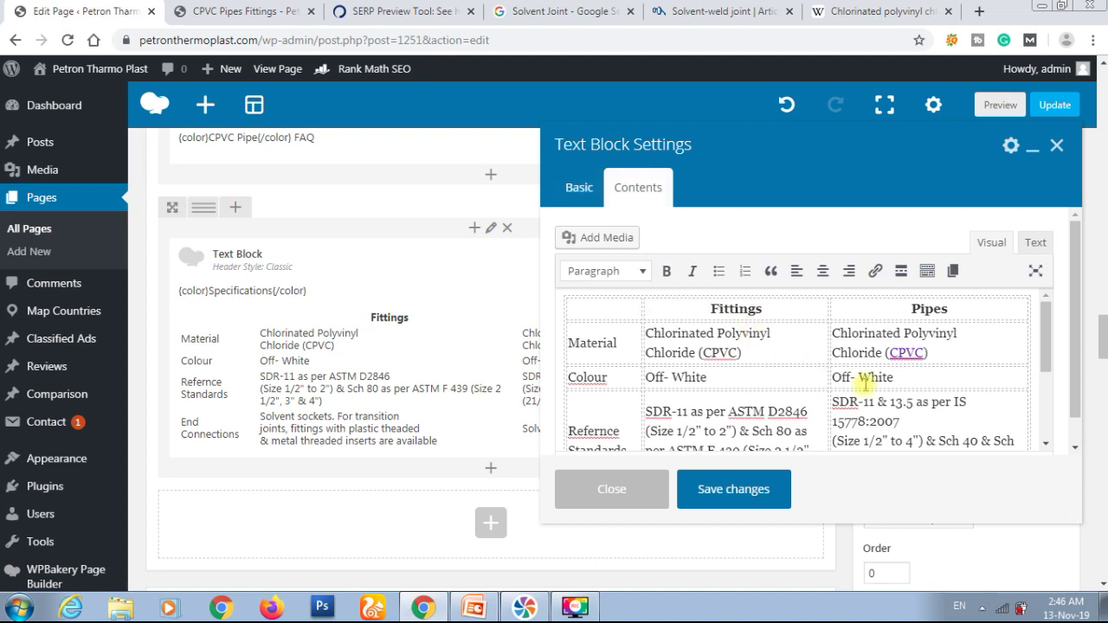
# Link 'Solvent Joint' to the copied Free Dictionary URL and save the block
pyautogui.scroll(-2, 857, 381)
pyautogui.scroll(-1, 865, 386)
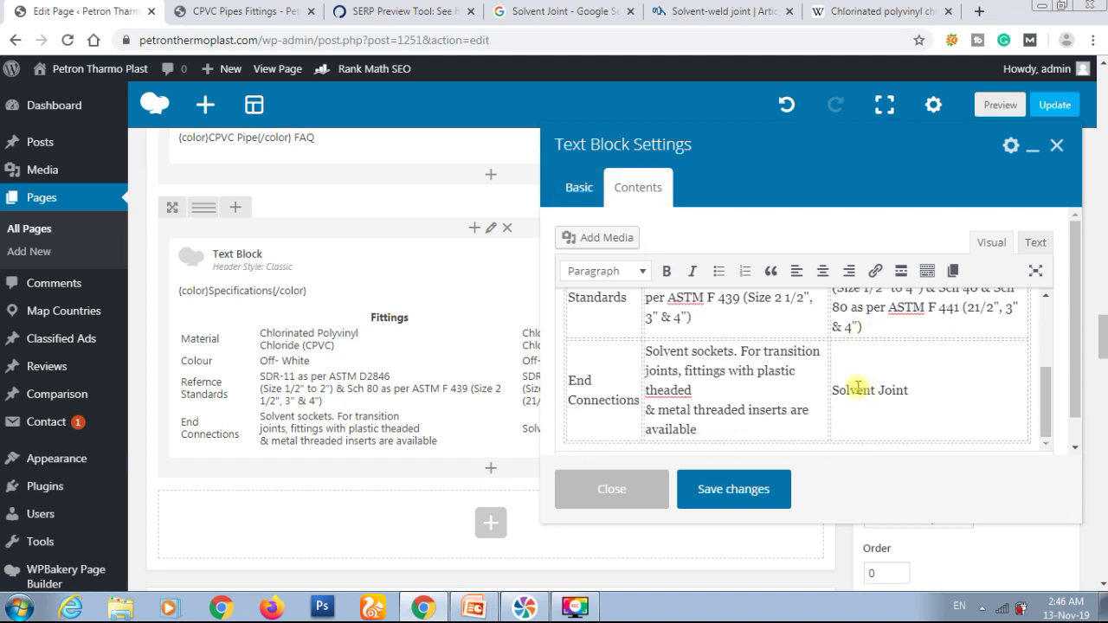
pyautogui.moveTo(832, 390); pyautogui.dragTo(906, 394)
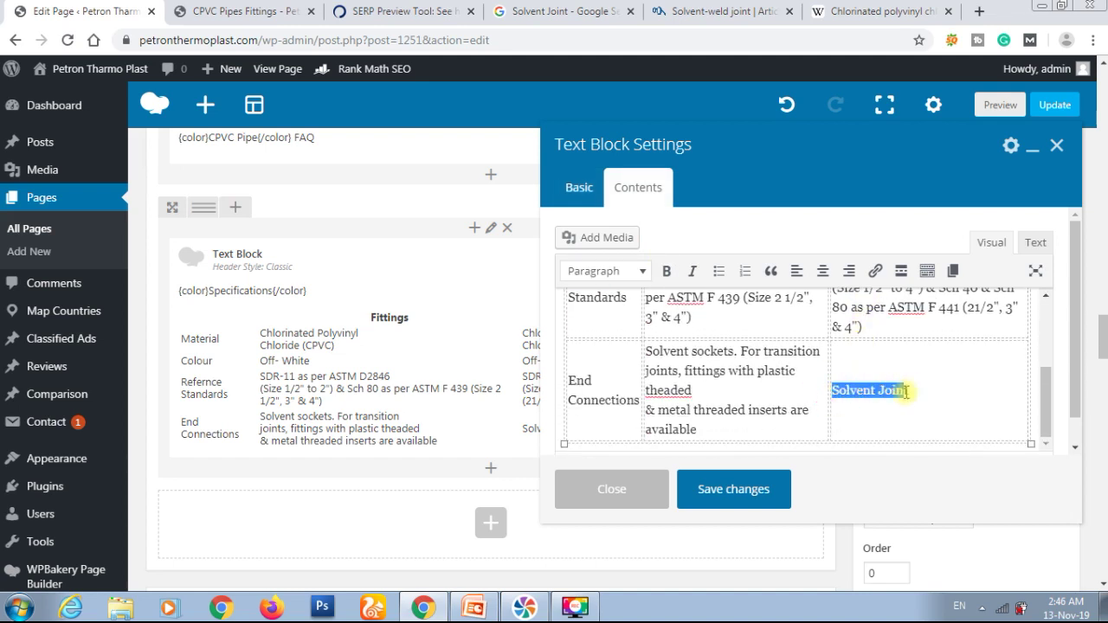
pyautogui.click(875, 271)
pyautogui.hotkey('ctrl', 'v')
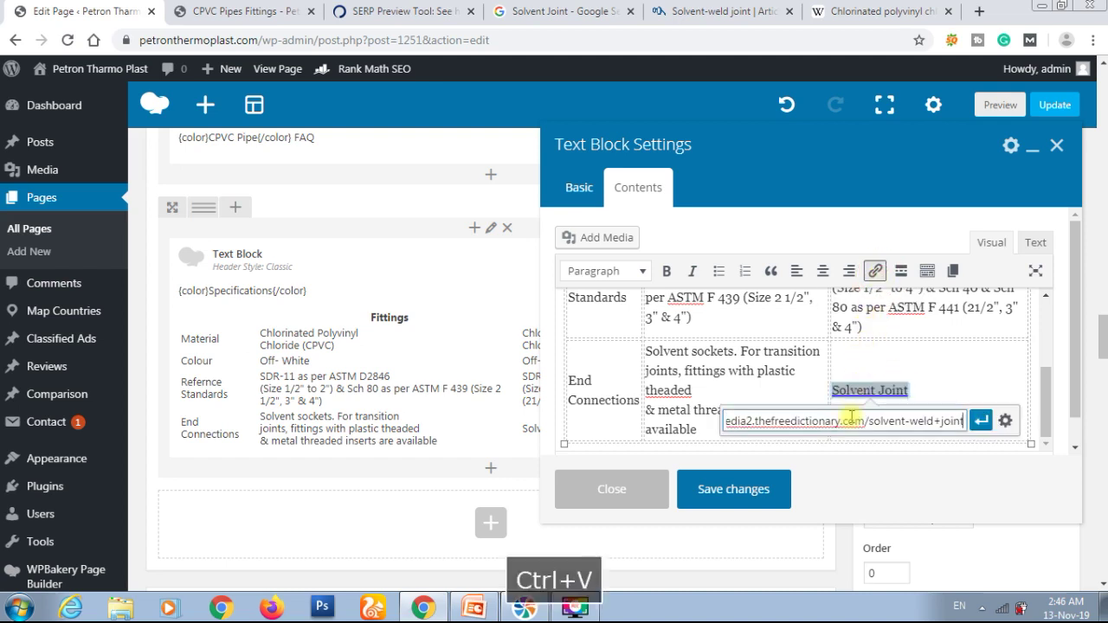
pyautogui.click(980, 422)
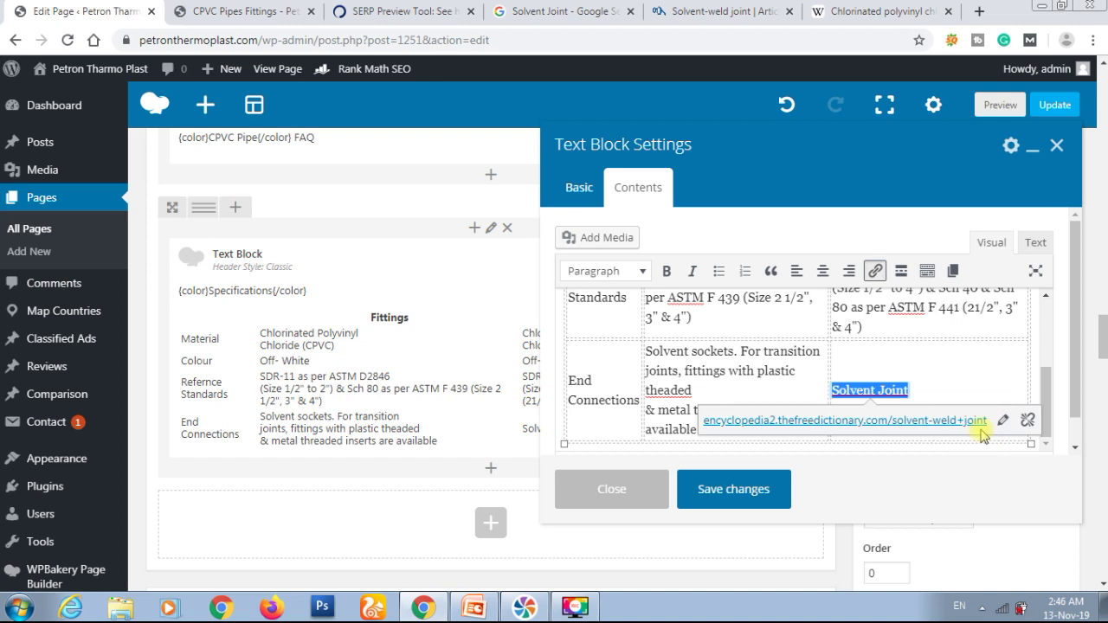
pyautogui.click(750, 490)
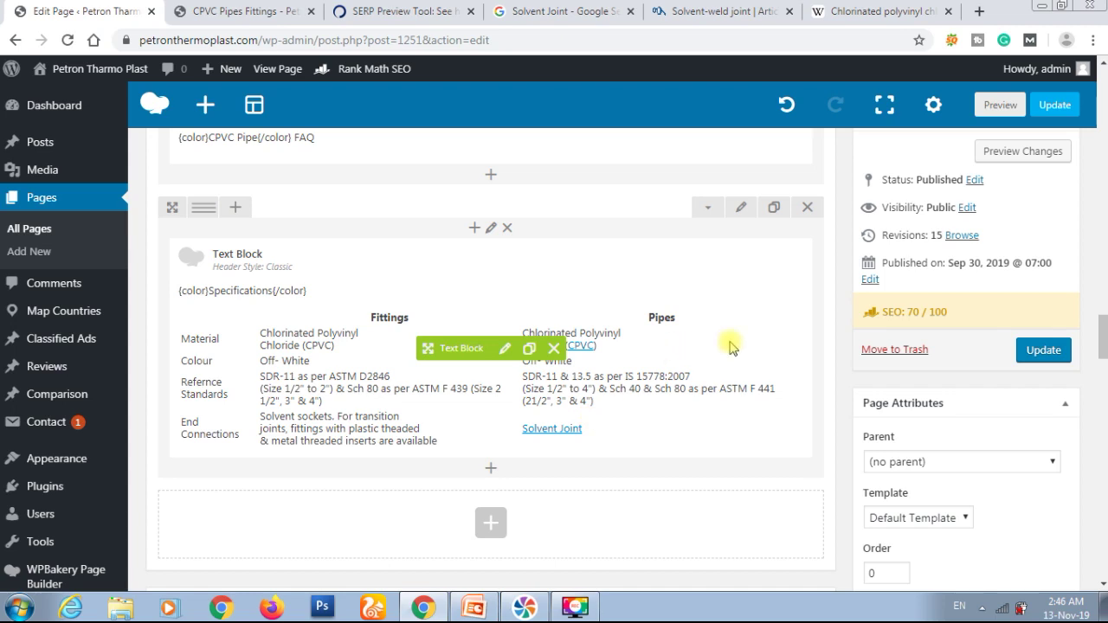
# Reopen the settings of the Specifications block holding the fittings and pipes table
pyautogui.scroll(-7, 729, 344)
pyautogui.scroll(-9, 730, 344)
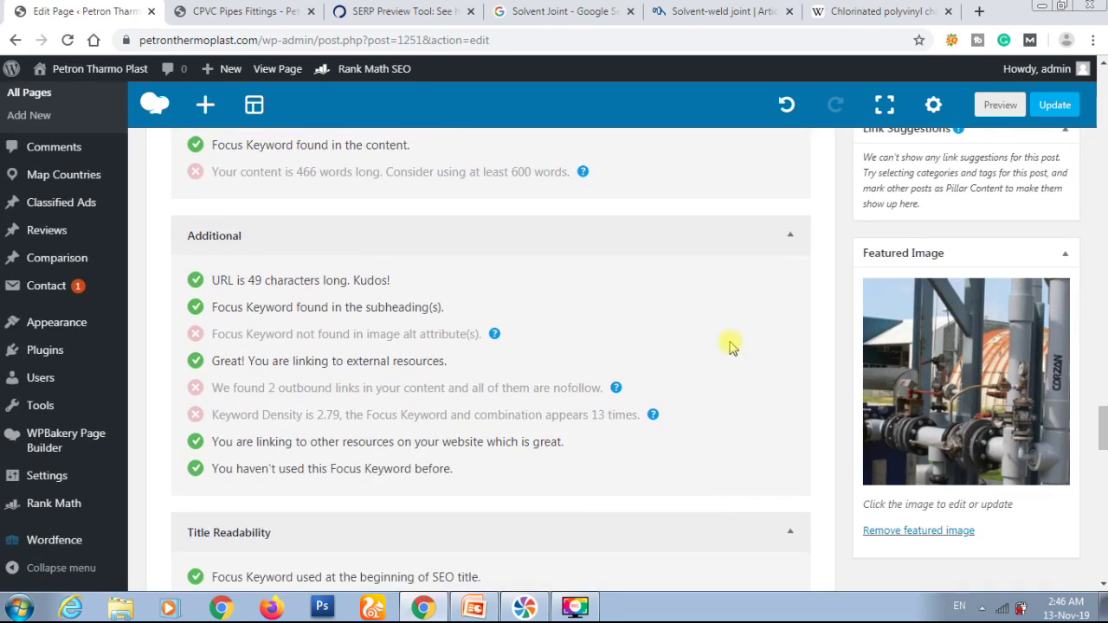
pyautogui.scroll(1, 730, 344)
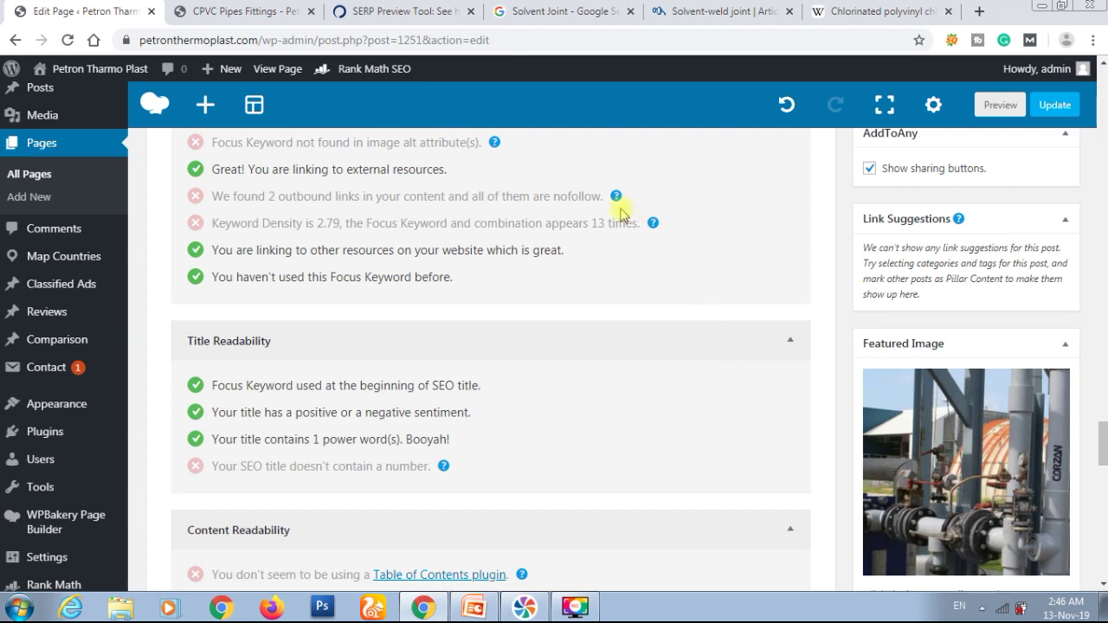
pyautogui.scroll(10, 700, 215)
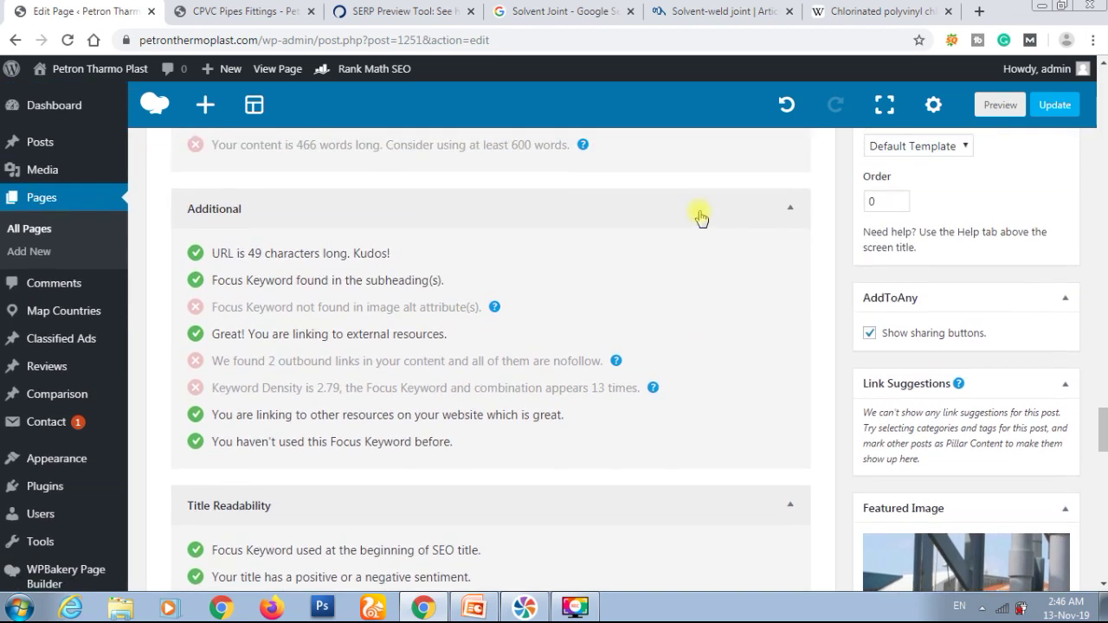
pyautogui.scroll(2, 699, 215)
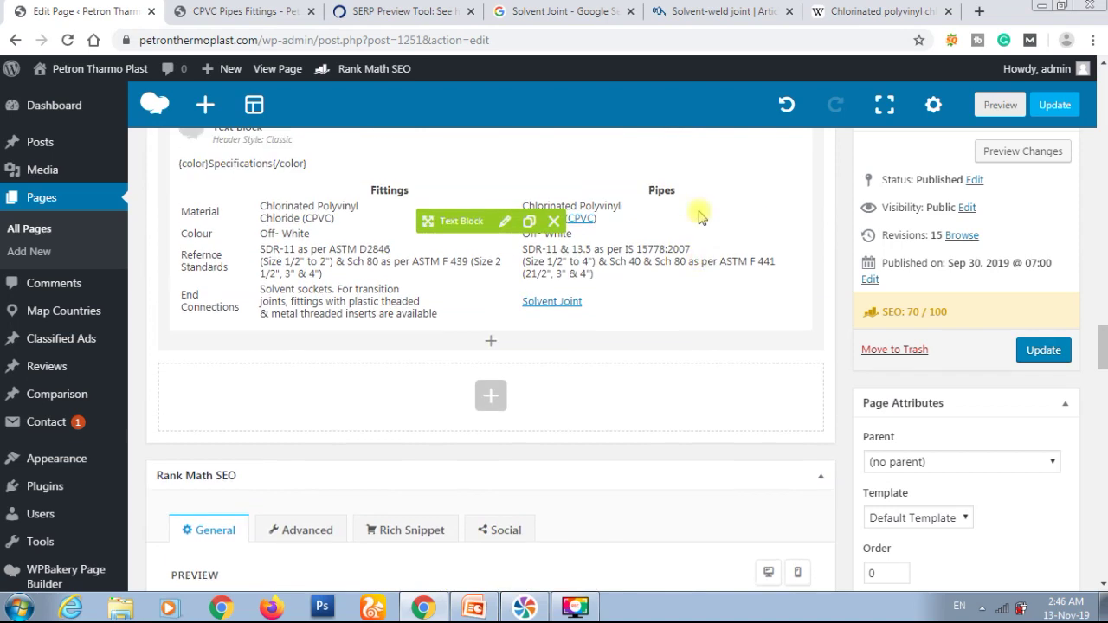
pyautogui.click(503, 266)
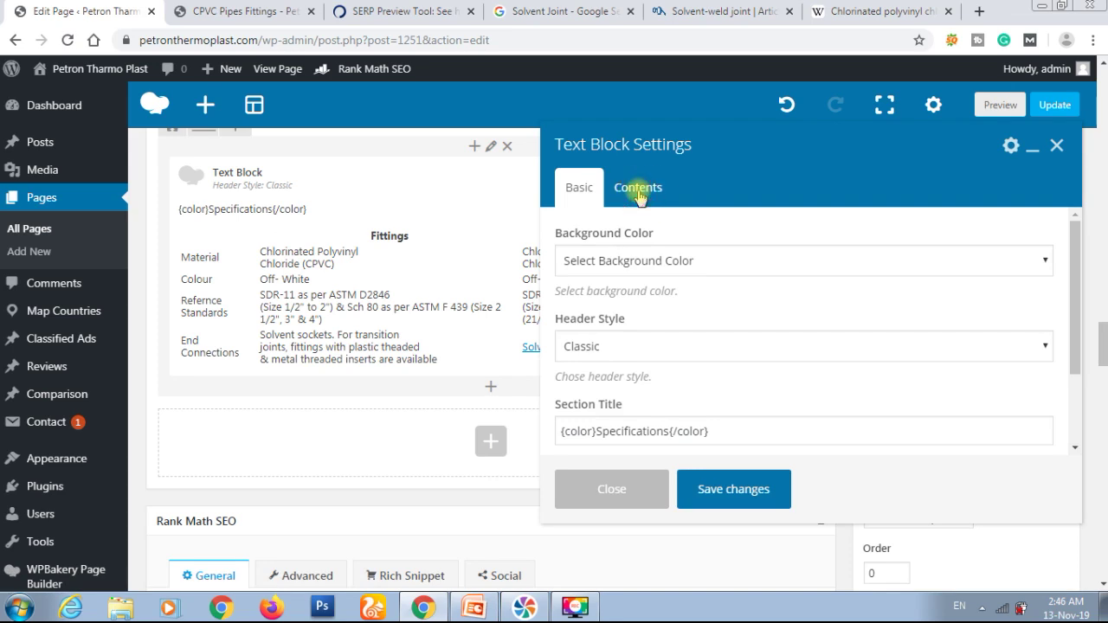
# In the table's HTML source, add rel="no-follow" to the Solvent Joint link
pyautogui.click(638, 191)
pyautogui.click(1036, 243)
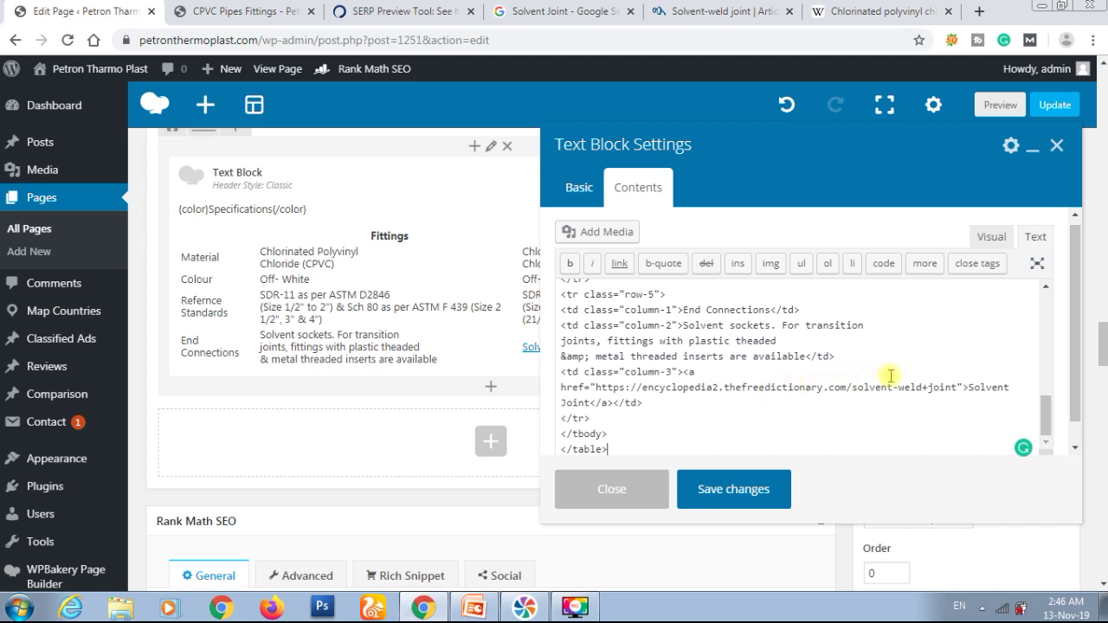
pyautogui.click(964, 387)
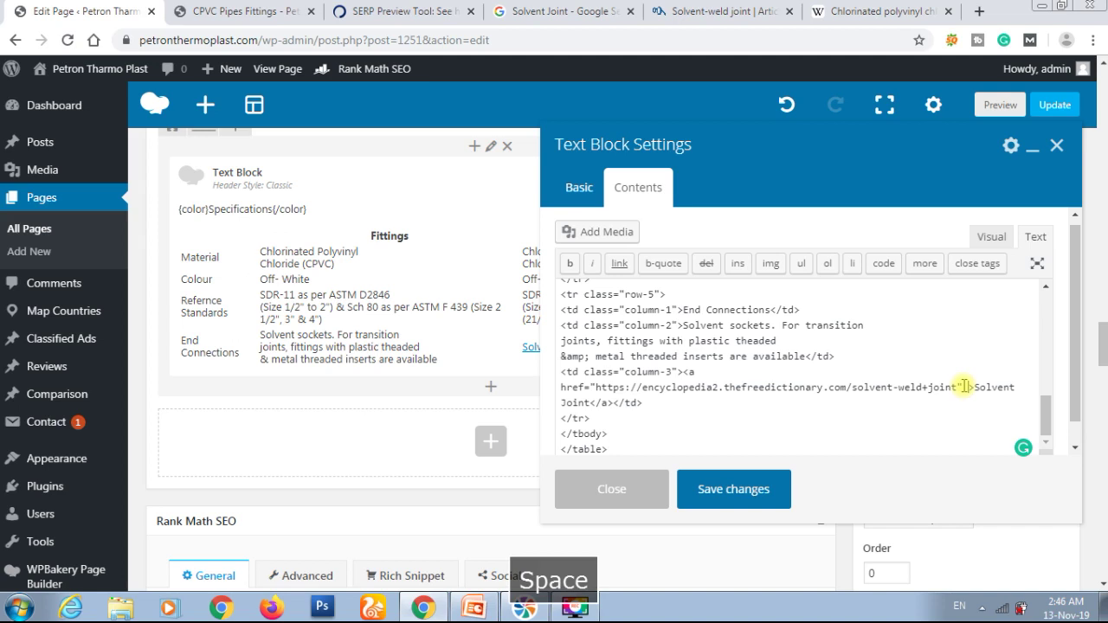
pyautogui.write('rel')
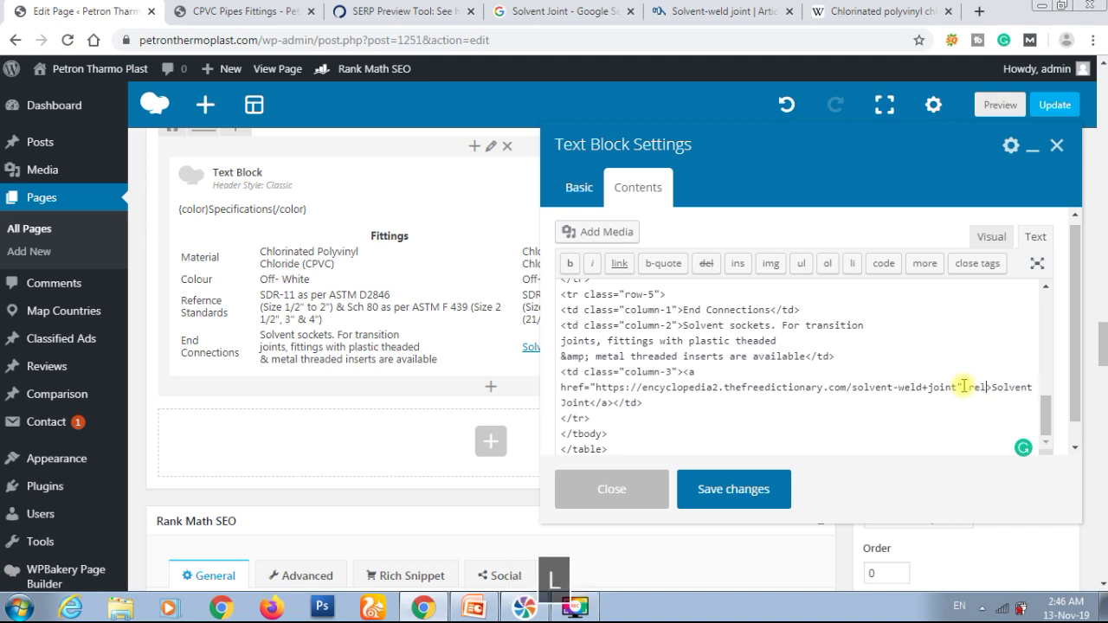
pyautogui.write('="')
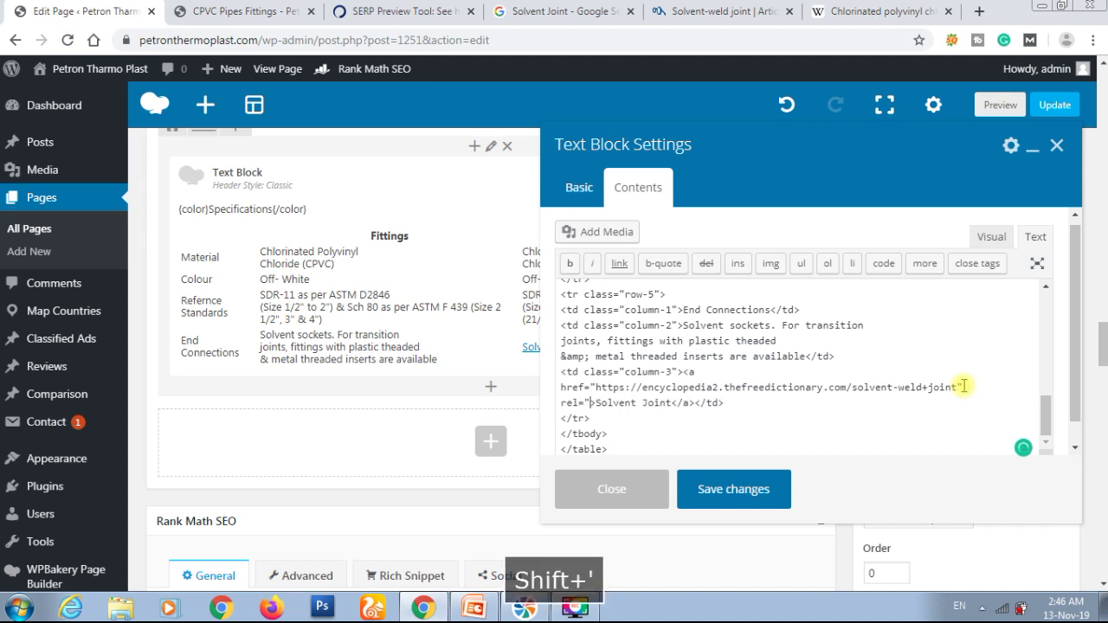
pyautogui.write('no-f')
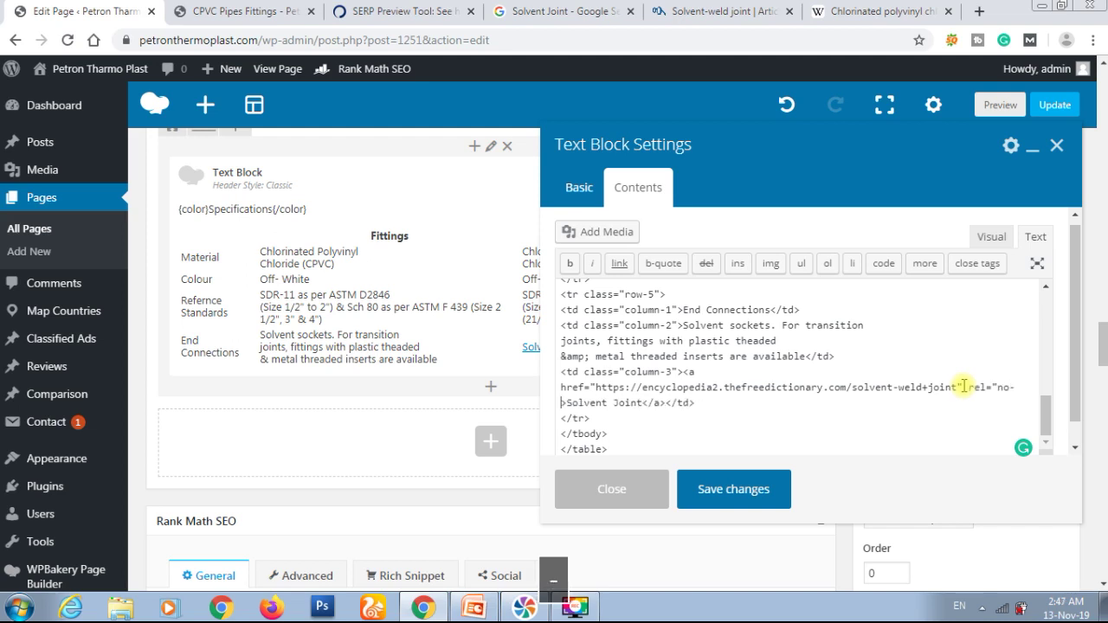
pyautogui.write('ollow')
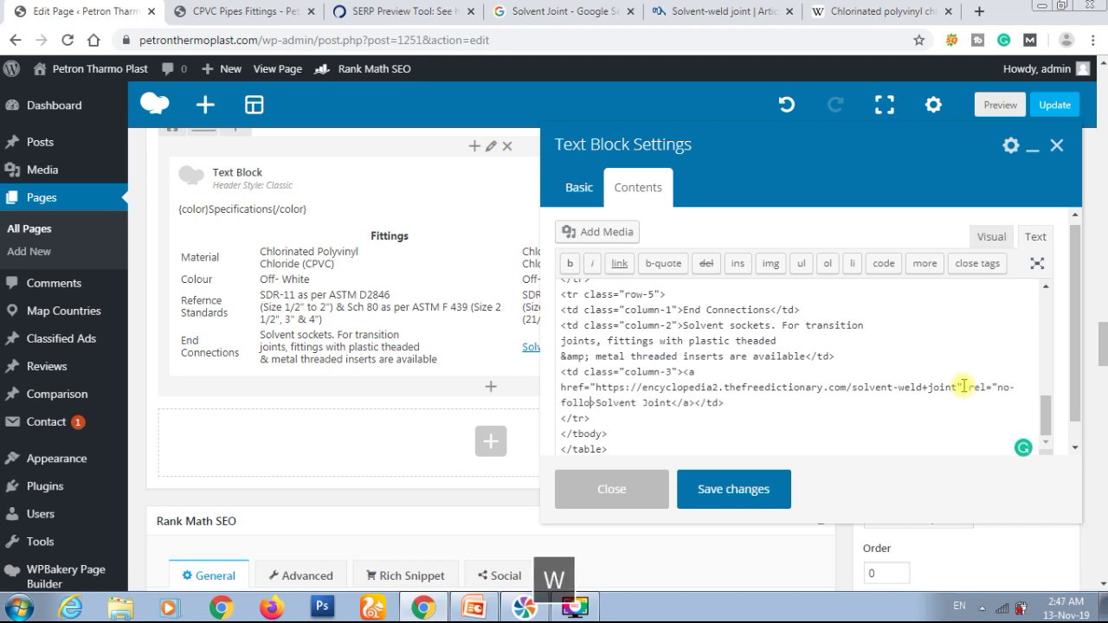
pyautogui.write('">')
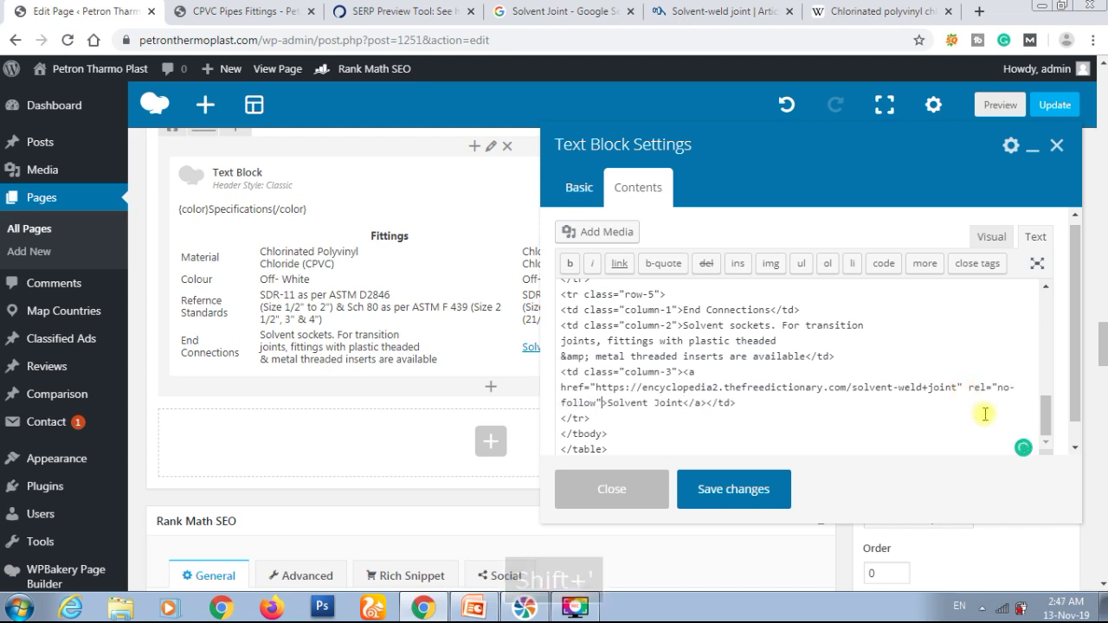
# Save the table block and review Rank Math: score 72/100, Flesch readability 39.71
pyautogui.click(734, 490)
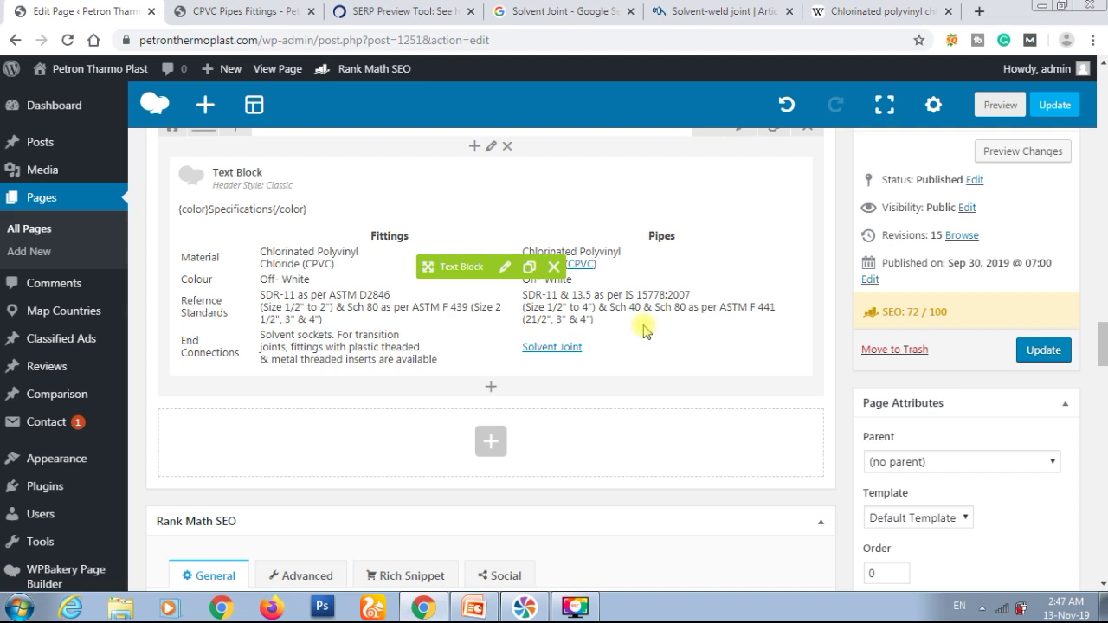
pyautogui.scroll(-10, 643, 331)
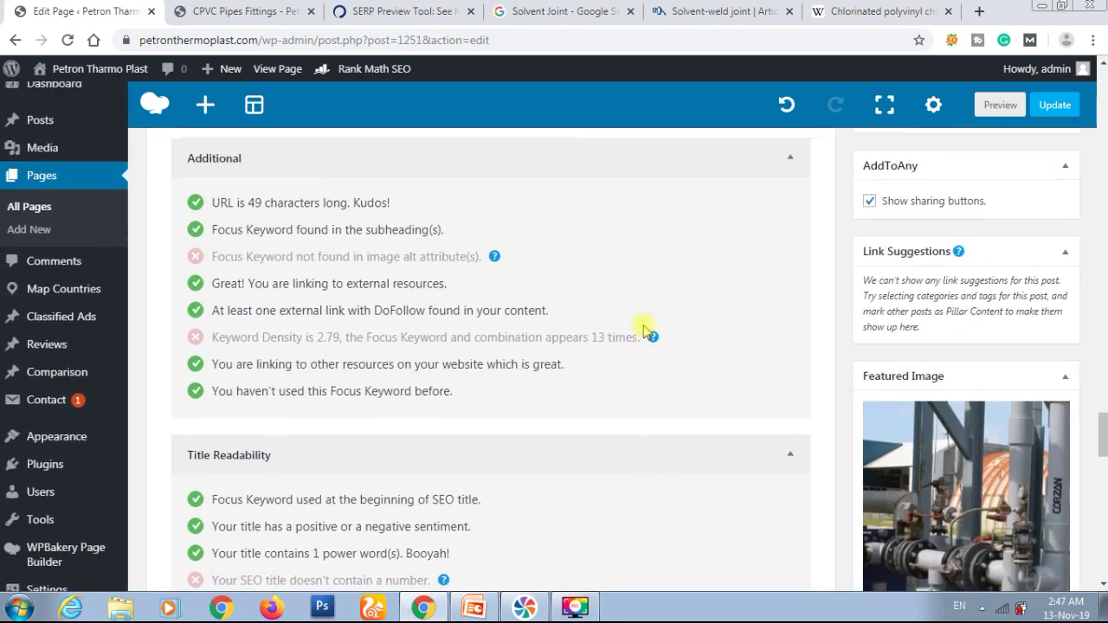
pyautogui.scroll(5, 643, 330)
pyautogui.scroll(-5, 643, 330)
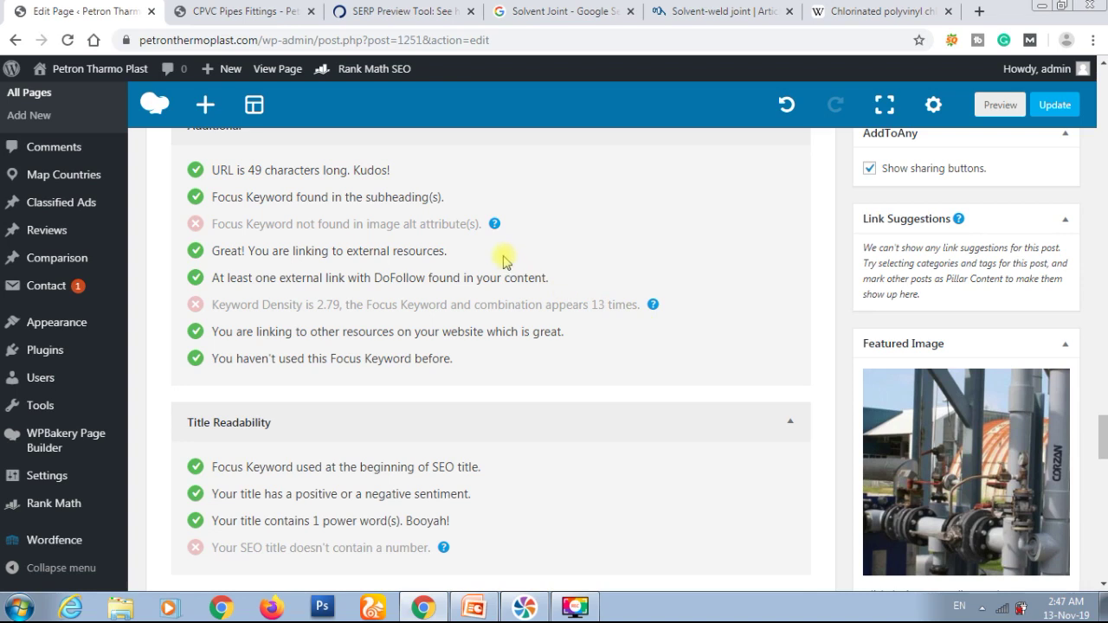
pyautogui.scroll(-1, 554, 286)
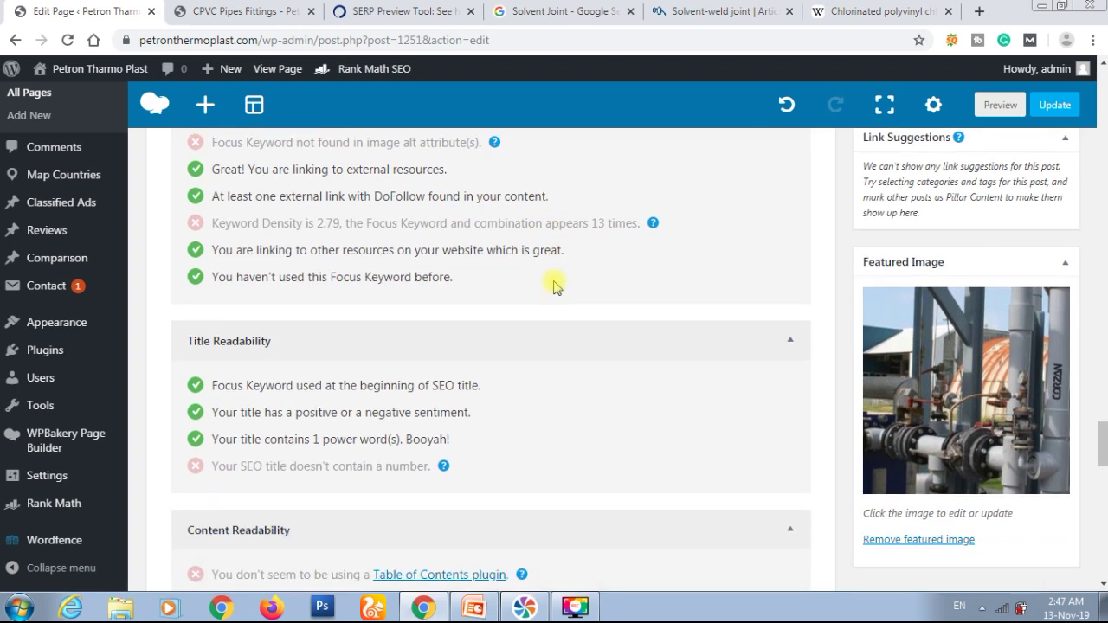
pyautogui.scroll(-4, 554, 285)
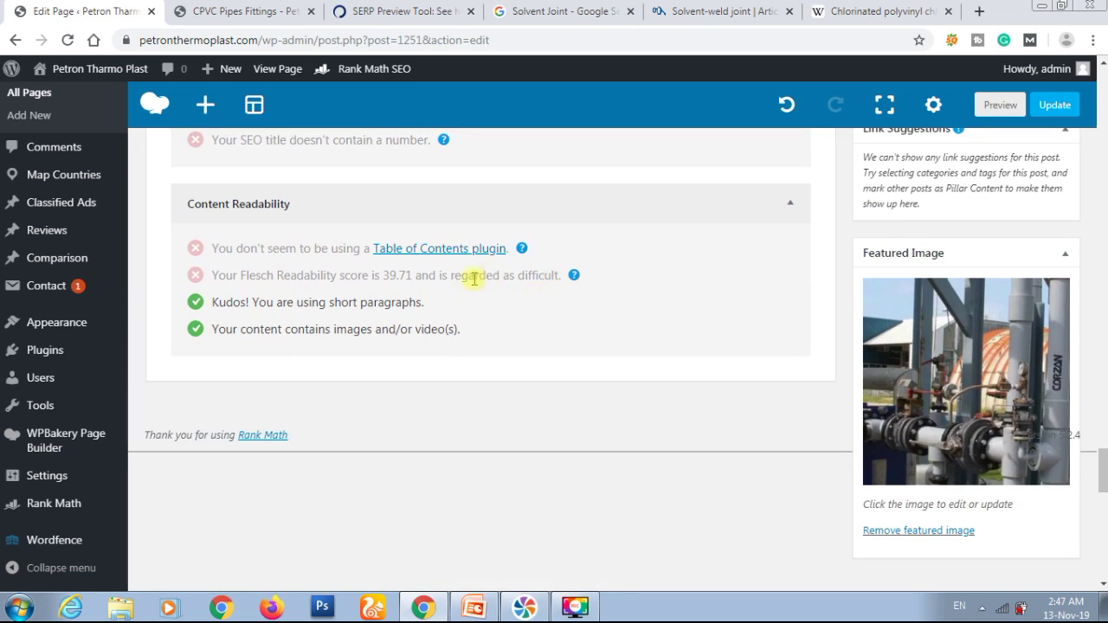
pyautogui.tripleClick(409, 275)
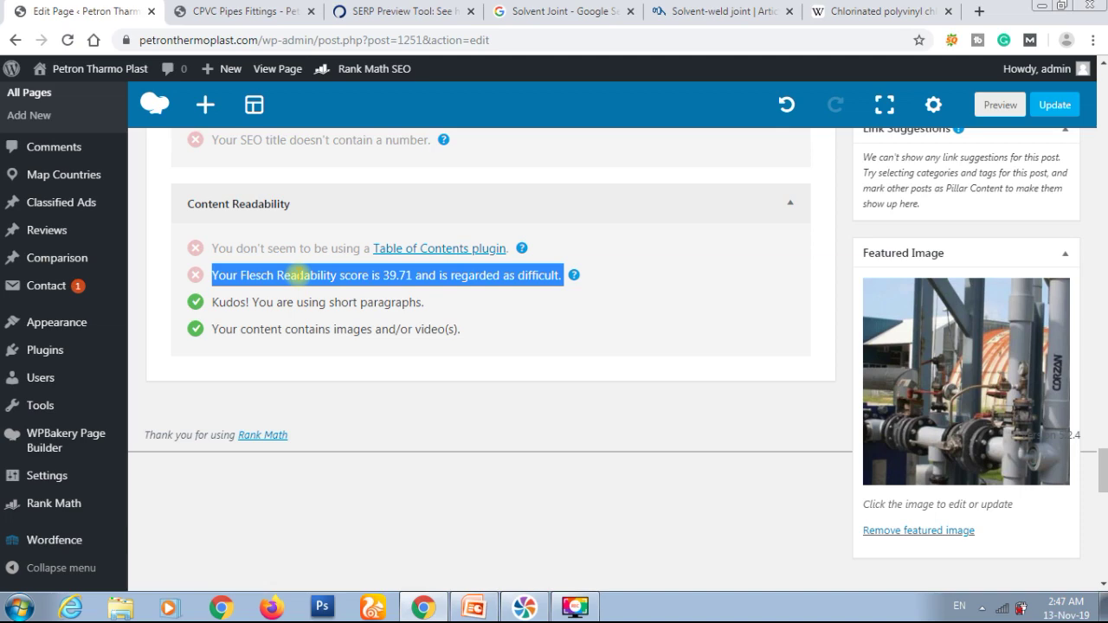
pyautogui.scroll(10, 465, 316)
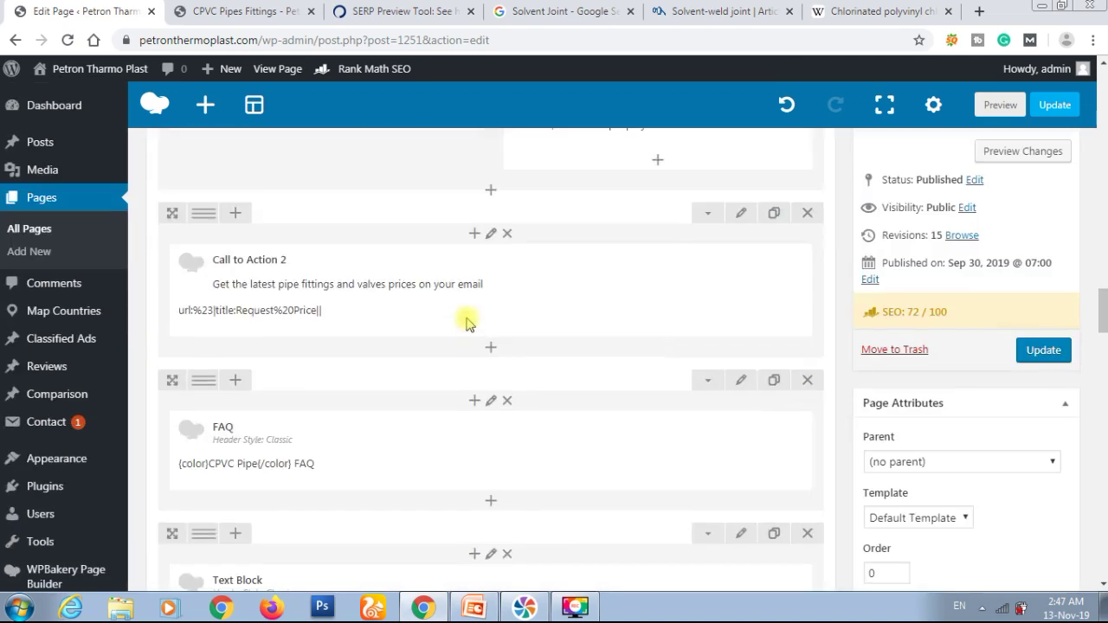
# Edit the first WPBakery text block with the introductory CPVC description
pyautogui.scroll(15, 465, 322)
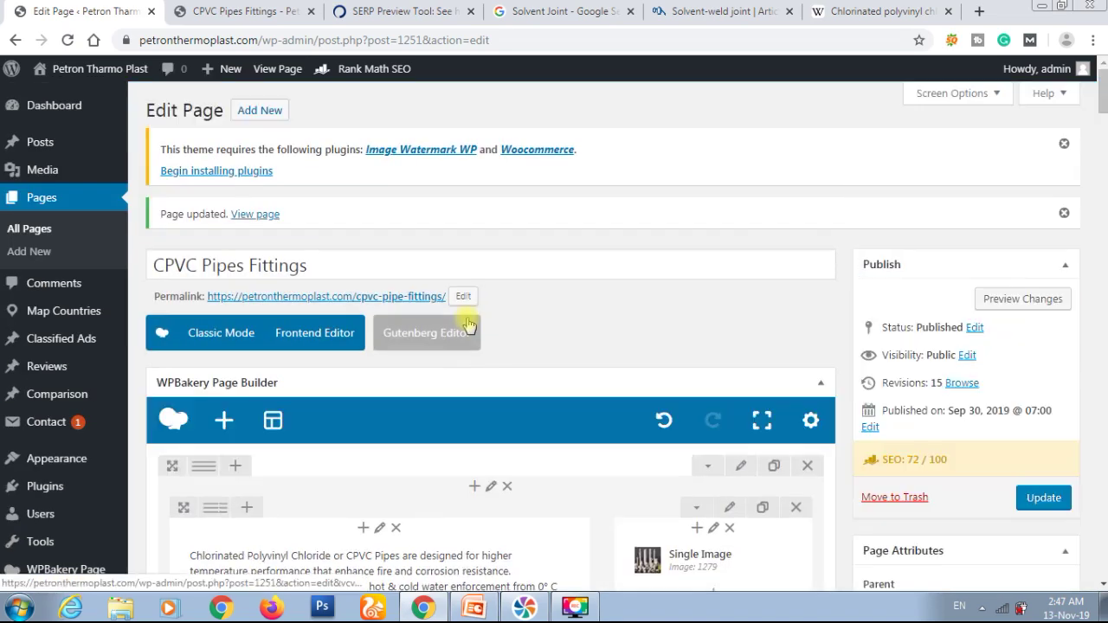
pyautogui.scroll(-4, 465, 322)
pyautogui.moveTo(458, 317)
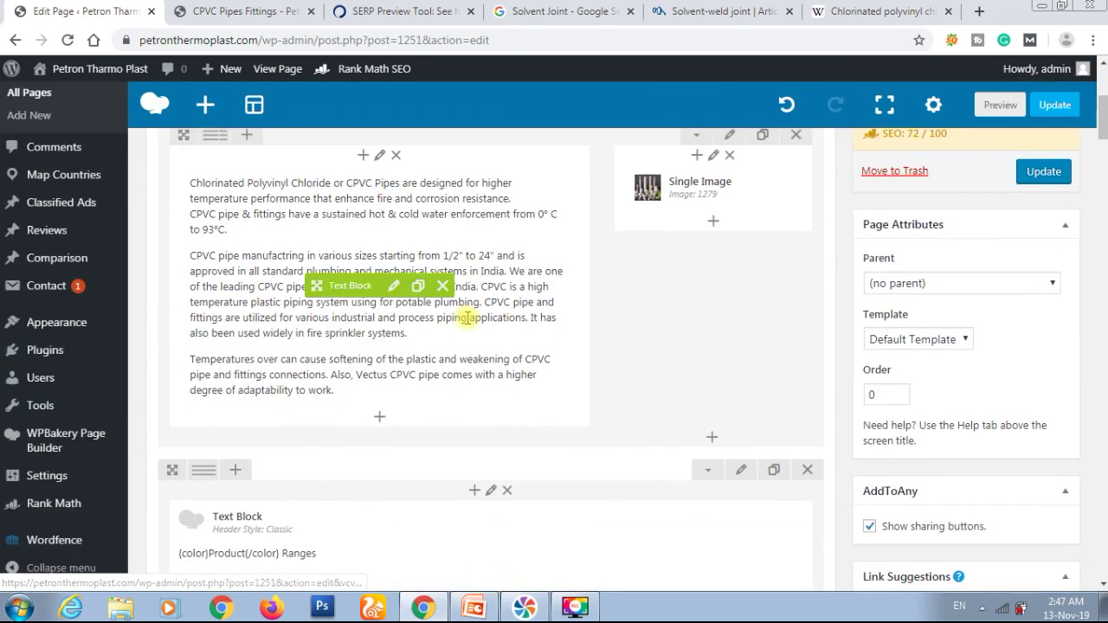
pyautogui.click(396, 287)
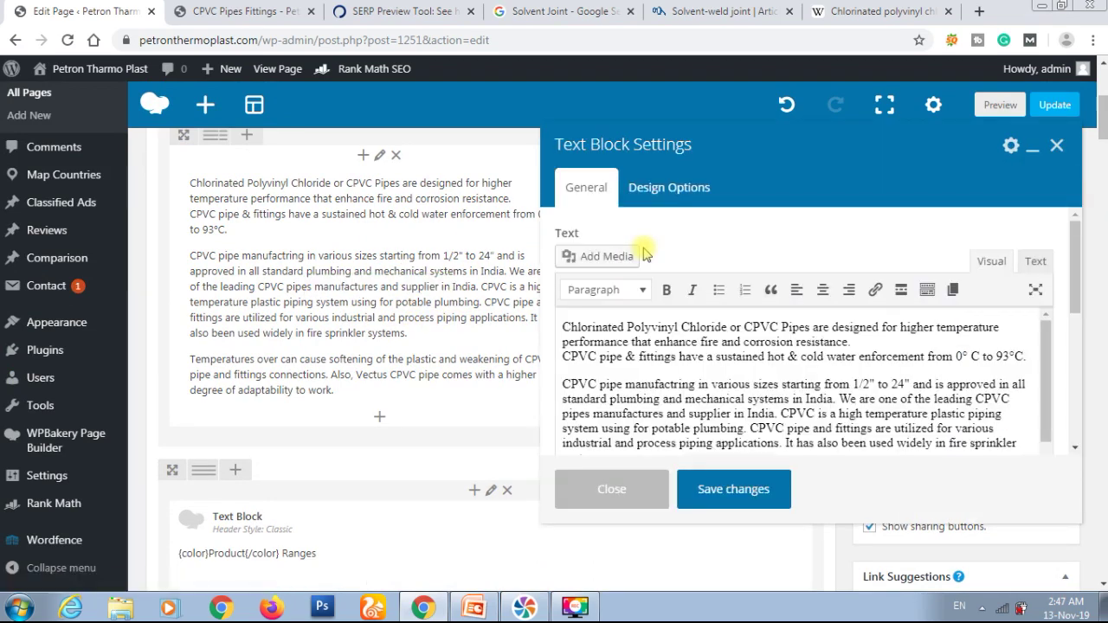
# Remove the space before 'CPVC is a high temperature…' and insert a paragraph break there
pyautogui.scroll(-3, 672, 359)
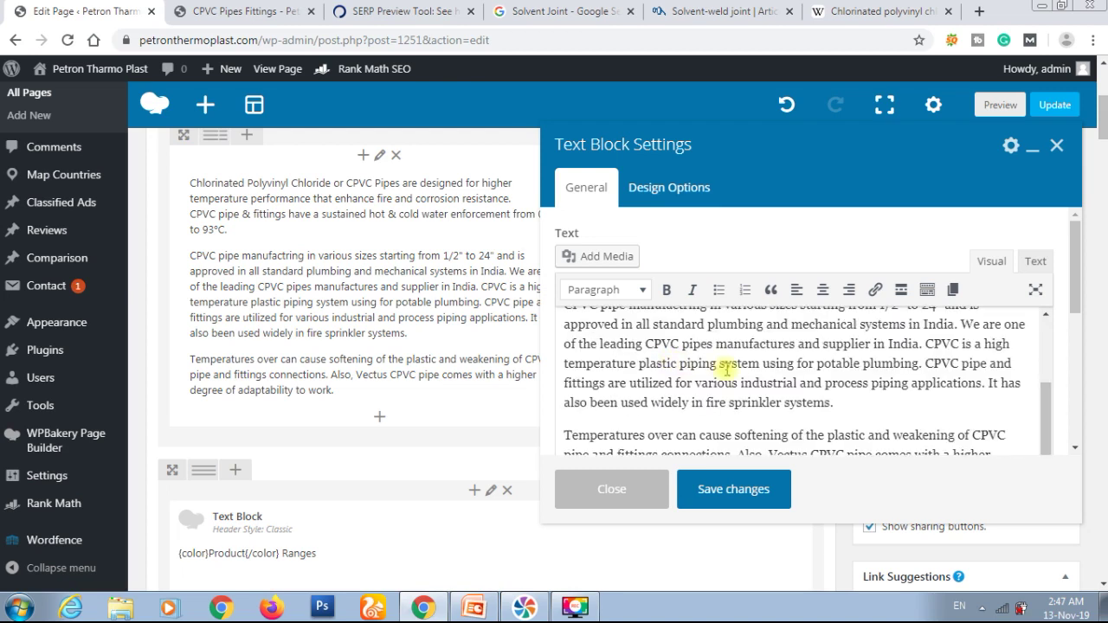
pyautogui.scroll(3, 734, 377)
pyautogui.scroll(3, 734, 377)
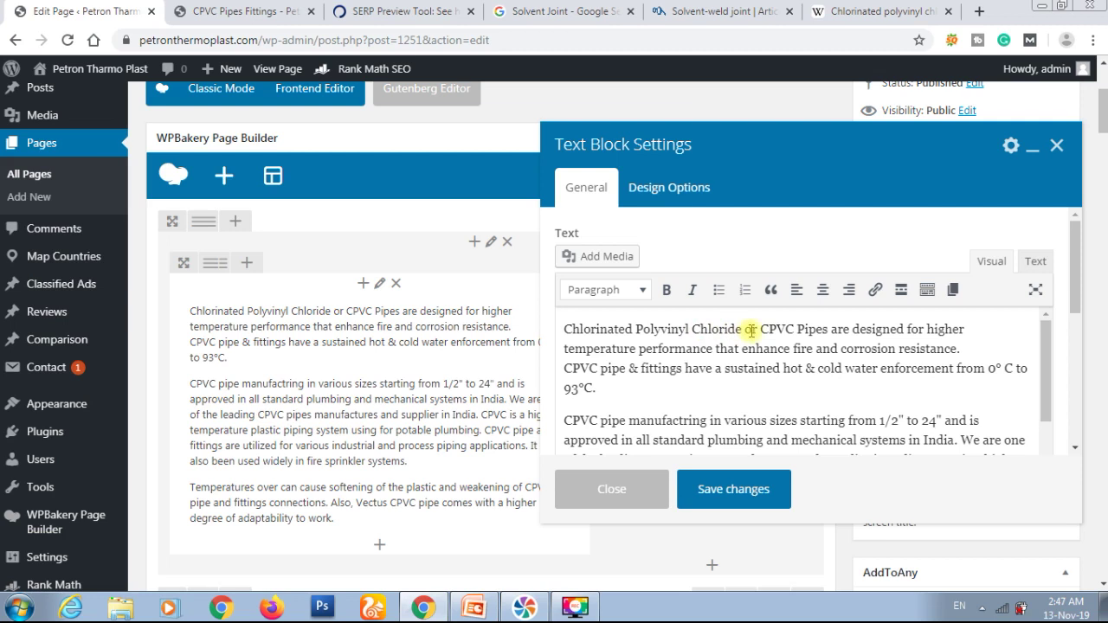
pyautogui.click(980, 329)
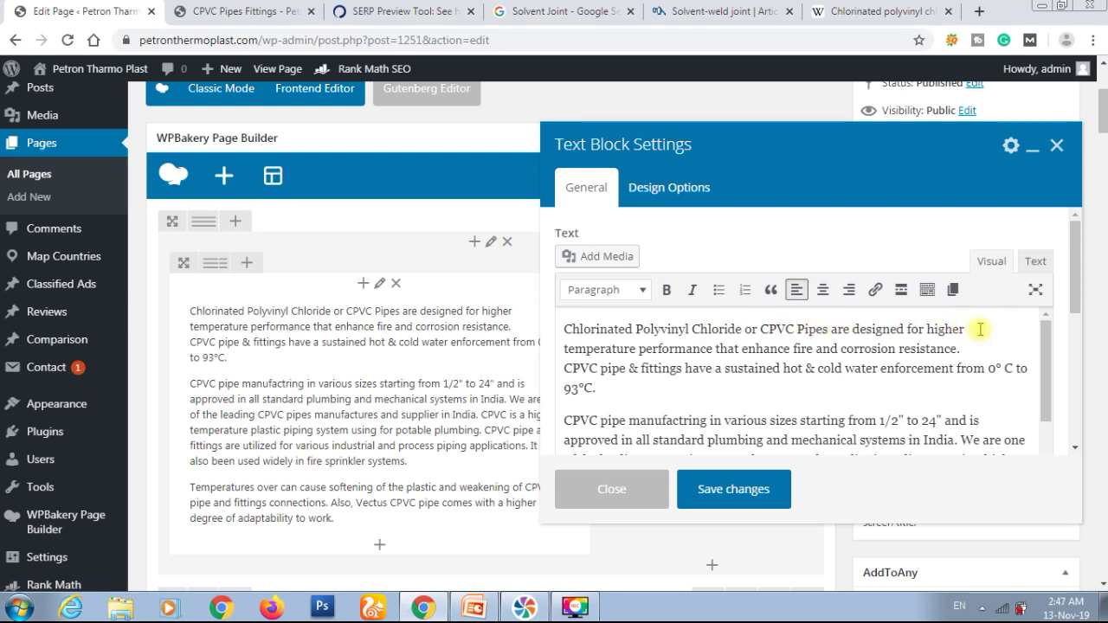
pyautogui.press('Delete')
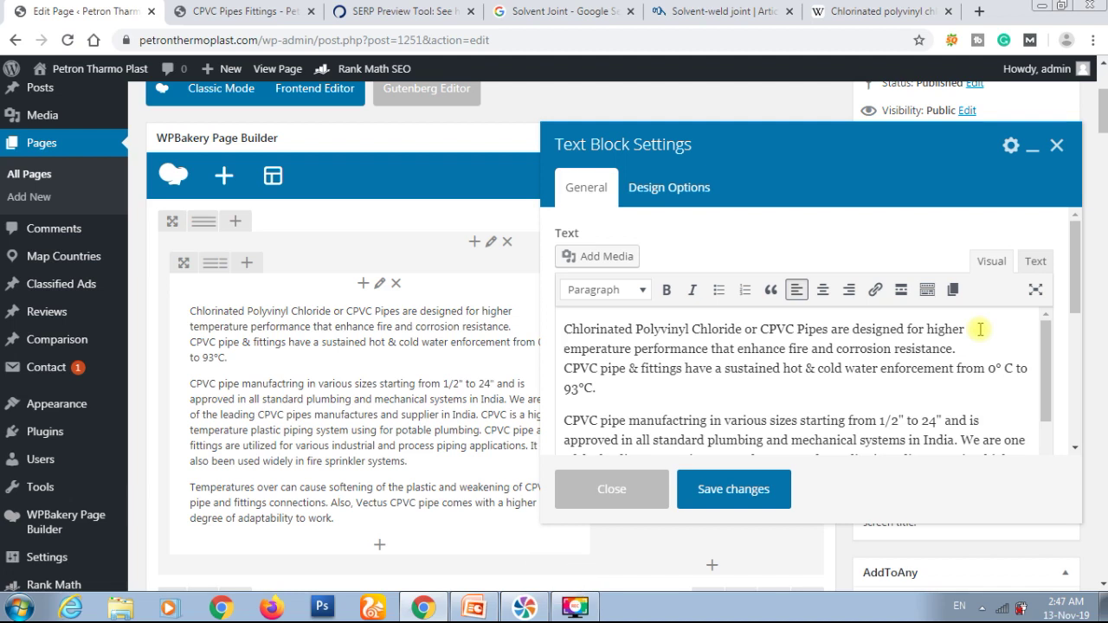
pyautogui.hotkey('ctrl', 'z')
pyautogui.press('Right')
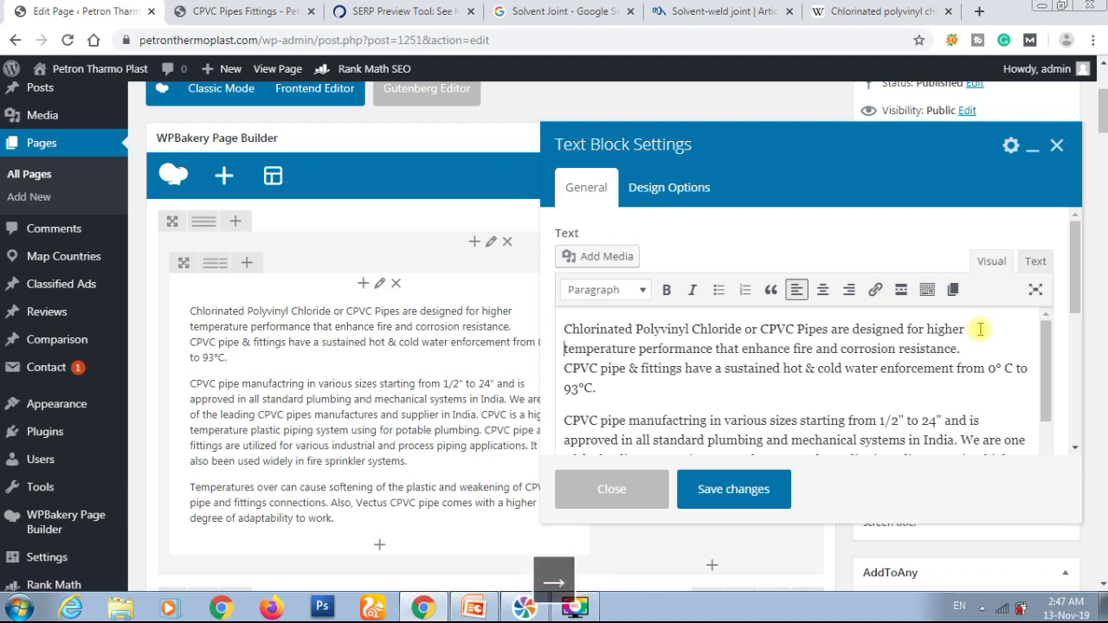
pyautogui.press('Down')
pyautogui.press('Down')
pyautogui.press('Left')
pyautogui.press('Down')
pyautogui.press('Down')
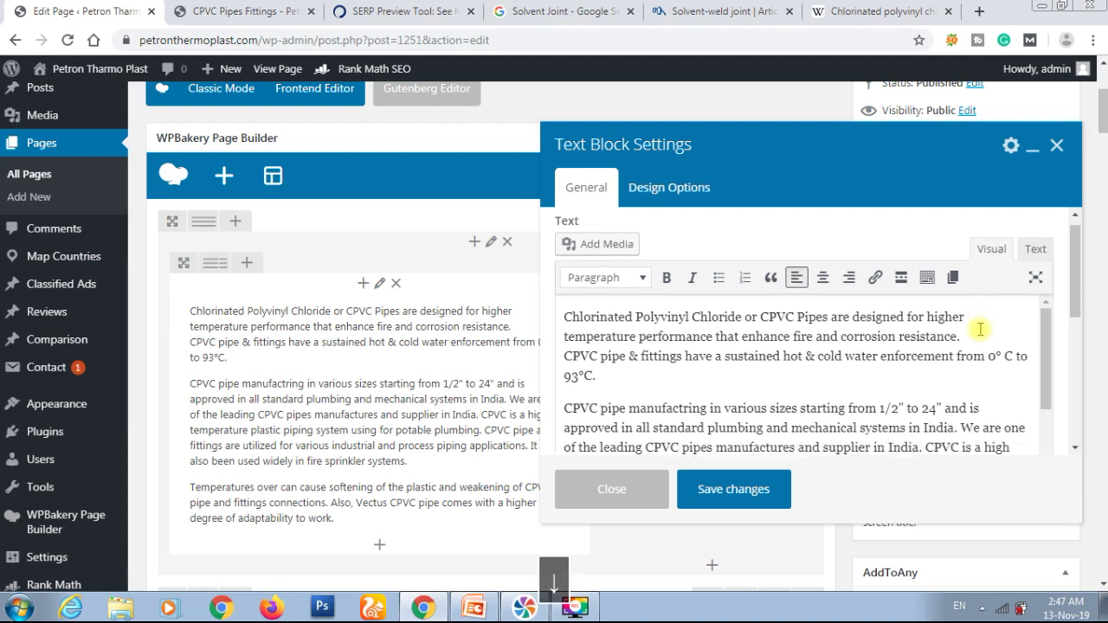
pyautogui.press('Up')
pyautogui.press('BackSpace')
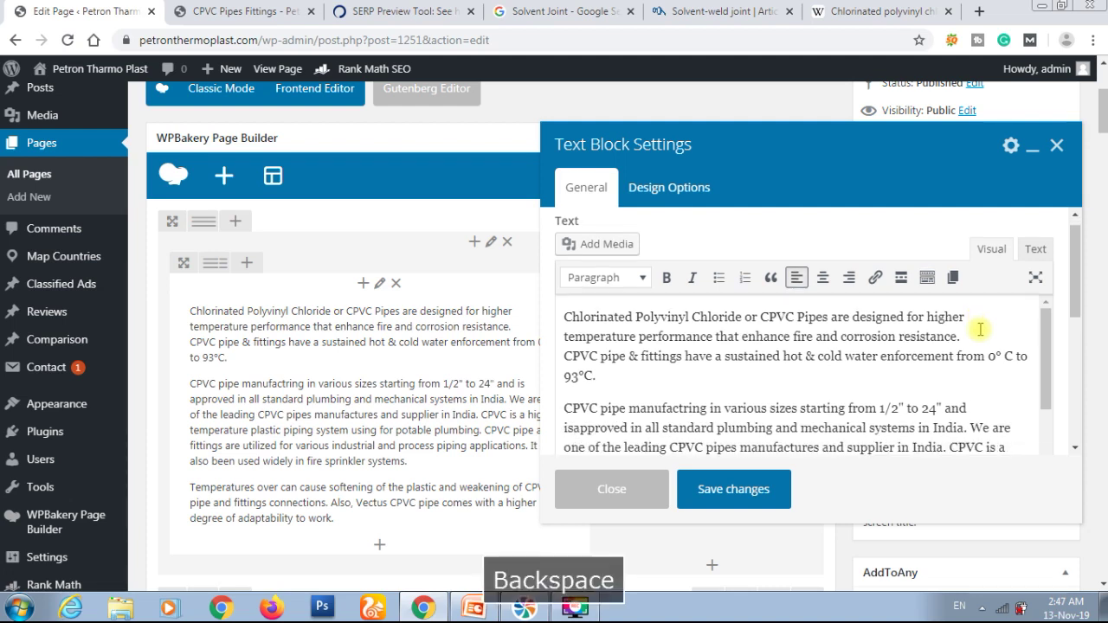
pyautogui.press('Down')
pyautogui.press('Down')
pyautogui.press('Down')
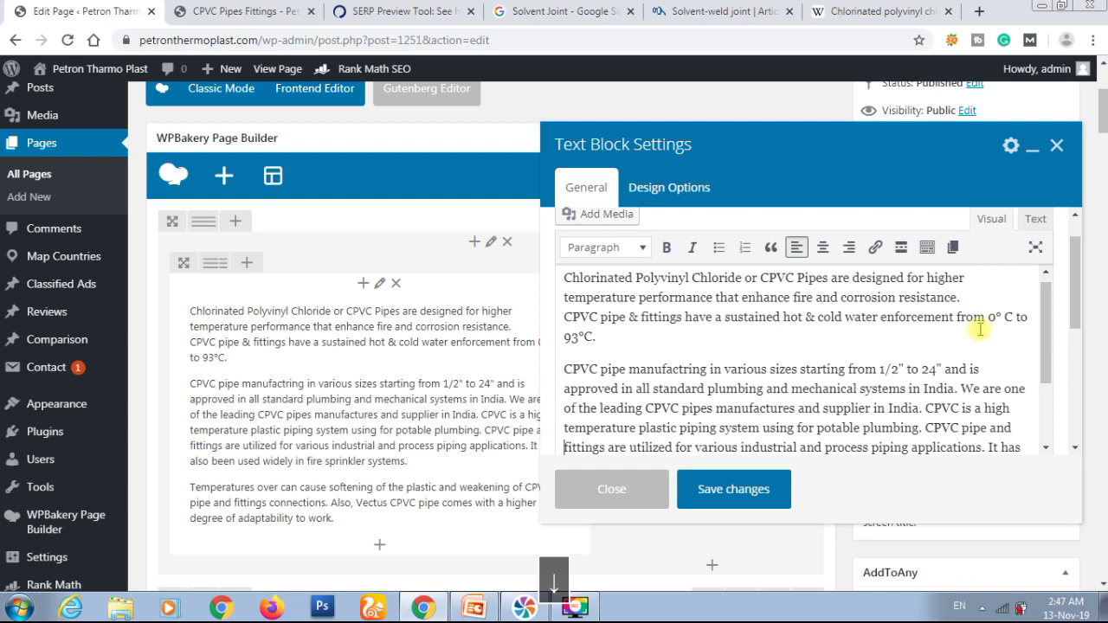
pyautogui.press('Right')
pyautogui.press('Left')
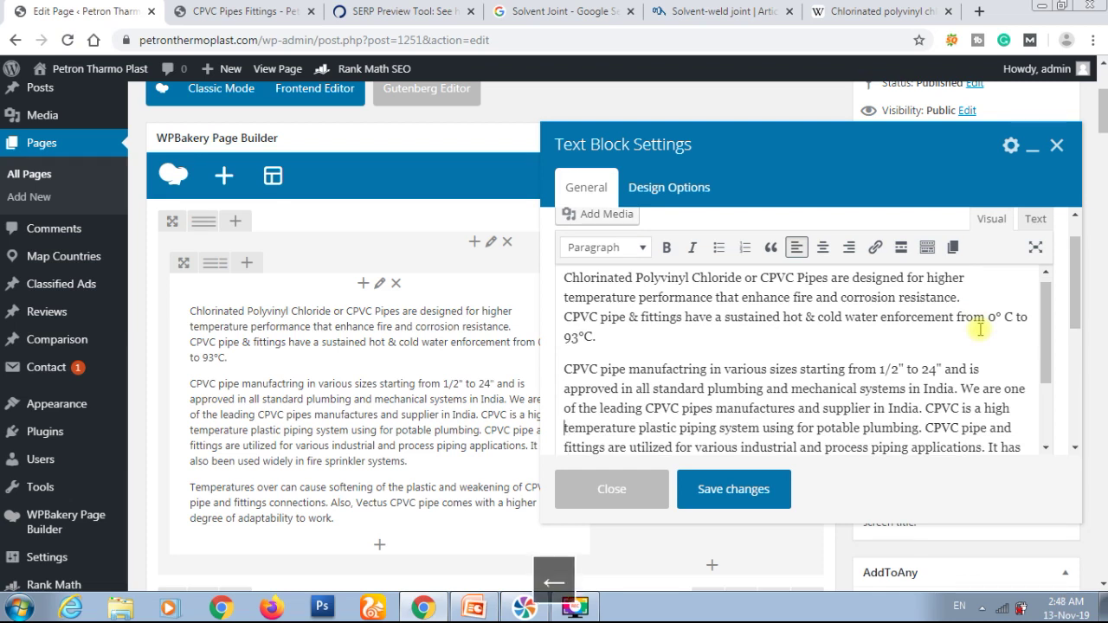
pyautogui.press('Down')
pyautogui.press('Left')
pyautogui.press('Left')
pyautogui.press('BackSpace')
pyautogui.press('Return')
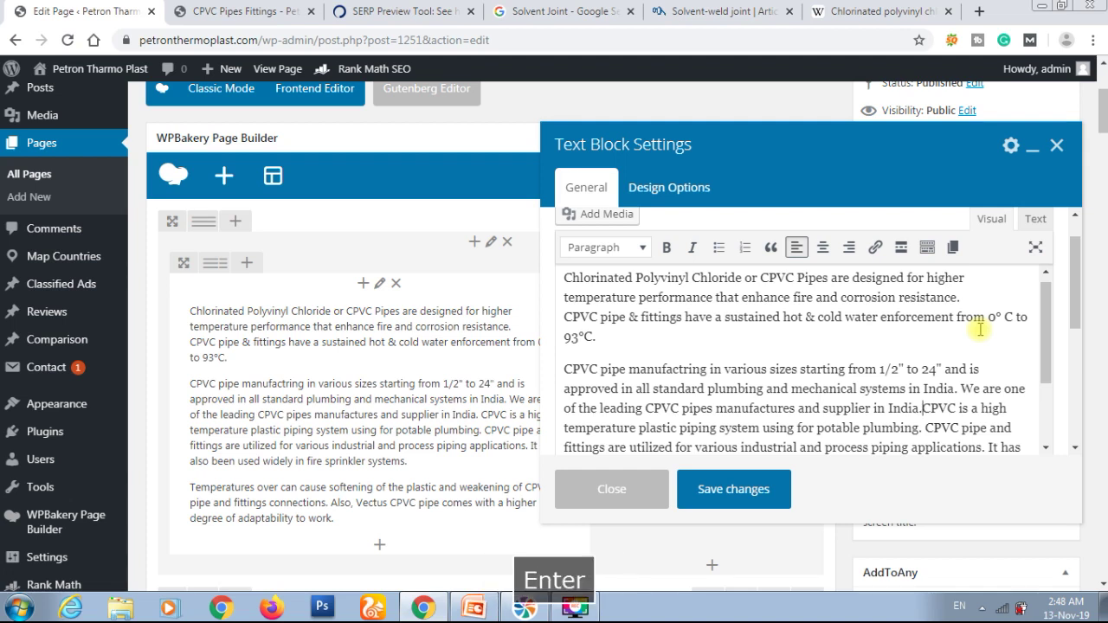
pyautogui.press('Down')
pyautogui.press('Down')
pyautogui.press('Down')
pyautogui.press('Down')
pyautogui.press('Down')
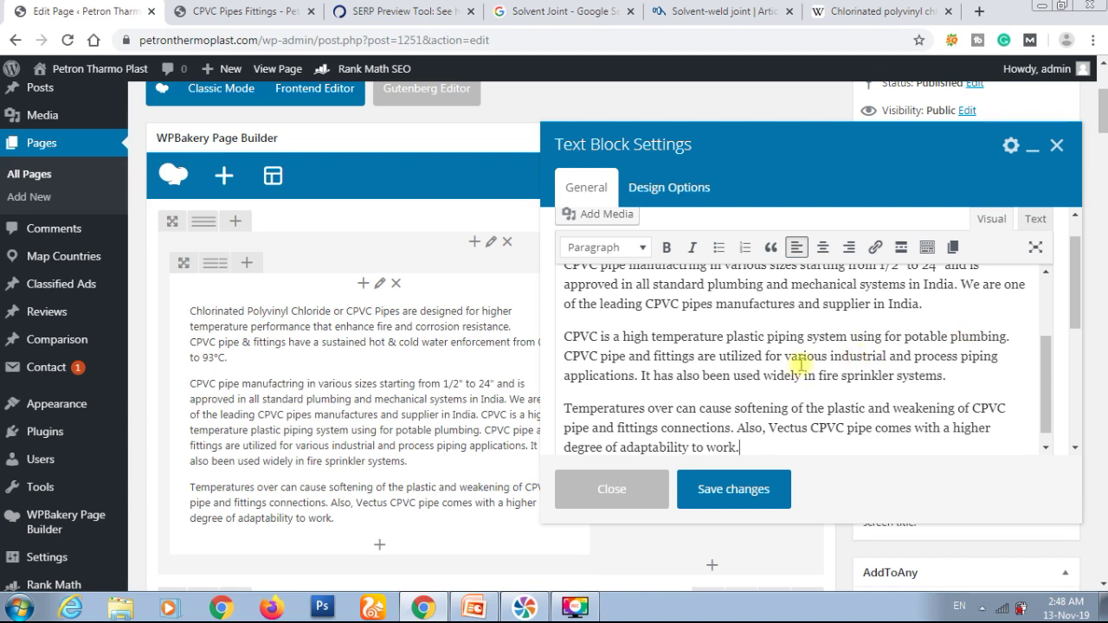
pyautogui.scroll(1, 801, 364)
pyautogui.scroll(1, 801, 364)
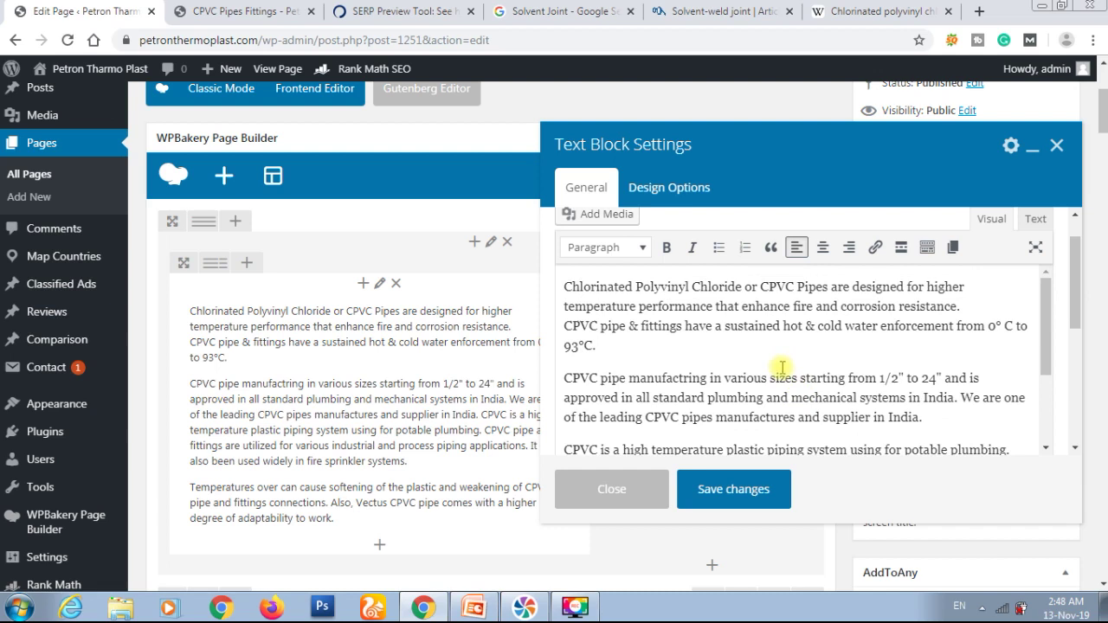
# Replace the '&' in 'pipe & fittings' with 'and', then save the intro block
pyautogui.doubleClick(671, 279)
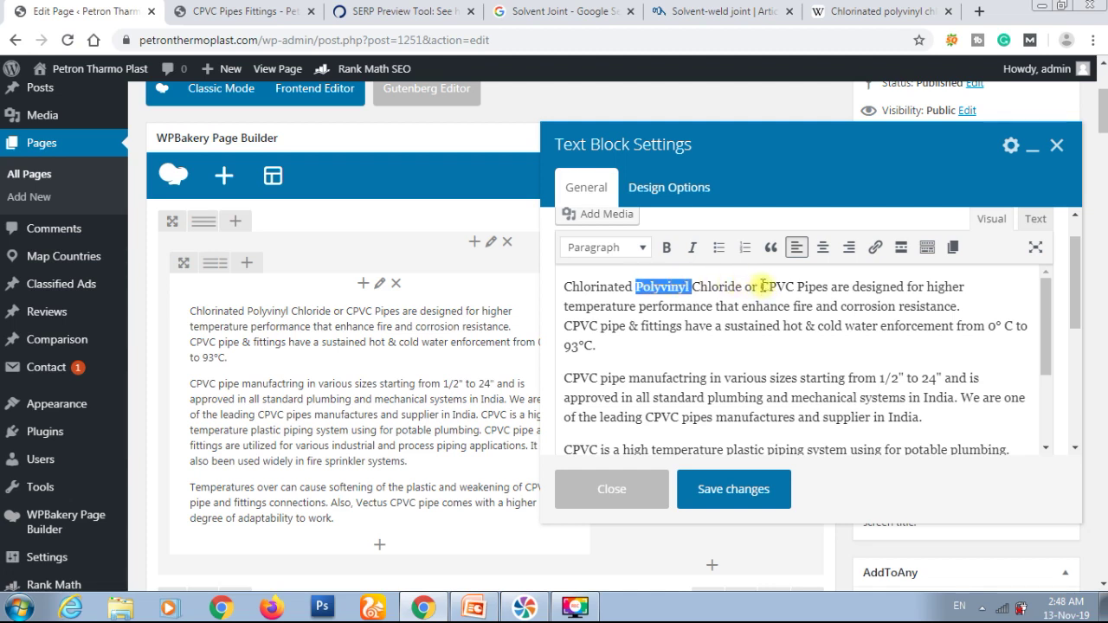
pyautogui.click(826, 288)
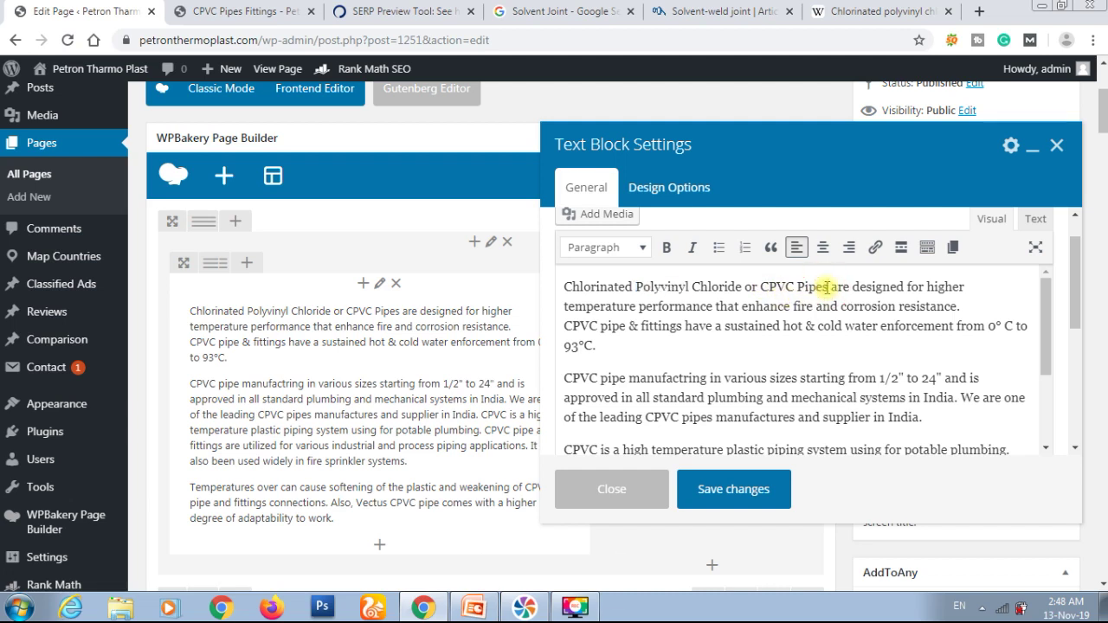
pyautogui.press('BackSpace')
pyautogui.write('s')
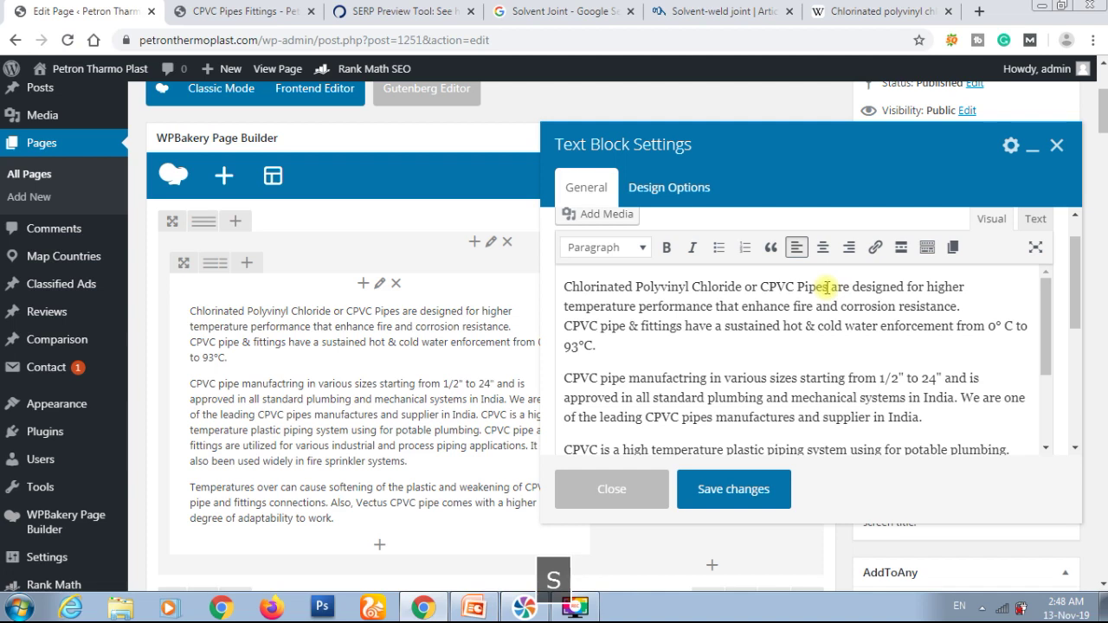
pyautogui.press('Left')
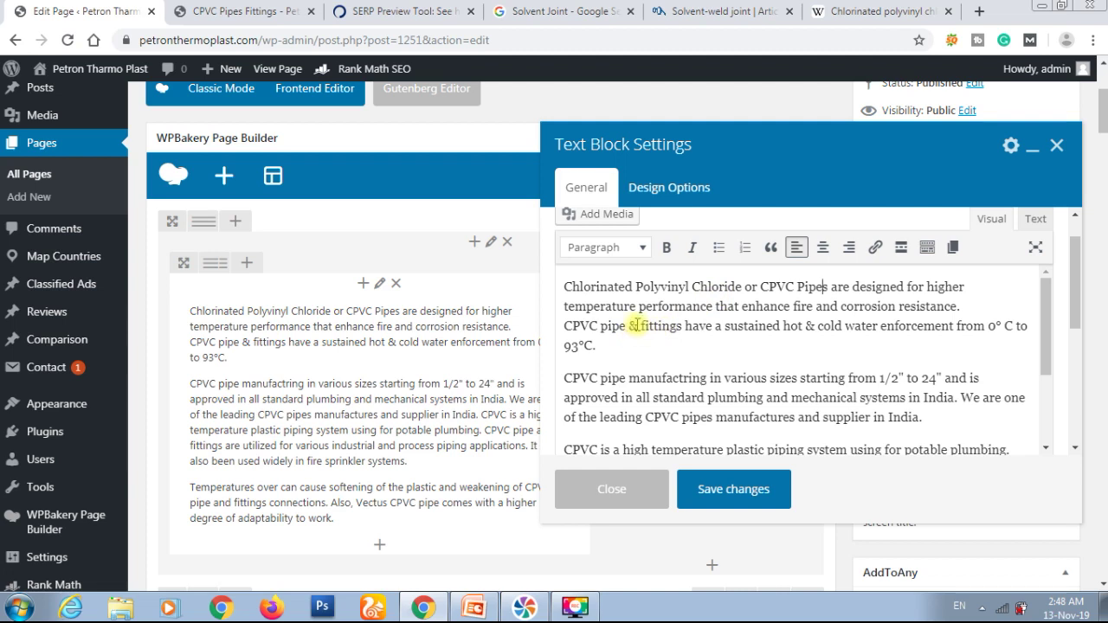
pyautogui.press('BackSpace')
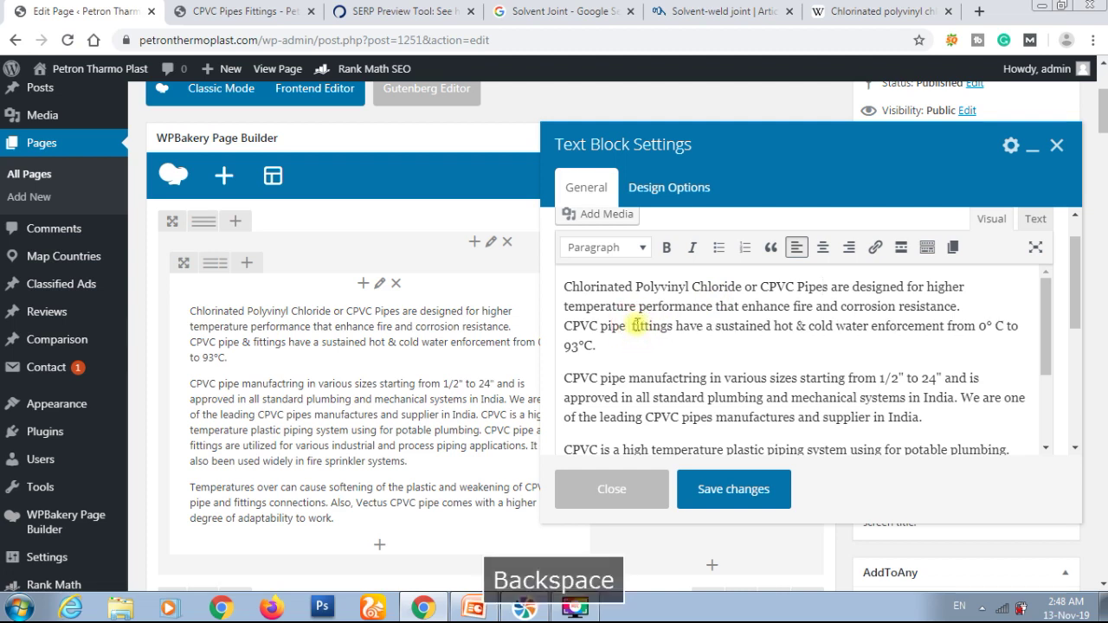
pyautogui.write('and')
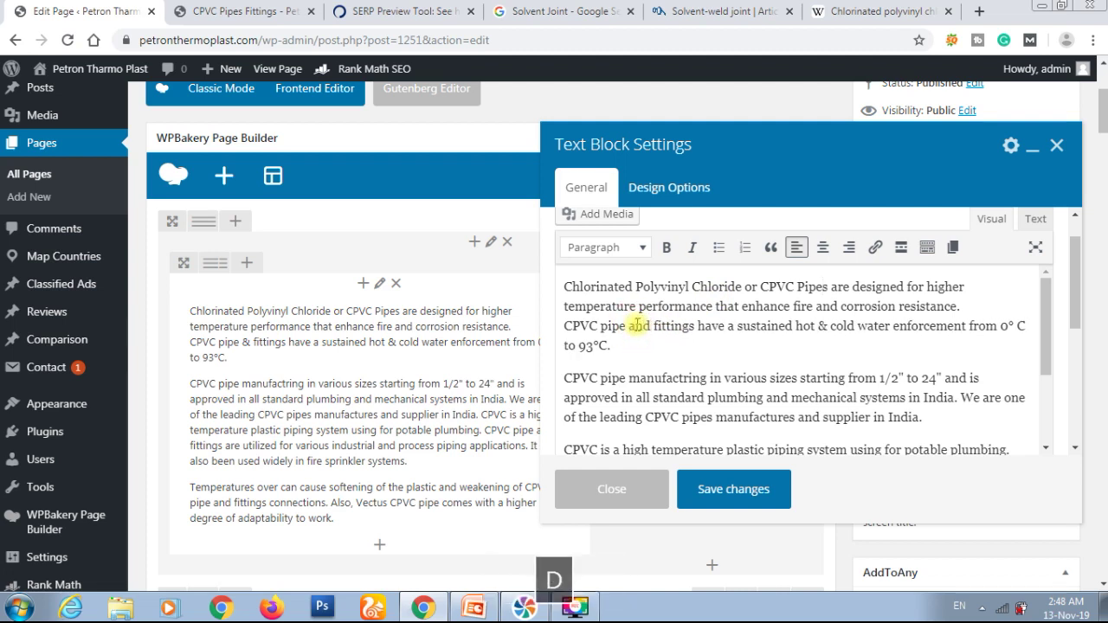
pyautogui.moveTo(698, 450)
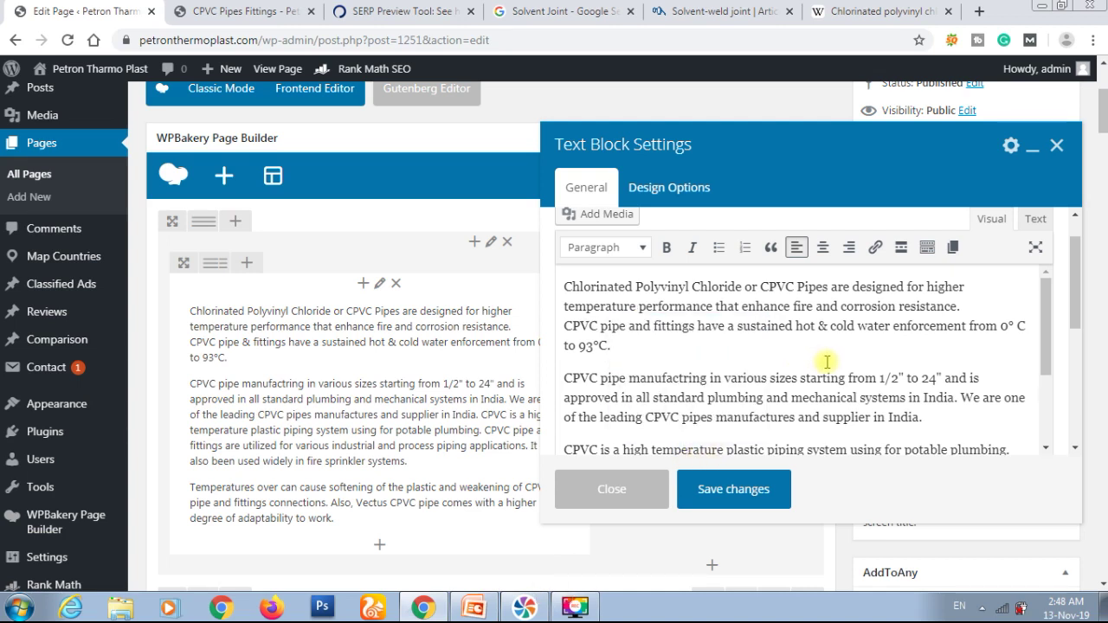
pyautogui.click(739, 490)
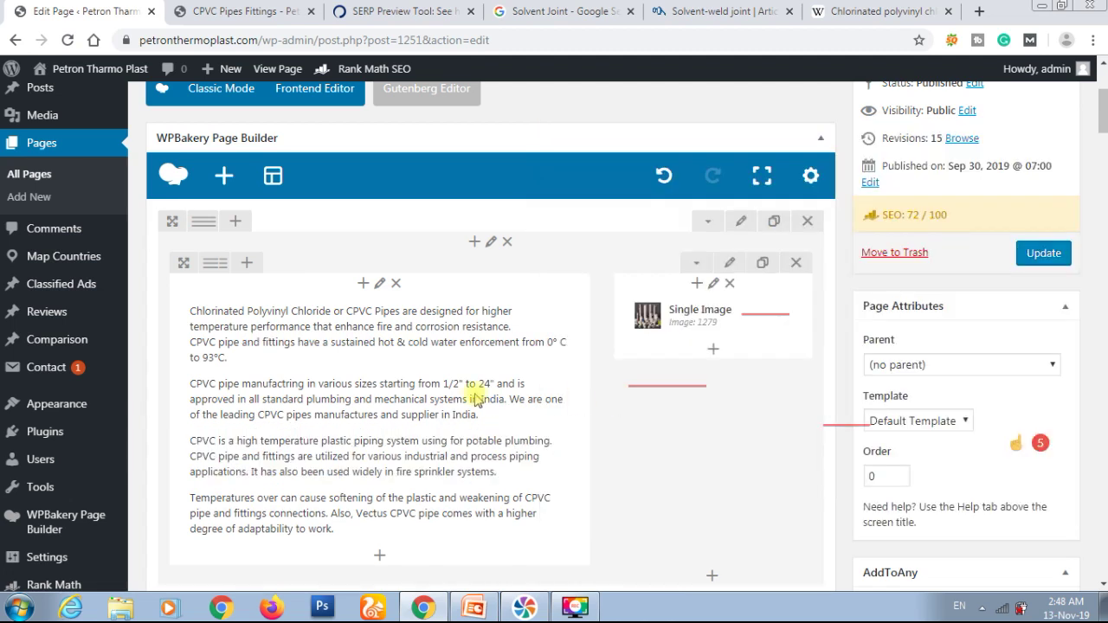
# Drop the trailing 's' so the title reads 'CPVC Pipe Fittings', then update the page
pyautogui.scroll(3, 468, 387)
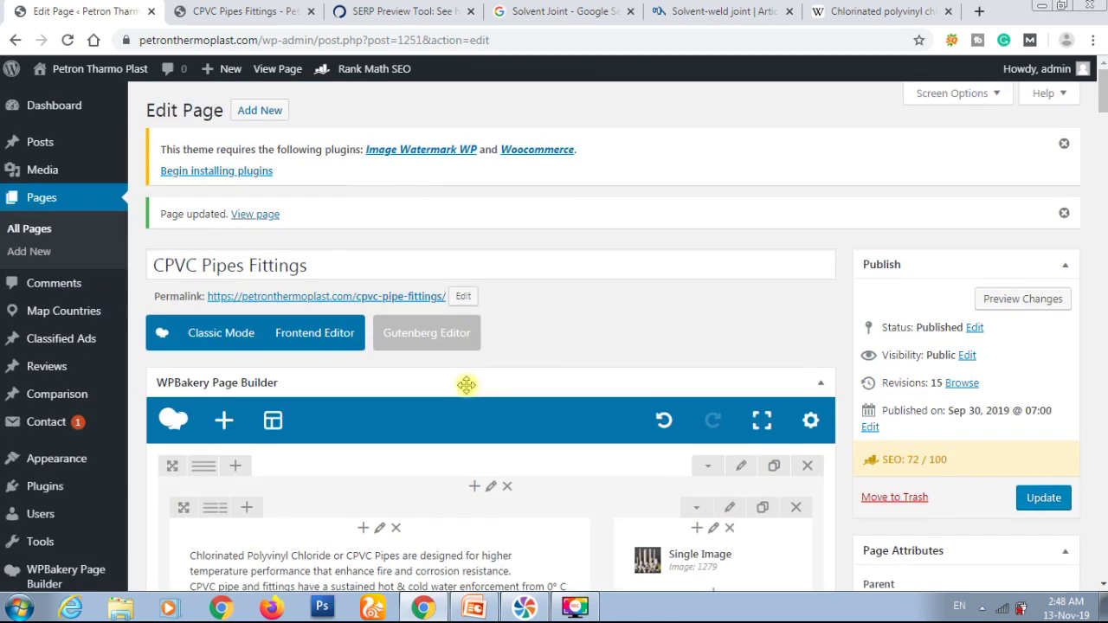
pyautogui.click(247, 266)
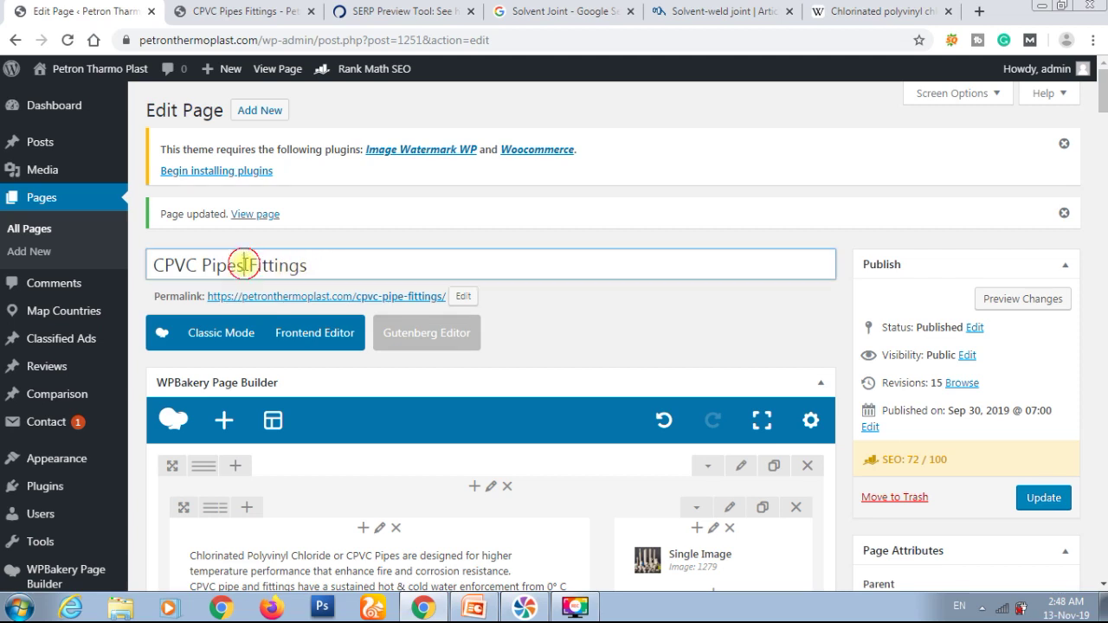
pyautogui.press('BackSpace')
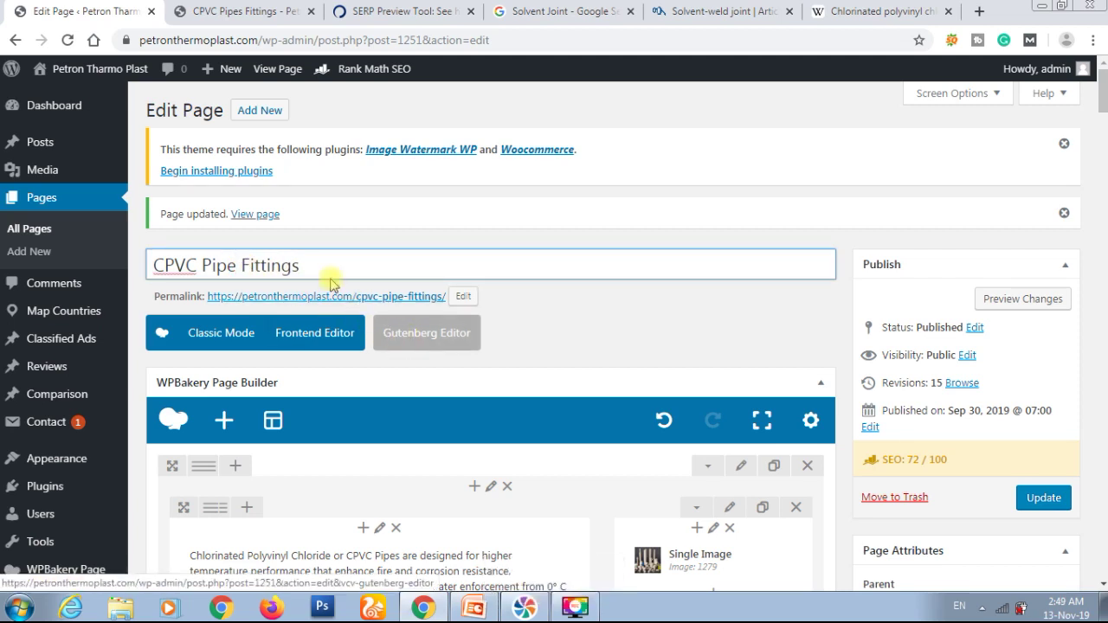
pyautogui.scroll(-3, 477, 268)
pyautogui.scroll(-6, 480, 277)
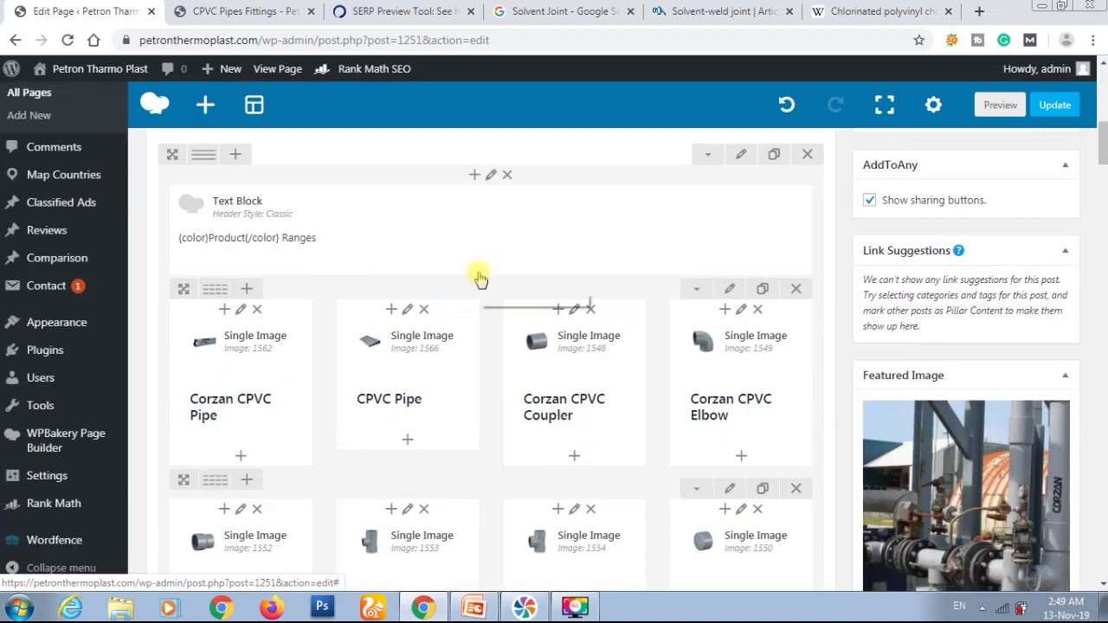
pyautogui.scroll(3, 480, 277)
pyautogui.scroll(3, 478, 277)
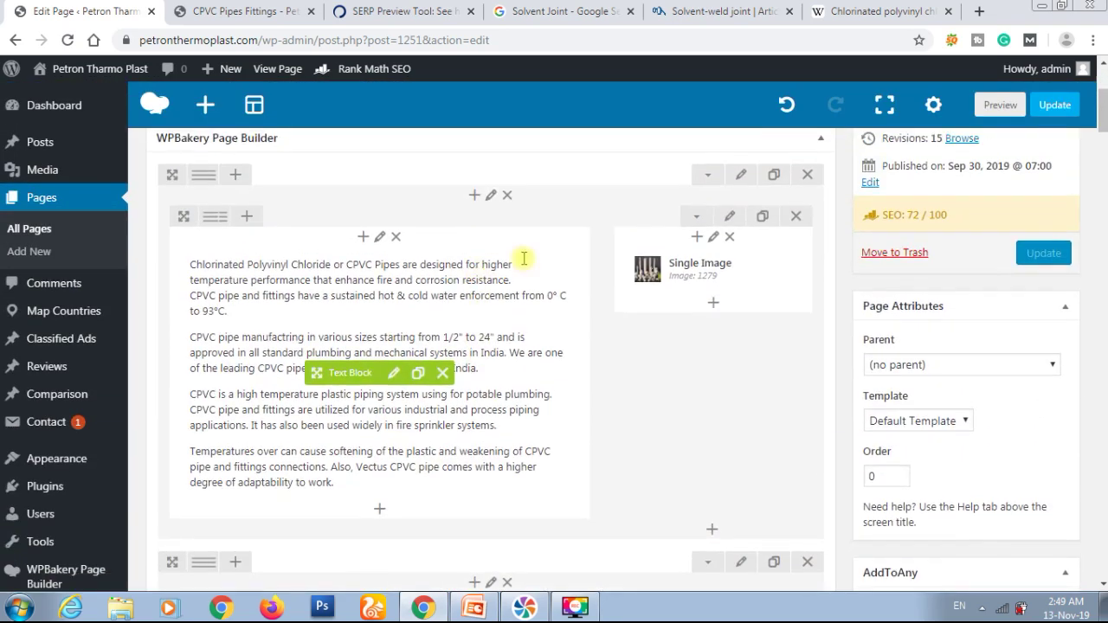
pyautogui.click(1039, 257)
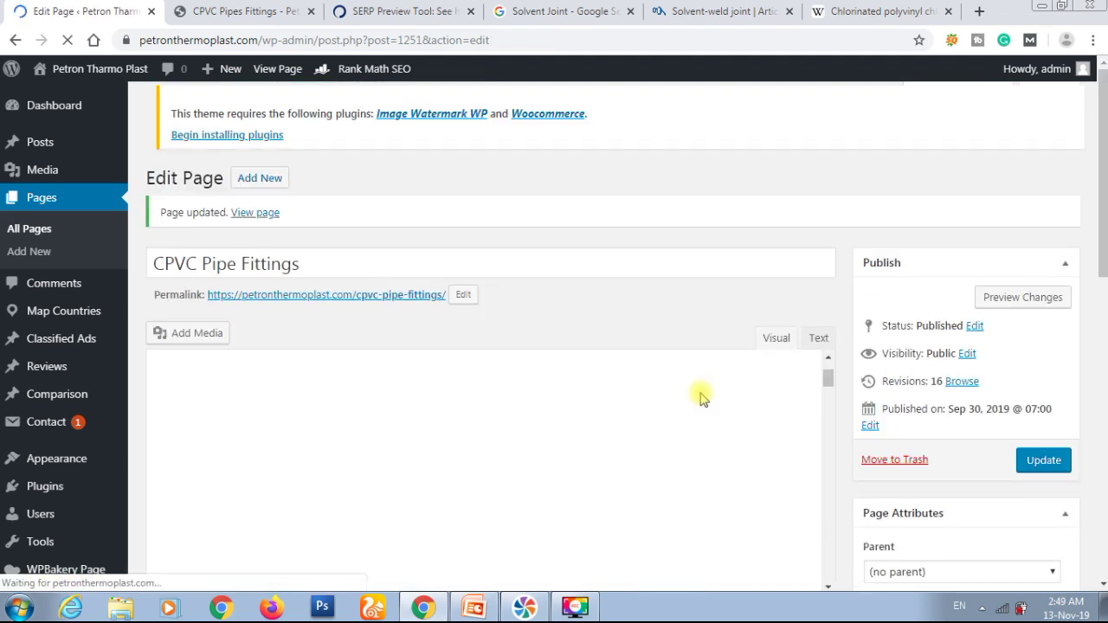
# Scroll down to the Rank Math SEO box showing the 72/100 score
pyautogui.scroll(-3, 715, 288)
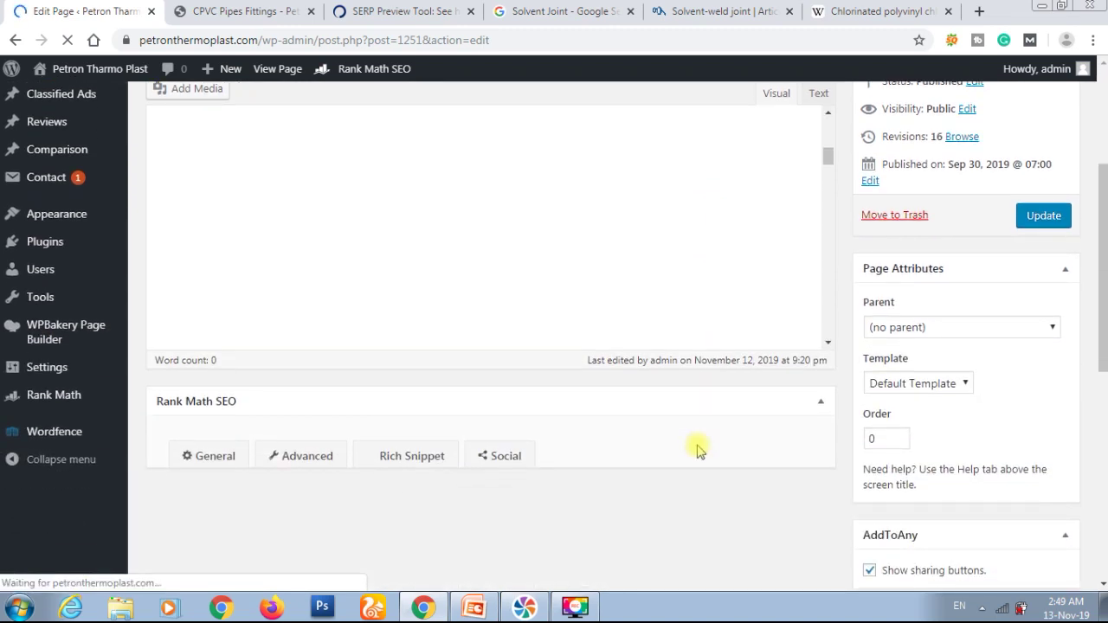
pyautogui.scroll(-2, 698, 450)
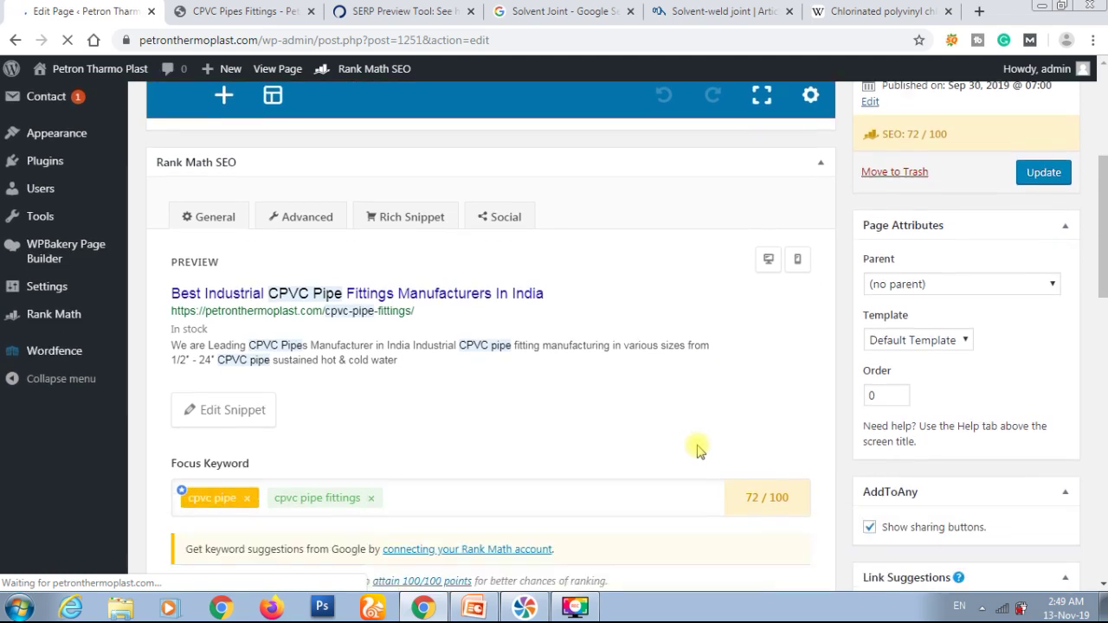
pyautogui.scroll(-2, 522, 355)
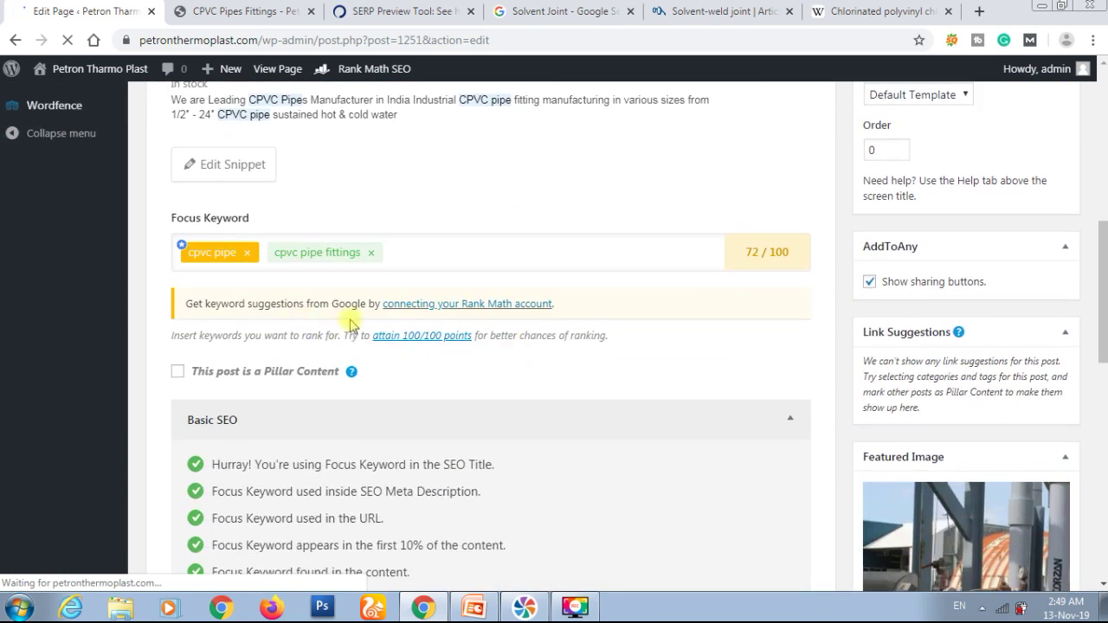
pyautogui.scroll(-5, 472, 370)
pyautogui.scroll(-15, 473, 370)
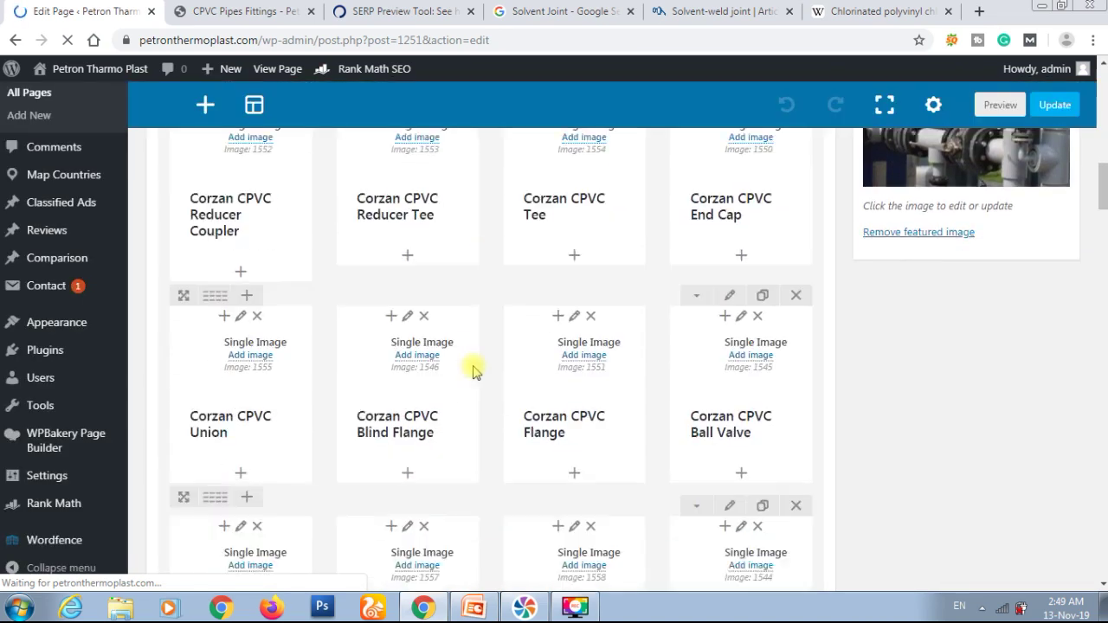
pyautogui.scroll(-10, 472, 370)
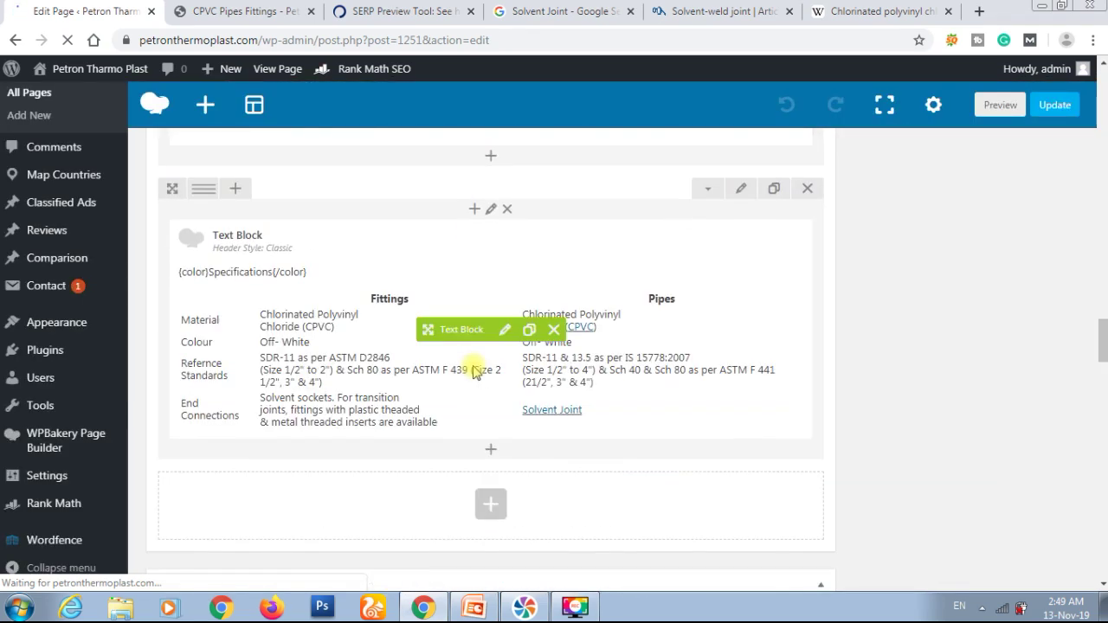
pyautogui.scroll(-2, 471, 346)
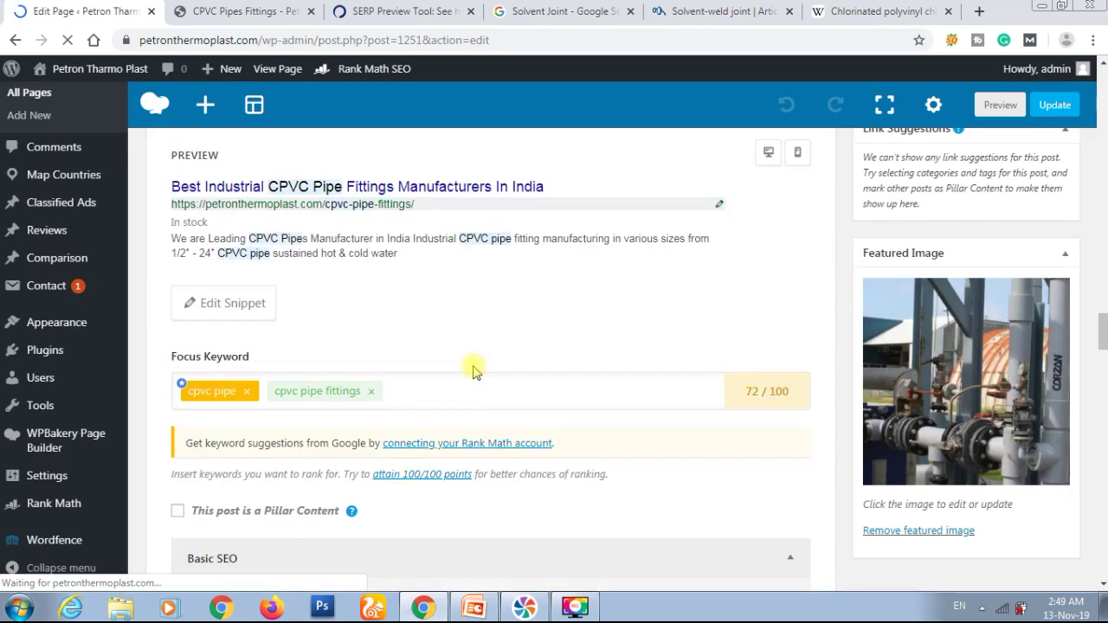
pyautogui.scroll(-1, 364, 280)
pyautogui.scroll(-6, 365, 277)
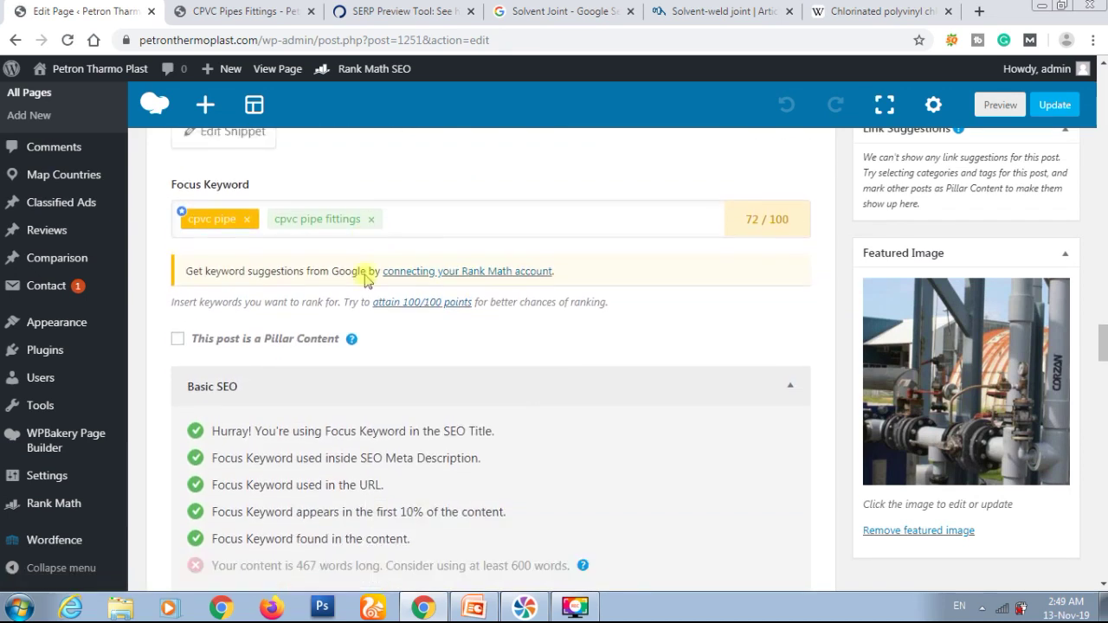
pyautogui.scroll(-1, 364, 275)
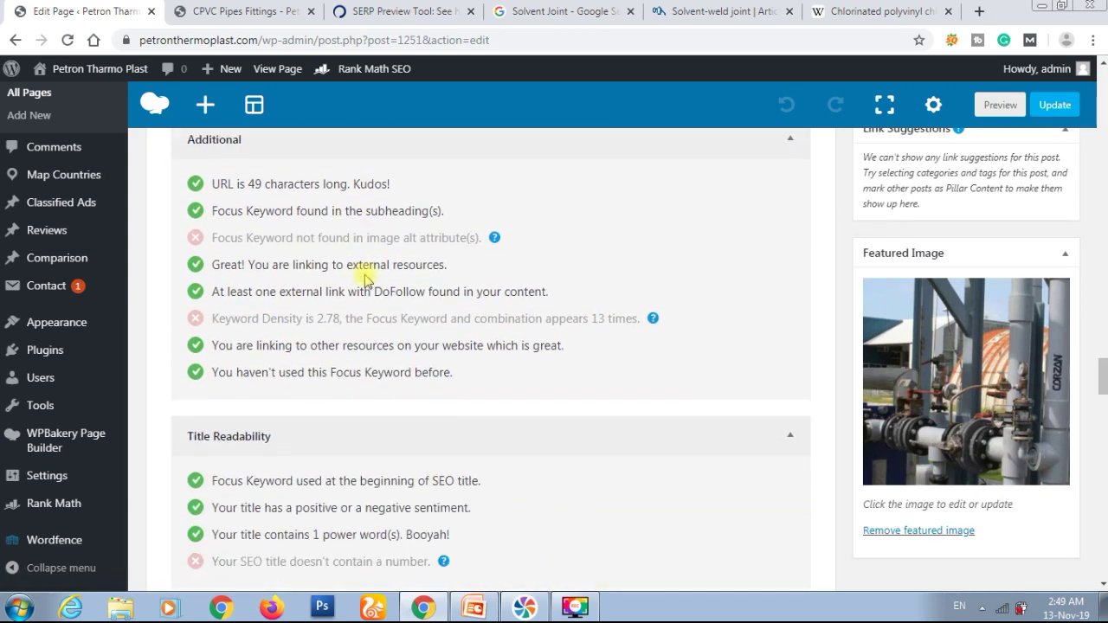
pyautogui.scroll(-3, 463, 266)
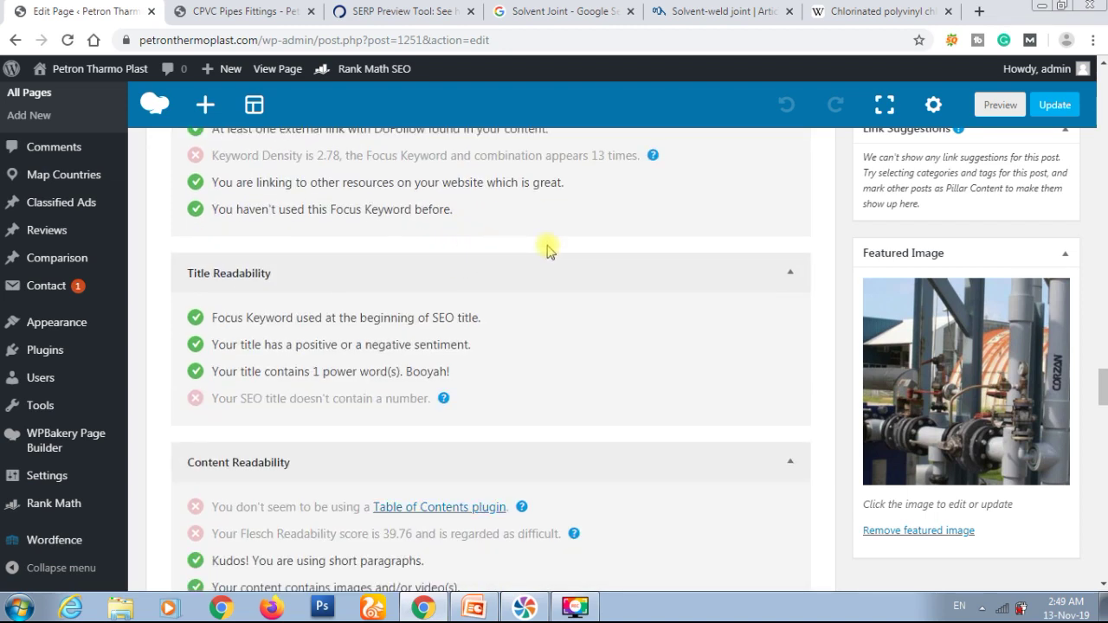
pyautogui.scroll(-2, 547, 250)
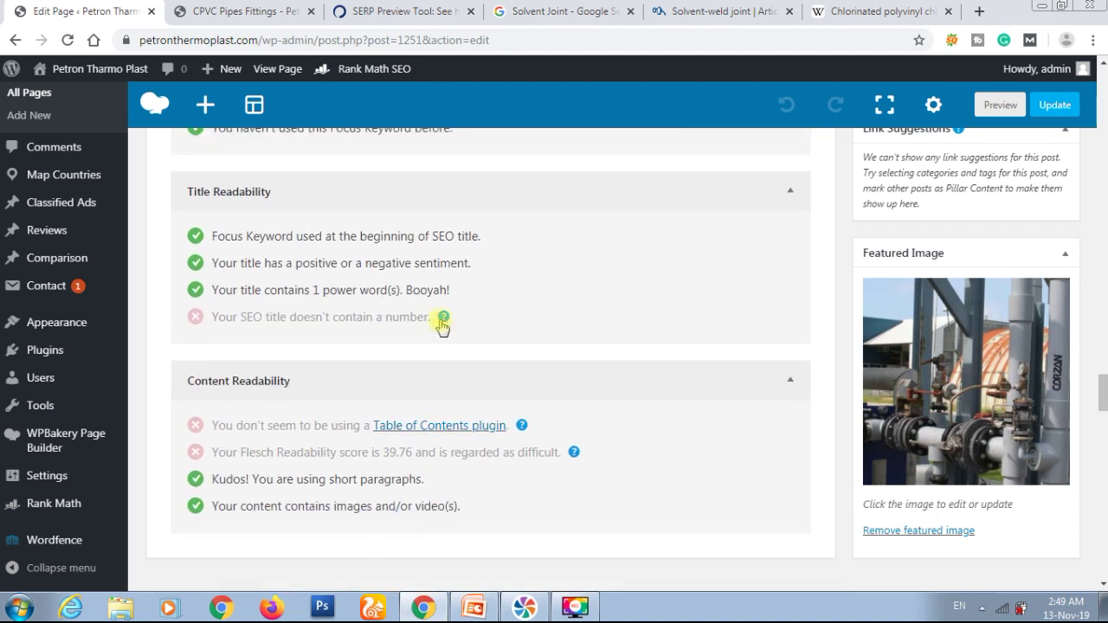
# Highlight the SEO title number warning among the Rank Math checks
pyautogui.tripleClick(348, 316)
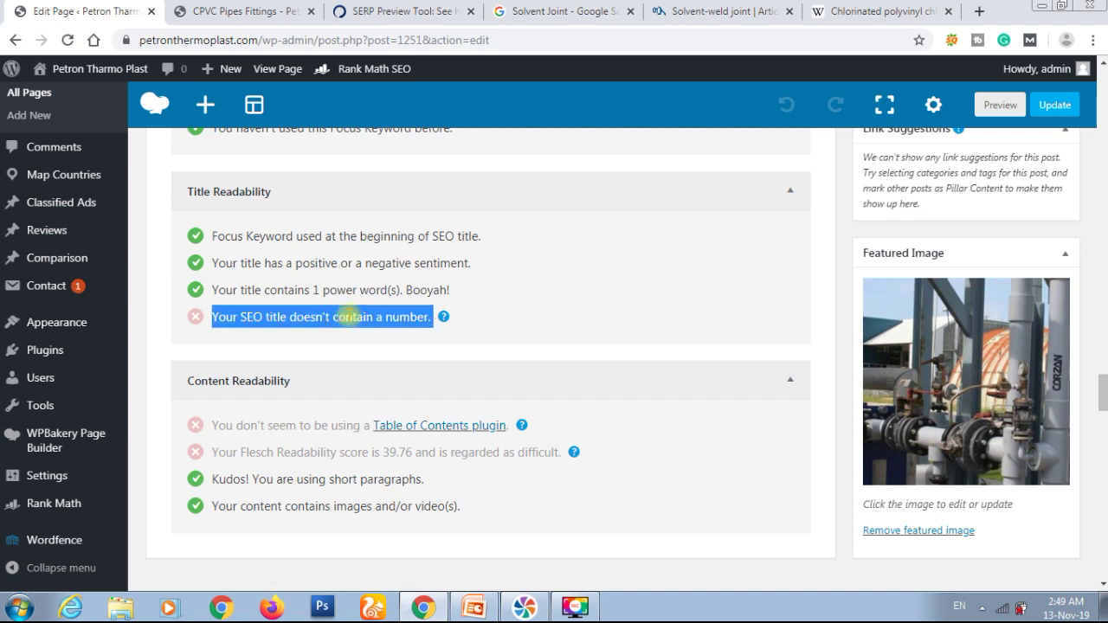
pyautogui.moveTo(448, 322)
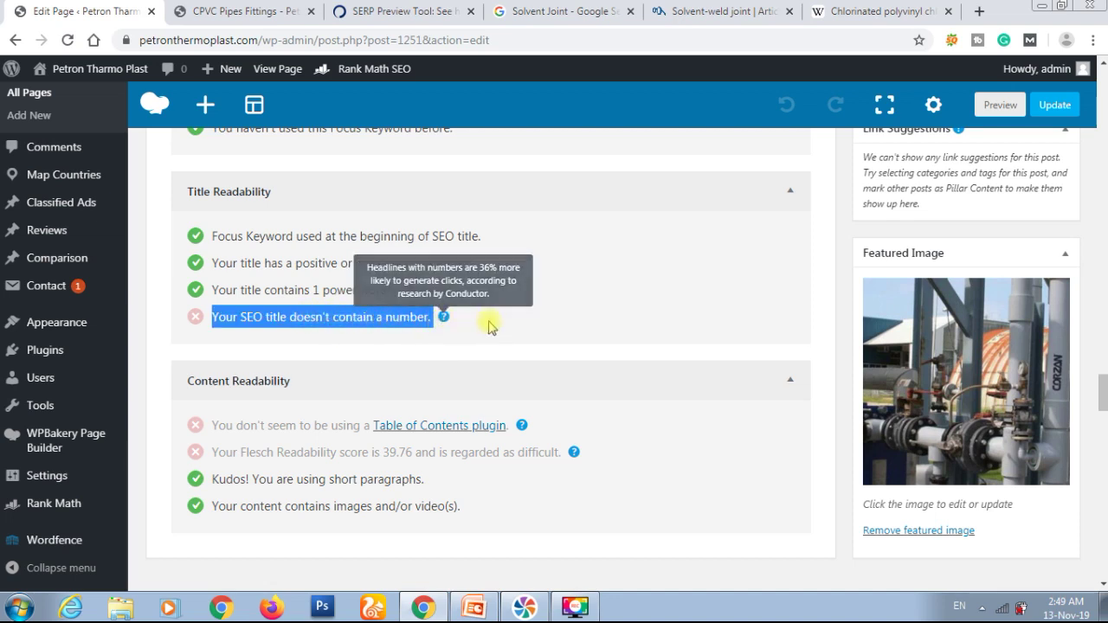
pyautogui.scroll(12, 494, 327)
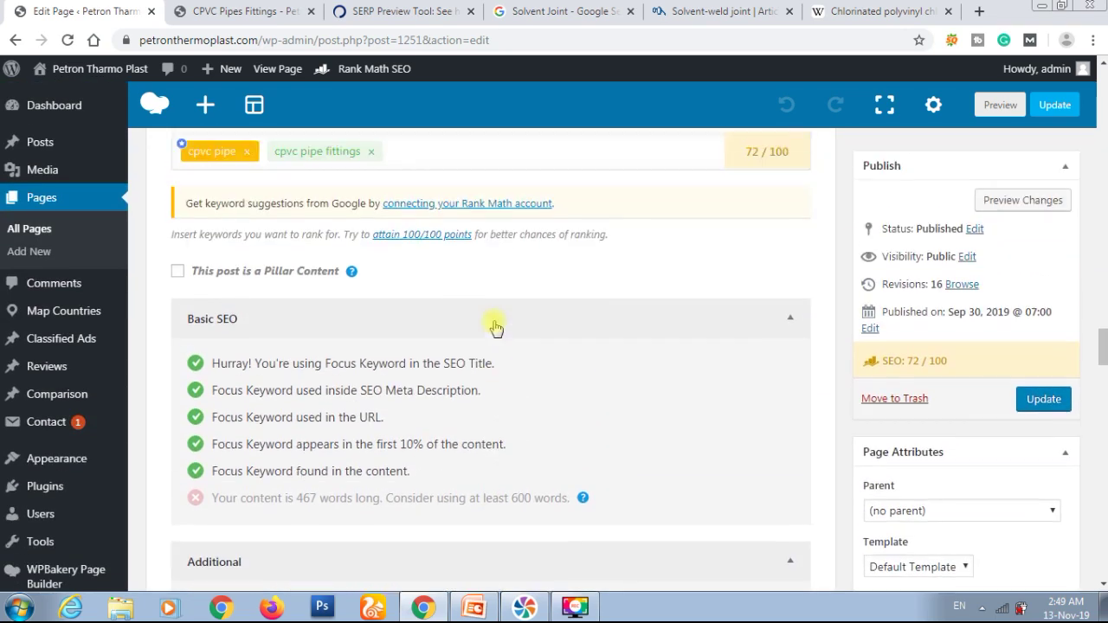
pyautogui.scroll(3, 494, 324)
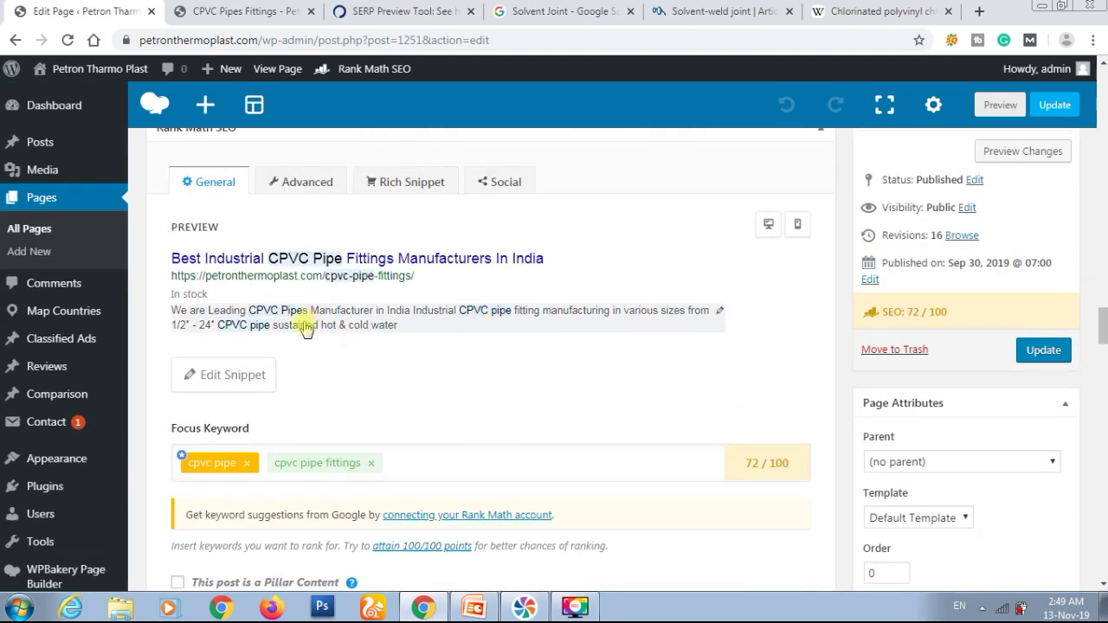
# In Rank Math's snippet editor, append 2019 to the end of the SEO title
pyautogui.click(240, 383)
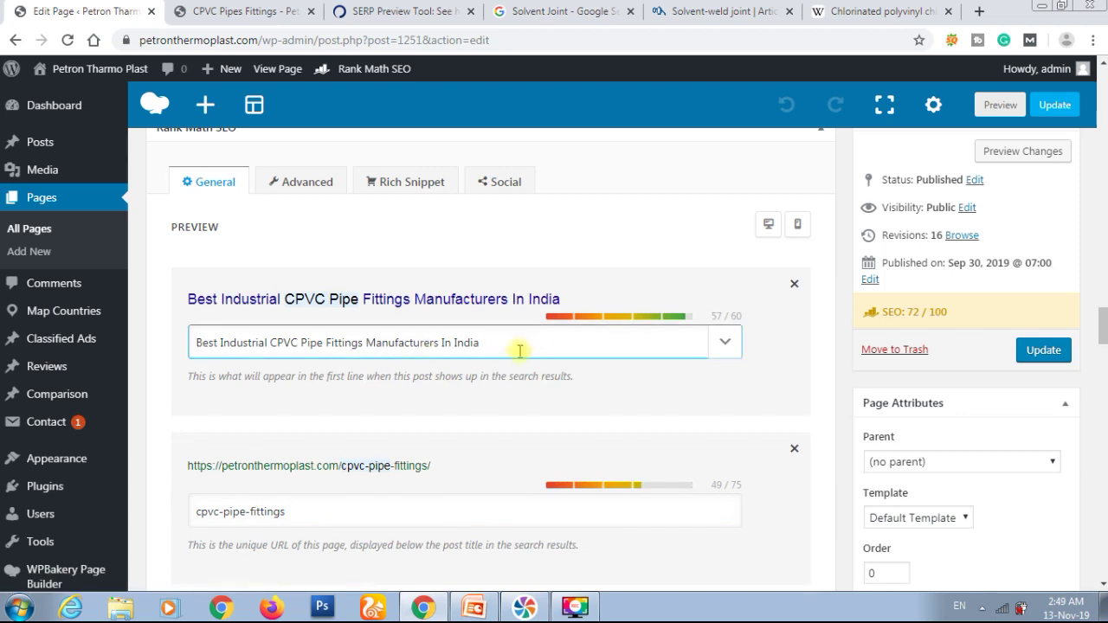
pyautogui.click(473, 608)
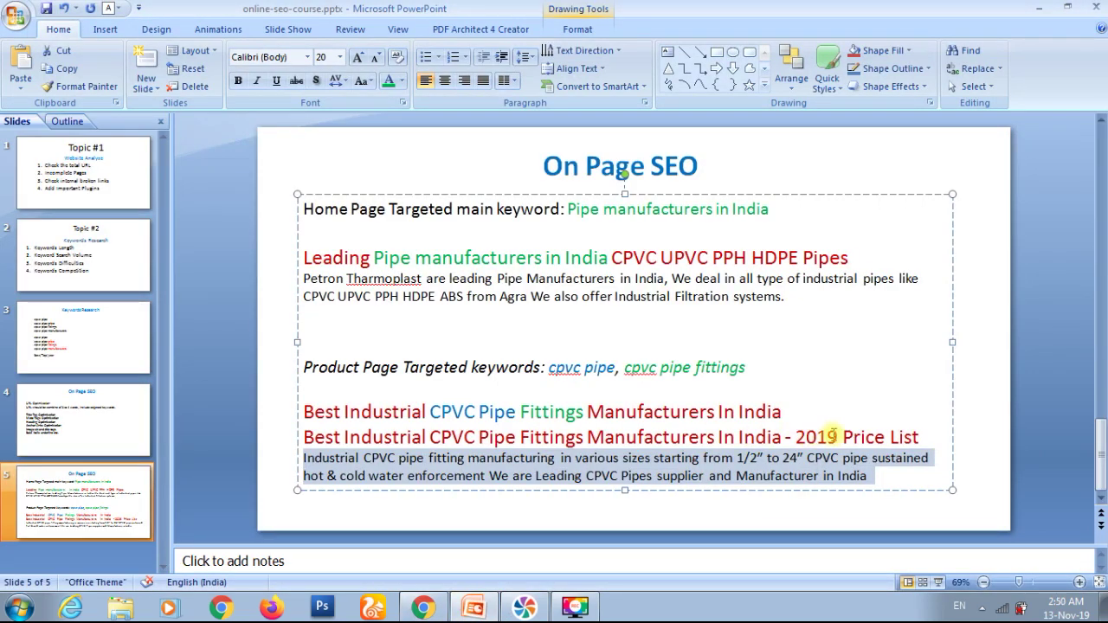
pyautogui.click(424, 606)
pyautogui.click(545, 346)
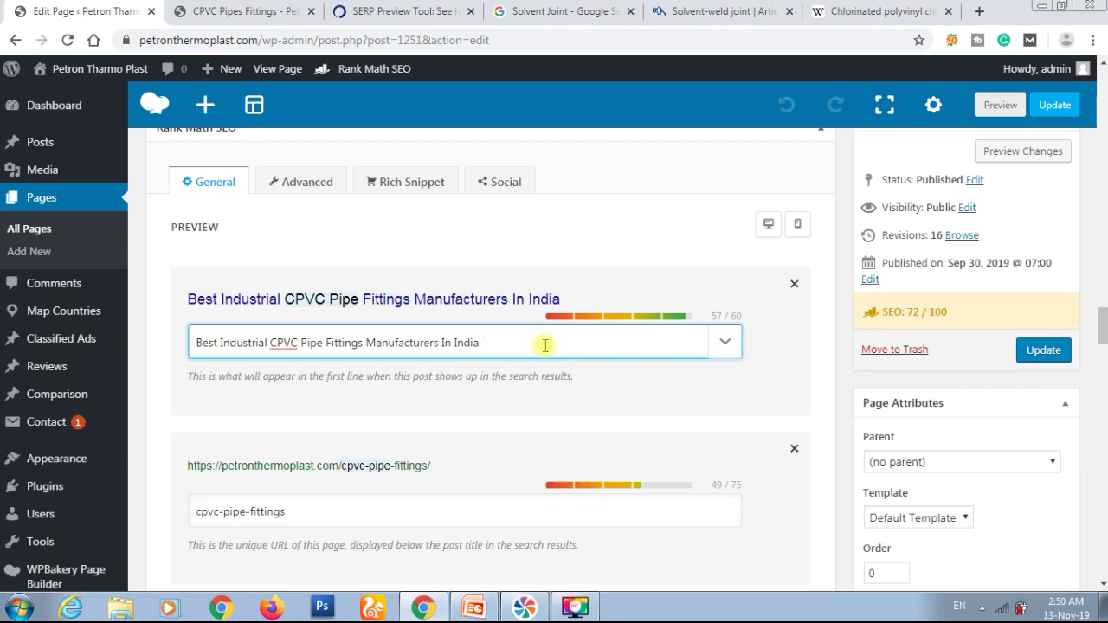
pyautogui.write('2019')
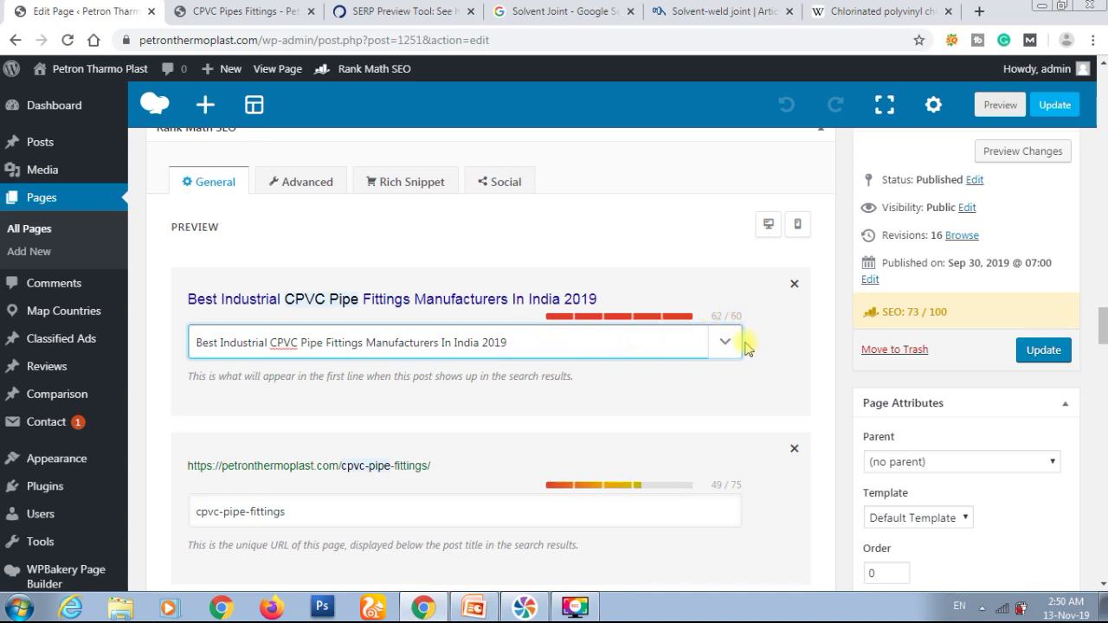
# Review the Rank Math checks and update the page with its new SEO title
pyautogui.scroll(-2, 743, 346)
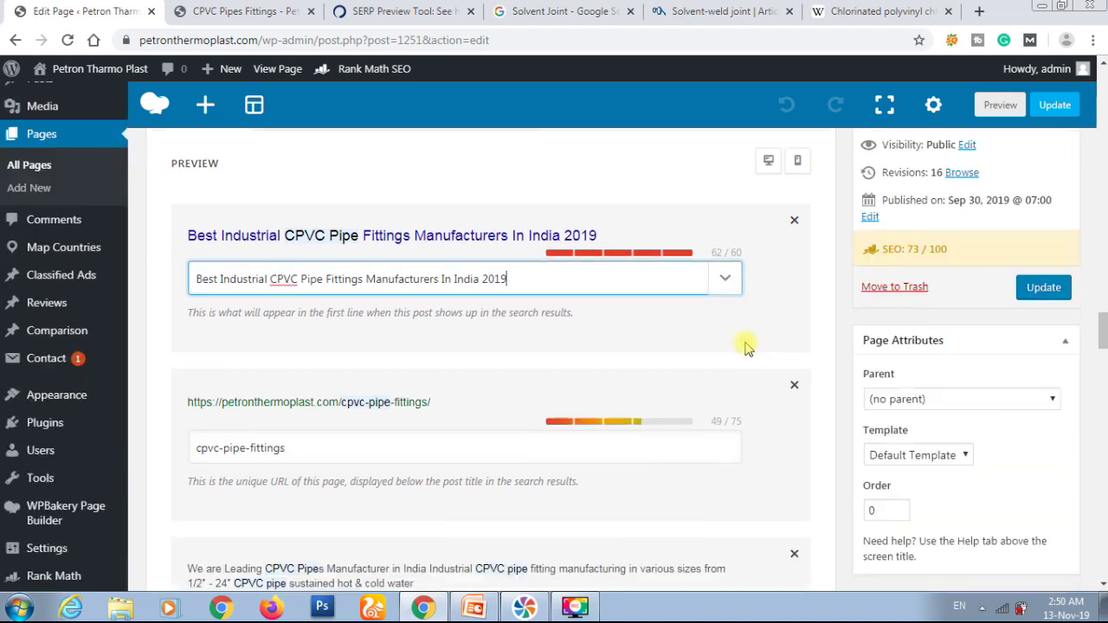
pyautogui.scroll(1, 742, 346)
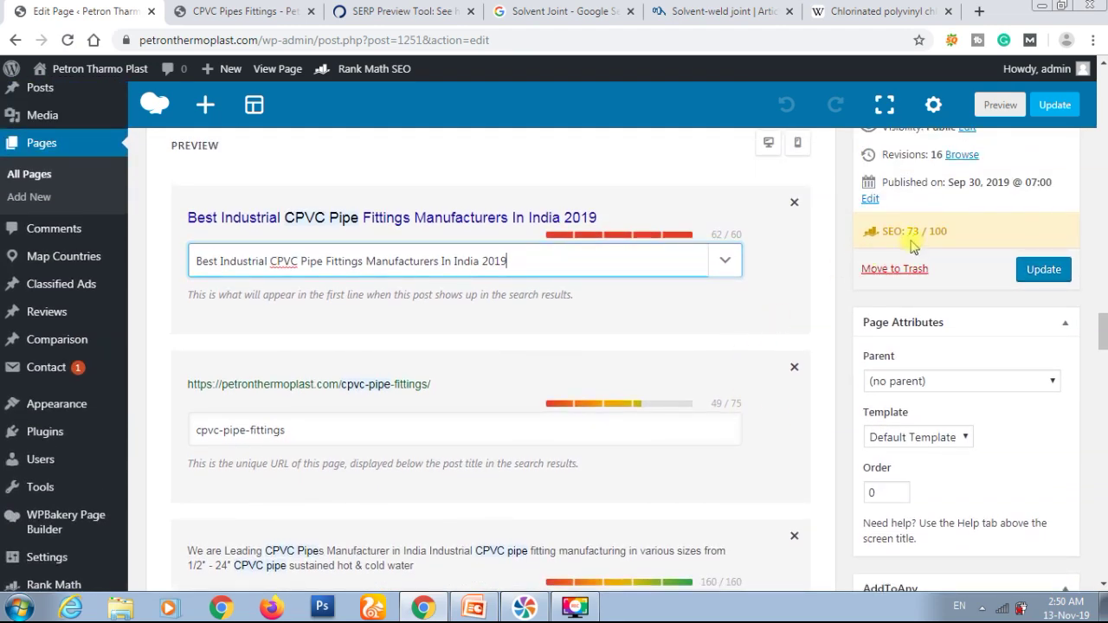
pyautogui.scroll(-7, 724, 310)
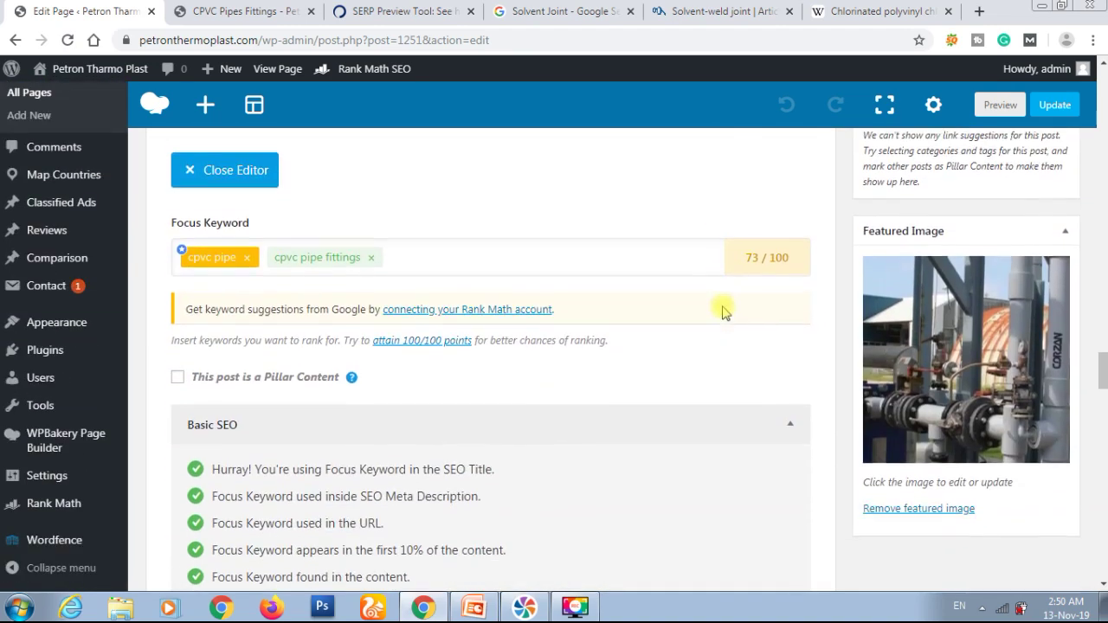
pyautogui.scroll(-3, 589, 322)
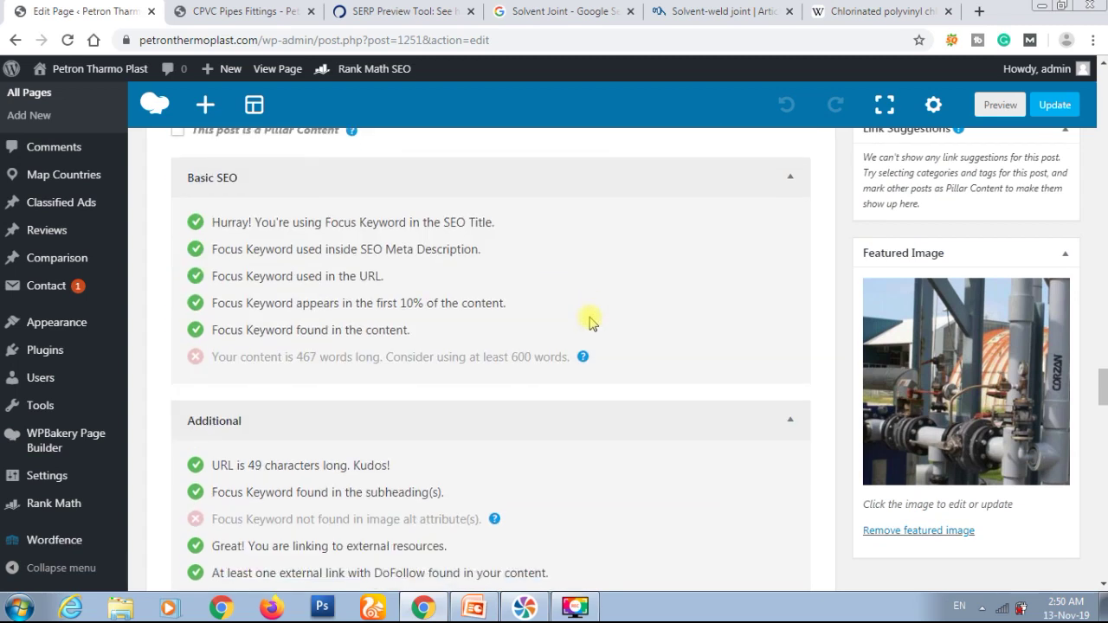
pyautogui.scroll(-4, 589, 322)
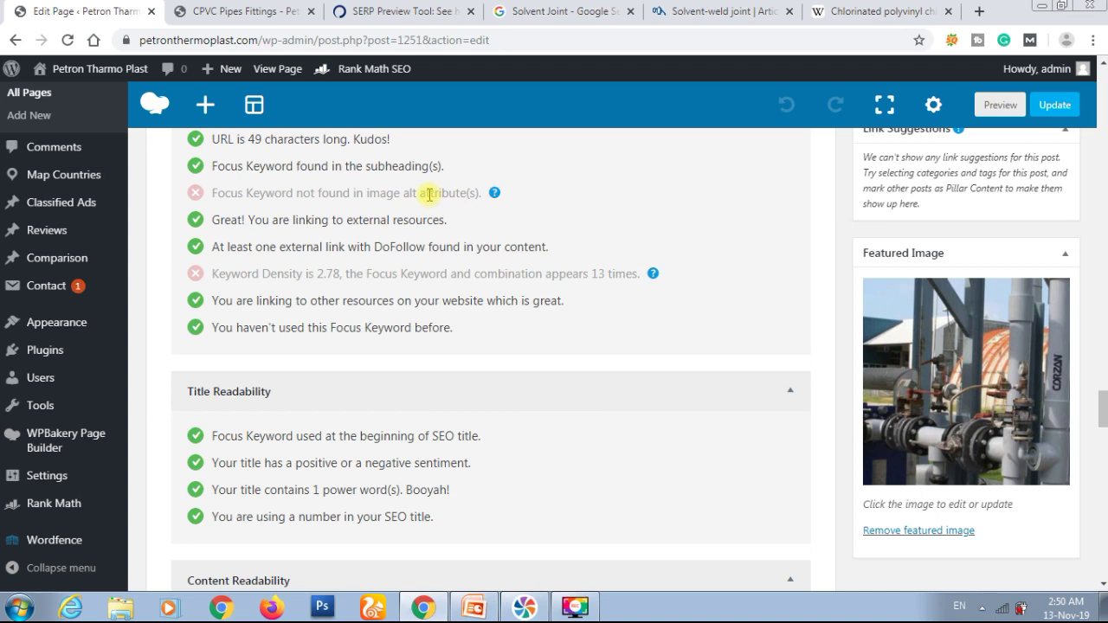
pyautogui.scroll(-5, 541, 338)
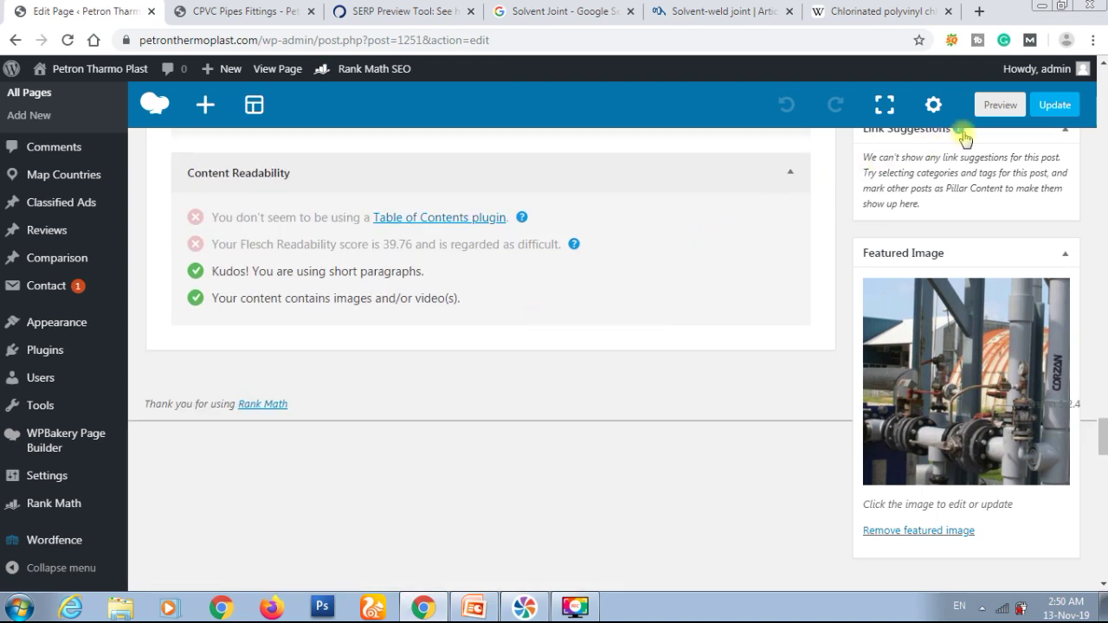
pyautogui.click(1053, 105)
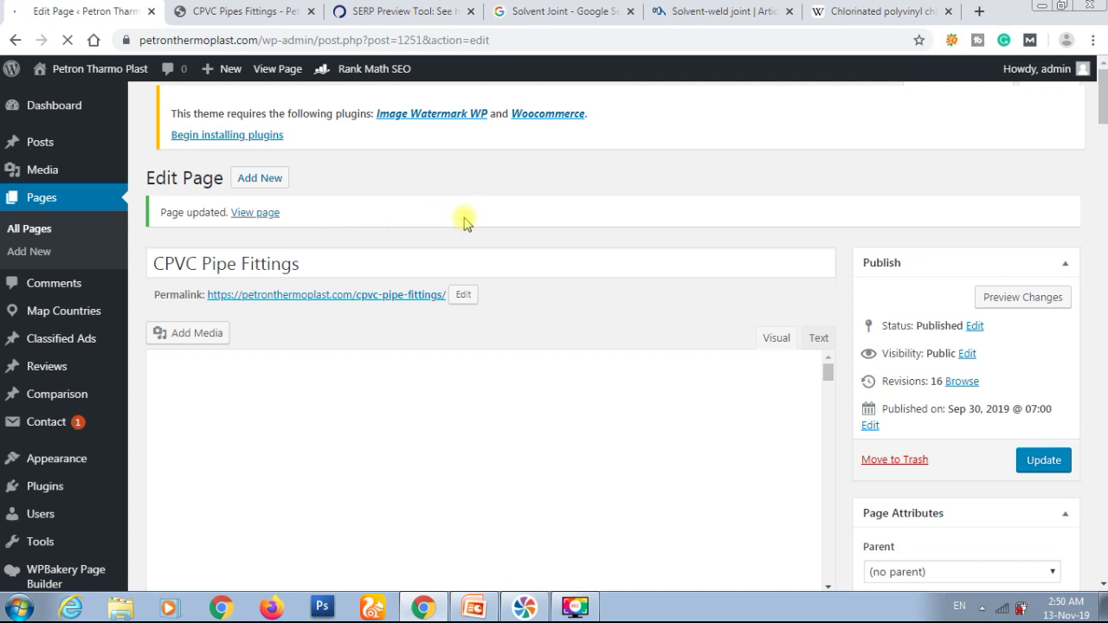
pyautogui.scroll(-2, 464, 222)
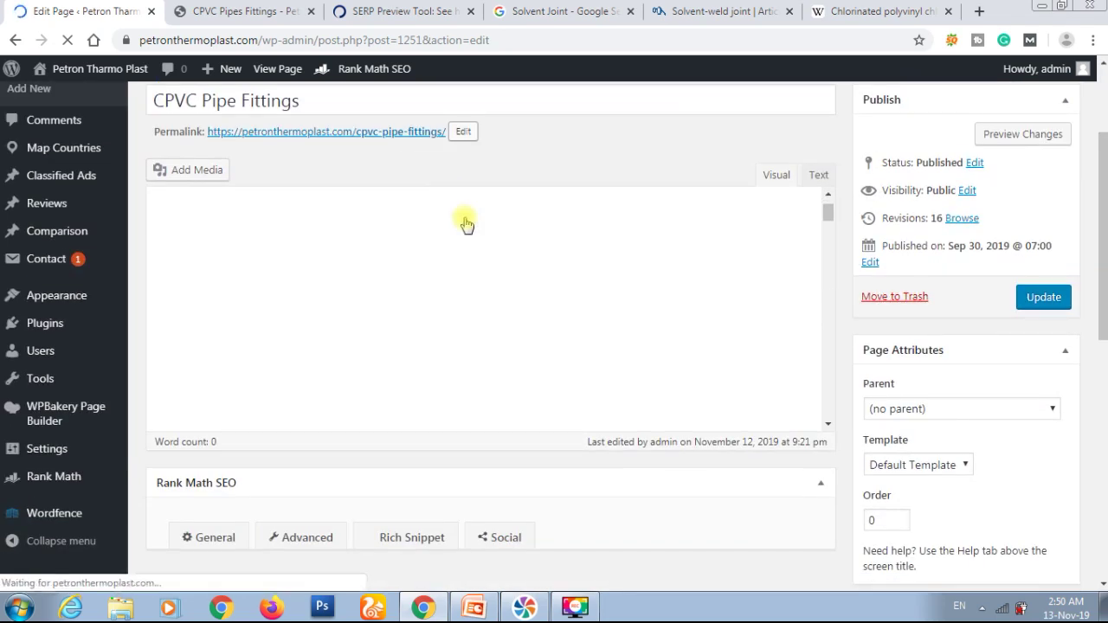
pyautogui.scroll(-8, 466, 223)
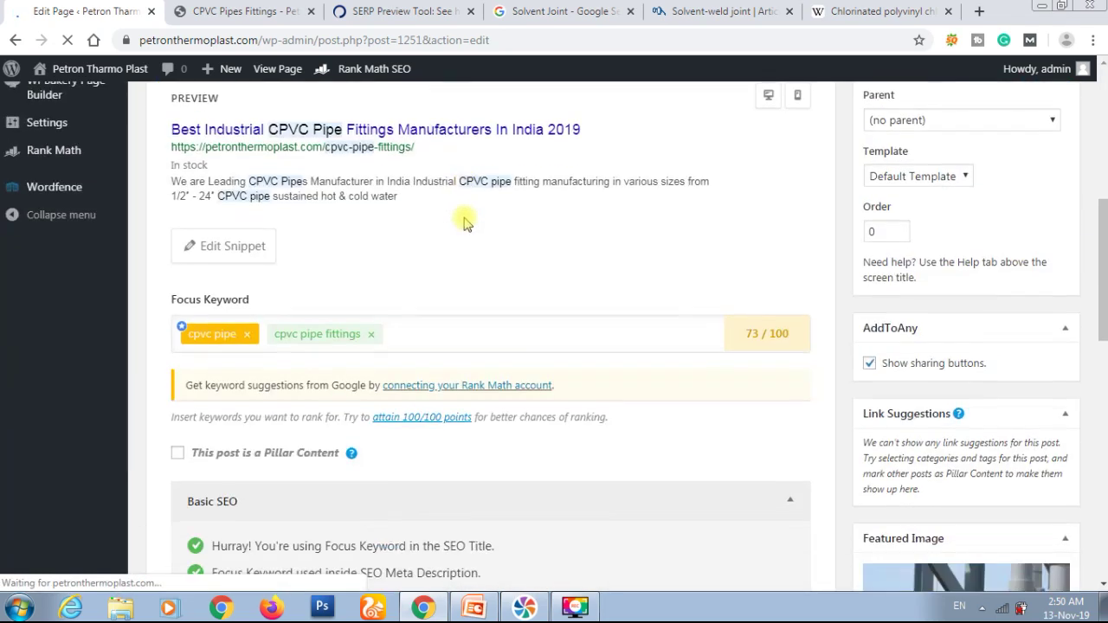
pyautogui.scroll(-7, 464, 224)
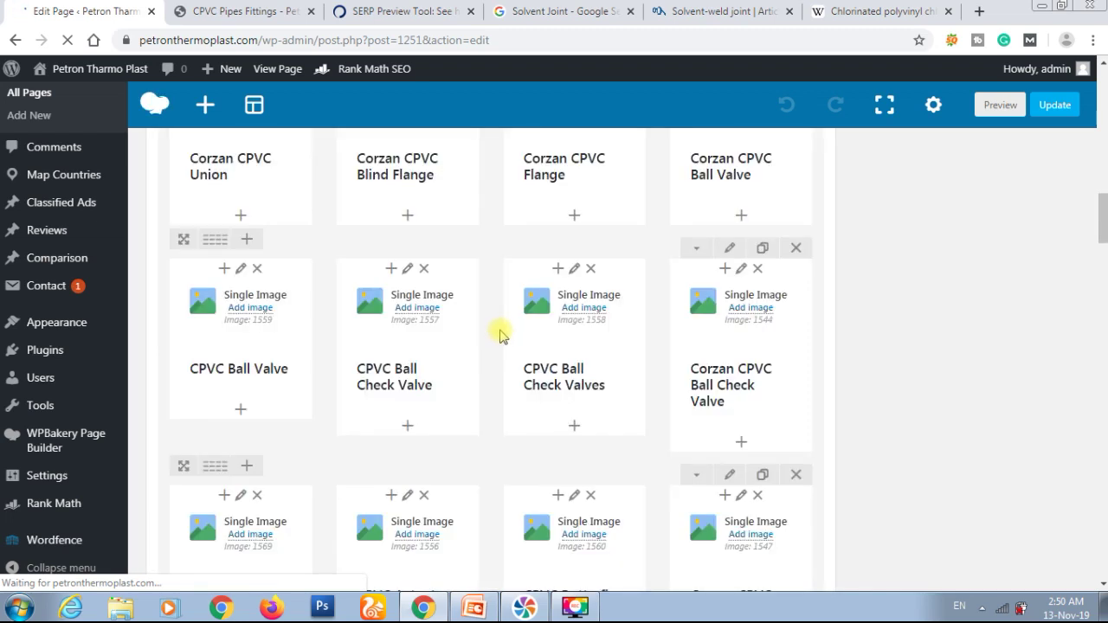
pyautogui.scroll(-10, 500, 335)
pyautogui.scroll(-10, 500, 335)
pyautogui.scroll(-4, 500, 335)
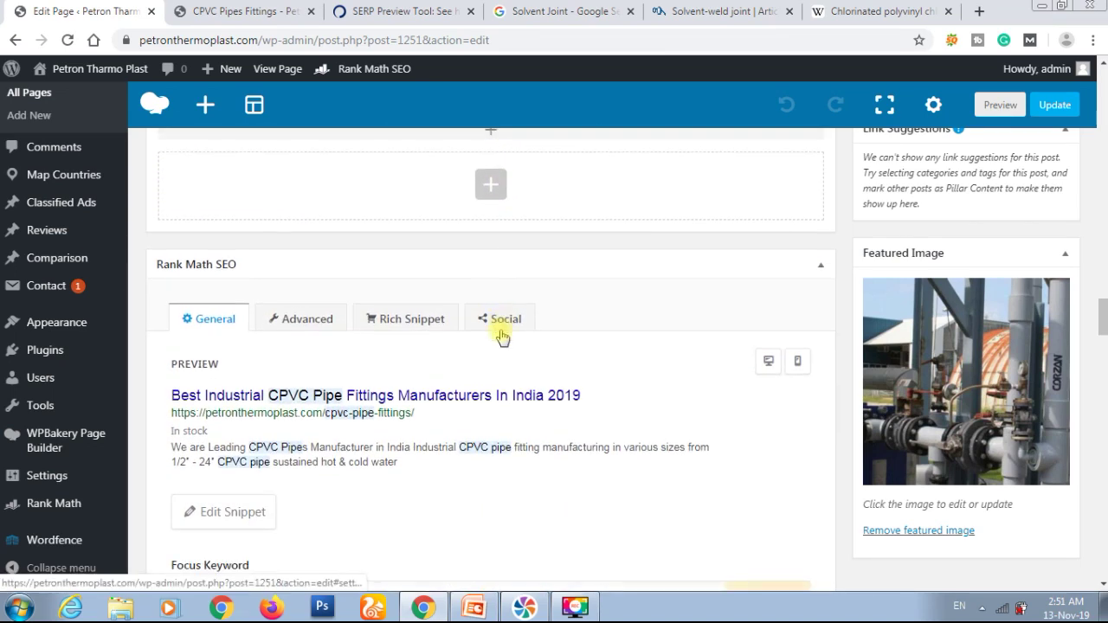
pyautogui.scroll(-3, 502, 368)
pyautogui.scroll(1, 503, 366)
pyautogui.scroll(1, 505, 374)
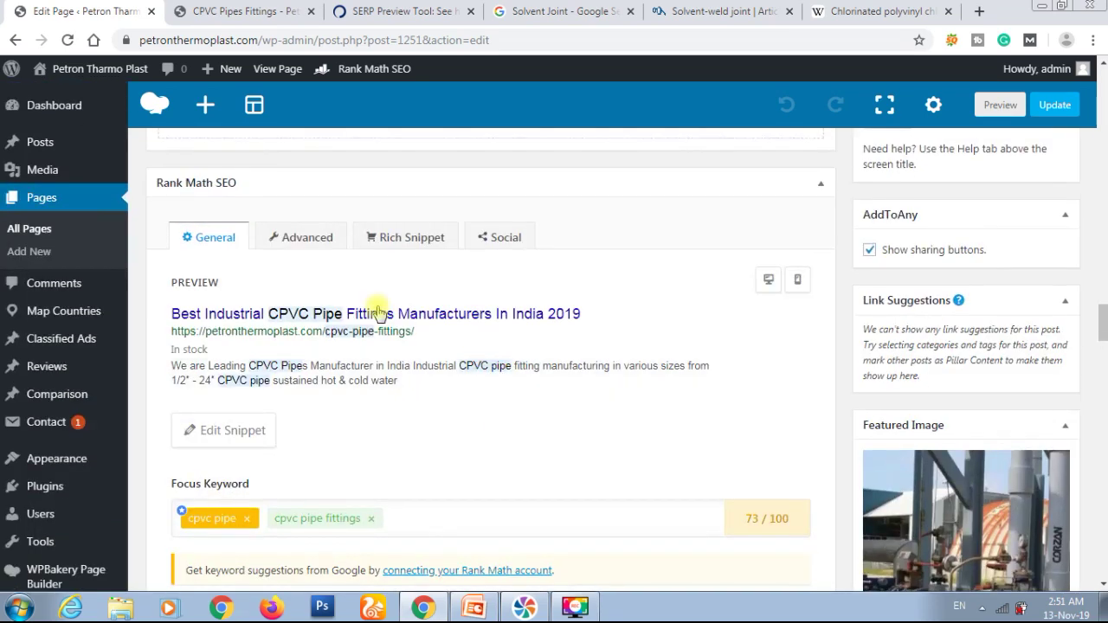
# Review Rank Math's Advanced settings: Index robots meta, canonical URL cpvc-pipe-fittings and 301 redirect
pyautogui.click(318, 238)
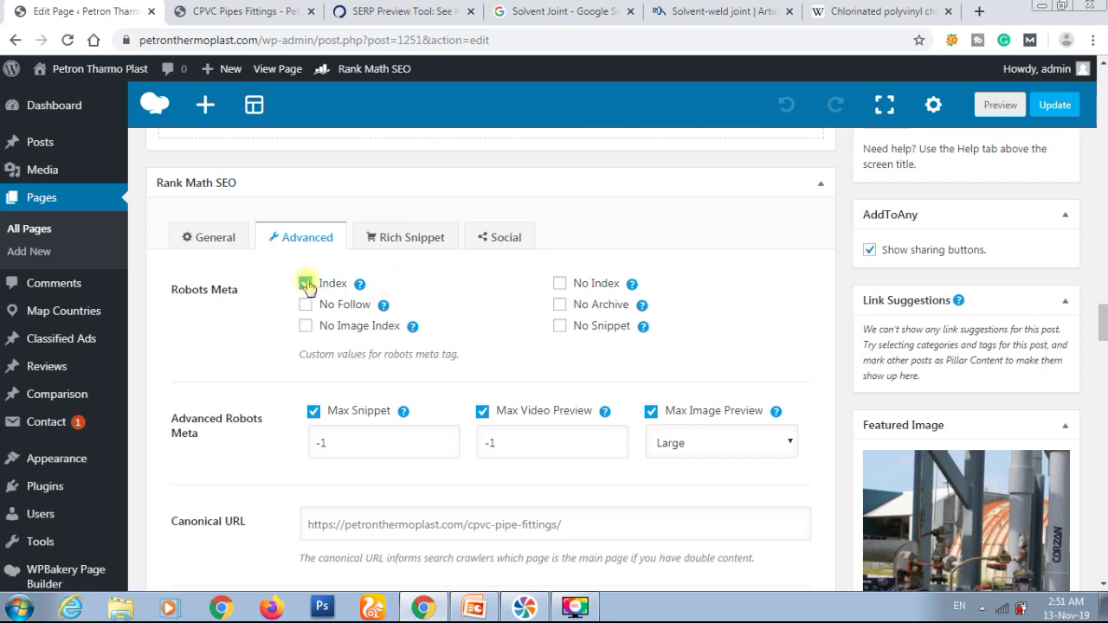
pyautogui.scroll(-1, 429, 292)
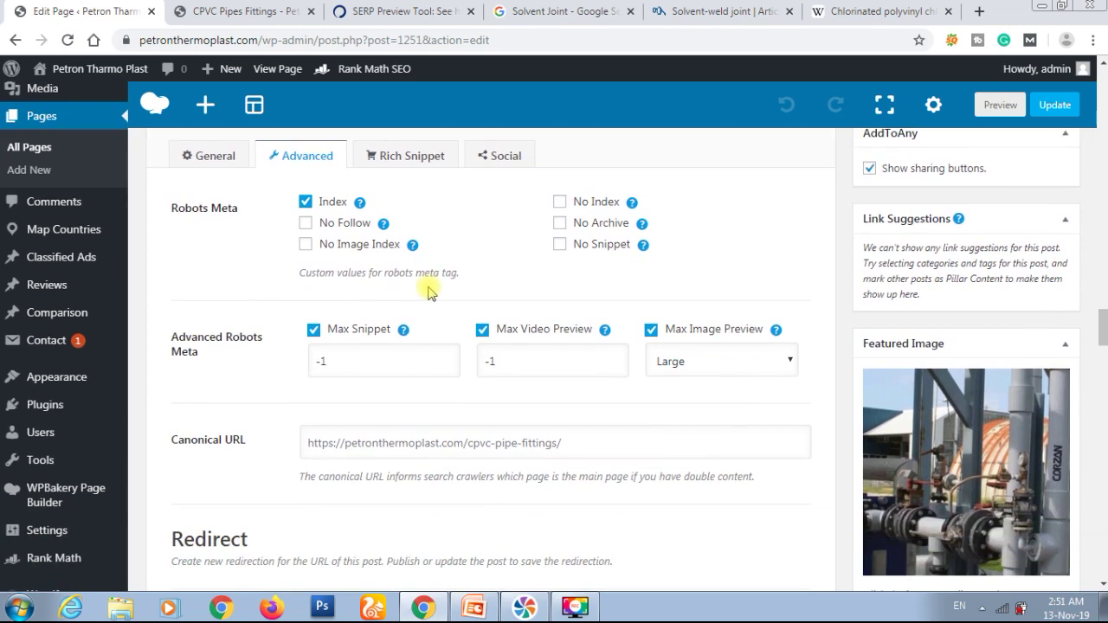
pyautogui.scroll(-2, 428, 293)
pyautogui.scroll(-1, 429, 292)
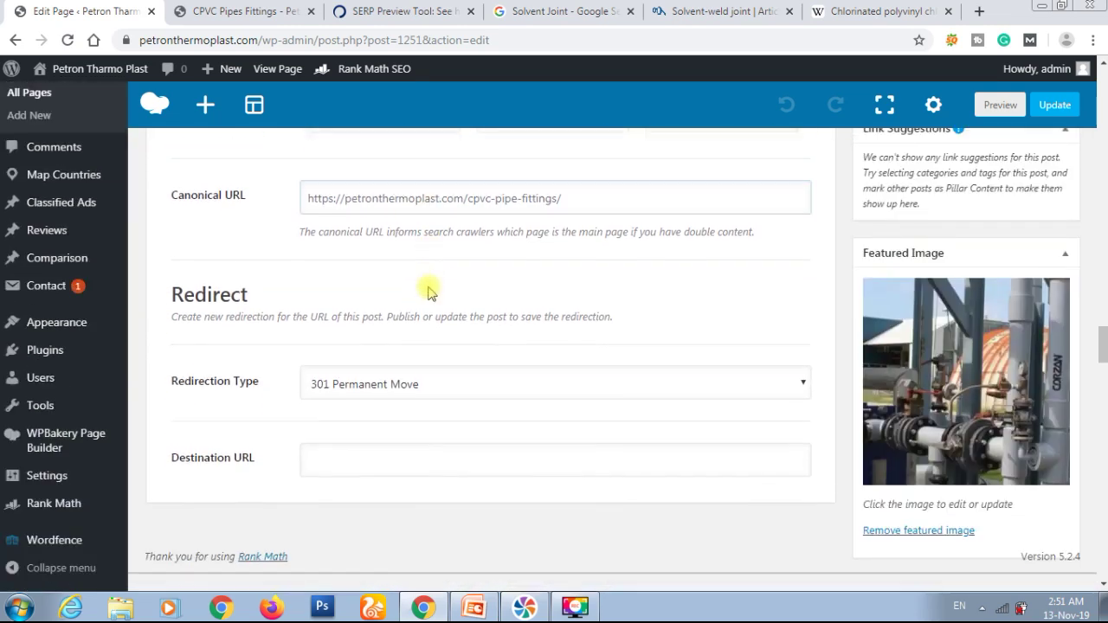
pyautogui.click(515, 199)
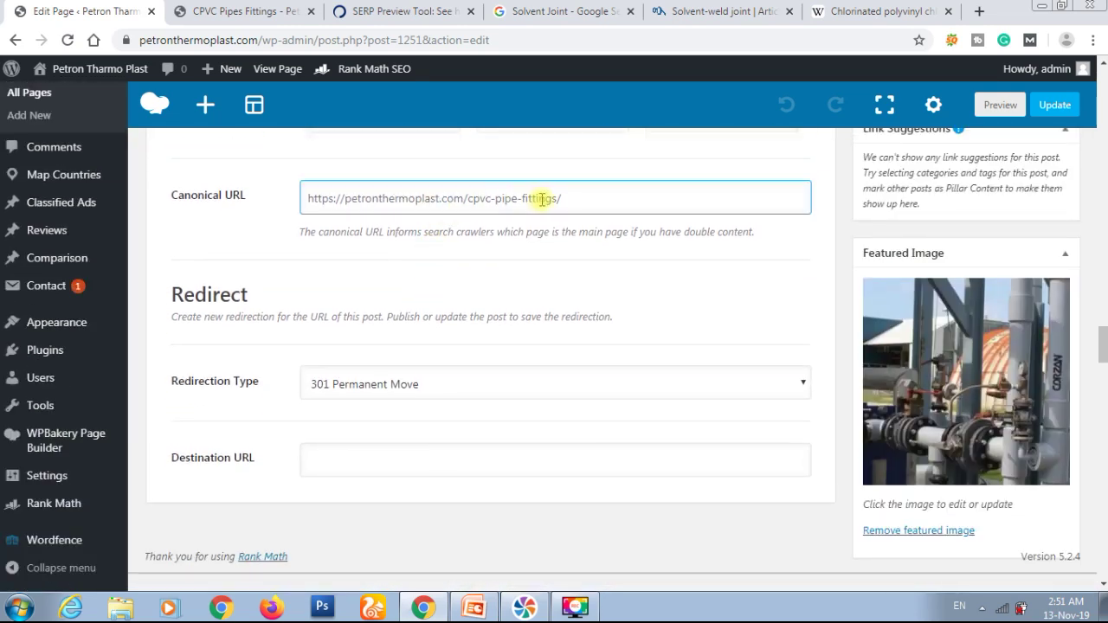
pyautogui.click(362, 266)
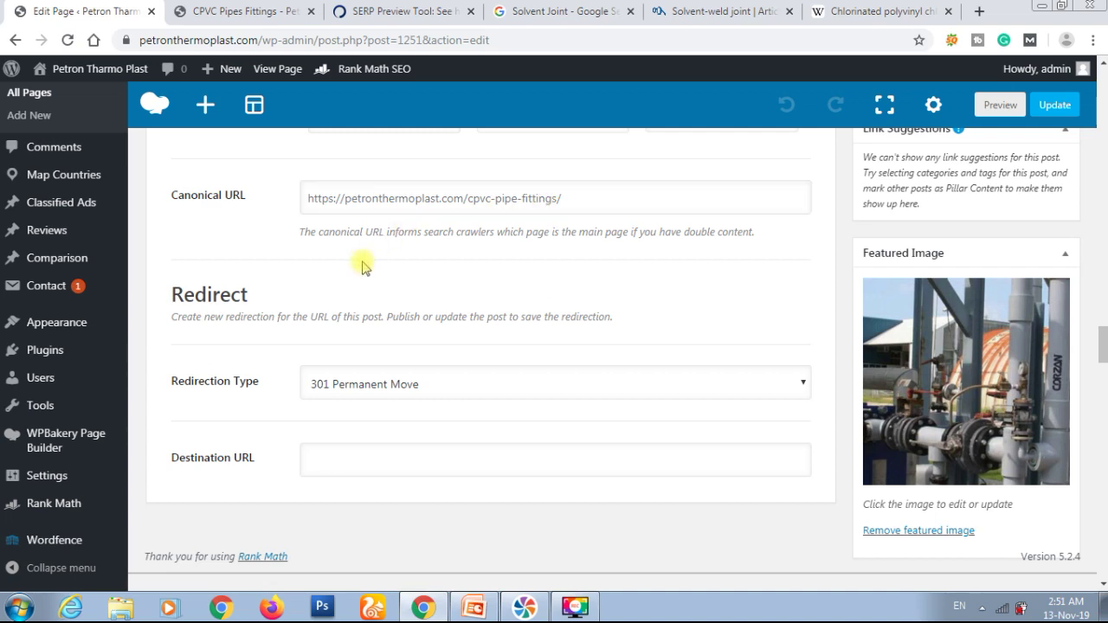
pyautogui.scroll(-1, 363, 266)
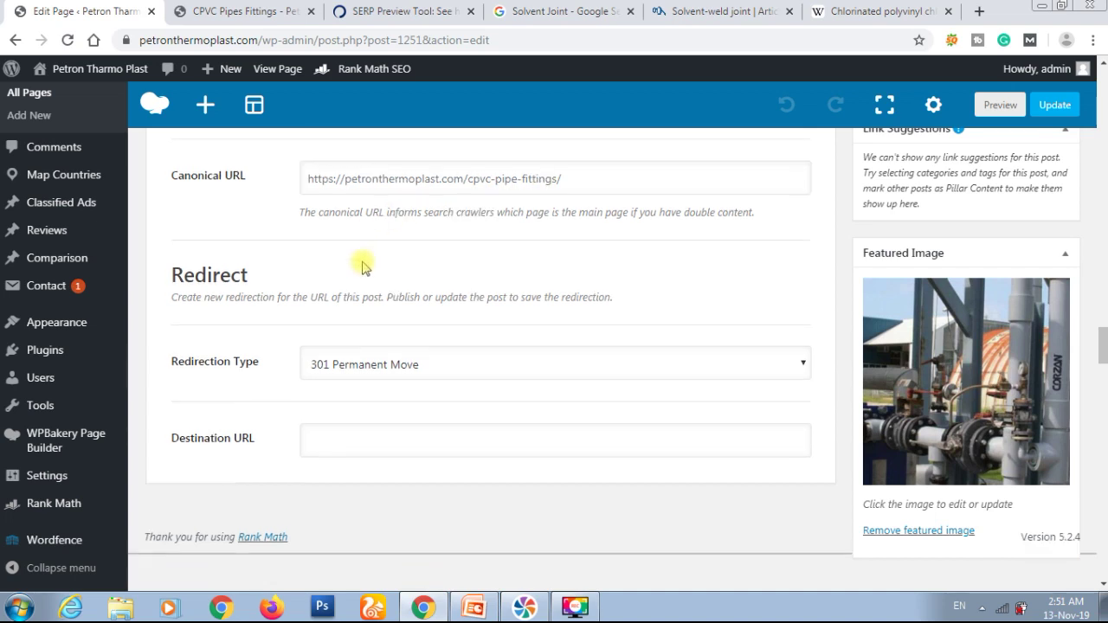
pyautogui.scroll(6, 363, 267)
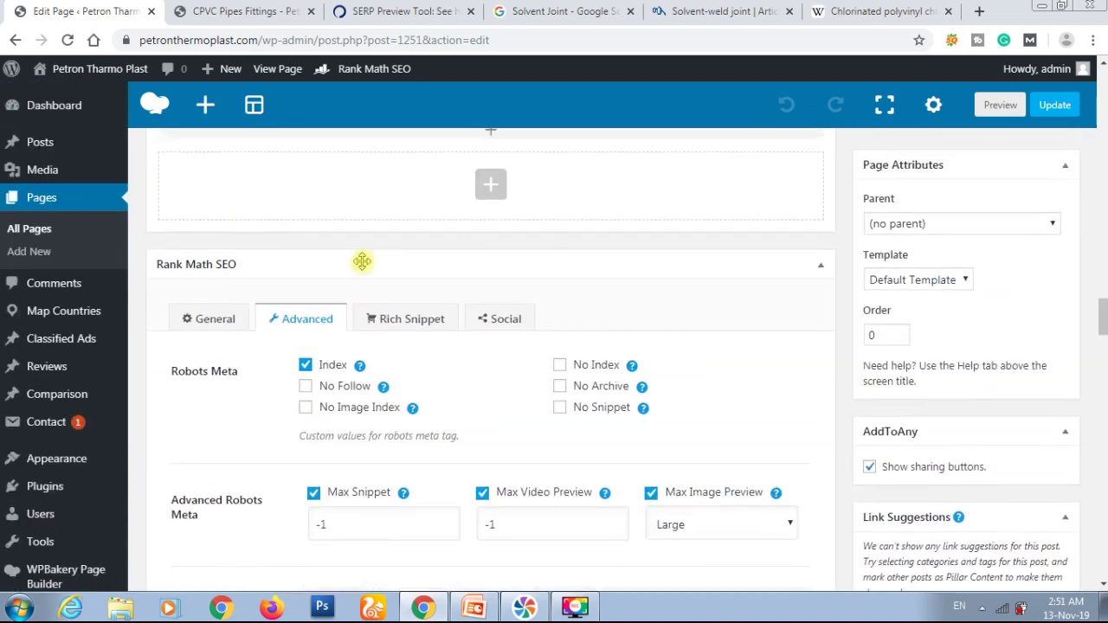
pyautogui.click(413, 401)
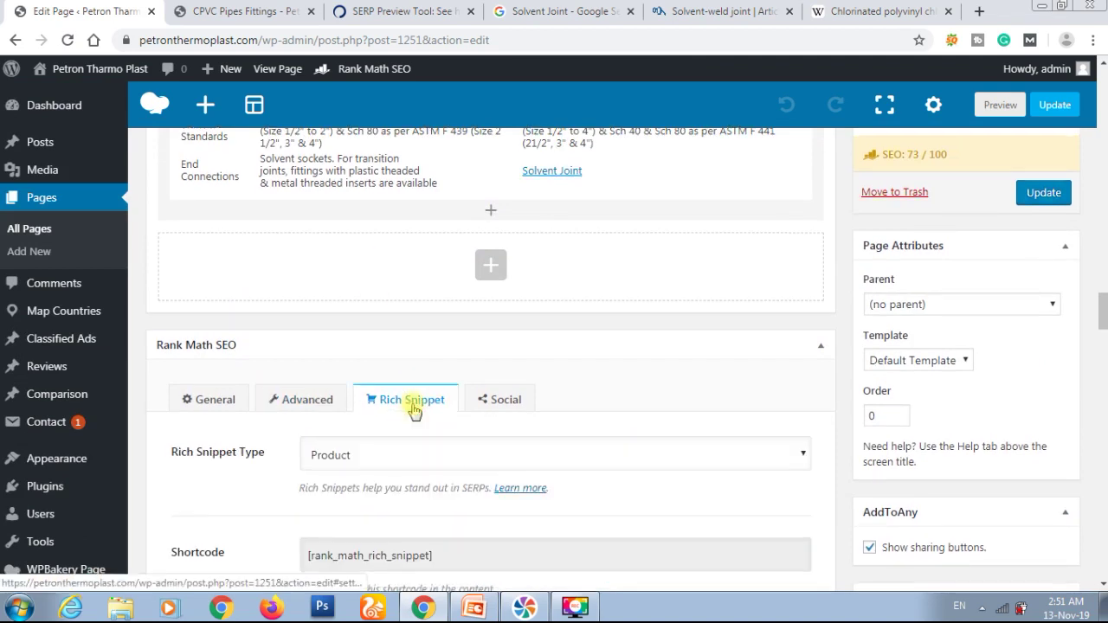
pyautogui.scroll(-2, 414, 404)
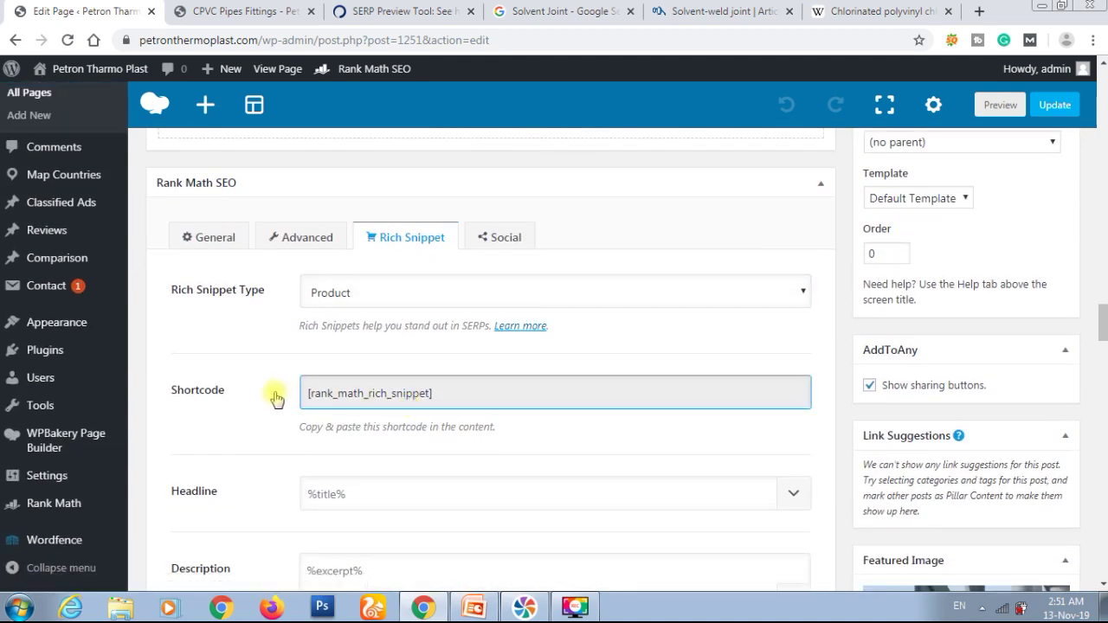
pyautogui.scroll(-2, 275, 398)
pyautogui.click(298, 281)
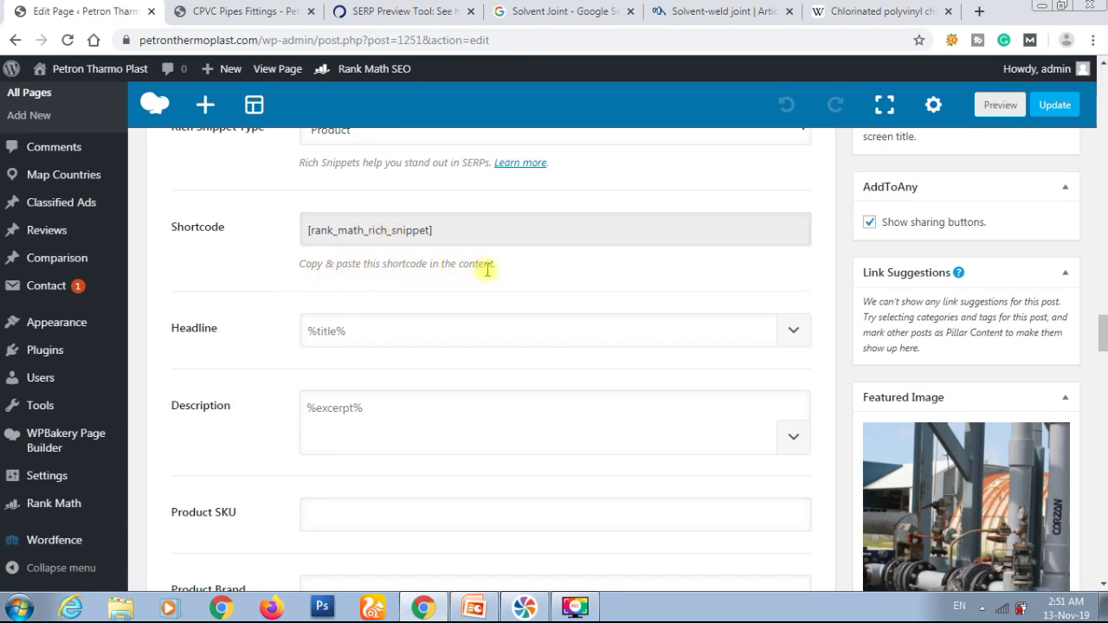
pyautogui.click(458, 229)
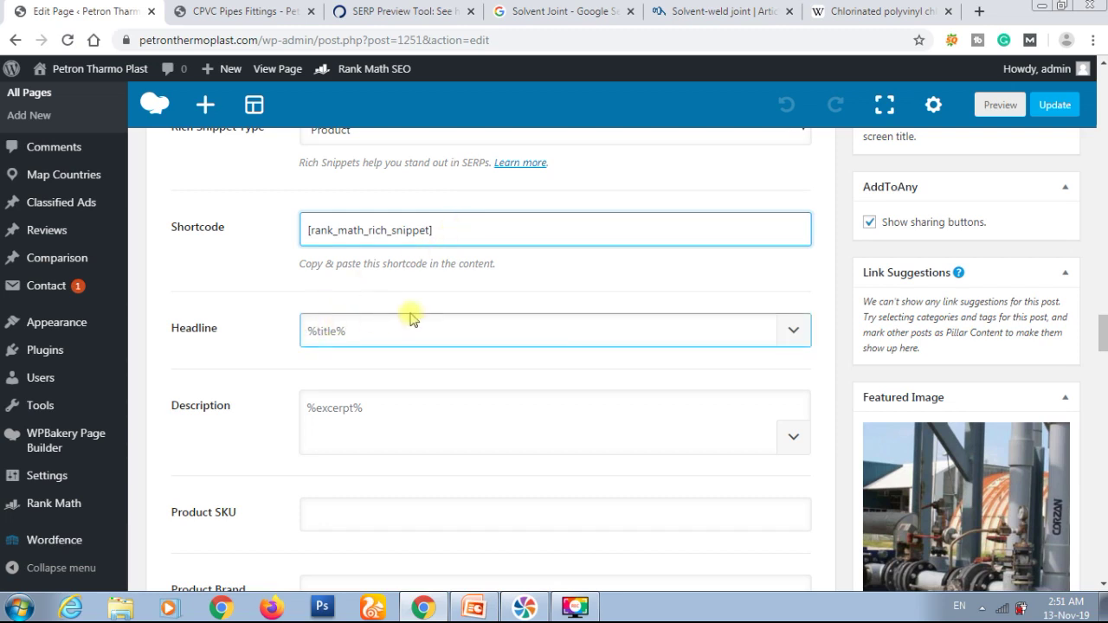
pyautogui.scroll(-1, 258, 307)
pyautogui.scroll(-3, 257, 308)
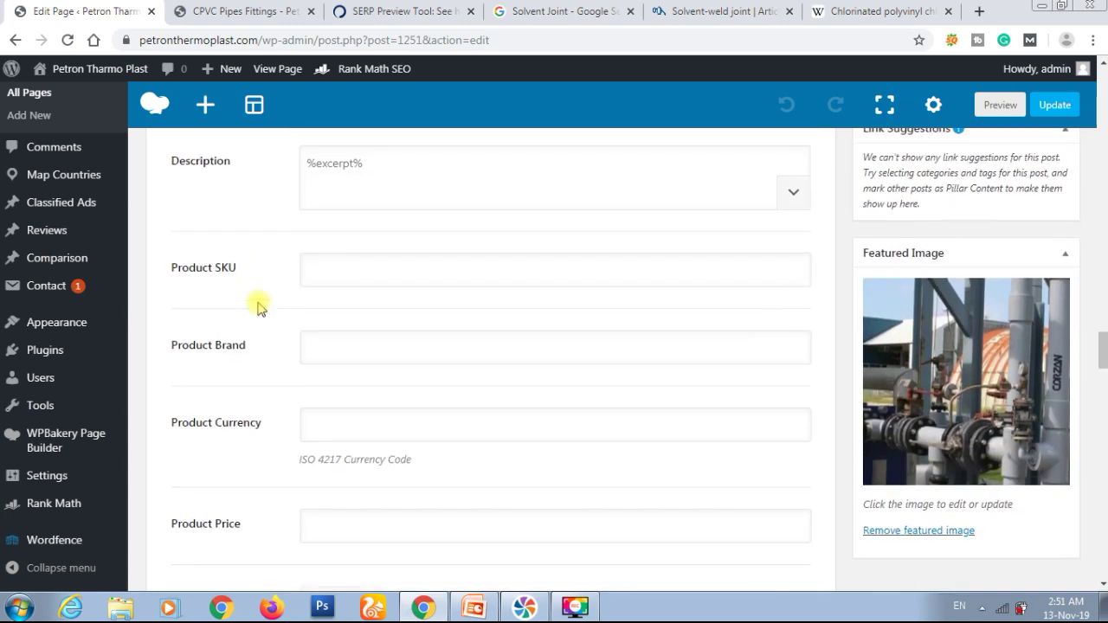
pyautogui.scroll(-1, 257, 307)
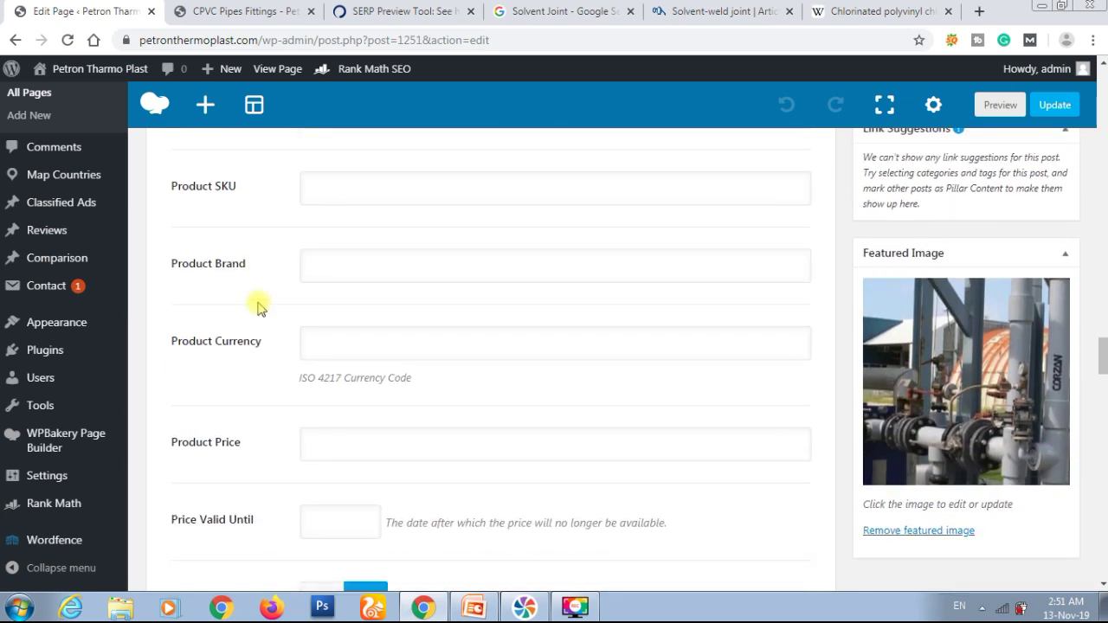
pyautogui.click(309, 267)
pyautogui.click(279, 349)
pyautogui.scroll(-3, 279, 349)
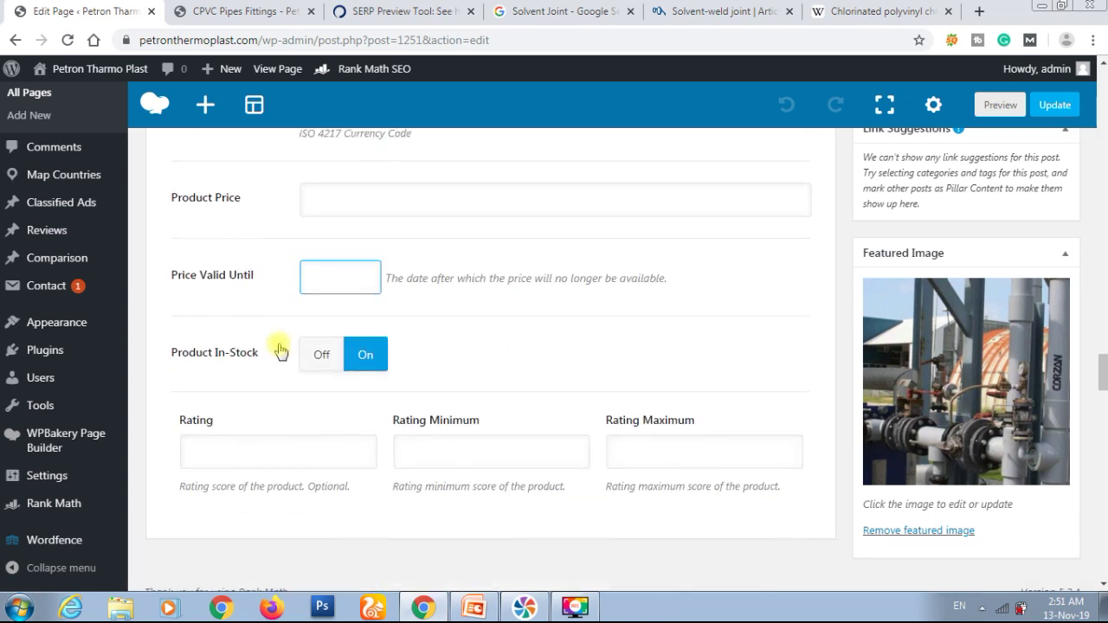
pyautogui.scroll(-1, 278, 349)
pyautogui.click(279, 349)
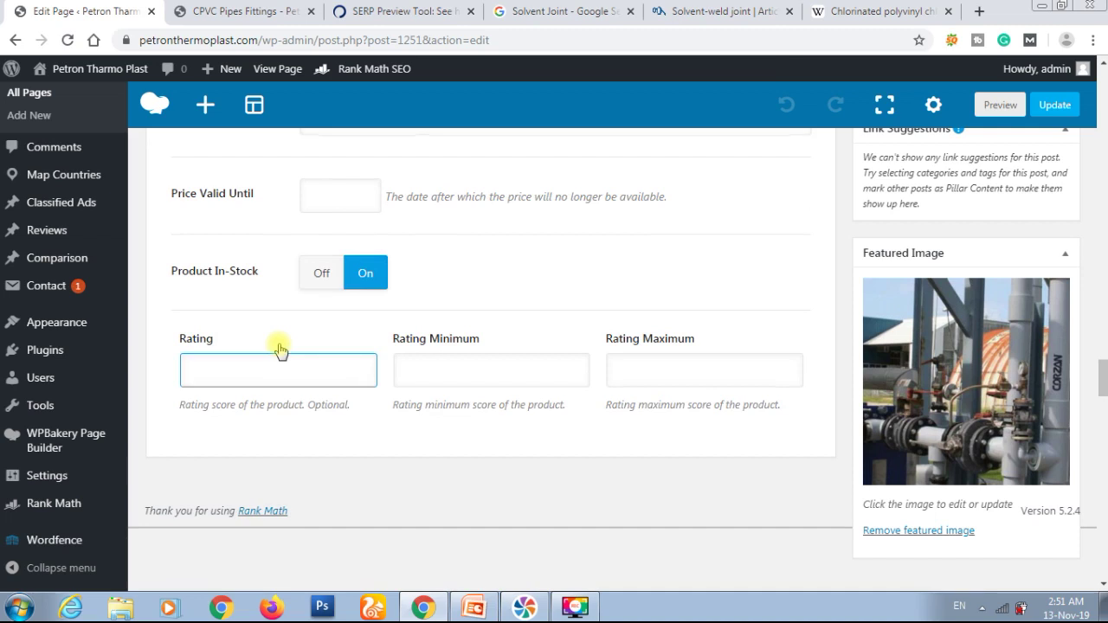
pyautogui.scroll(1, 279, 349)
pyautogui.scroll(4, 279, 348)
pyautogui.click(279, 349)
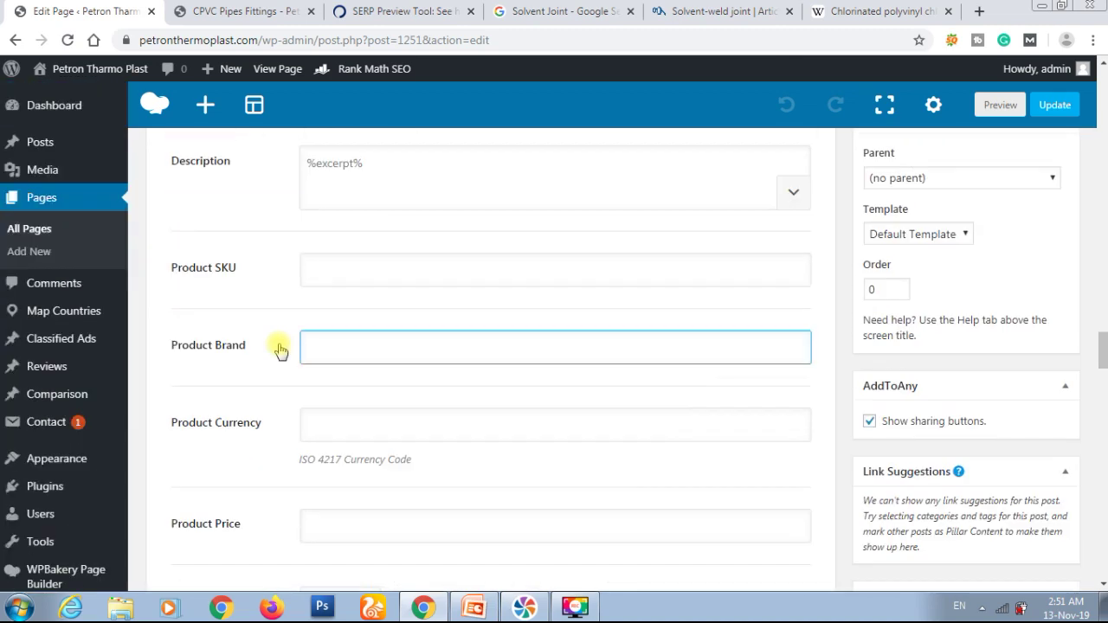
pyautogui.scroll(5, 279, 349)
pyautogui.scroll(1, 279, 349)
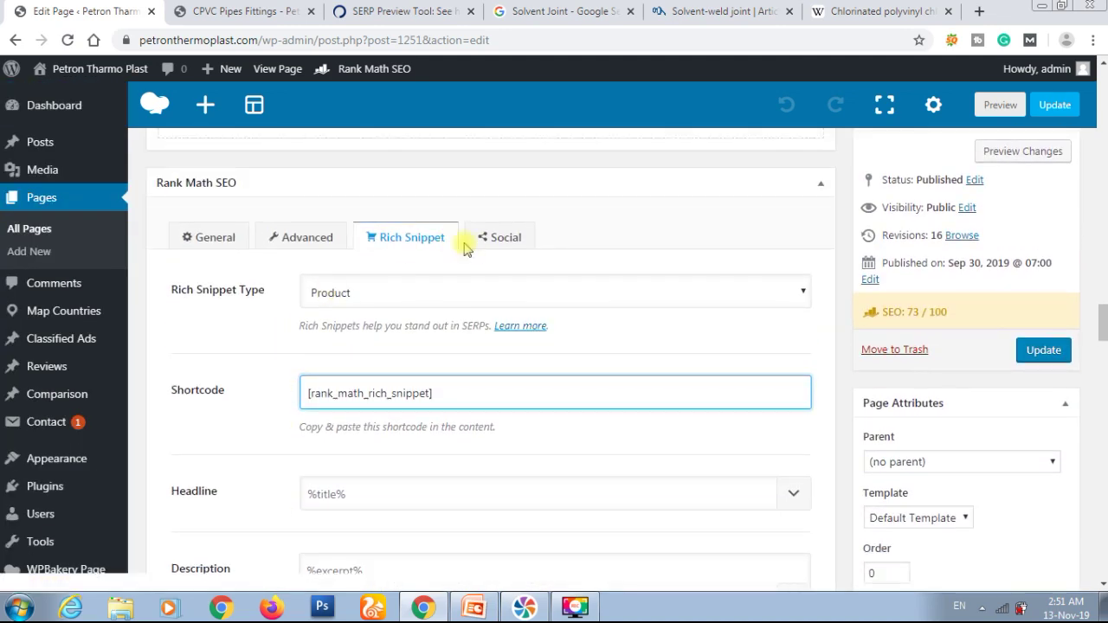
# In Rank Math's Social tab, start adding a Facebook image from the Media Library
pyautogui.click(497, 242)
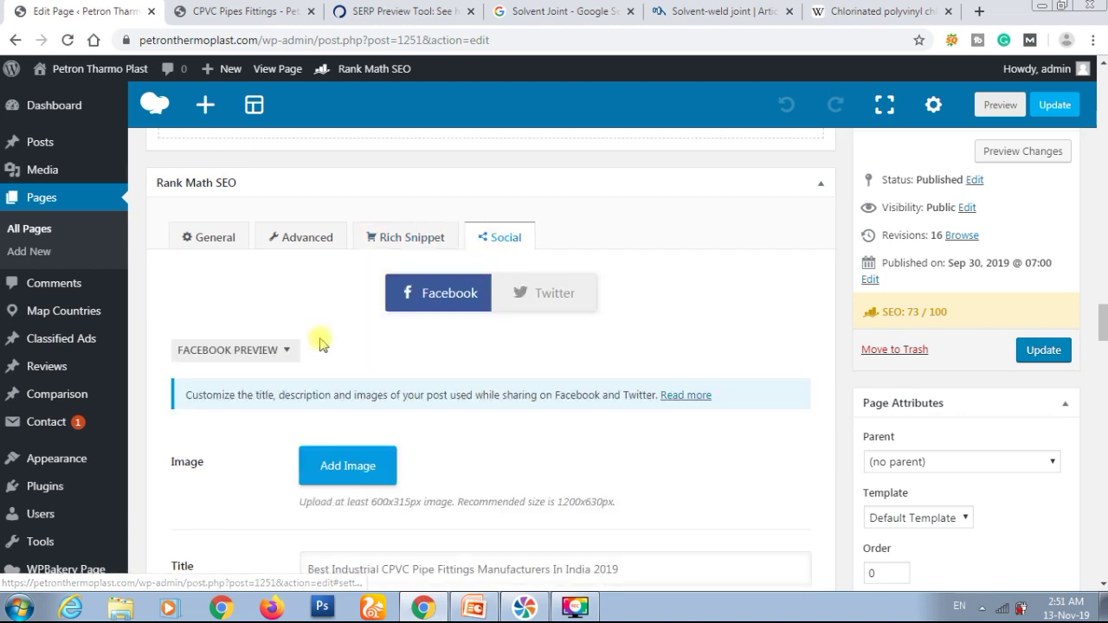
pyautogui.scroll(-1, 320, 344)
pyautogui.scroll(-1, 319, 343)
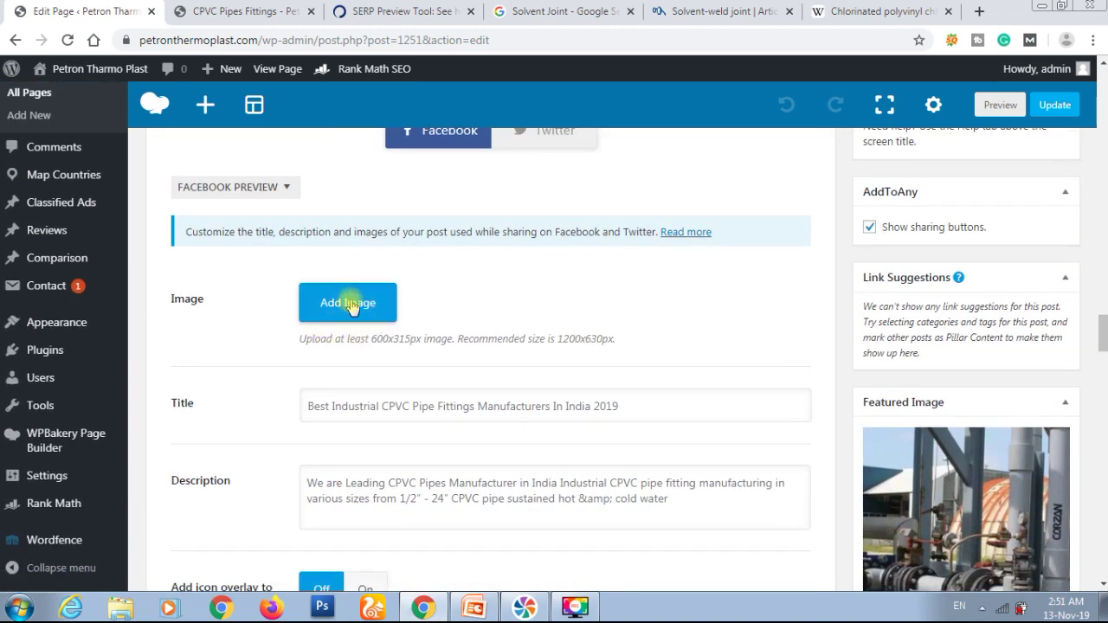
pyautogui.scroll(-3, 351, 307)
pyautogui.scroll(1, 351, 300)
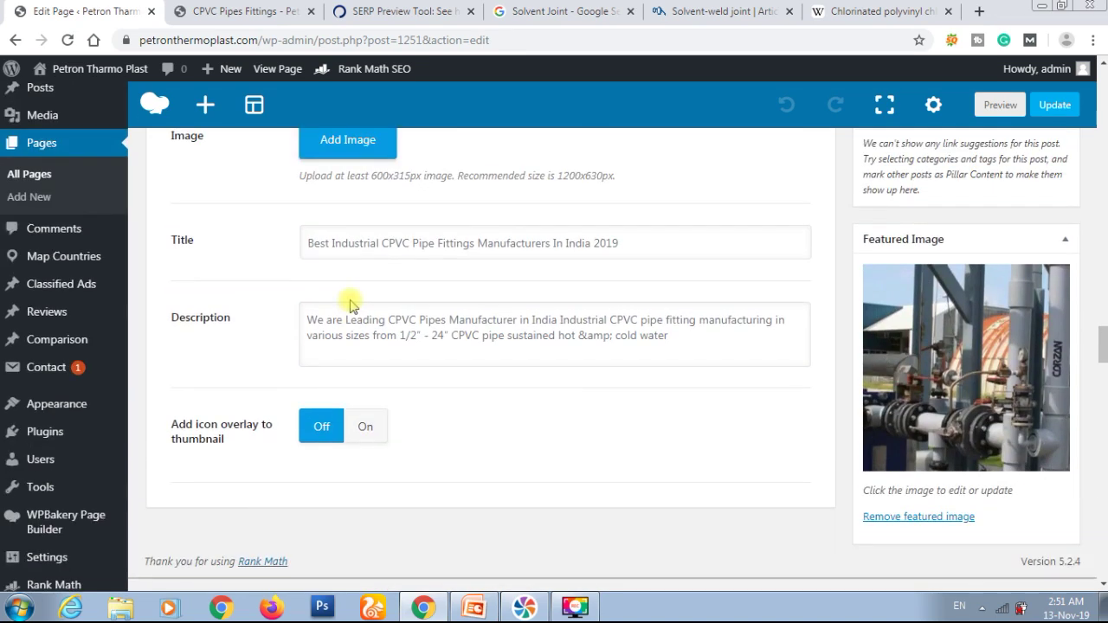
pyautogui.click(345, 170)
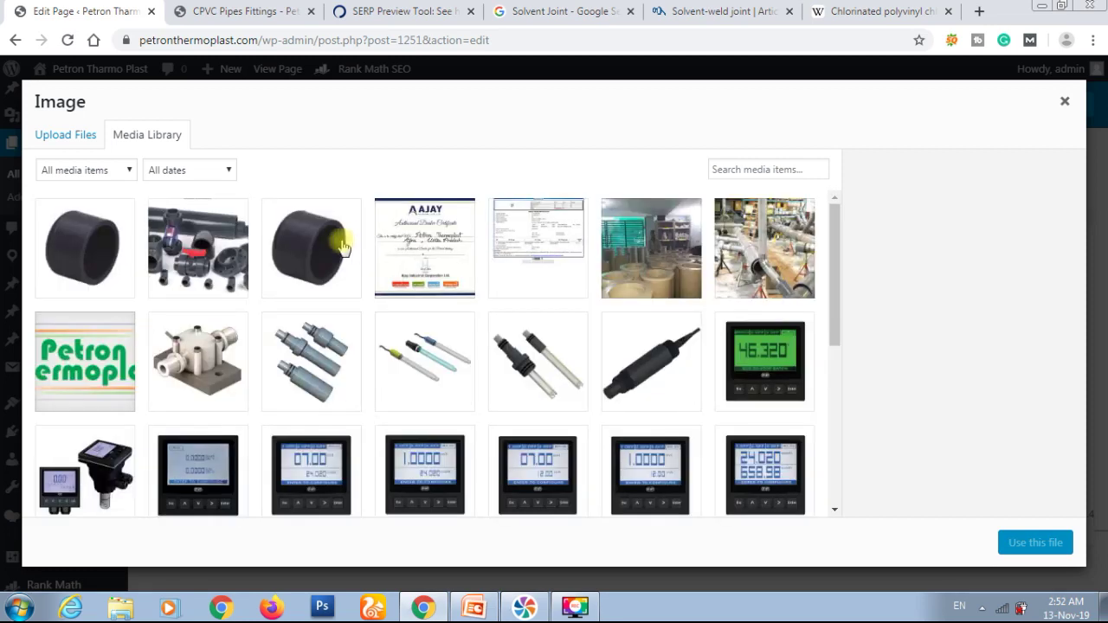
pyautogui.click(242, 225)
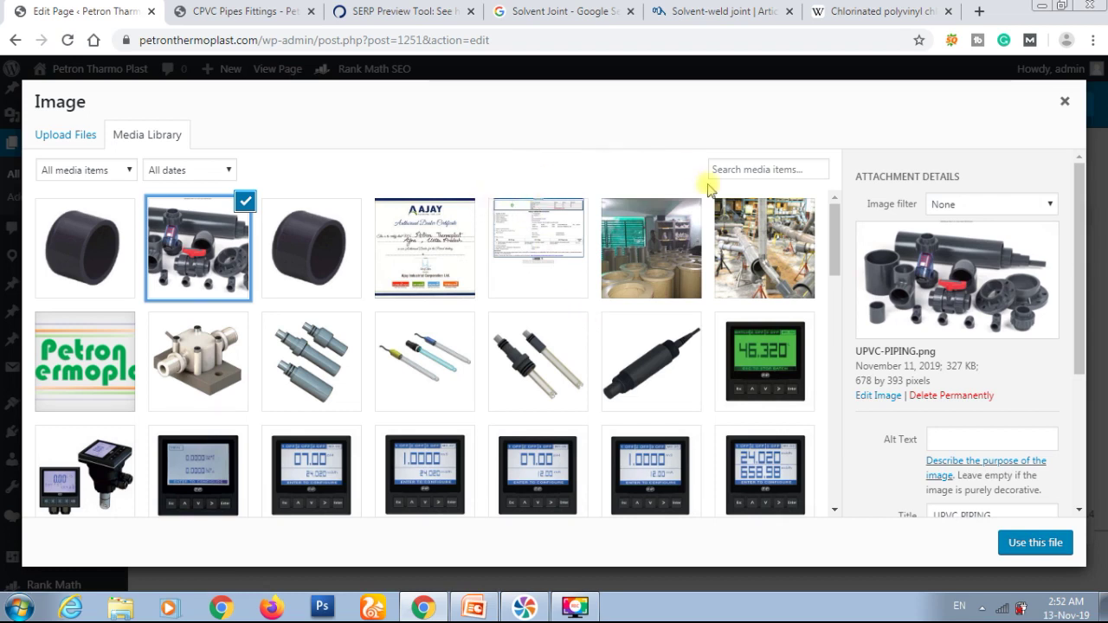
# Search the media library for 'cpvc' and use CPVC-PIPE.jpg as the Facebook image
pyautogui.click(748, 168)
pyautogui.write('vp')
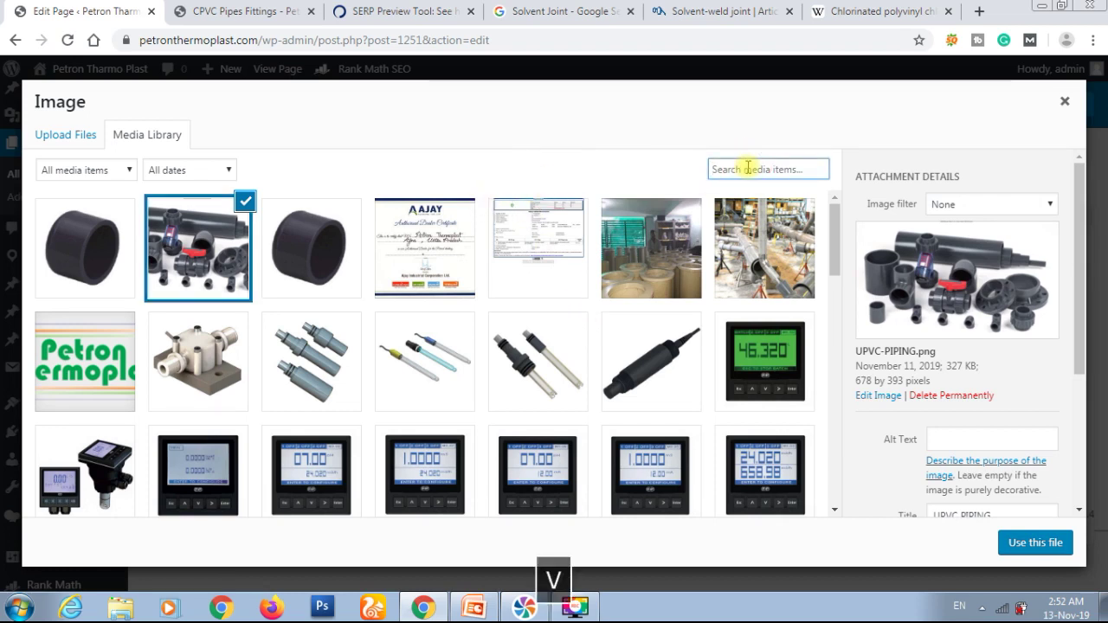
pyautogui.press('BackSpace')
pyautogui.press('BackSpace')
pyautogui.write('v')
pyautogui.press('BackSpace')
pyautogui.write('cpvc')
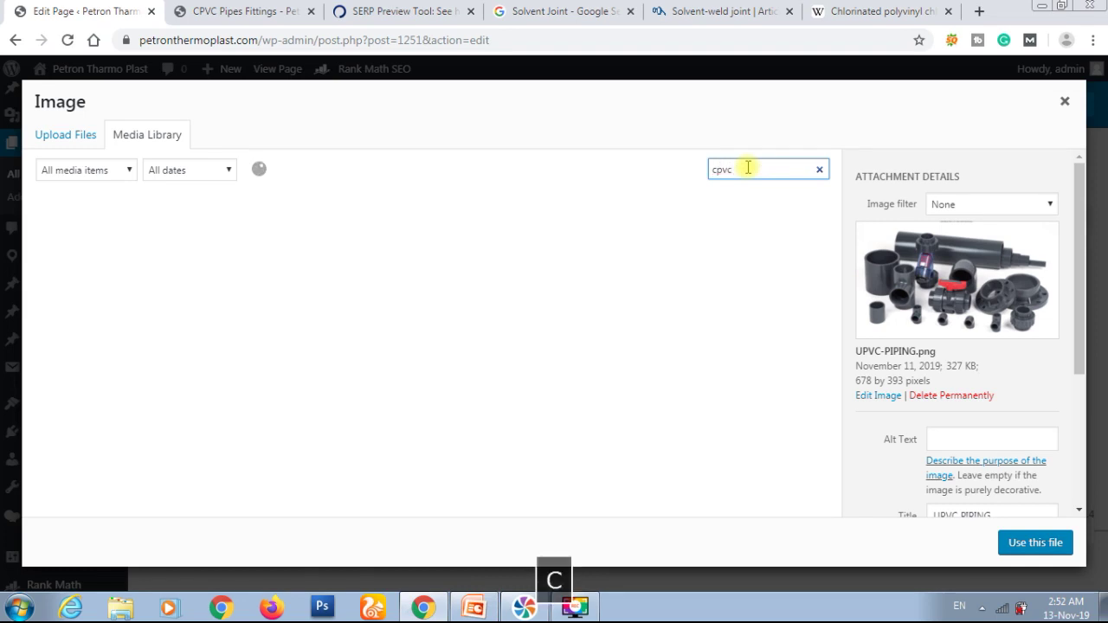
pyautogui.press('Return')
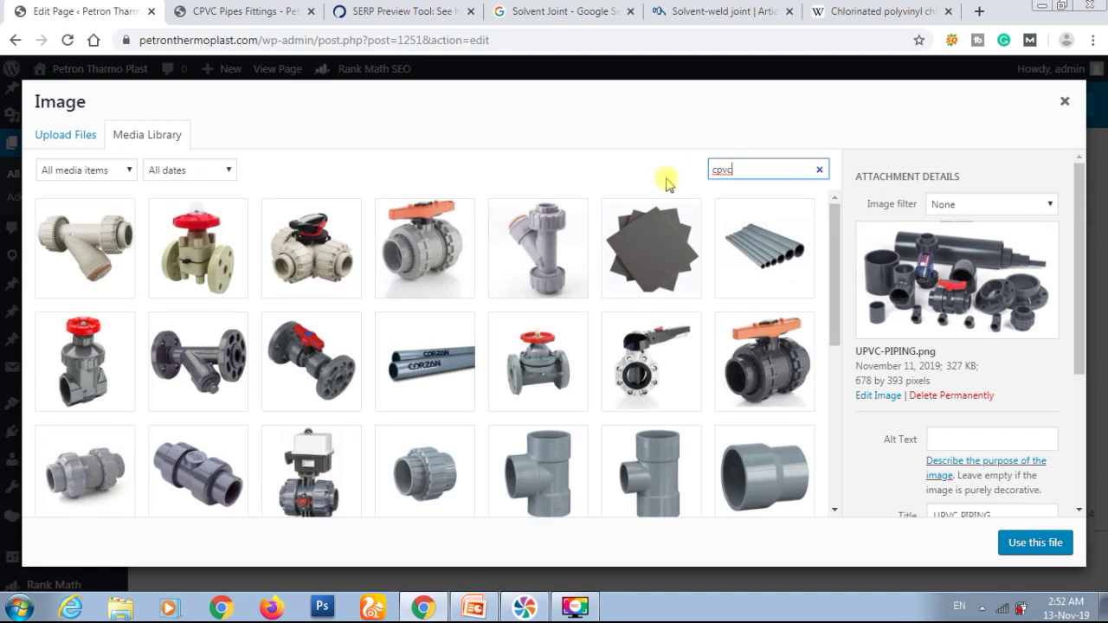
pyautogui.scroll(-1, 489, 243)
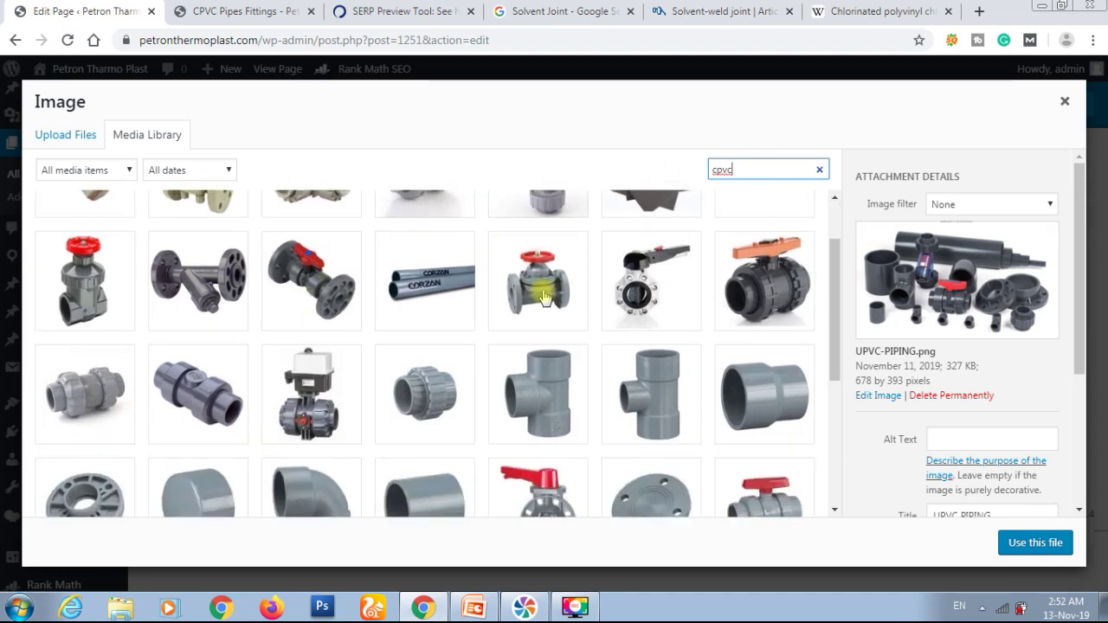
pyautogui.scroll(1, 543, 296)
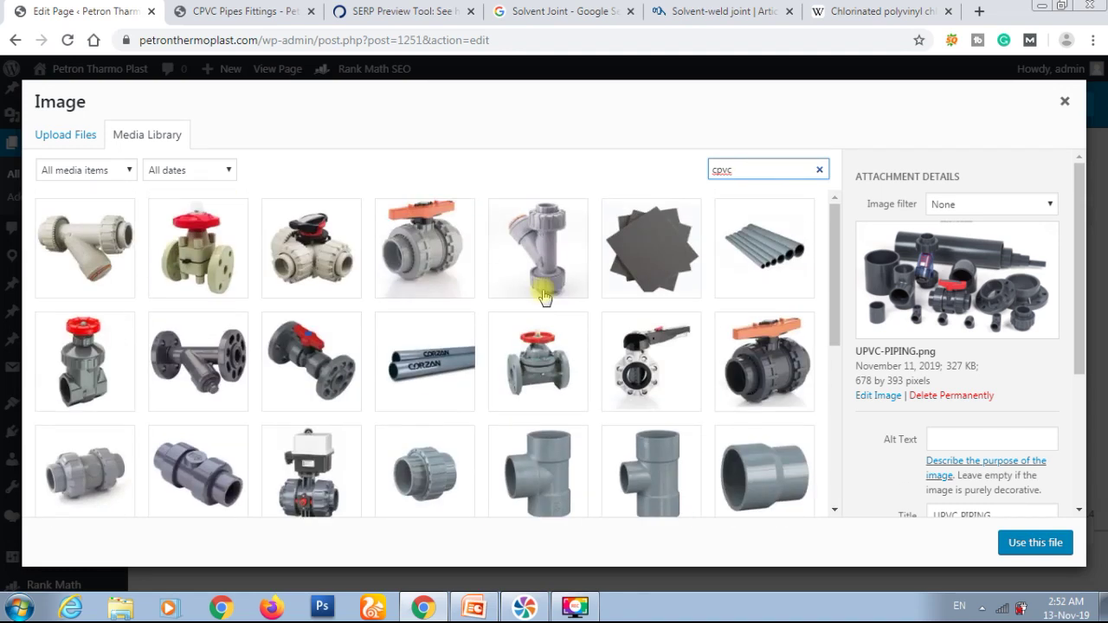
pyautogui.click(772, 259)
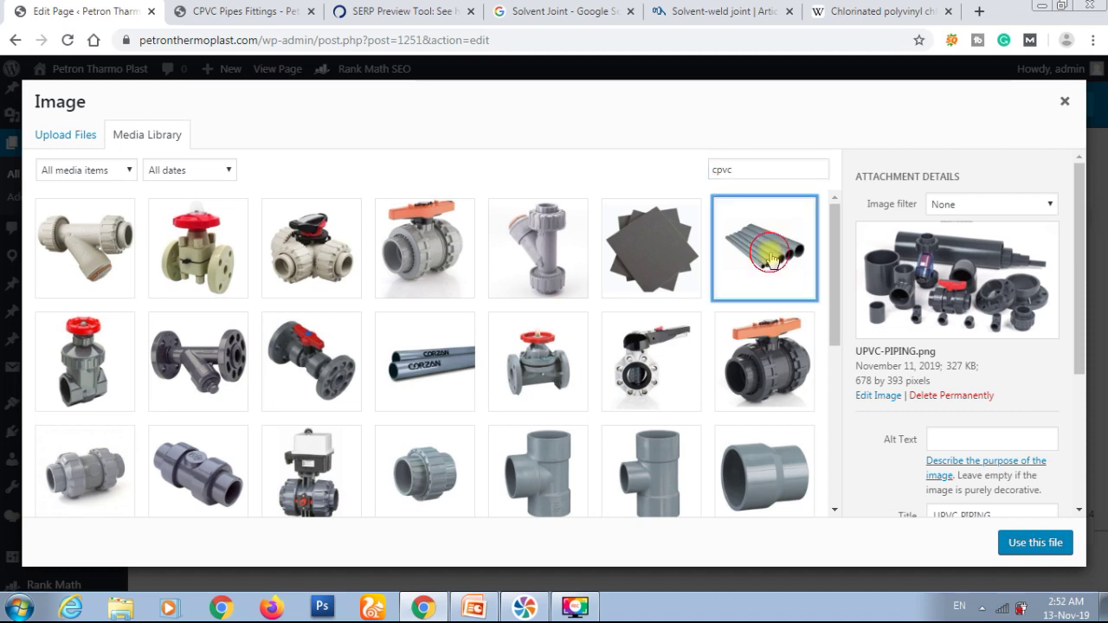
pyautogui.click(1028, 545)
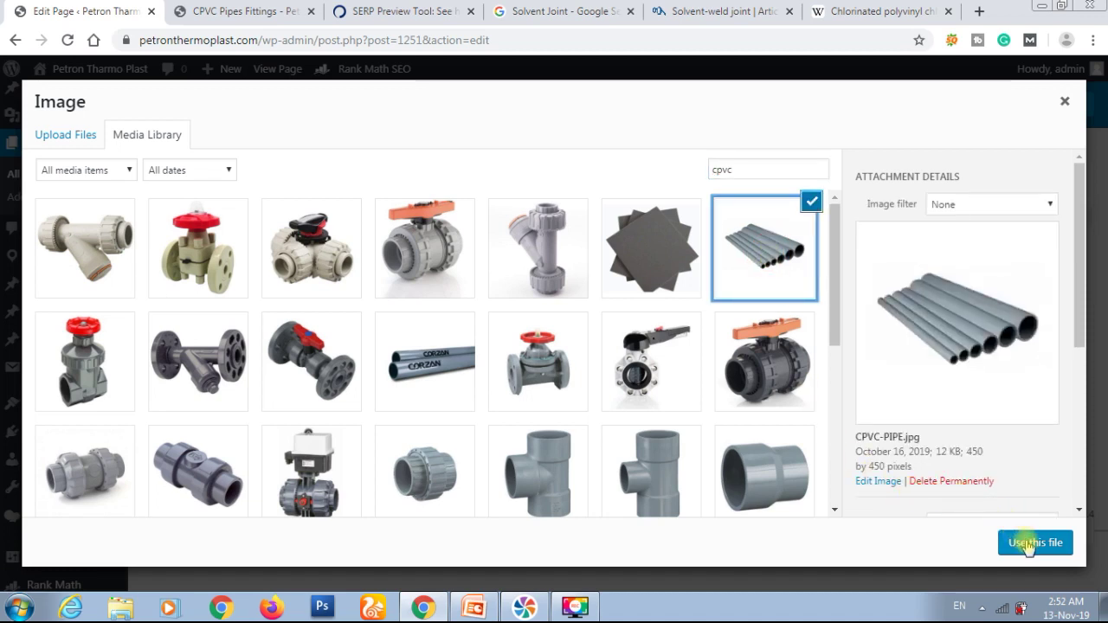
pyautogui.click(1029, 545)
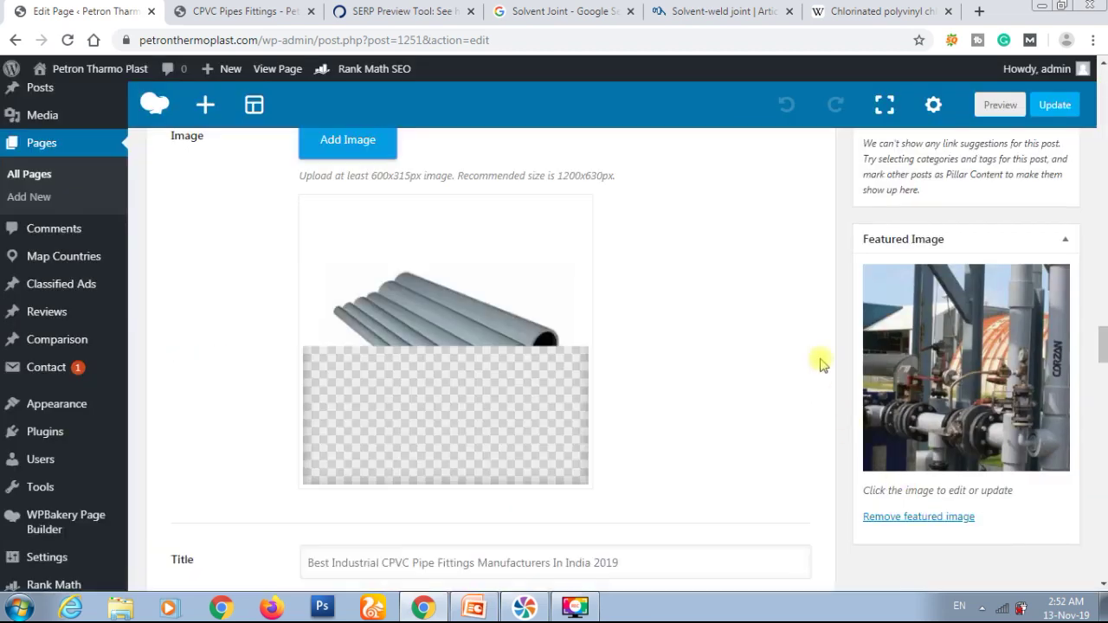
# Check the Facebook image preview and its 1200x630px size note, then update the page
pyautogui.scroll(2, 618, 318)
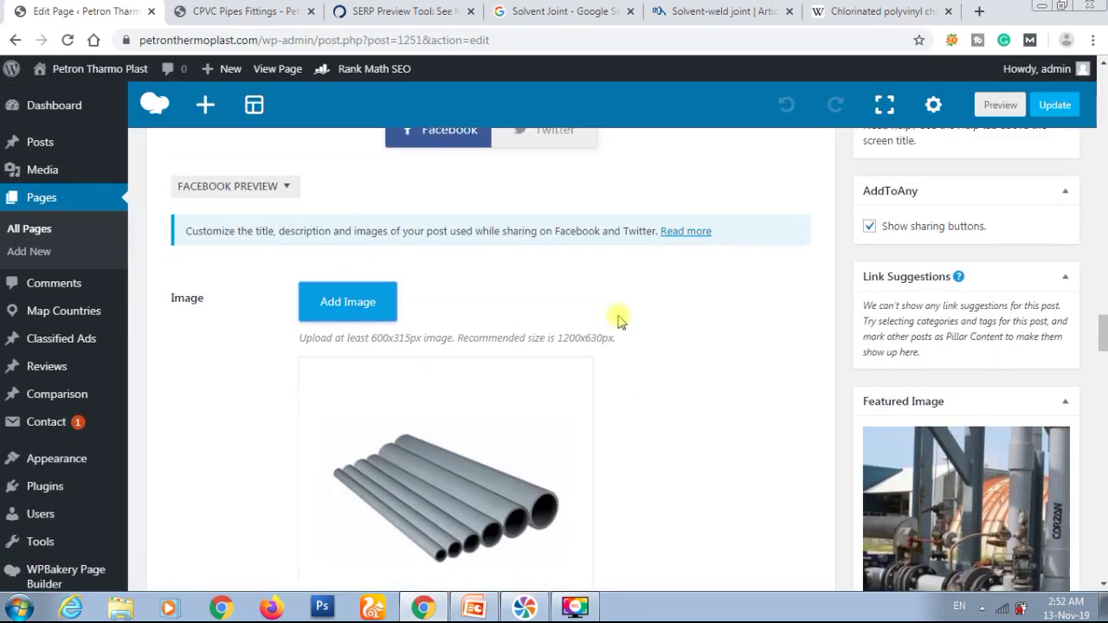
pyautogui.scroll(-1, 618, 317)
pyautogui.doubleClick(564, 257)
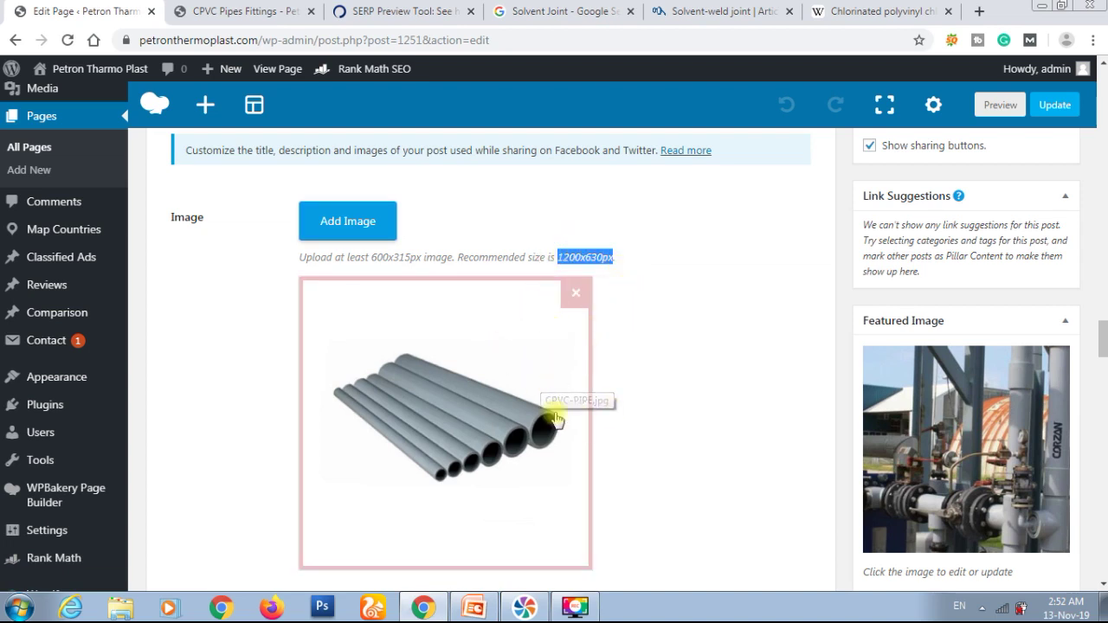
pyautogui.scroll(-1, 658, 355)
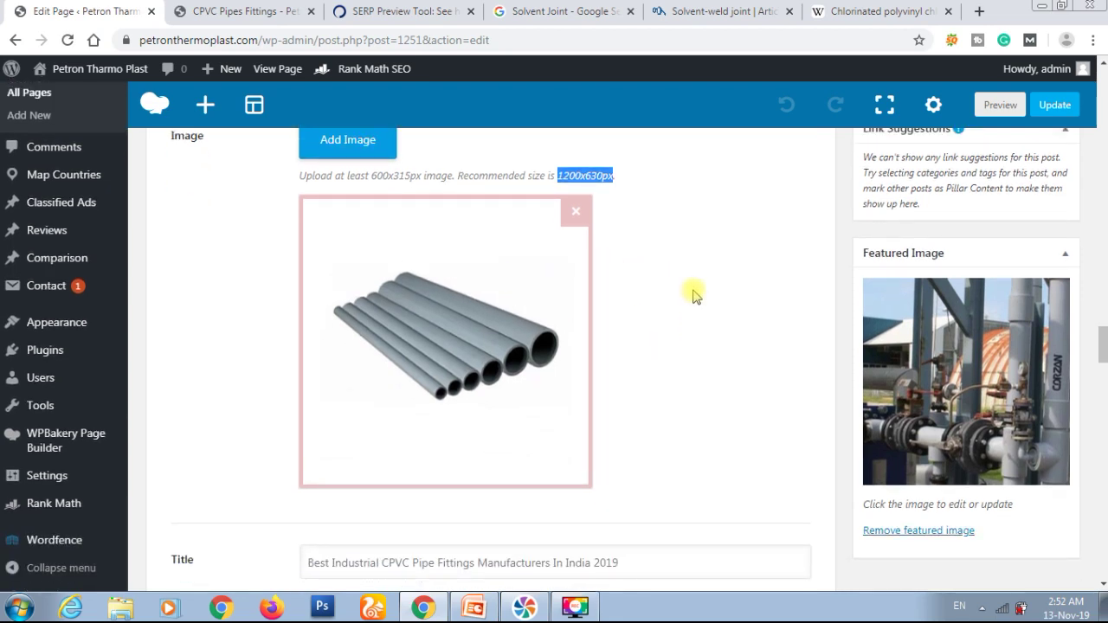
pyautogui.scroll(-3, 693, 295)
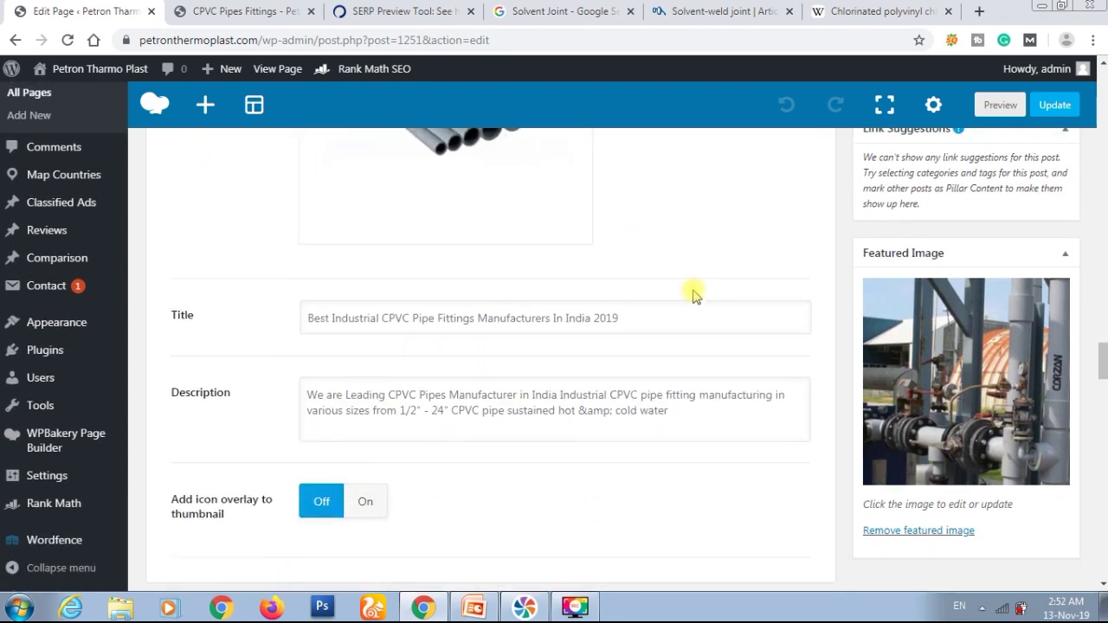
pyautogui.scroll(-2, 694, 294)
pyautogui.scroll(6, 698, 286)
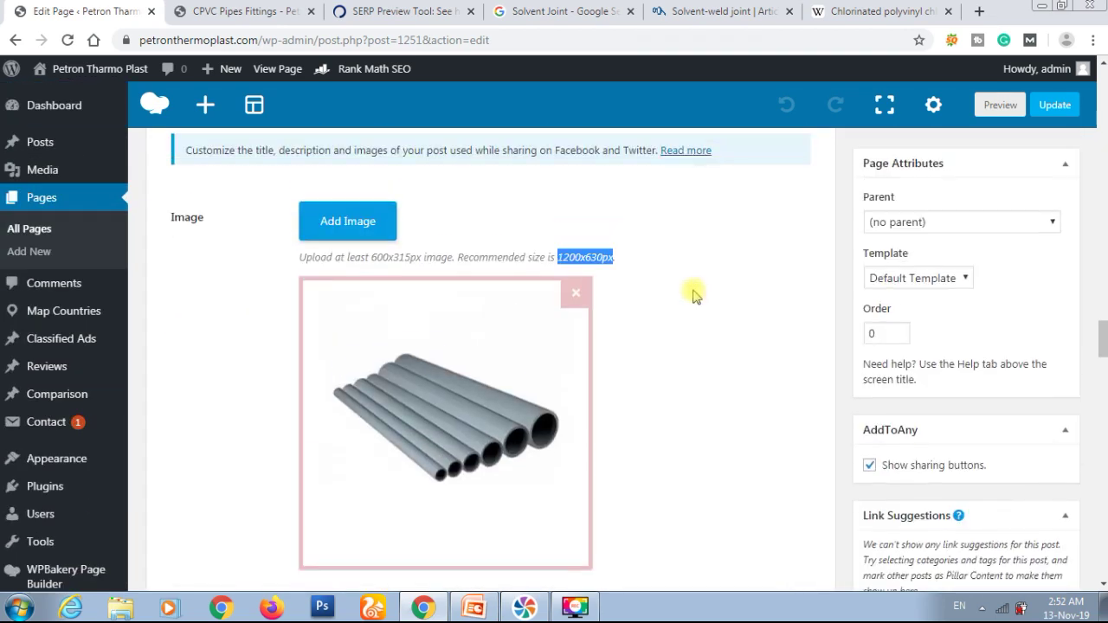
pyautogui.click(699, 257)
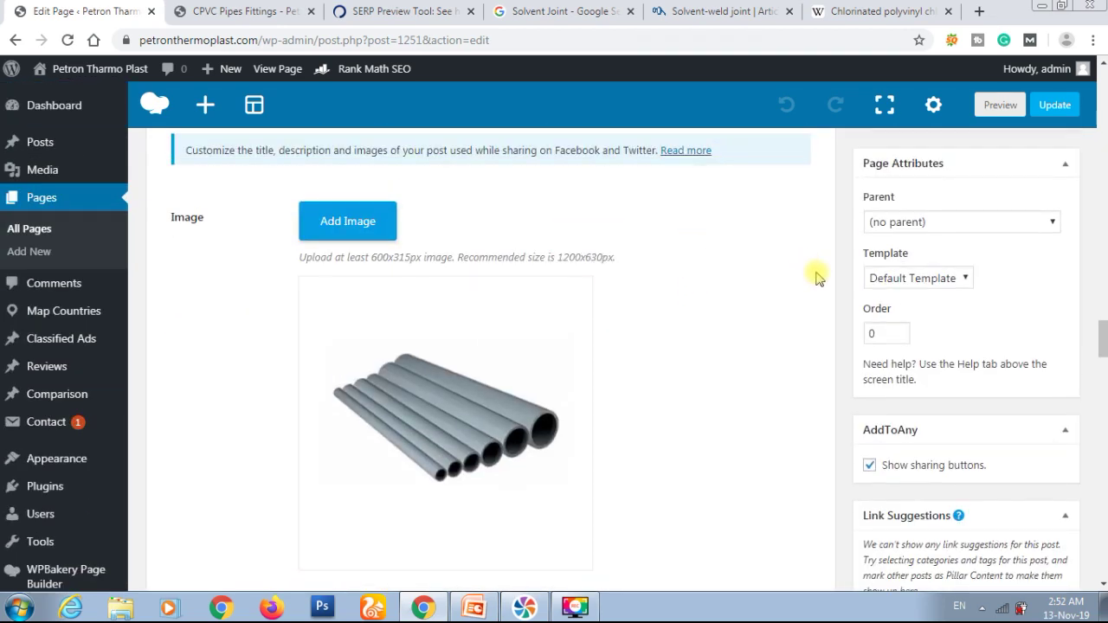
pyautogui.scroll(1, 818, 277)
pyautogui.scroll(2, 818, 277)
pyautogui.click(1039, 350)
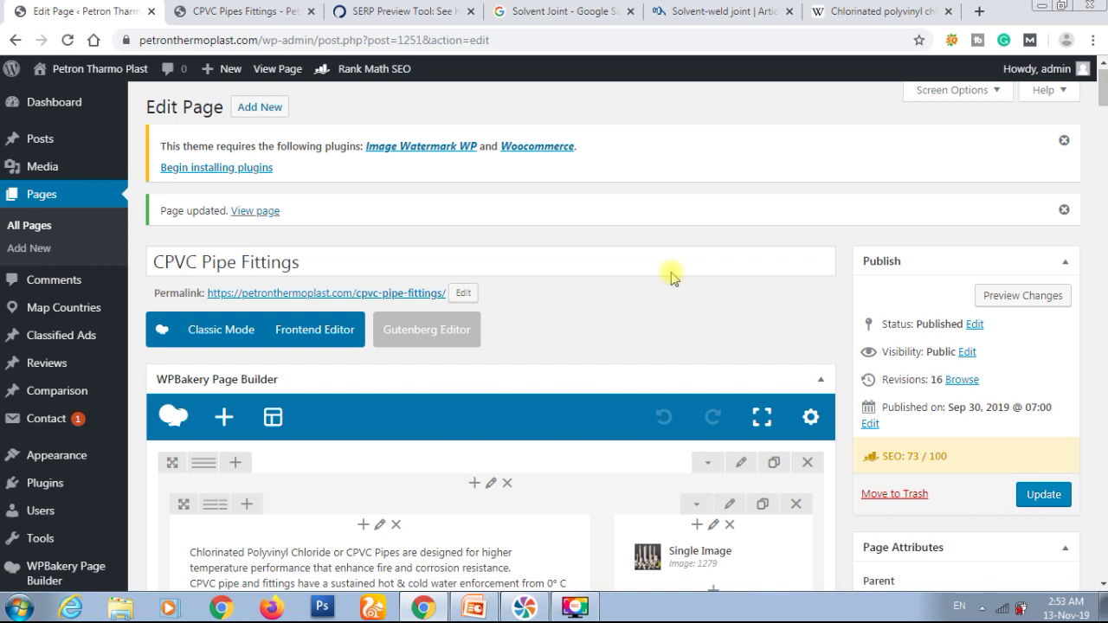
# Switch to the Gutenberg editor, dismiss the tips popup, and scroll to the Rank Math checks
pyautogui.scroll(-1, 672, 275)
pyautogui.click(430, 259)
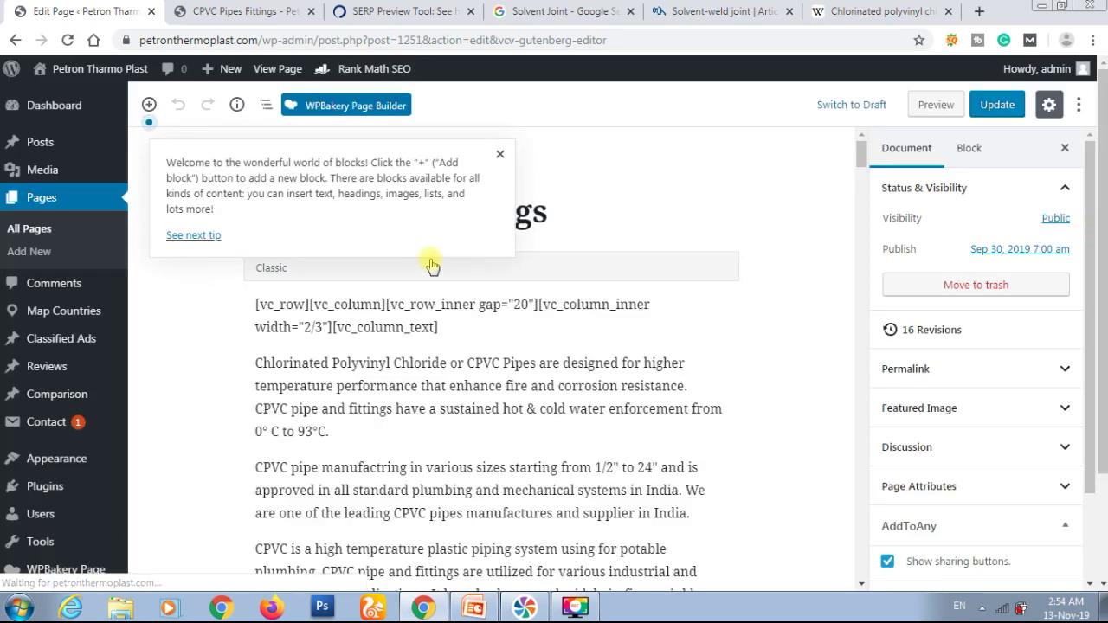
pyautogui.click(499, 154)
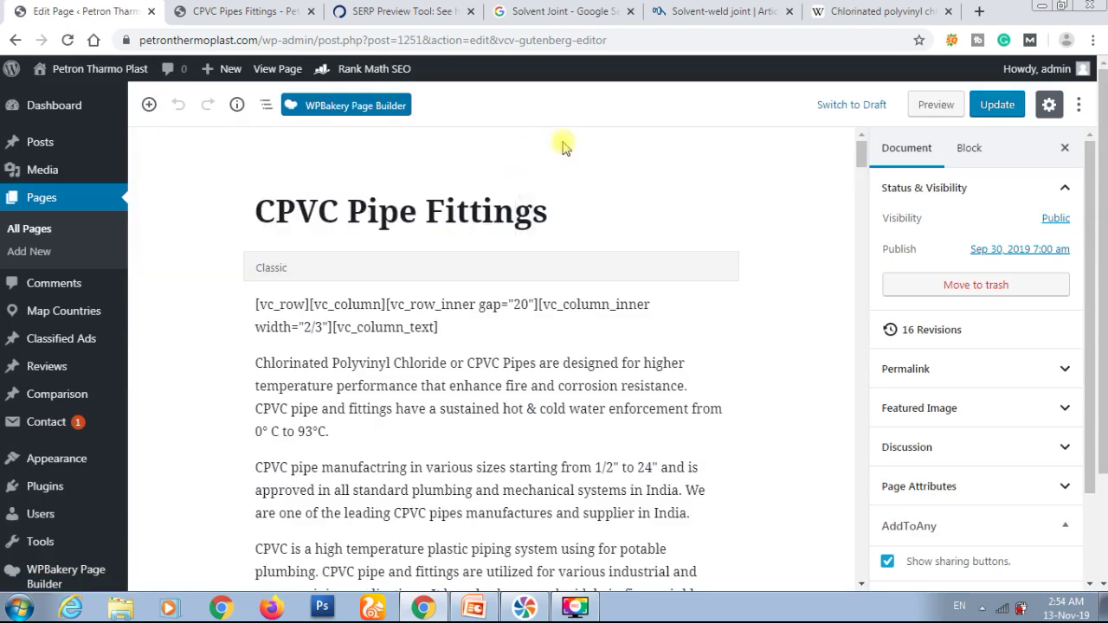
pyautogui.scroll(-9, 703, 174)
pyautogui.scroll(-15, 702, 173)
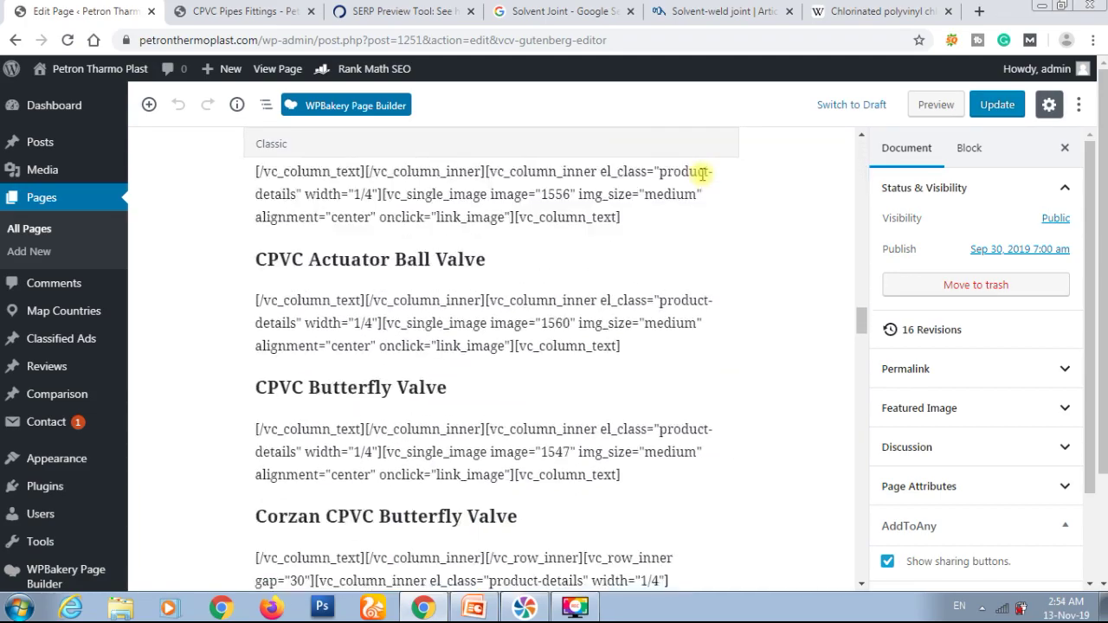
pyautogui.scroll(-20, 702, 173)
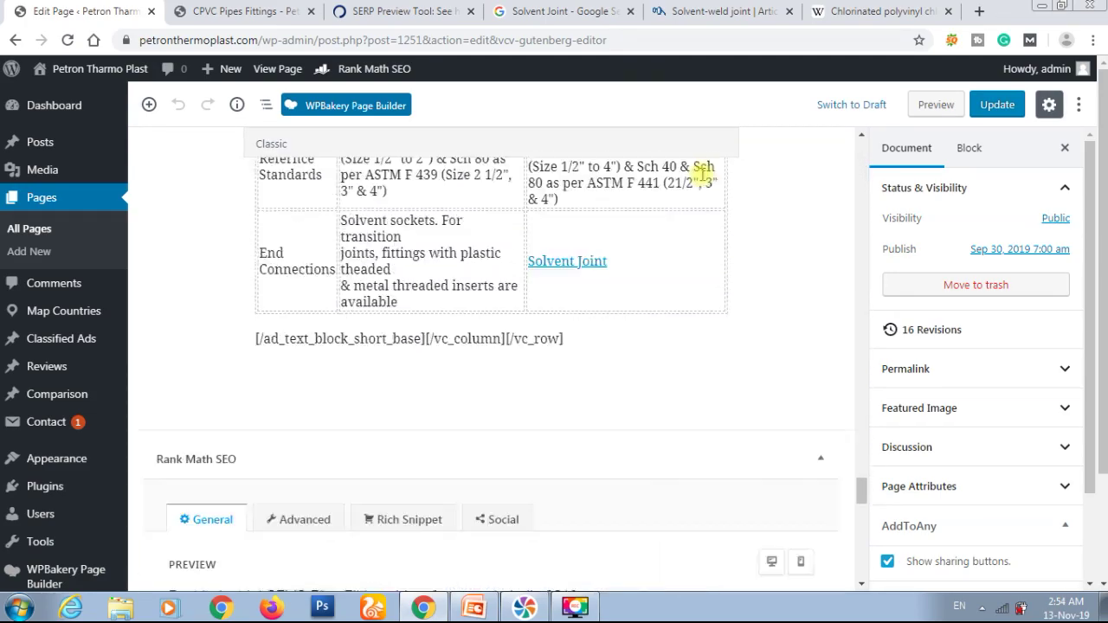
pyautogui.scroll(-8, 702, 179)
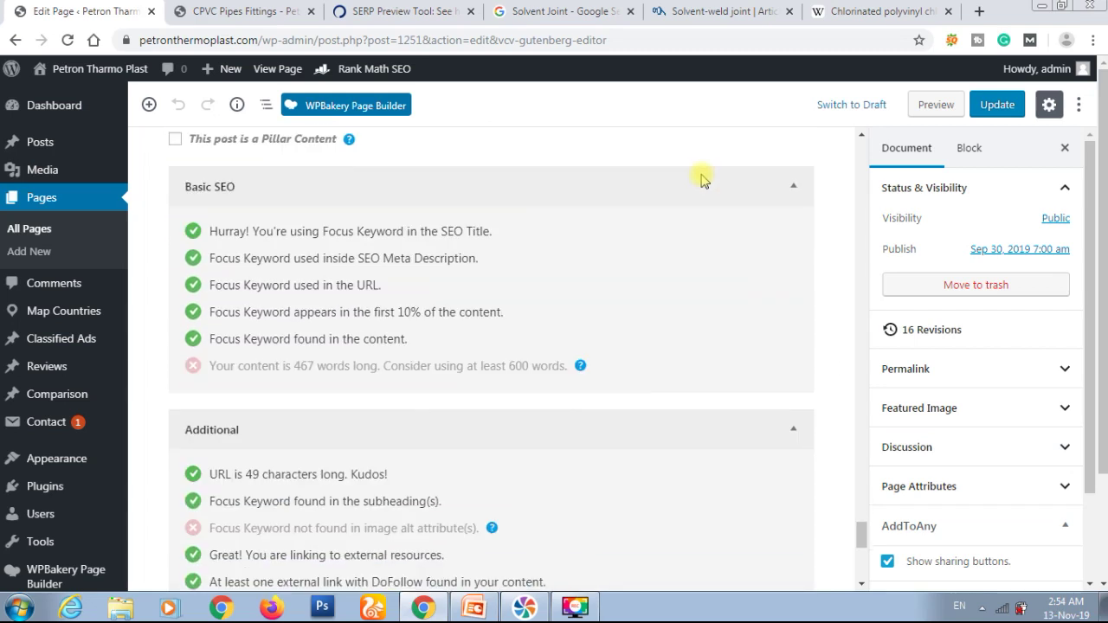